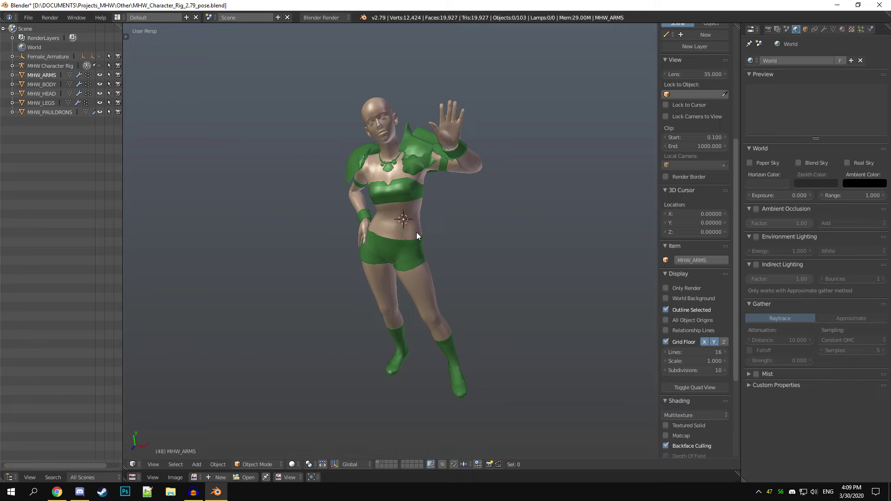
middle_drag(392, 239, 527, 272)
middle_drag(389, 252, 358, 249)
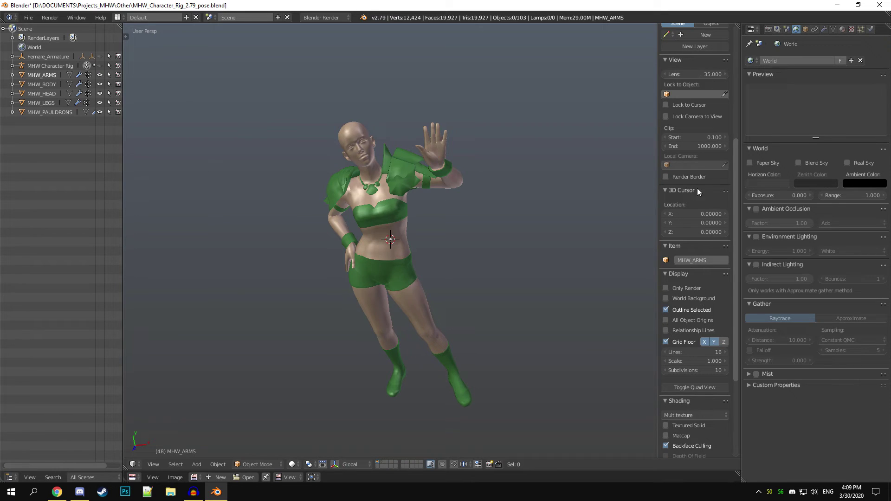
drag(738, 187, 745, 65)
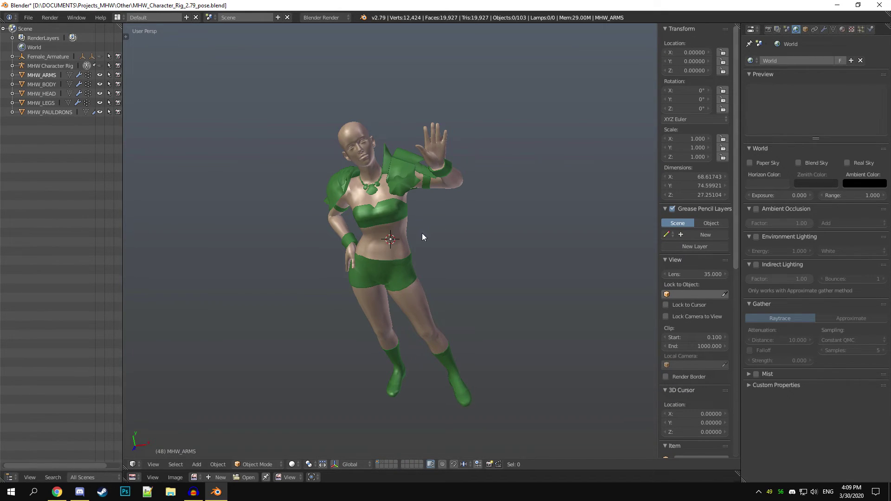
middle_drag(410, 232, 414, 209)
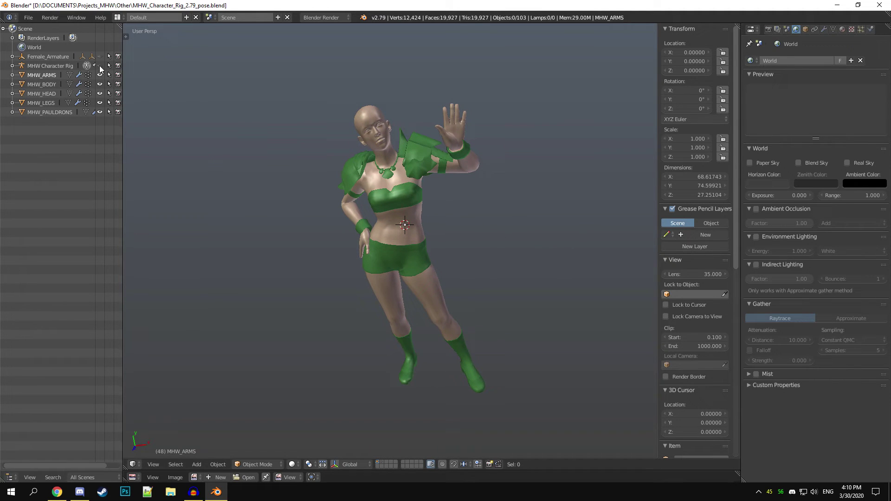
Unhide the MHW Character Rig armature and select its CTRL_Center_Of_Gravity control bone
click(100, 66)
scroll(408, 209, up, 3)
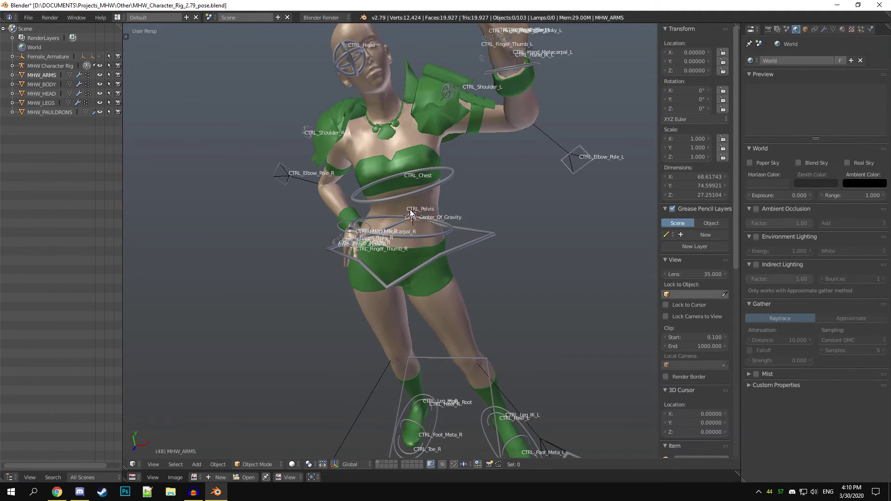
scroll(411, 210, down, 1)
right_click(450, 254)
shift+middle_drag(450, 290, 428, 263)
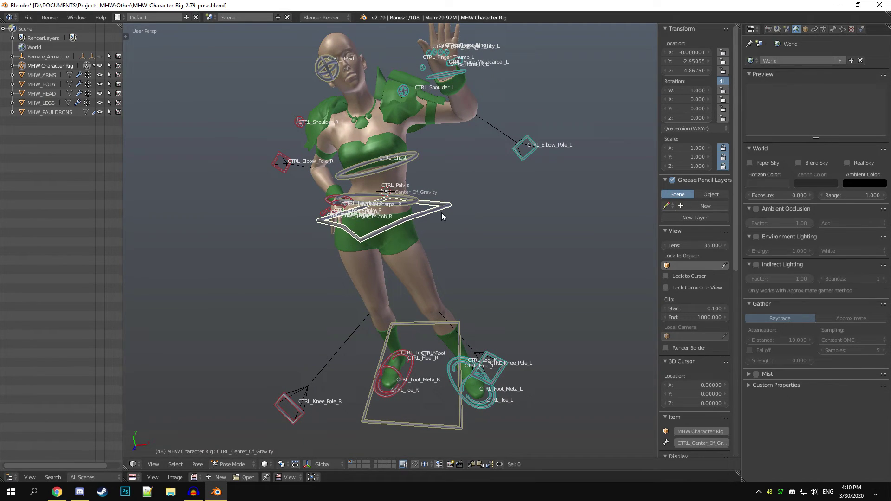
Open the armature's data settings and display its first bone layer alone, followed by the second layer alone
click(824, 30)
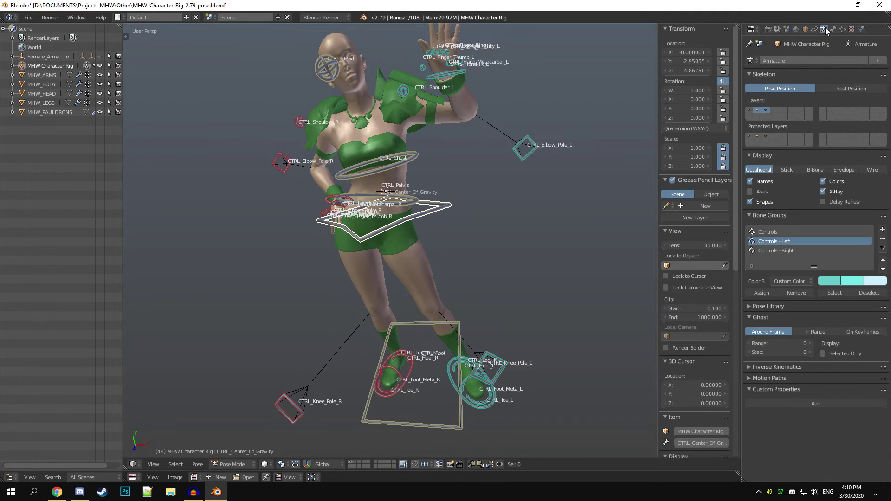
click(748, 110)
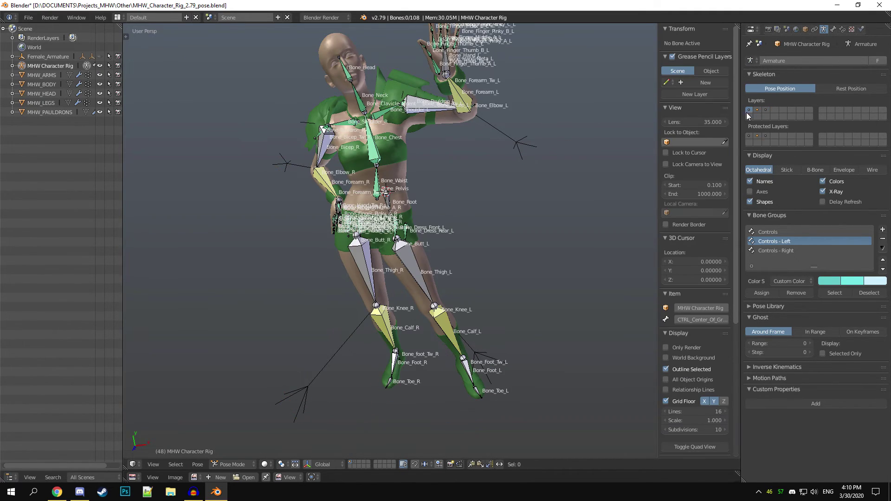
mouse_move(424, 217)
middle_down()
mouse_move(510, 225)
mouse_move(429, 220)
middle_up()
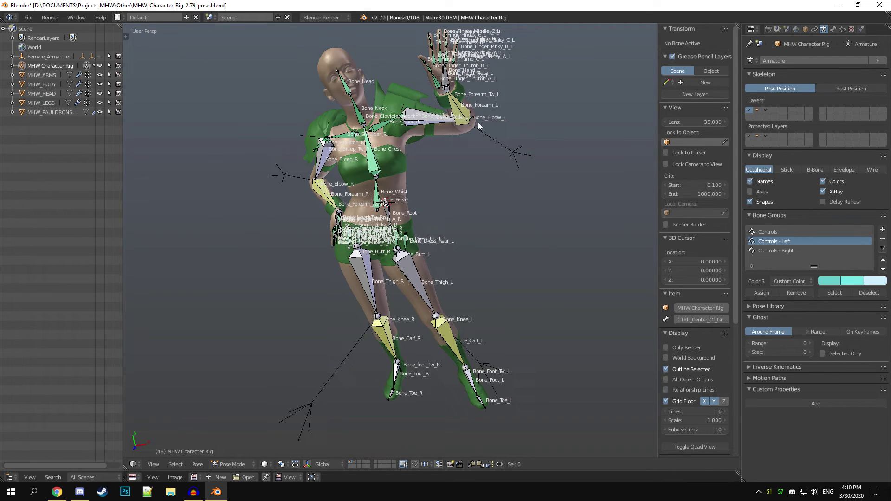
click(758, 110)
middle_drag(422, 274, 459, 251)
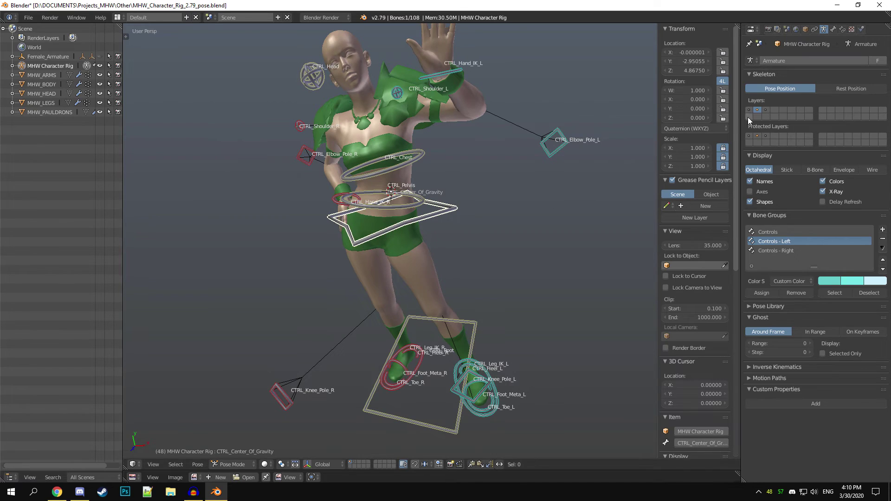
Display only the armature's third bone layer and examine the finger controls around both hands
click(767, 108)
middle_drag(520, 199, 451, 224)
scroll(426, 228, up, 5)
middle_drag(341, 265, 455, 235)
scroll(467, 199, down, 2)
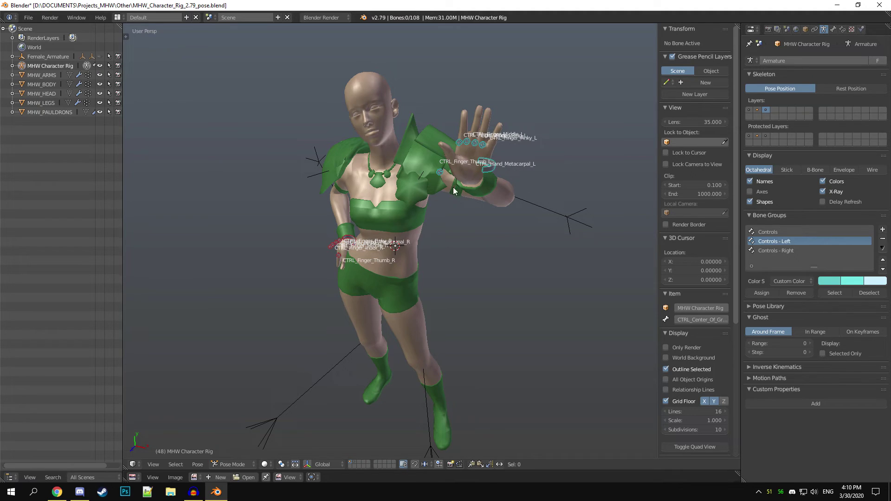
Add the second and first bone layers to the display alongside the third
click(758, 110)
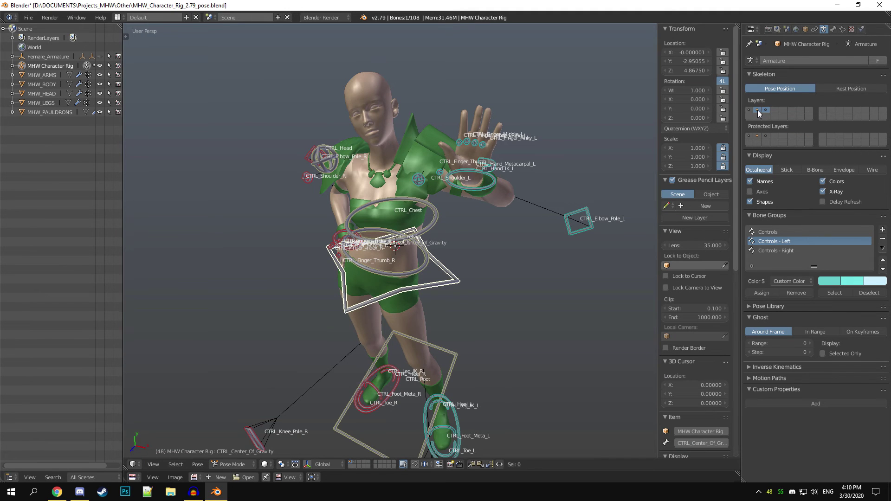
shift+click(748, 110)
shift+middle_drag(459, 288, 457, 232)
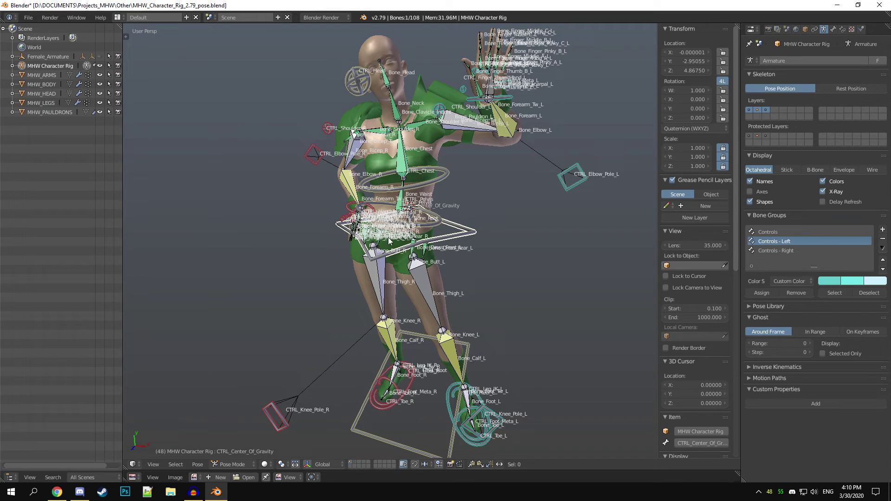
Hide the bone names and switch the armature's X-Ray display off and on again to compare the view
click(750, 181)
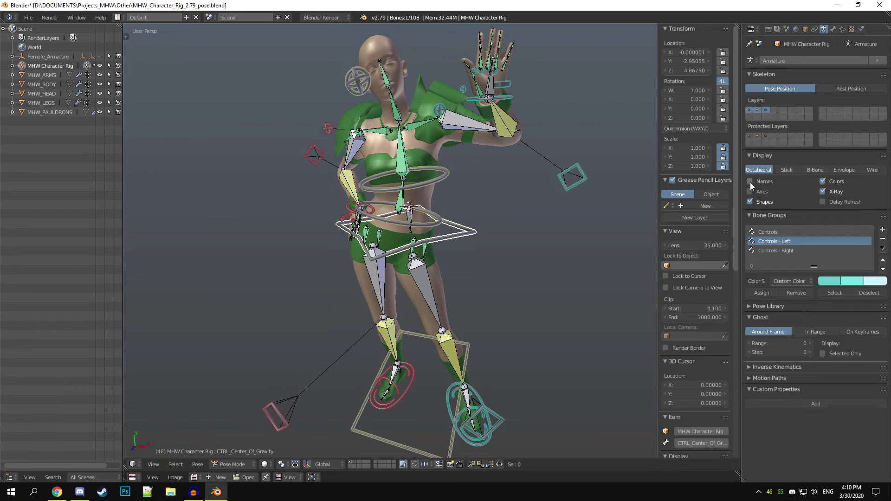
click(823, 190)
middle_drag(422, 269, 491, 286)
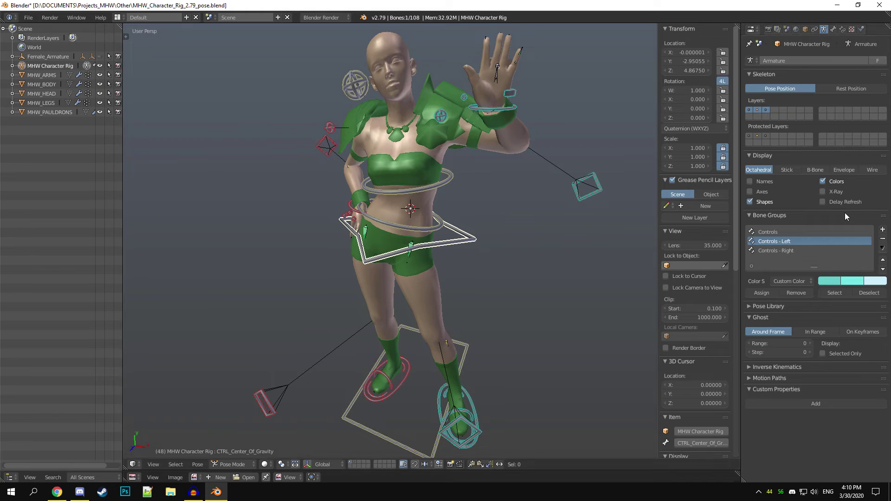
click(823, 192)
middle_drag(369, 319, 603, 315)
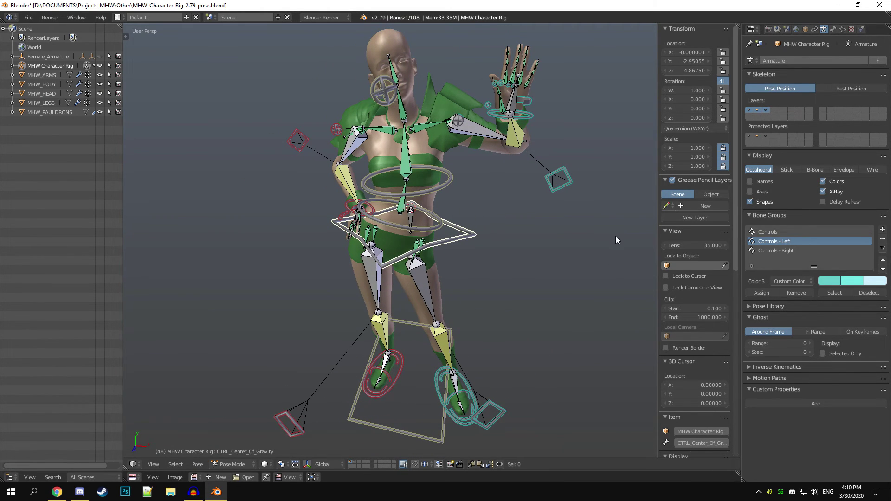
Display only the first bone layer and turn the bone names on
click(749, 111)
middle_drag(453, 217, 441, 303)
click(750, 181)
shift+middle_drag(419, 337, 403, 241)
scroll(437, 270, up, 2)
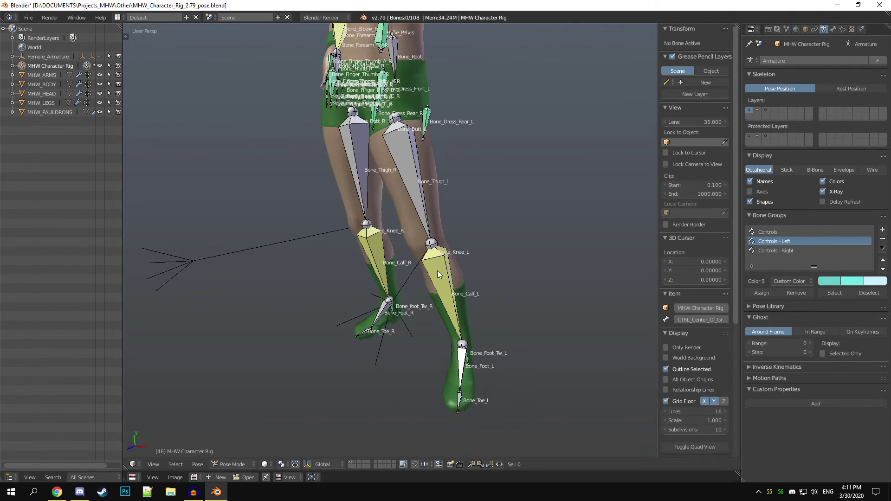
Examine the knee and thigh helper bones inside the leg meshes in wireframe display
mouse_move(385, 201)
middle_down()
mouse_move(375, 330)
mouse_move(389, 360)
mouse_move(392, 214)
middle_up()
middle_drag(440, 303, 382, 305)
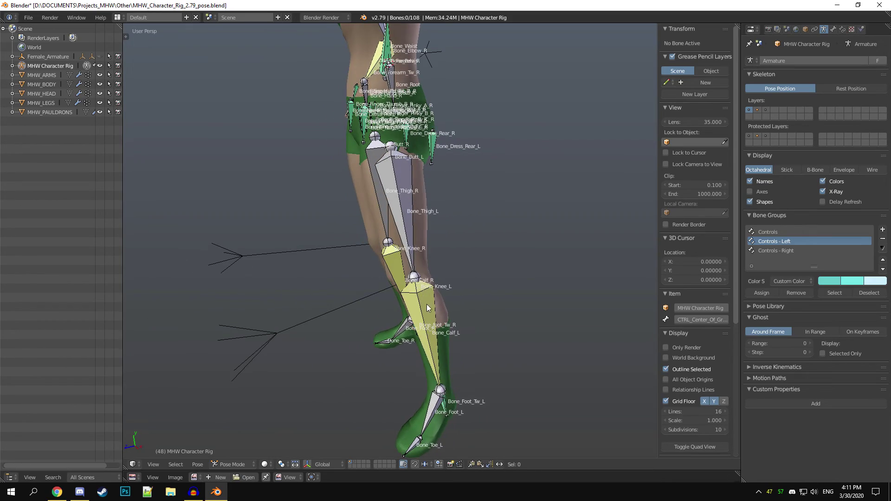
key(z)
middle_drag(424, 264, 421, 252)
scroll(422, 252, up, 3)
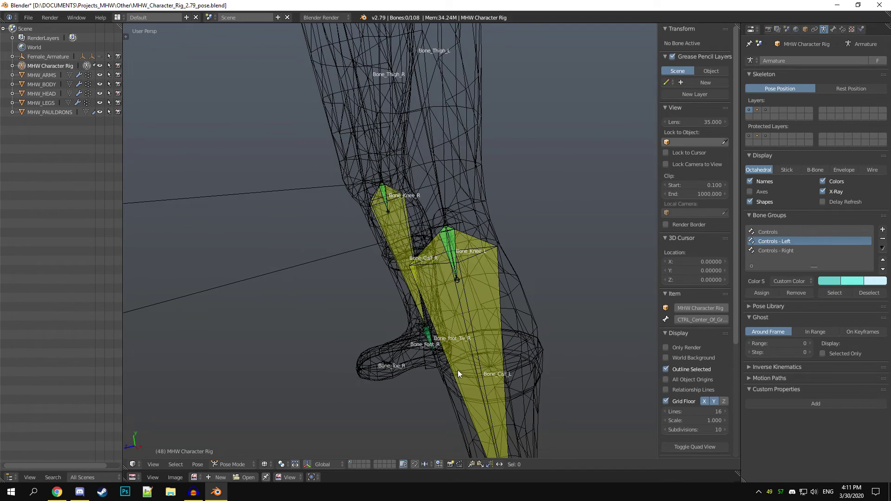
middle_drag(457, 361, 410, 210)
shift+middle_drag(431, 141, 459, 431)
middle_drag(458, 162, 489, 275)
Select Bone_Dress_Front_L at the front of the hip and return the viewport to solid display
right_click(421, 304)
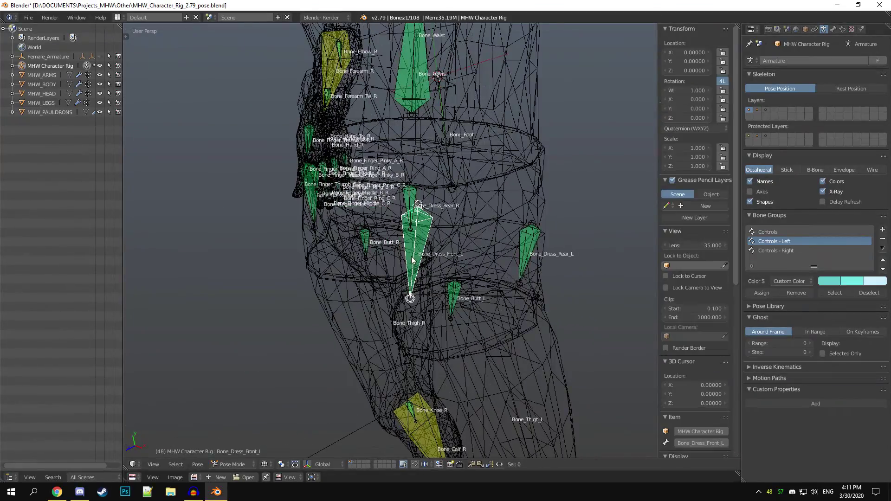
middle_drag(428, 267, 446, 260)
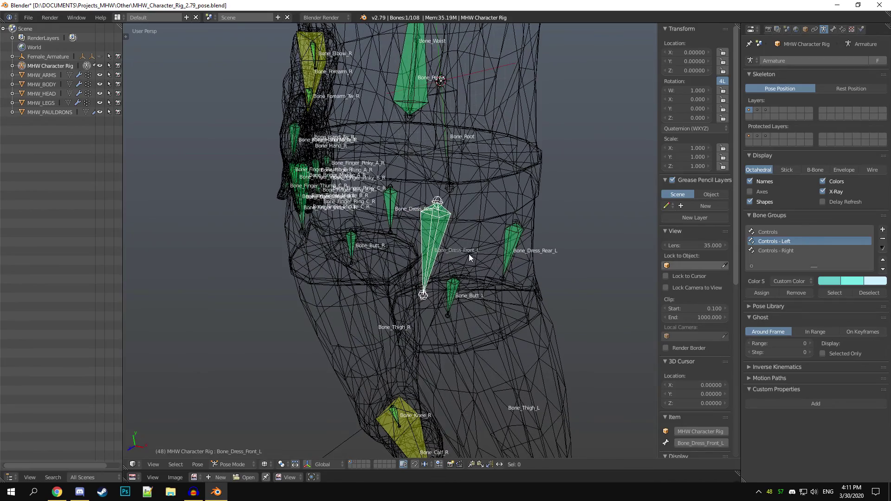
key(z)
middle_drag(410, 332, 486, 283)
scroll(475, 301, down, 5)
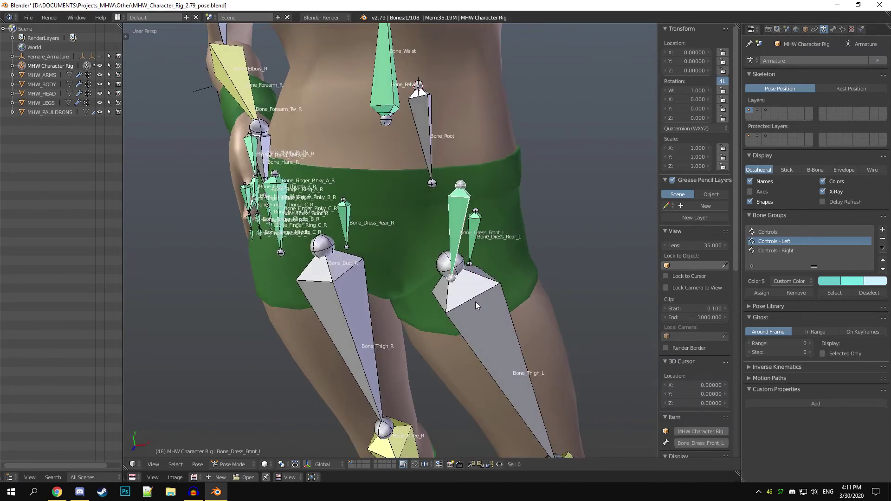
shift+middle_drag(449, 321, 458, 293)
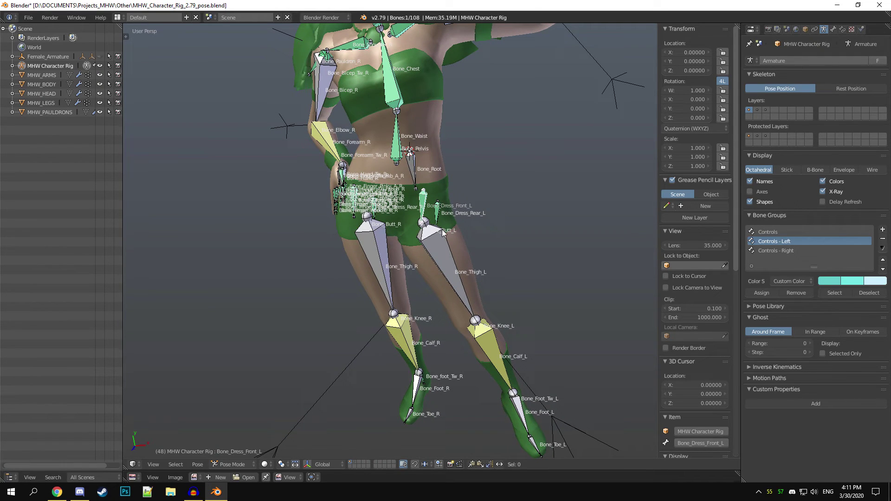
Display the second bone layer as well and move the left leg IK control inward beside the right foot
shift+click(756, 109)
shift+scroll(532, 342, down, 3)
right_click(487, 358)
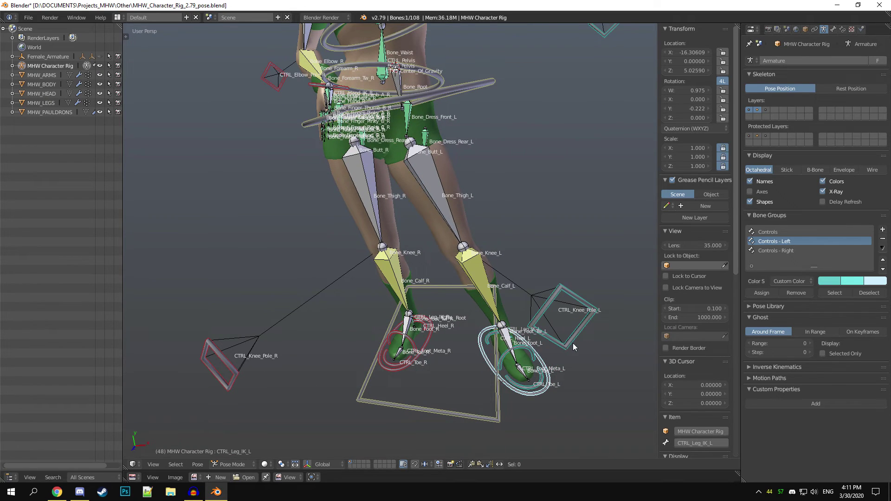
key(g)
click(494, 332)
Clear the left knee pole control's location and rotate the left leg IK control slightly
right_click(565, 293)
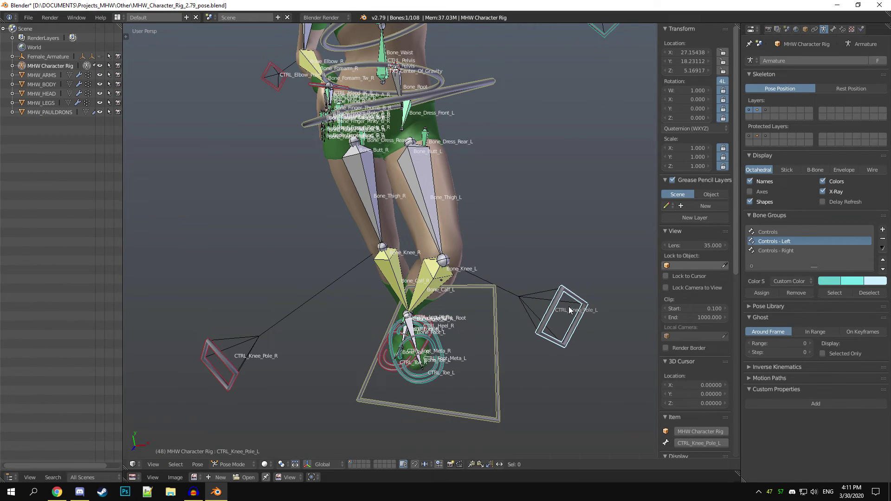
key(alt+g)
middle_drag(441, 344, 407, 320)
right_click(410, 367)
key(r)
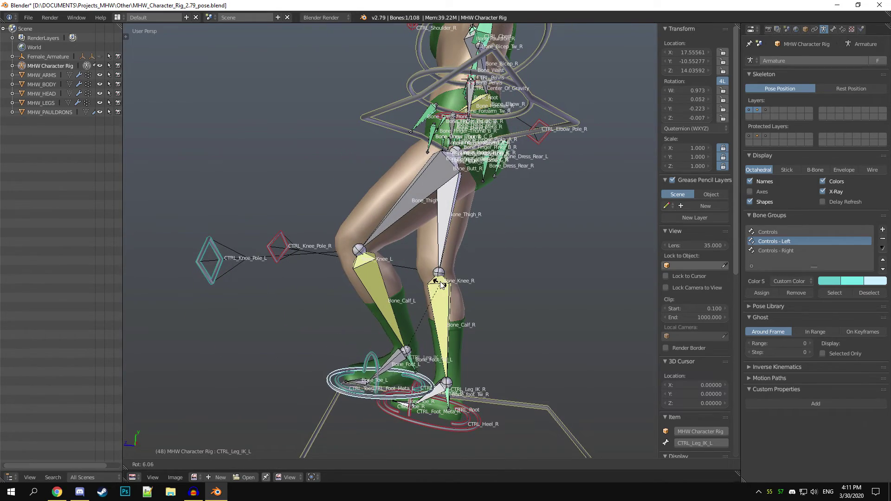
click(441, 286)
Move the left leg IK control forward and up, and bring it down and back behind the right foot
key(g)
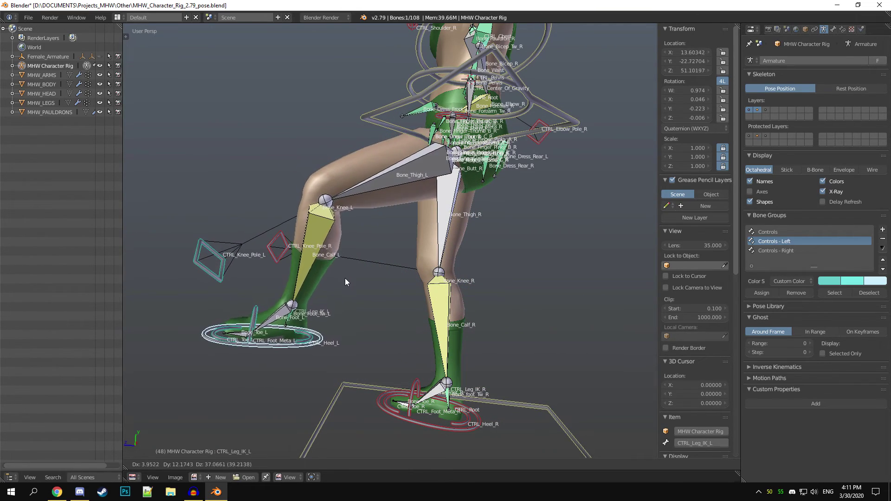
click(370, 303)
middle_drag(347, 262, 451, 196)
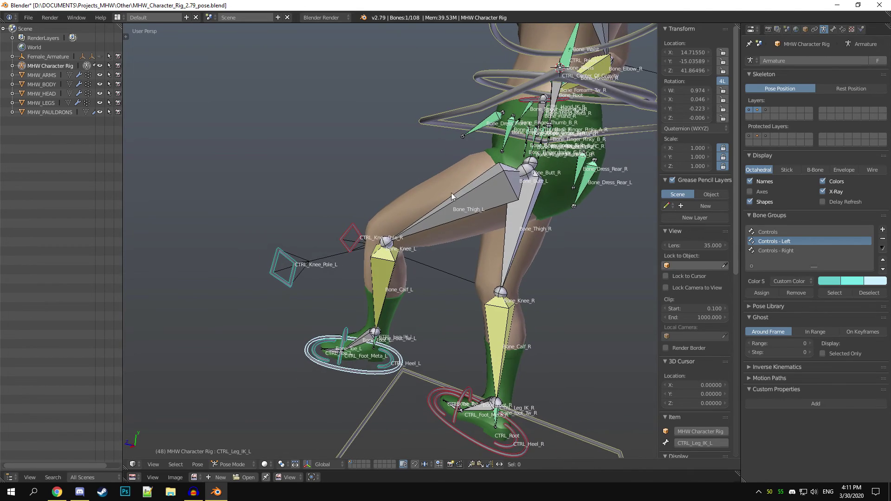
shift+middle_drag(353, 187, 371, 160)
key(g)
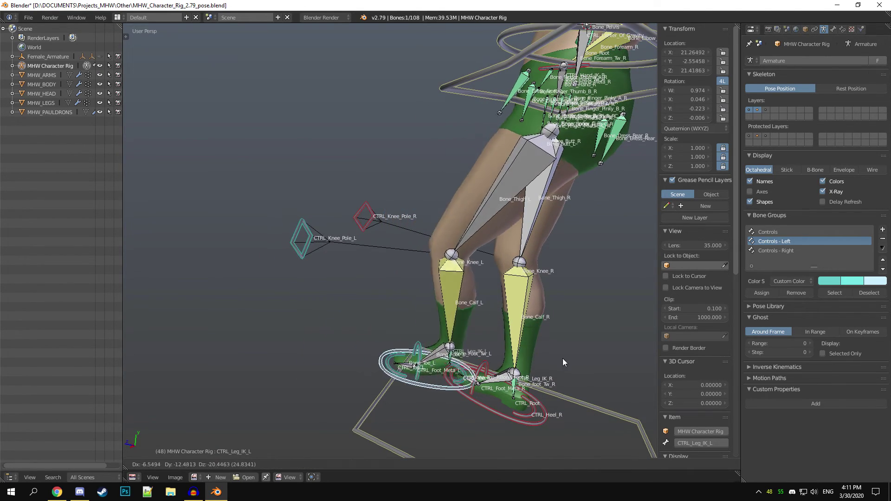
click(483, 278)
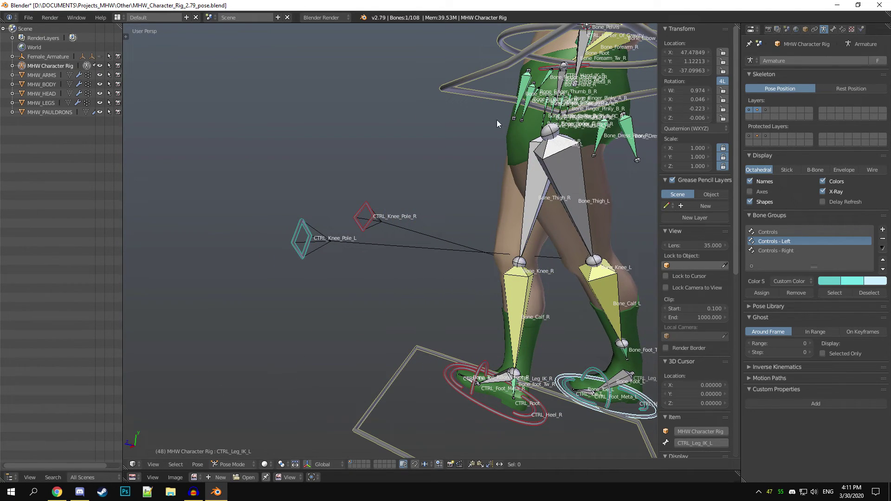
Reposition the left leg IK control so the left leg stretches out behind the body
middle_drag(400, 324, 458, 338)
key(g)
click(492, 258)
scroll(383, 282, up, 5)
middle_drag(403, 277, 452, 298)
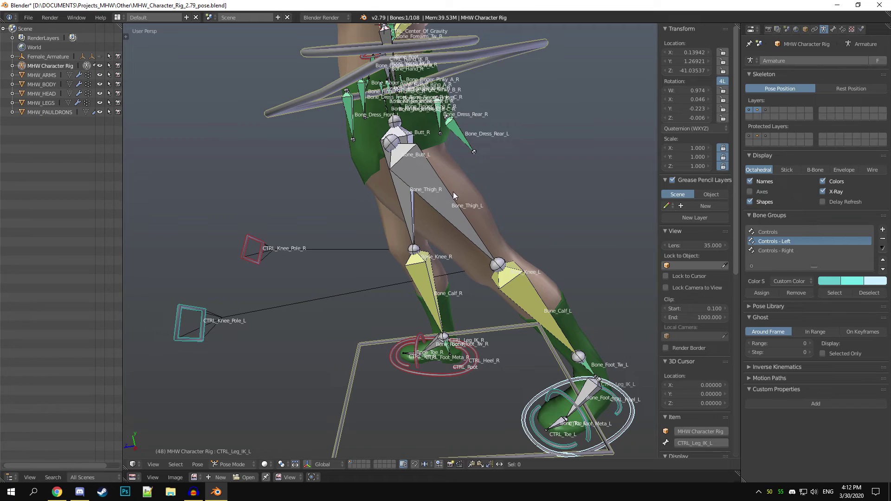
Move the left leg IK control forward and up so the left thigh swings ahead of the body
key(g)
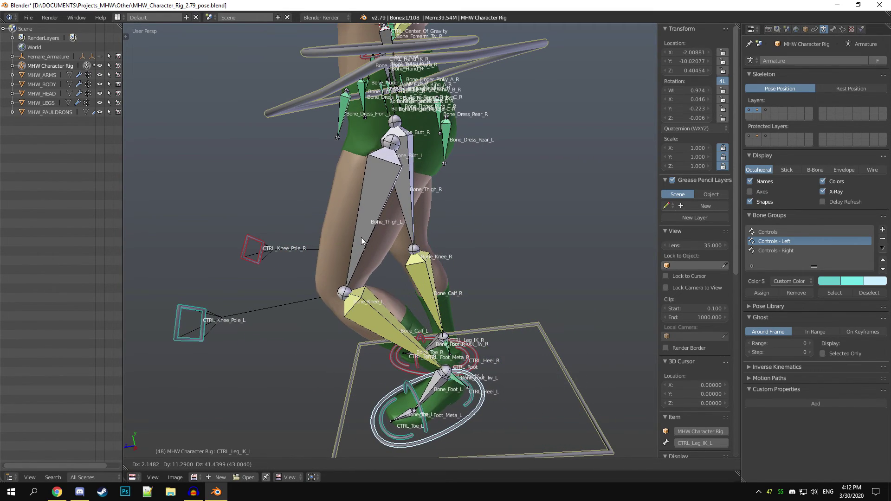
click(277, 244)
middle_drag(277, 244, 294, 306)
right_drag(281, 320, 248, 223)
middle_drag(325, 320, 409, 350)
right_click(406, 399)
middle_drag(406, 399, 395, 341)
Swing the left leg IK control back behind the body and forward again to test the hip helper bones
key(g)
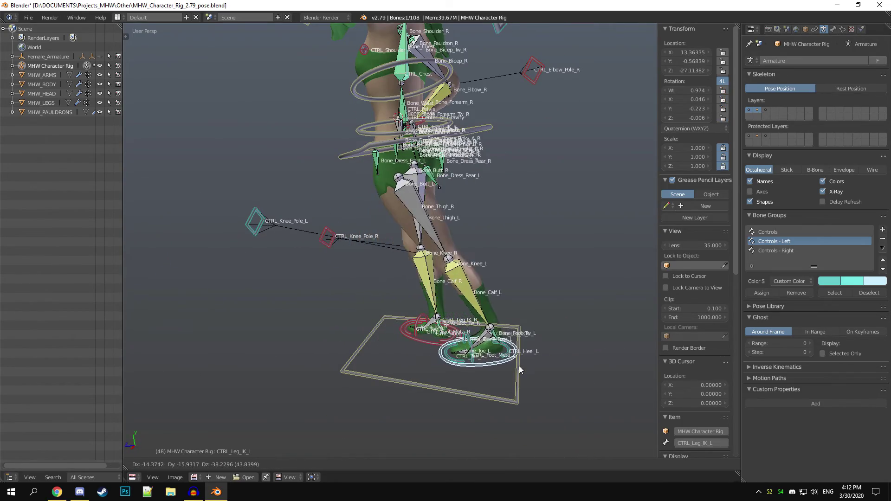
click(414, 360)
middle_drag(413, 360, 507, 304)
key(g)
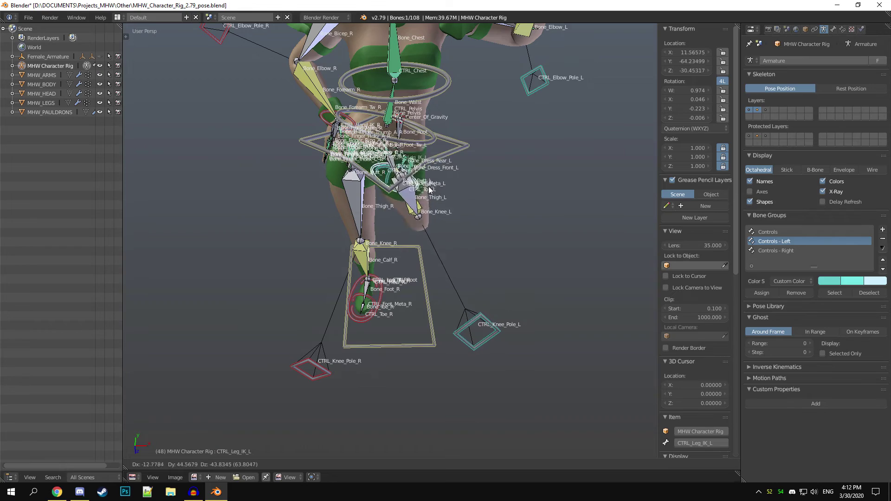
click(441, 333)
Clear the left leg IK control's rotation and location
middle_drag(441, 333, 313, 323)
key(g)
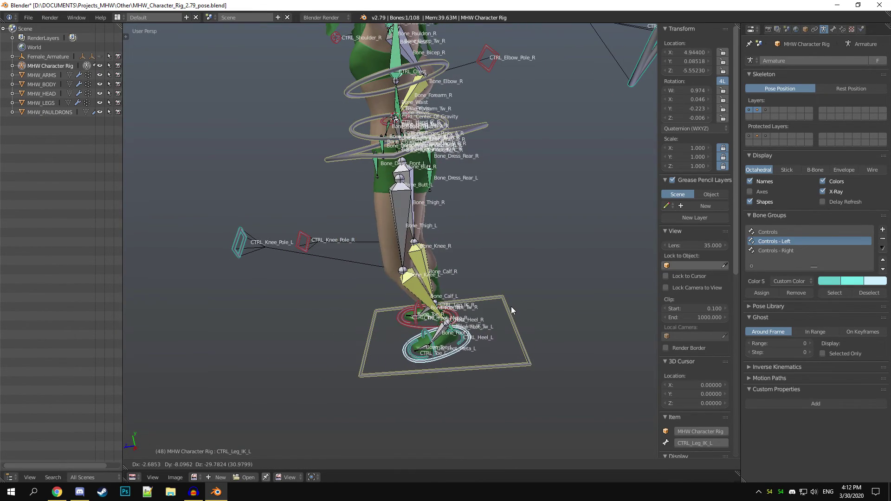
right_click(510, 306)
key(alt+r)
key(alt+g)
middle_drag(458, 320, 446, 306)
middle_drag(409, 230, 463, 296)
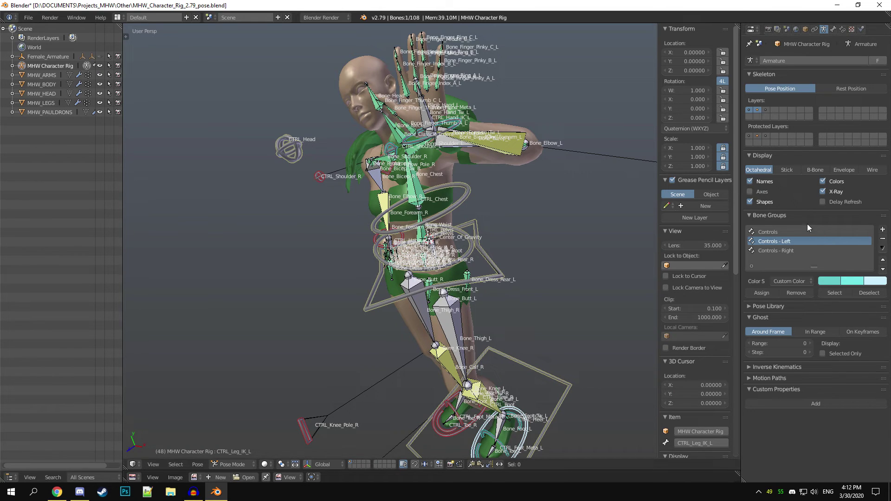
Hide the rig's bone names to compare the uncluttered display, and show them again
click(749, 181)
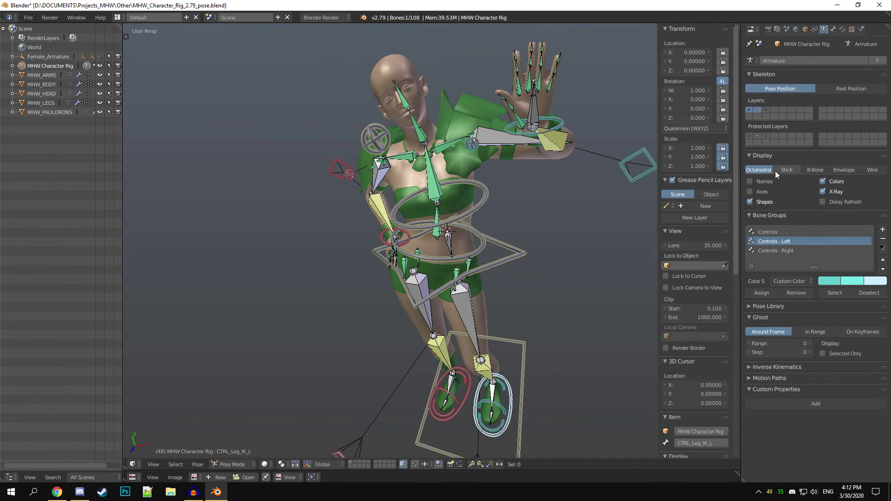
click(749, 181)
scroll(519, 388, up, 5)
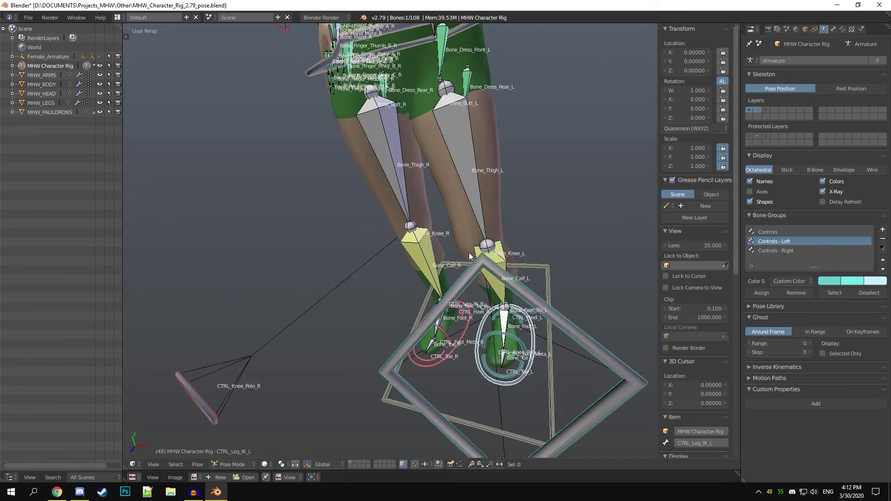
Move the left leg IK control in wireframe shading so the left knee bends and reveals its helper bone
middle_drag(469, 251, 504, 353)
key(z)
middle_drag(551, 317, 440, 170)
key(g)
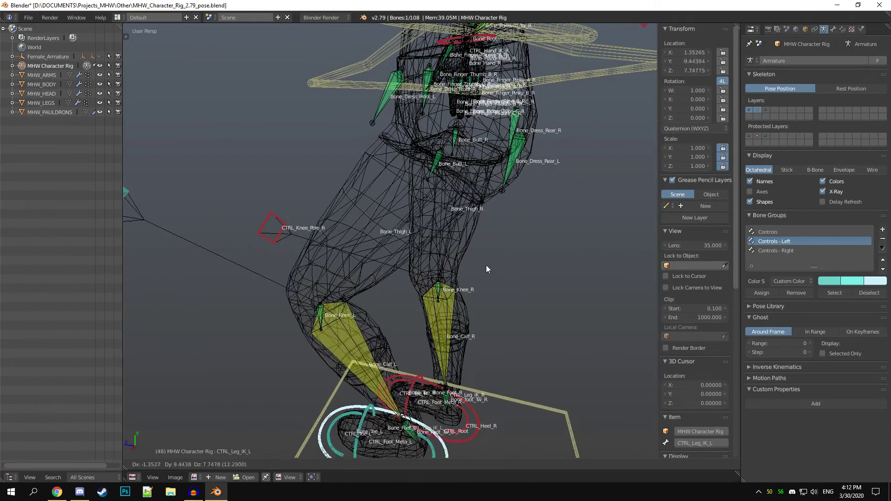
click(433, 185)
Switch to solid shading and move the left leg IK control forward and up to lift the left thigh
key(z)
mouse_move(491, 261)
middle_down()
mouse_move(454, 227)
mouse_move(400, 214)
middle_up()
key(g)
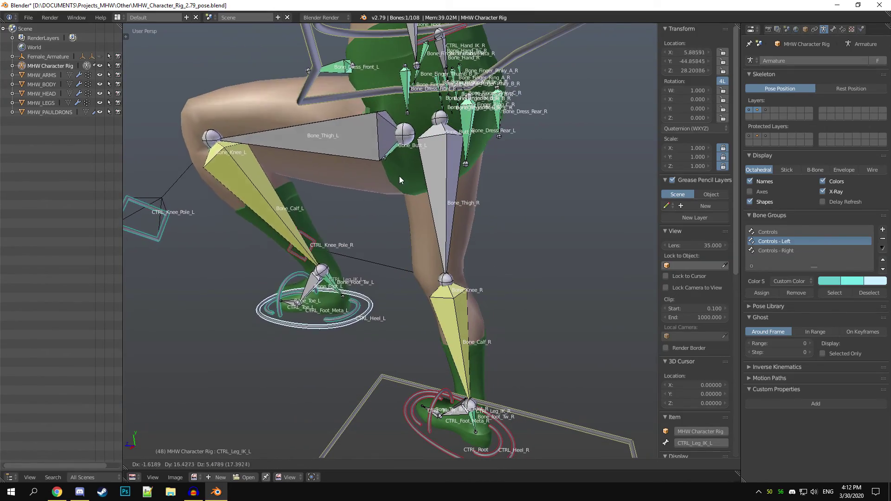
click(404, 217)
Move the left leg IK control out to the side of the body
middle_drag(403, 216, 533, 246)
key(g)
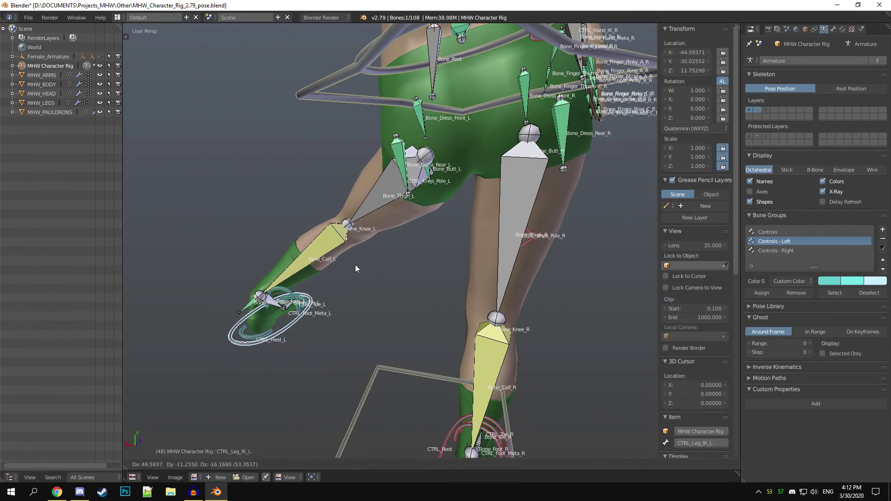
click(355, 265)
Move the left knee pole control outward to swing the left knee to the side
middle_drag(398, 180, 400, 183)
right_click(381, 165)
key(g)
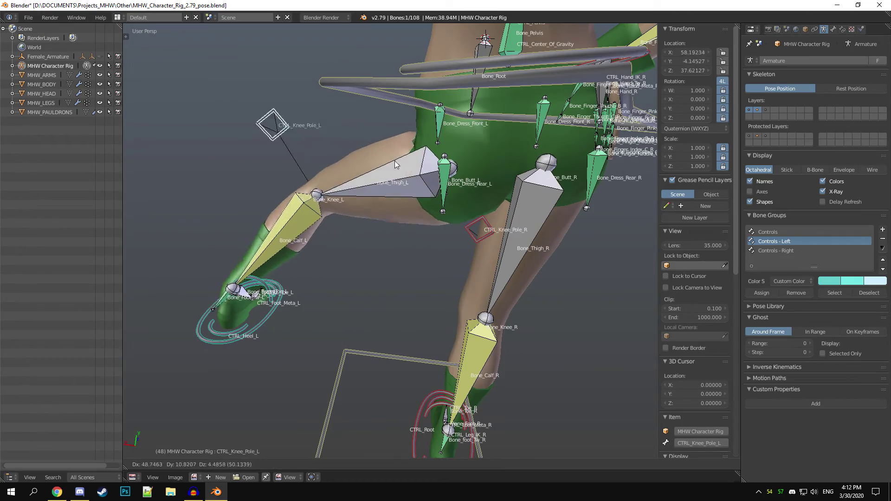
click(495, 192)
middle_drag(503, 254, 430, 293)
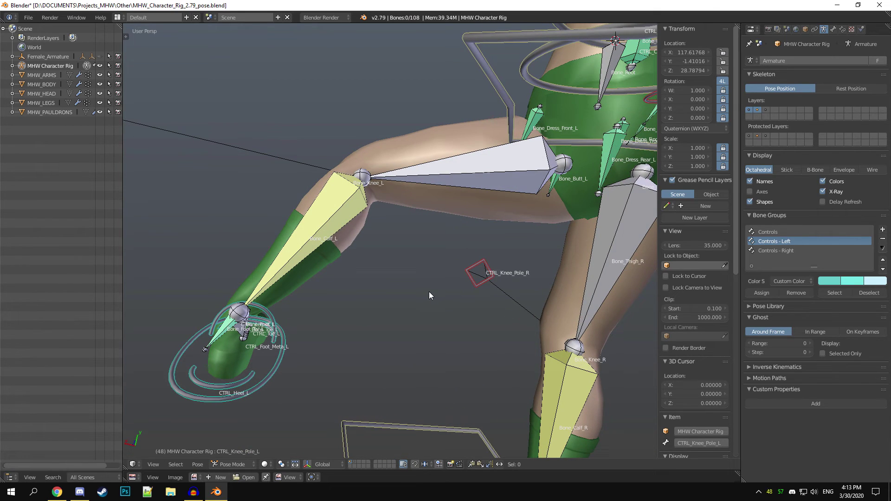
Select all bones and clear their rotation and location
key(a)
key(a)
key(alt+r)
key(alt+g)
scroll(497, 325, down, 6)
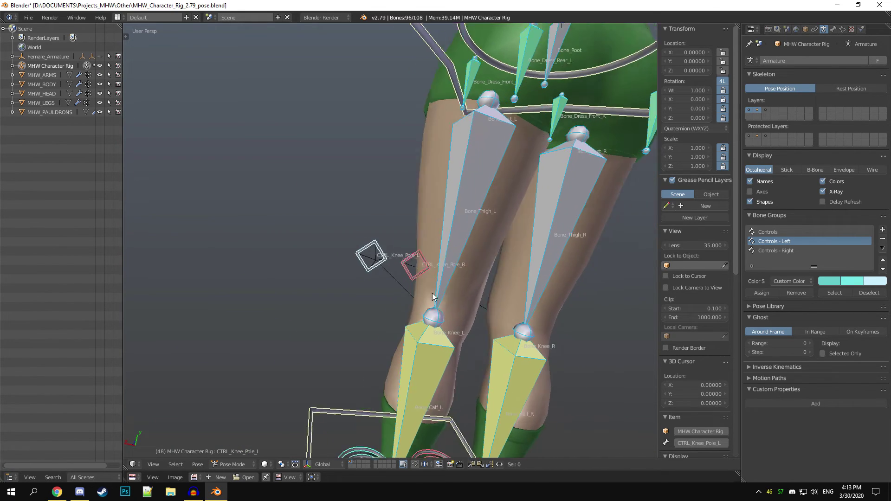
Undo the pose reset and clear the rotation and location of all bones again, restoring the T-pose
key(ctrl+z)
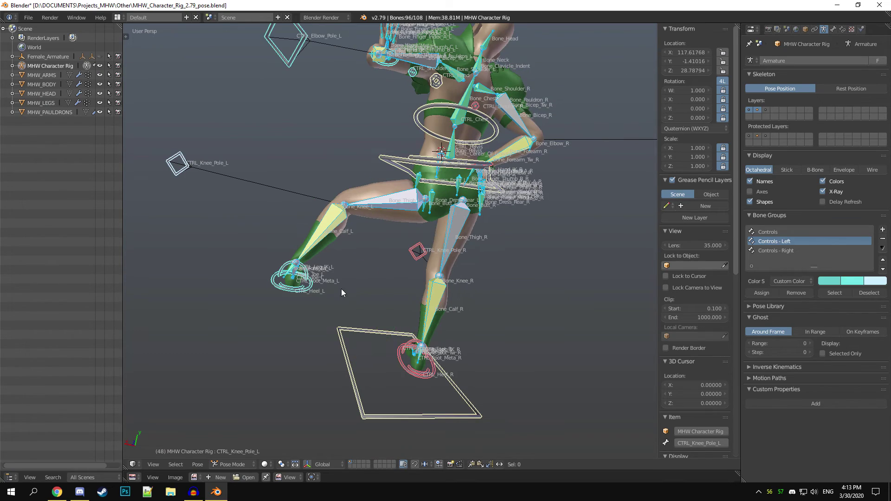
key(ctrl+z)
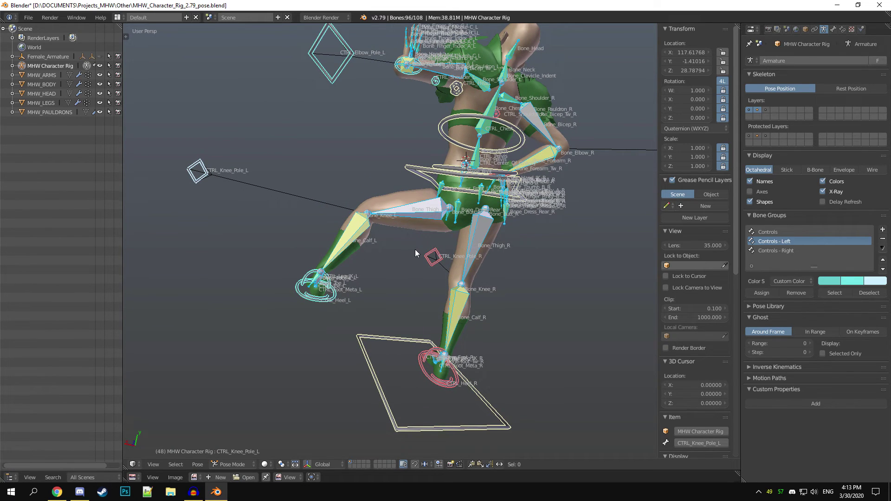
key(ctrl+z)
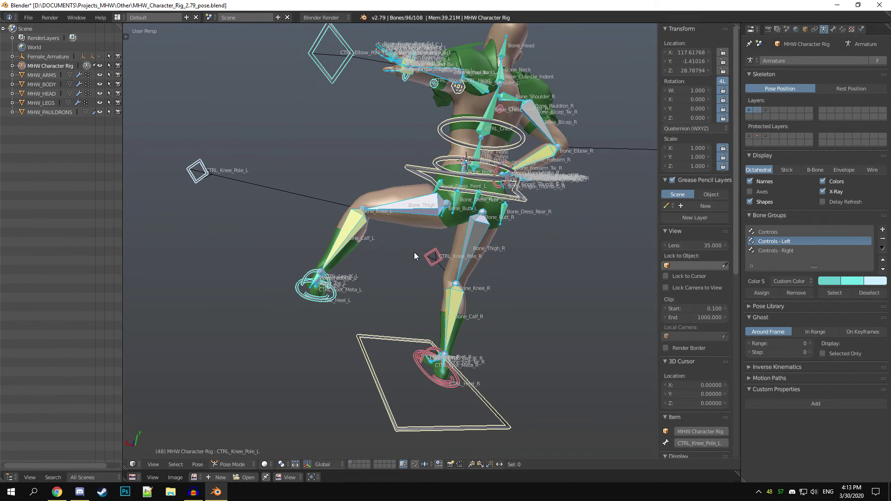
key(ctrl+z)
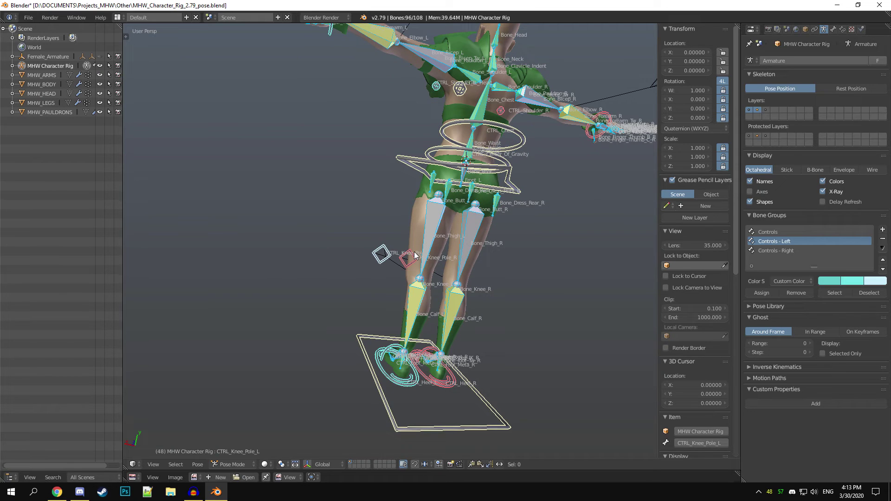
key(ctrl+z)
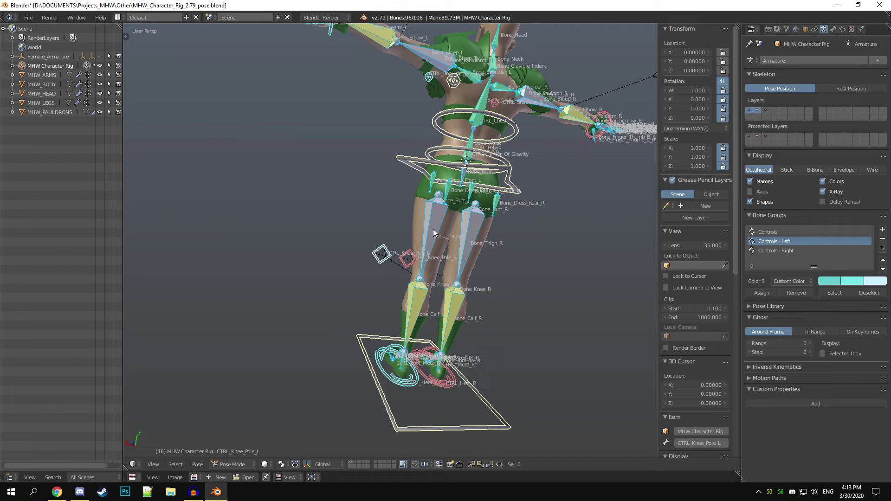
middle_drag(437, 237, 458, 289)
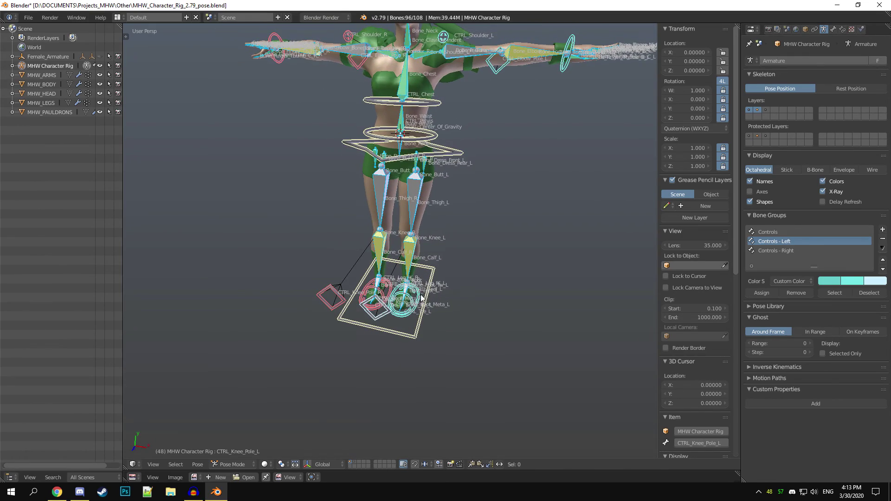
Select Bone_Root at the hips, try to move it, and undo the attempt
scroll(419, 297, up, 3)
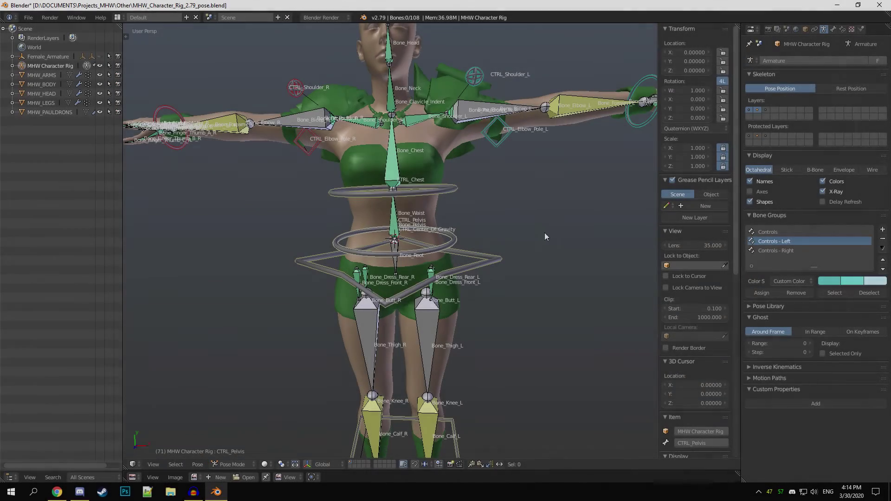
middle_drag(545, 232, 460, 248)
right_click(402, 236)
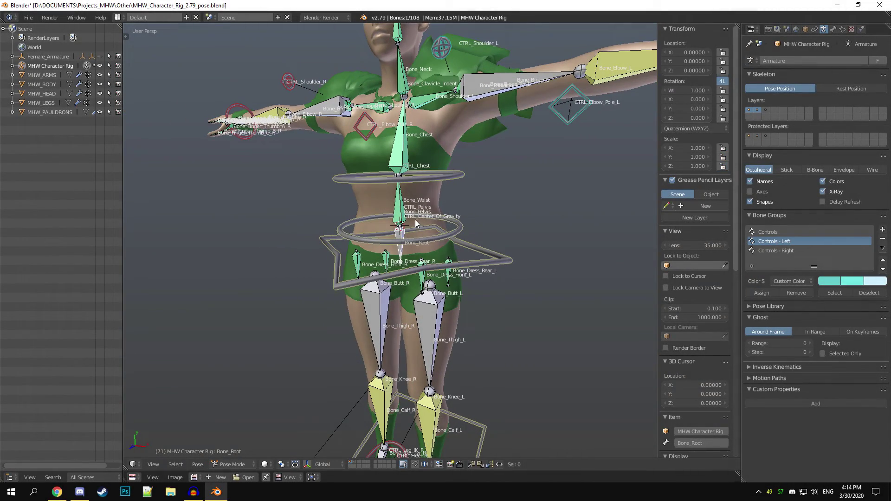
scroll(415, 219, up, 5)
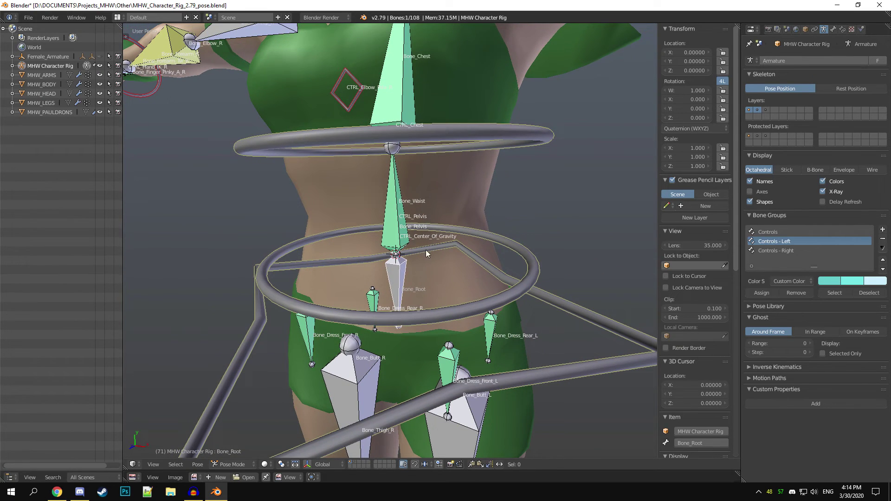
key(g)
right_click(479, 260)
key(ctrl+z)
Expand the rig's pose hierarchy to examine the child bones of CTRL_Root, and collapse the pose list
click(13, 66)
click(21, 76)
click(31, 85)
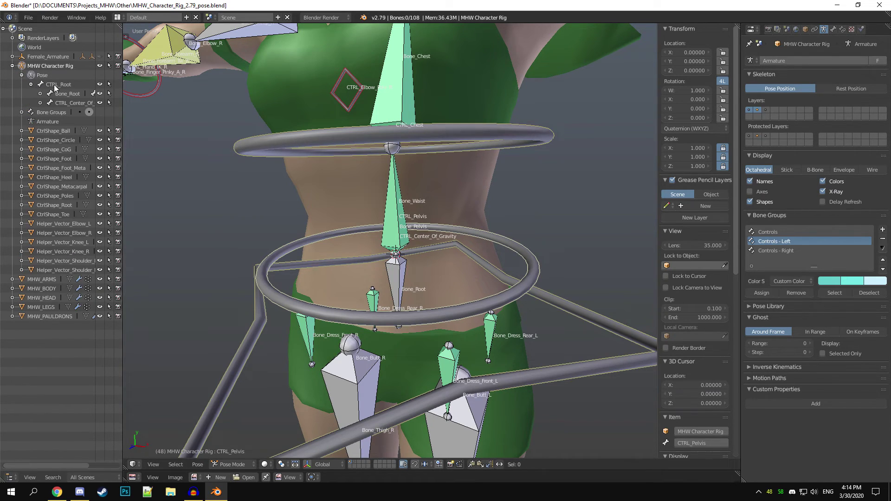
click(22, 75)
Single out Bone_Waist and the smaller Bone_Pelvis inside it in wireframe shading to examine how they overlap
right_click(393, 205)
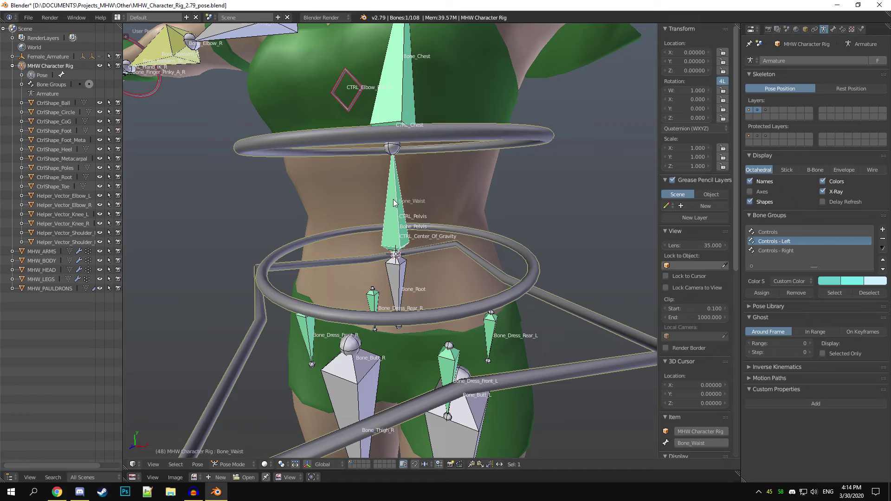
key(z)
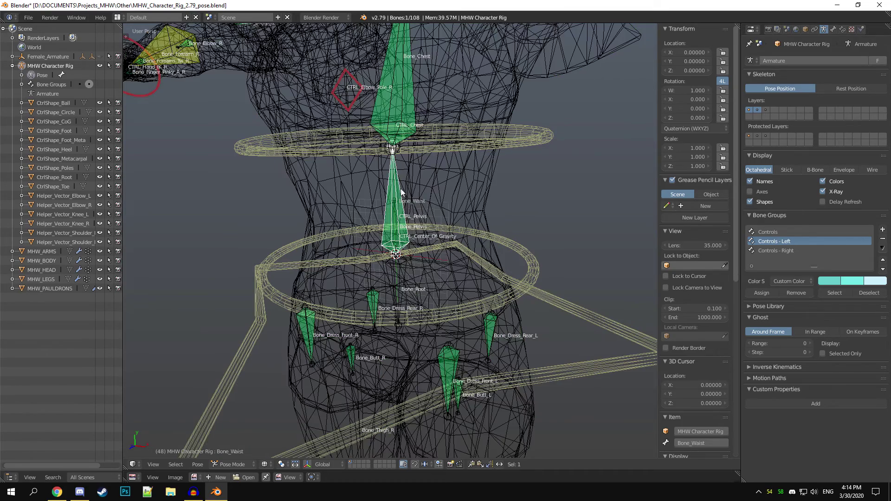
scroll(403, 188, up, 1)
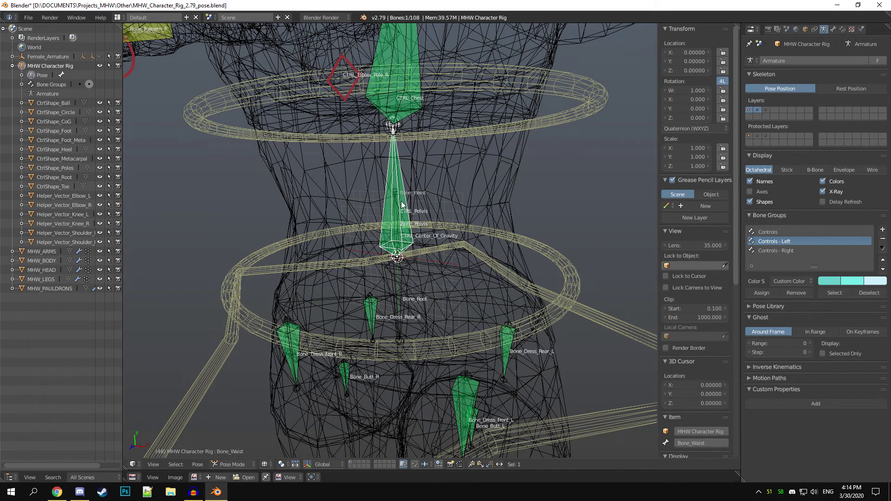
shift+middle_drag(402, 204, 398, 221)
scroll(398, 213, up, 3)
right_click(399, 223)
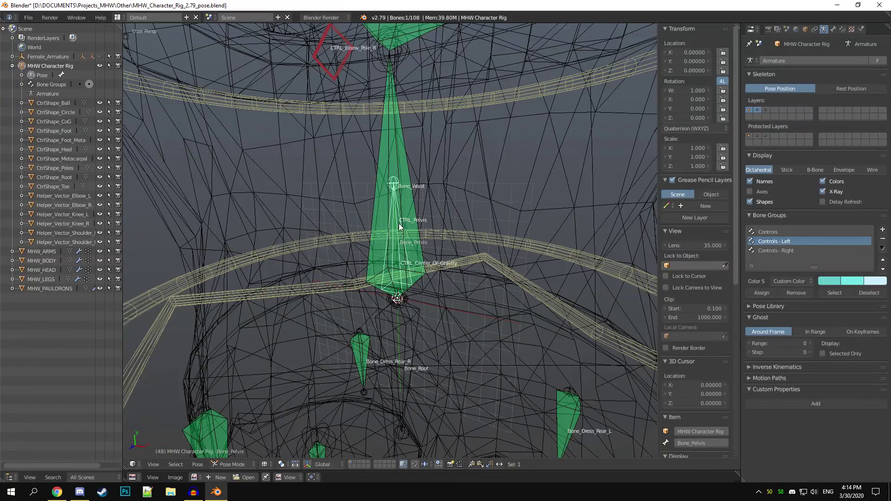
middle_drag(403, 263, 378, 263)
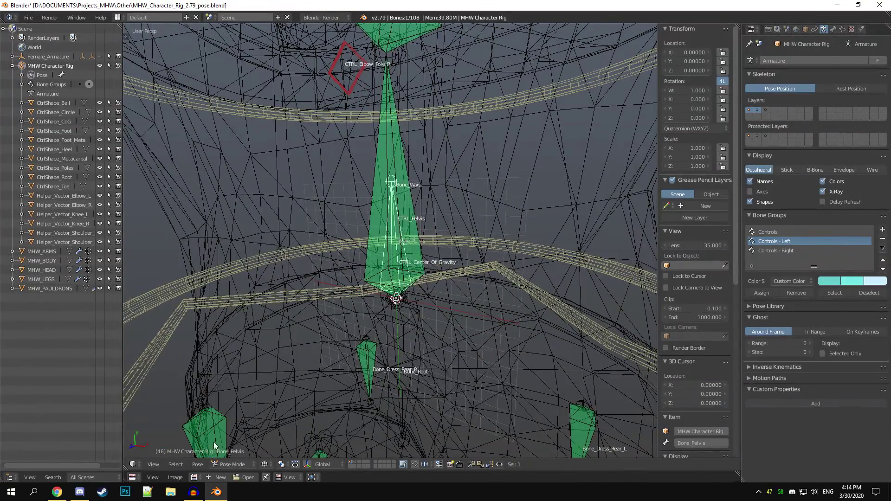
Rotate the CTRL_Chest control in wireframe shading to test how the waist and chest bones bend
scroll(393, 297, down, 5)
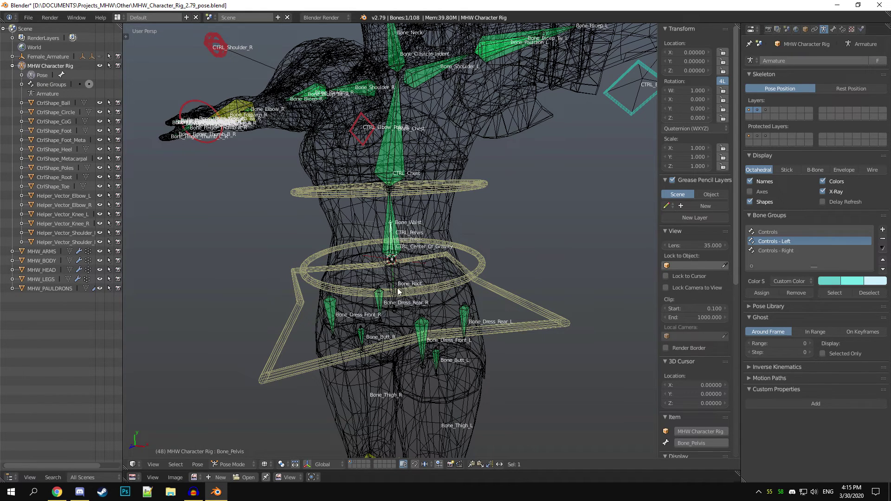
key(z)
middle_drag(408, 258, 401, 284)
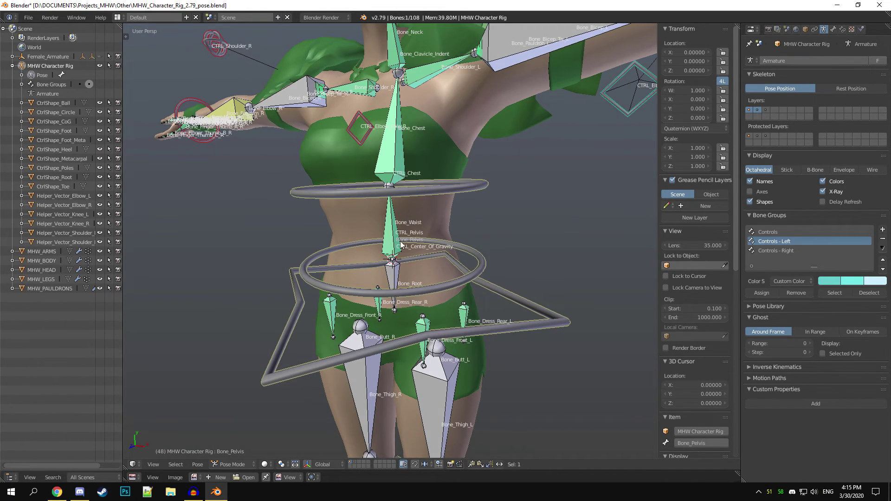
scroll(402, 251, up, 3)
key(z)
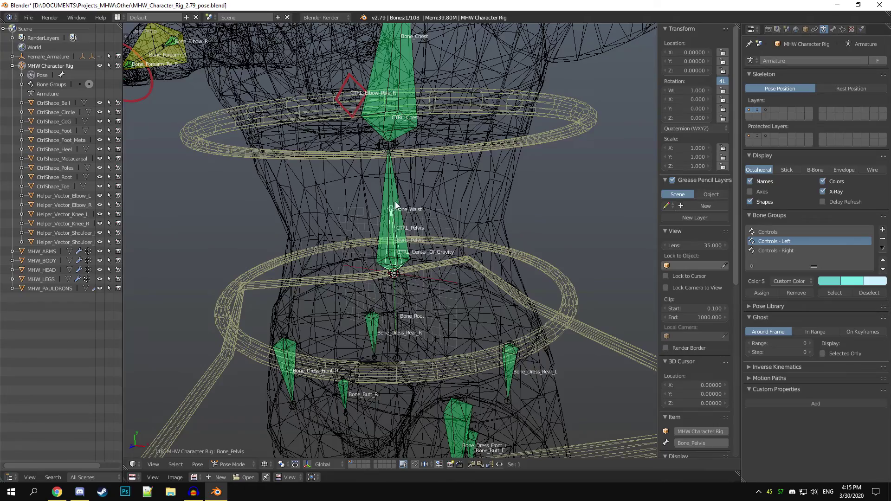
middle_drag(397, 200, 386, 268)
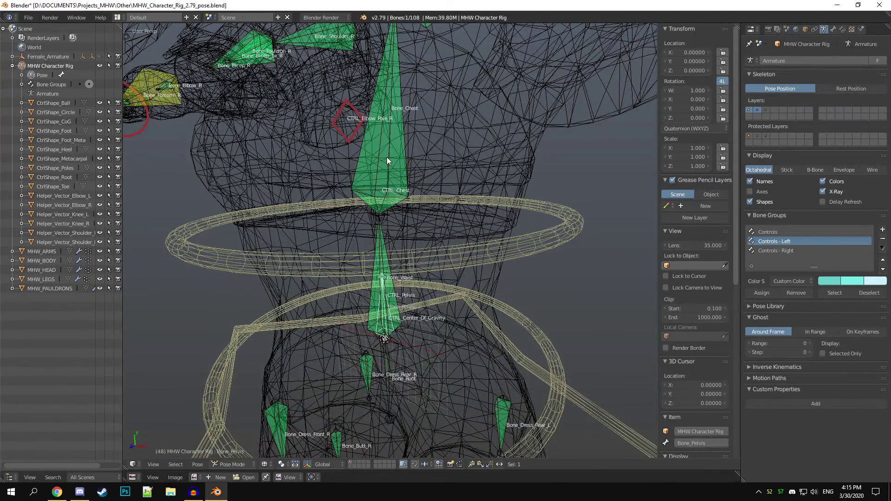
right_click(411, 199)
middle_drag(411, 198, 472, 230)
key(r)
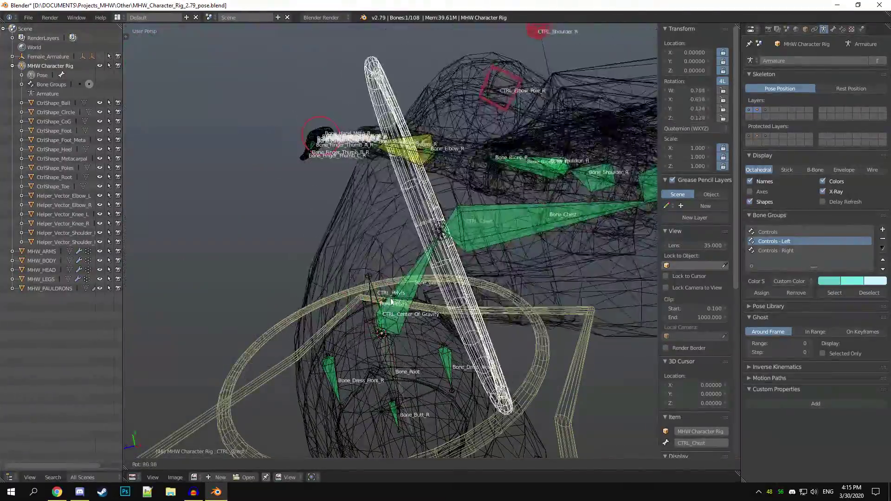
click(424, 199)
Play the animation briefly to watch the torso bones around the chest control, and stop it
middle_drag(273, 258, 398, 248)
scroll(413, 236, down, 6)
scroll(407, 232, up, 6)
key(alt+a)
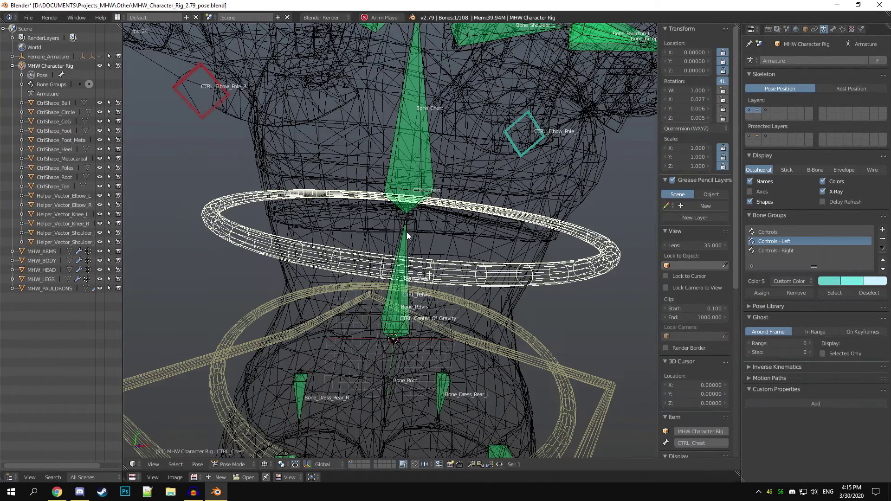
key(alt+a)
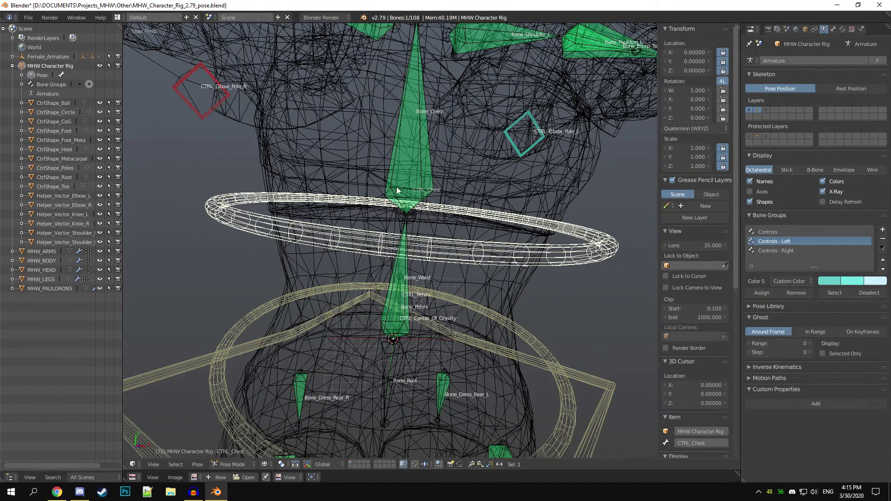
Return to solid shading and select Bone_Chest to point out the upper torso bone
scroll(396, 183, down, 5)
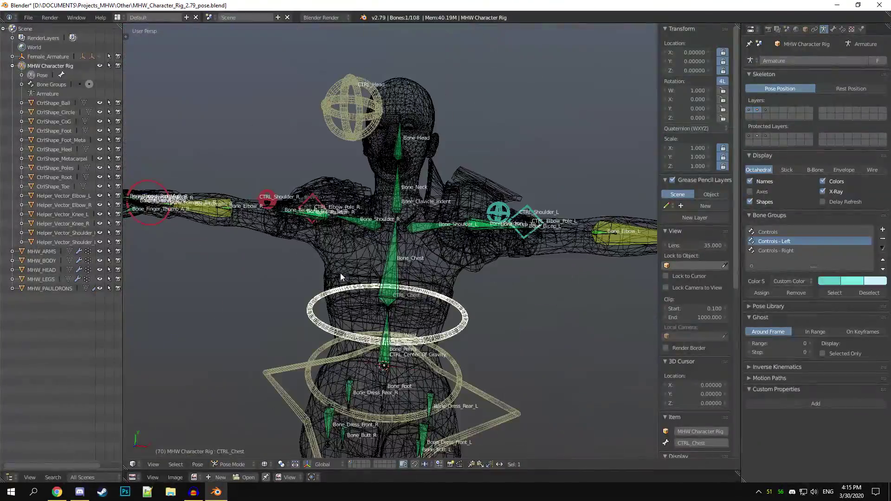
scroll(371, 249, up, 5)
key(z)
right_click(393, 197)
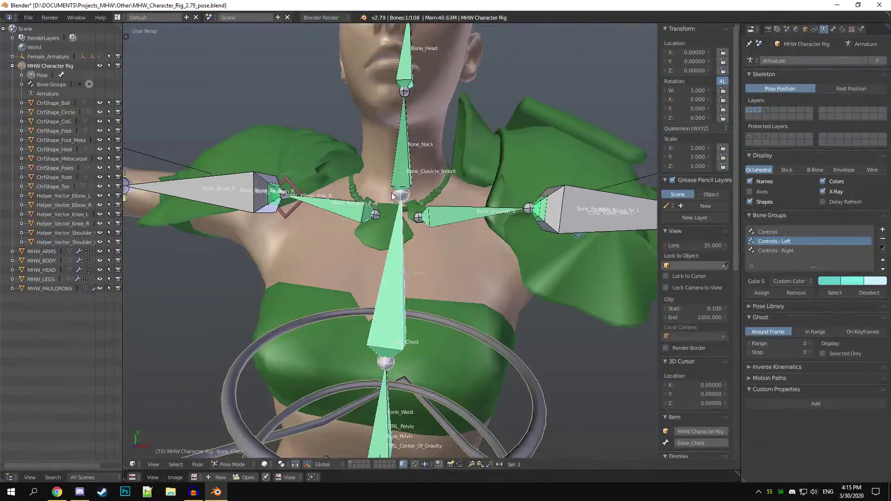
Single out Bone_Clavicle_Indent at the base of the neck and Bone_Head to examine the neck and head bones
scroll(393, 197, down, 3)
key(z)
right_click(391, 219)
right_click(392, 252)
middle_drag(392, 252, 386, 274)
scroll(377, 252, up, 6)
key(z)
middle_drag(375, 278, 421, 305)
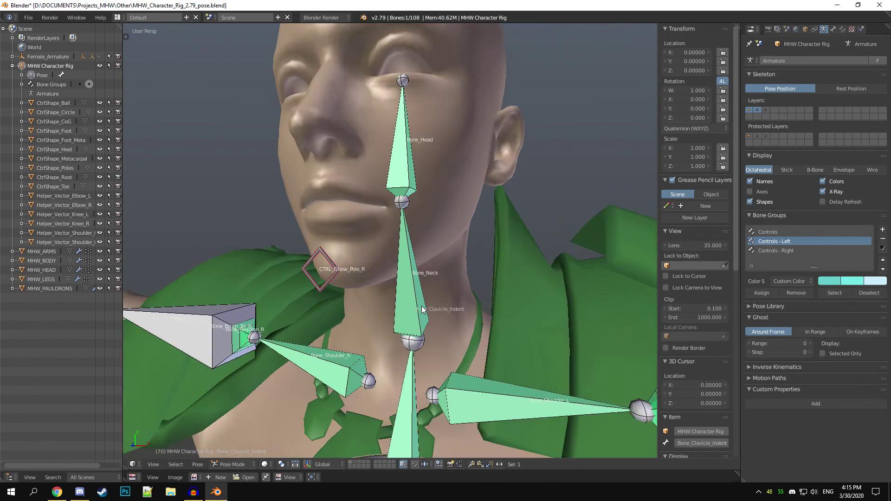
scroll(421, 306, down, 4)
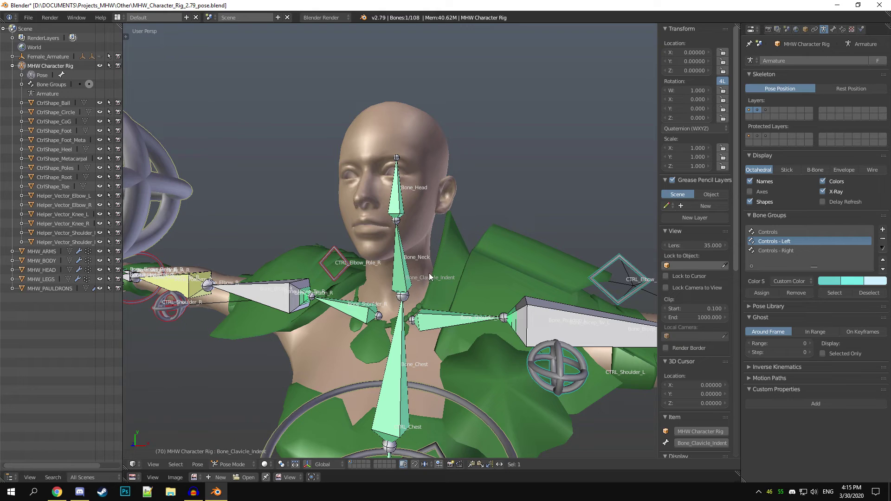
right_click(401, 191)
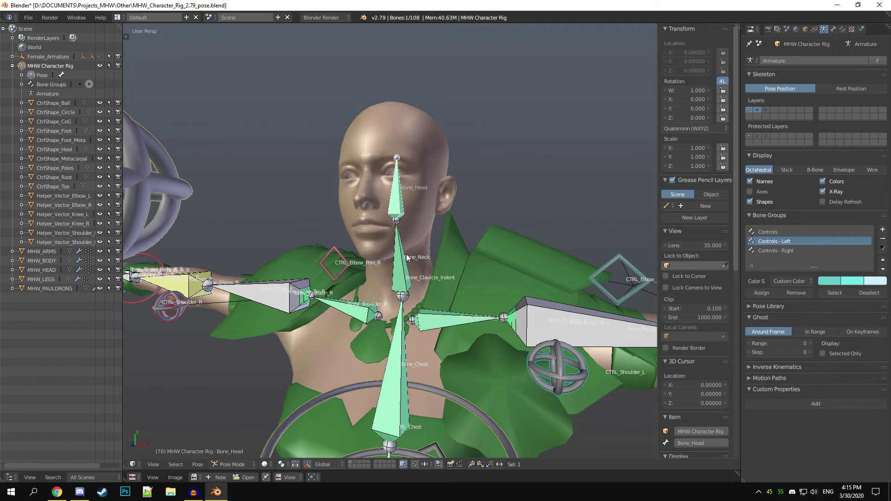
Rotate the CTRL_Head control to test how the head and neck bones follow, and clear its rotation
scroll(369, 272, down, 4)
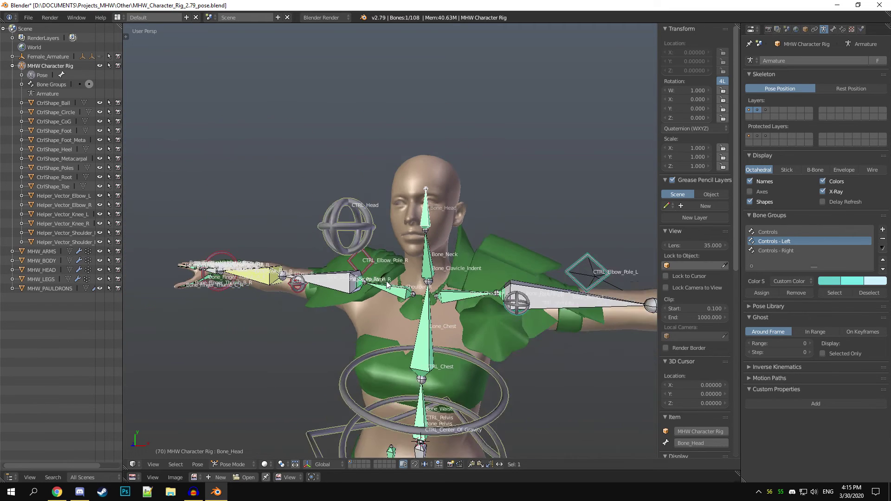
right_click(356, 226)
key(r)
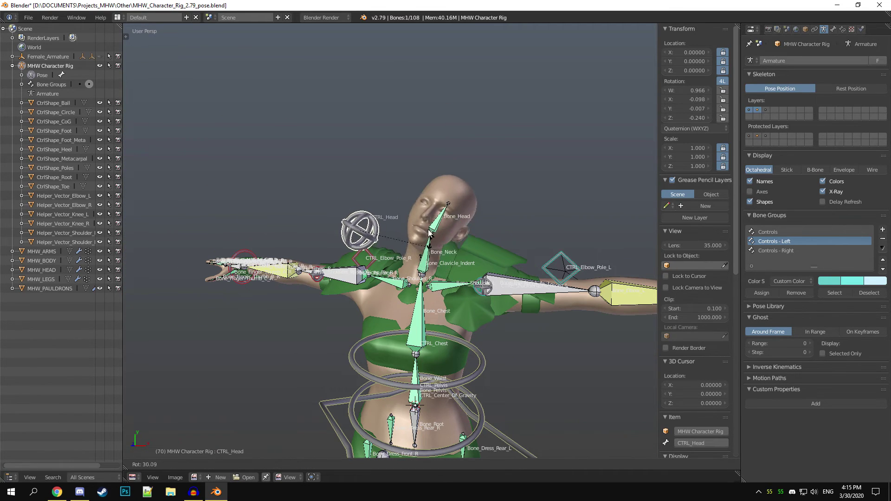
click(409, 213)
middle_drag(408, 212, 371, 241)
scroll(455, 264, up, 3)
key(alt+r)
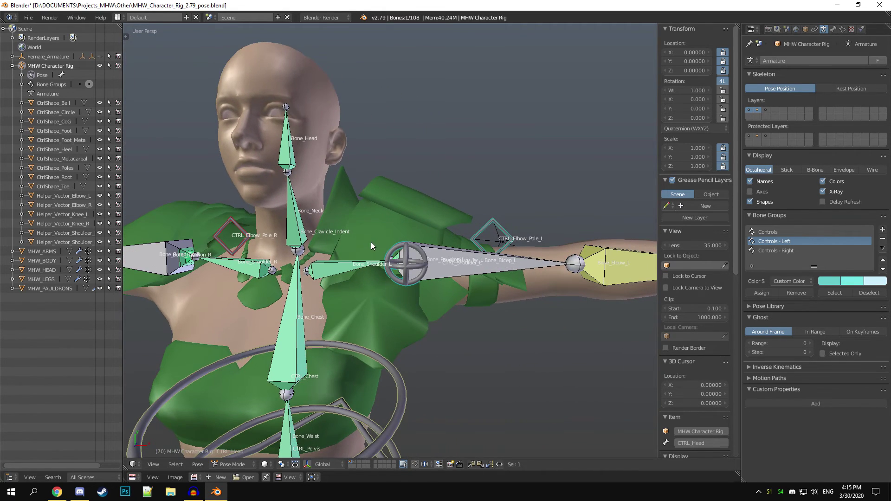
Inspect the left shoulder and upper arm bones in wireframe shading, and return to solid shading
right_click(361, 262)
scroll(366, 267, up, 3)
key(z)
shift+middle_drag(438, 290, 349, 344)
right_click(419, 280)
scroll(422, 282, up, 1)
scroll(420, 319, down, 5)
mouse_move(397, 260)
middle_down()
mouse_move(389, 313)
mouse_move(495, 281)
mouse_move(449, 306)
mouse_move(508, 273)
middle_up()
key(z)
Move the CTRL_Hand_IK_L control to swing and raise the left arm as a test, and clear the location of all bones
right_click(538, 260)
key(g)
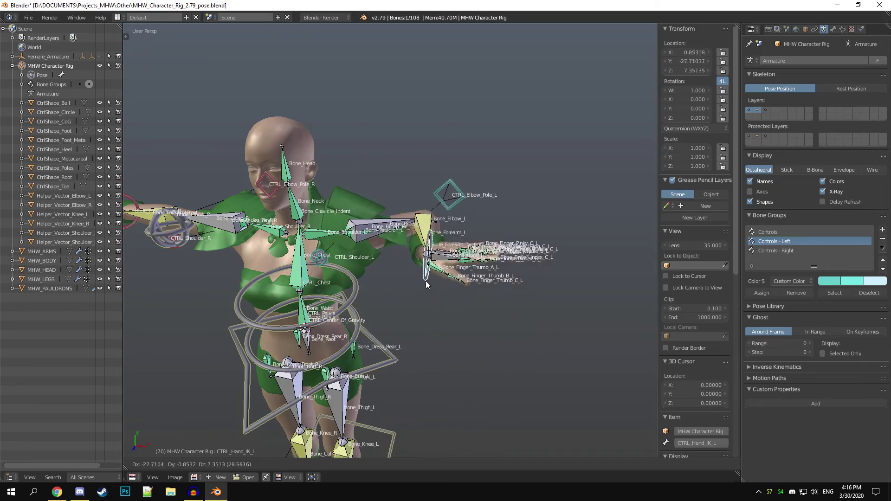
click(383, 230)
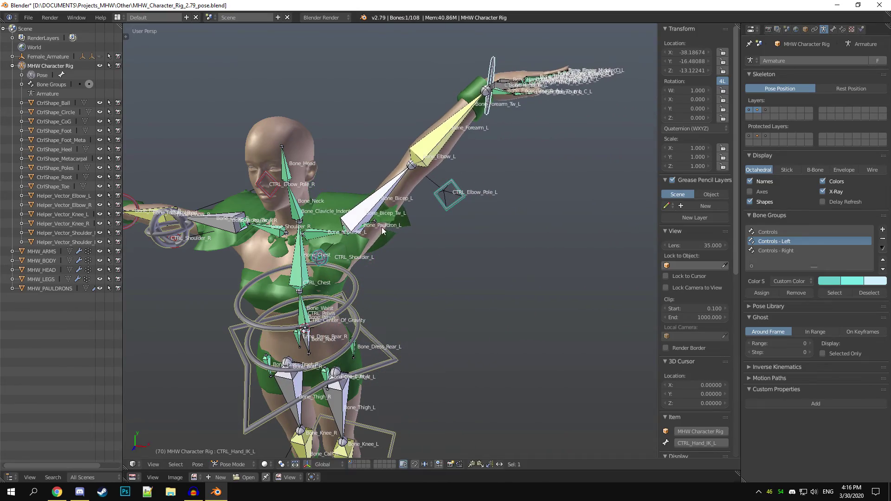
scroll(383, 230, up, 3)
middle_drag(402, 248, 438, 259)
scroll(391, 257, down, 3)
scroll(438, 259, down, 2)
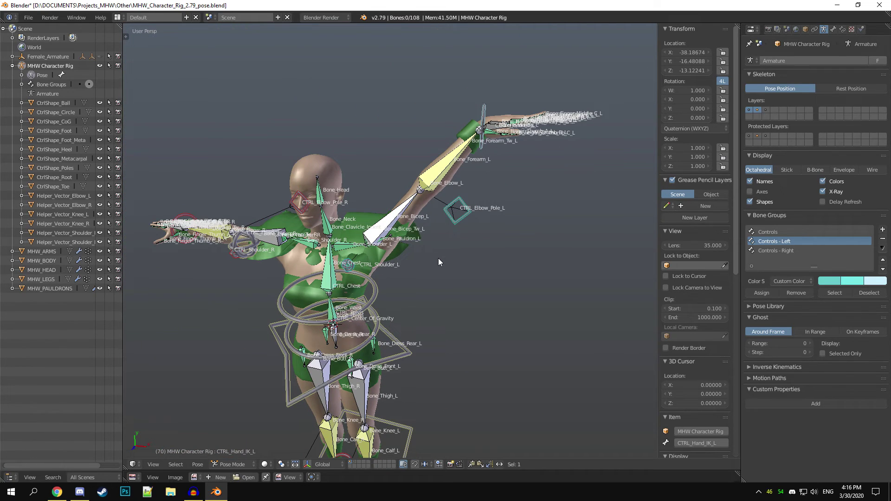
key(a)
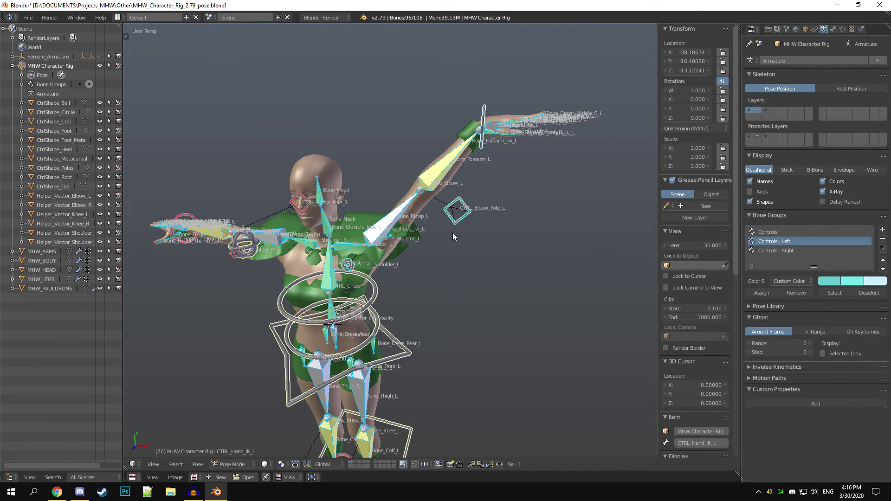
key(alt+g)
scroll(450, 236, up, 3)
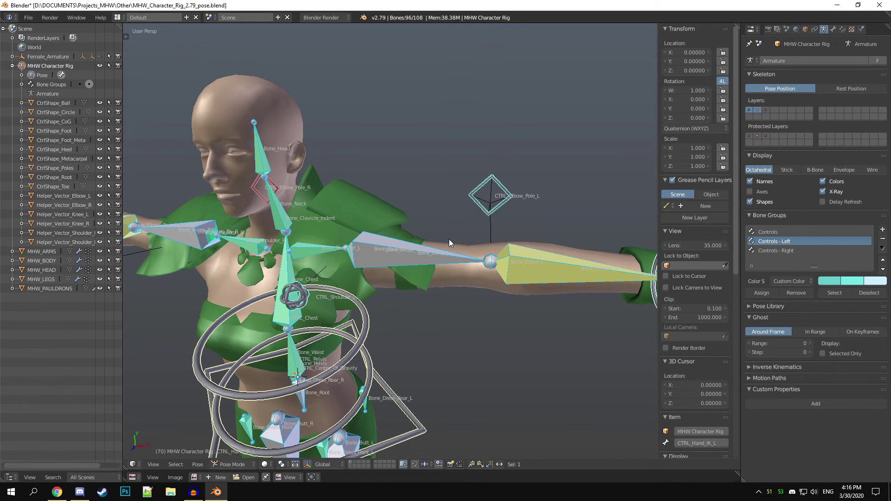
middle_drag(417, 285, 405, 277)
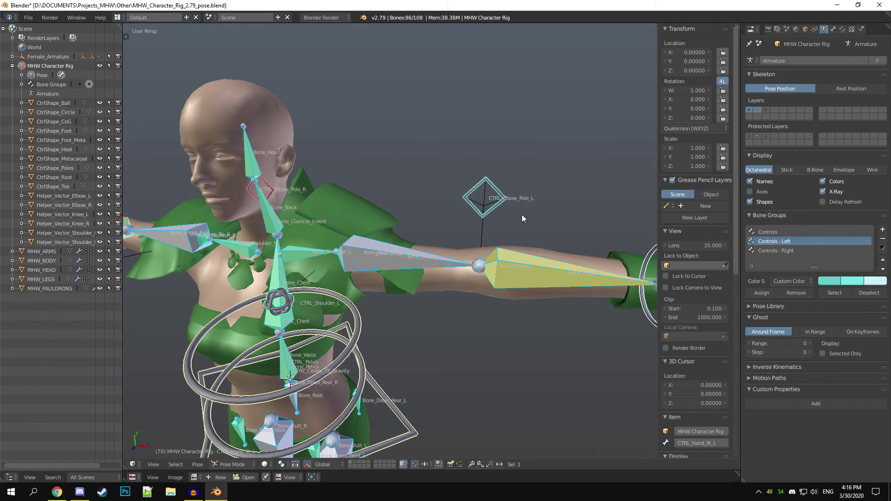
Single out Bone_Pauldron_L in wireframe shading to examine it inside the left upper arm, and return to solid shading
right_click(507, 200)
middle_drag(480, 276, 429, 252)
key(z)
scroll(429, 253, up, 2)
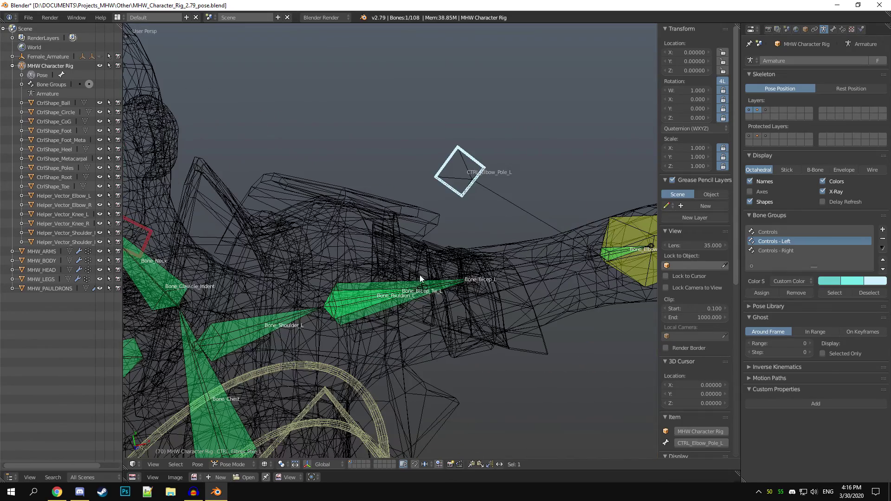
right_click(378, 297)
middle_drag(395, 298, 394, 287)
right_click(376, 290)
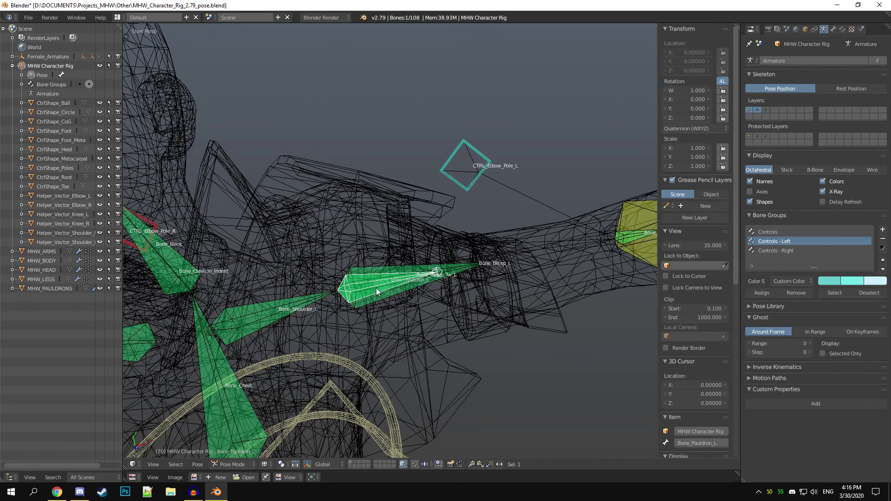
shift+middle_drag(515, 250, 488, 180)
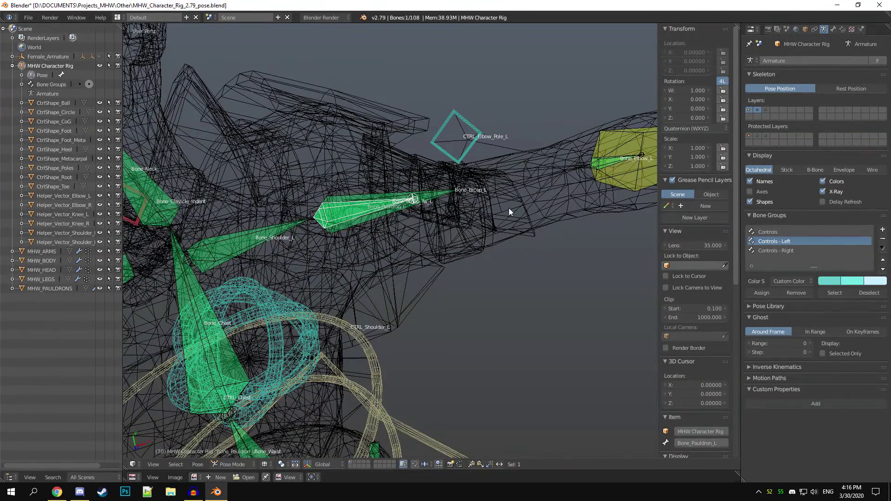
scroll(508, 208, down, 4)
key(z)
Move the CTRL_Hand_IK_L control down beside the left hip to test how the shoulder and pauldron bones follow
right_click(608, 154)
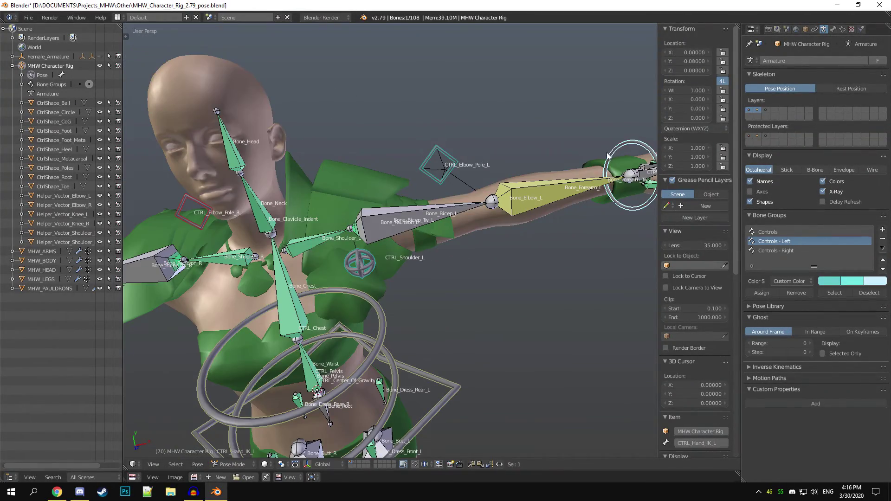
key(g)
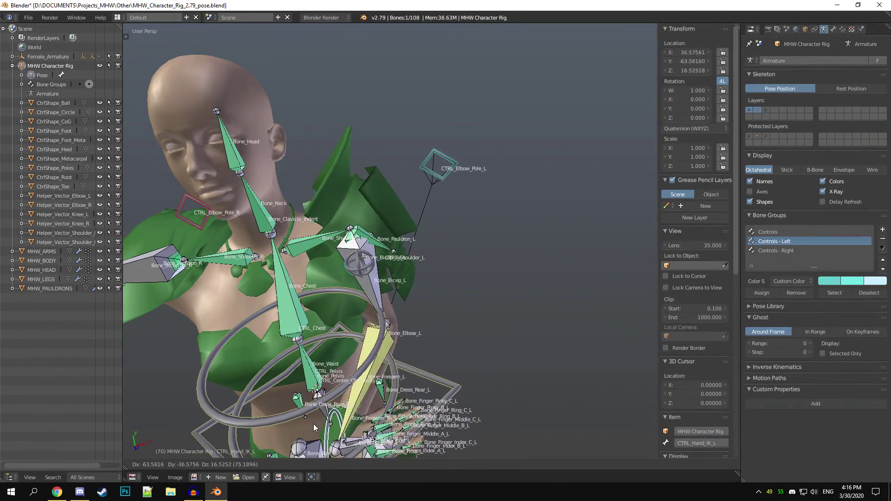
click(352, 417)
scroll(402, 327, up, 6)
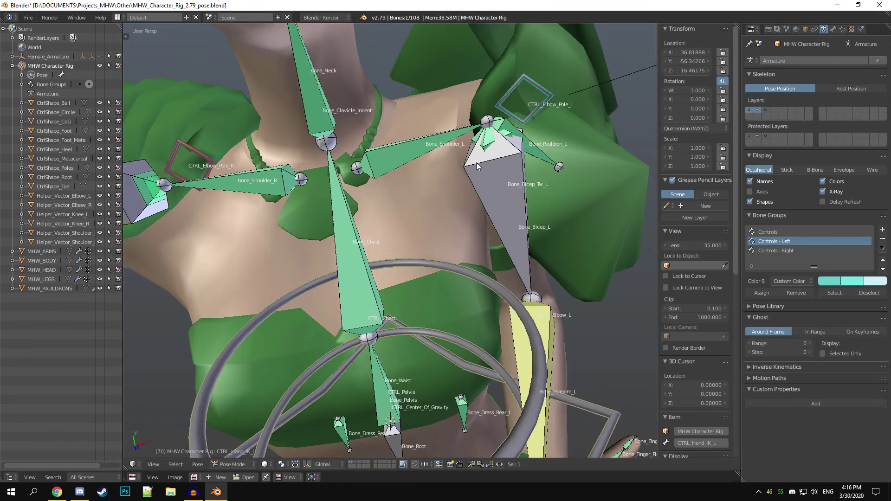
middle_drag(476, 162, 534, 251)
scroll(450, 215, down, 4)
Reposition the lowered CTRL_Hand_IK_L control to about X 37.9, Y -51.1, Z 19.7 while watching the left pauldron
key(g)
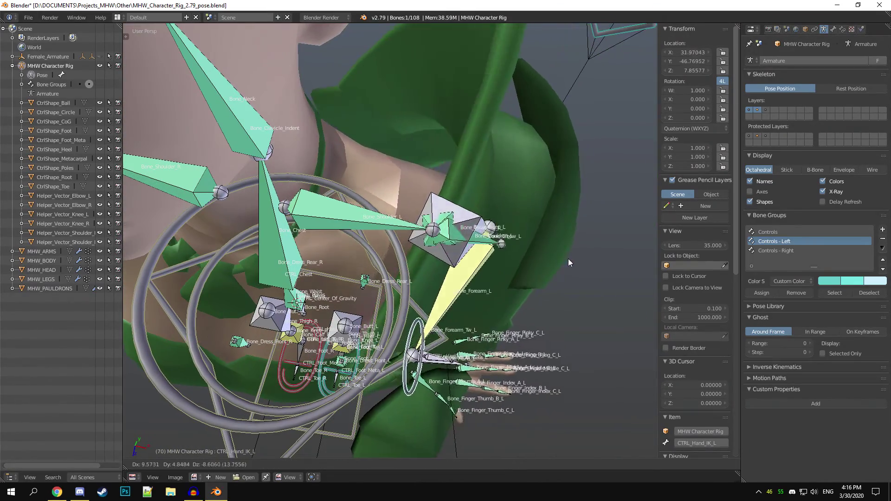
click(521, 333)
scroll(438, 250, up, 1)
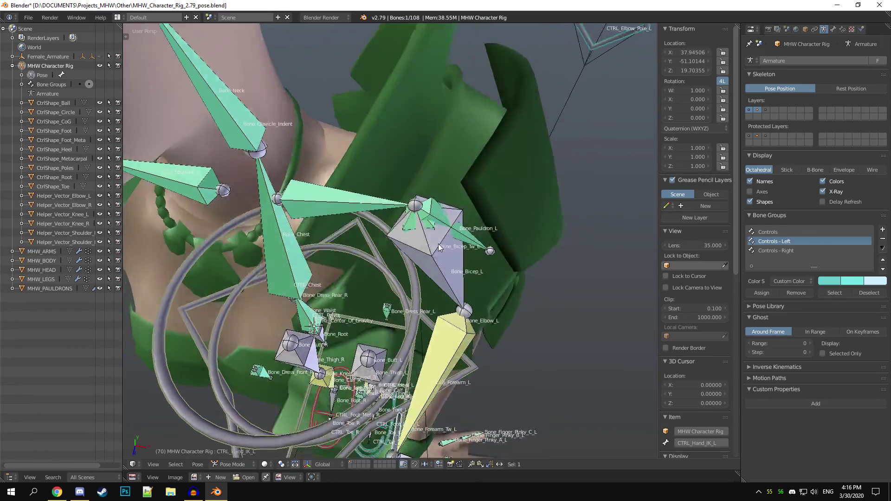
middle_drag(438, 249, 477, 225)
scroll(470, 351, down, 6)
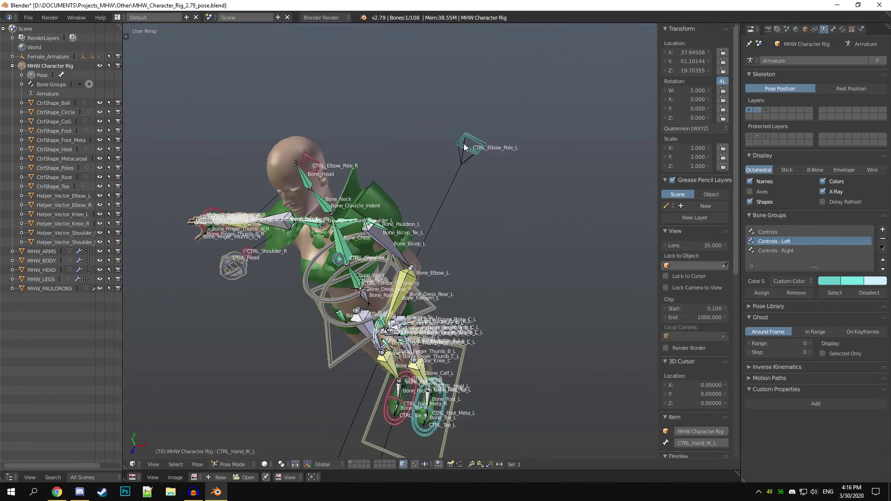
Move the CTRL_Elbow_Pole_L control around the bent left arm to test how it steers the elbow direction
right_click(478, 144)
key(g)
click(441, 255)
scroll(441, 255, up, 6)
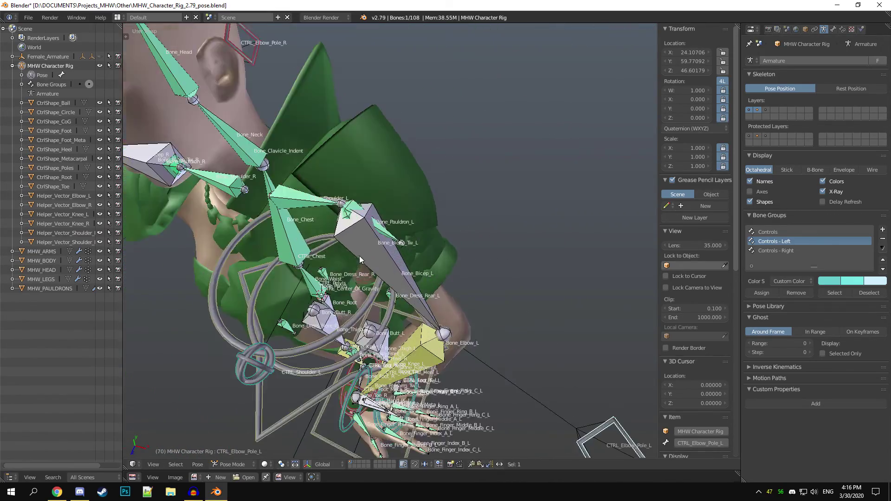
middle_drag(386, 162, 405, 147)
key(g)
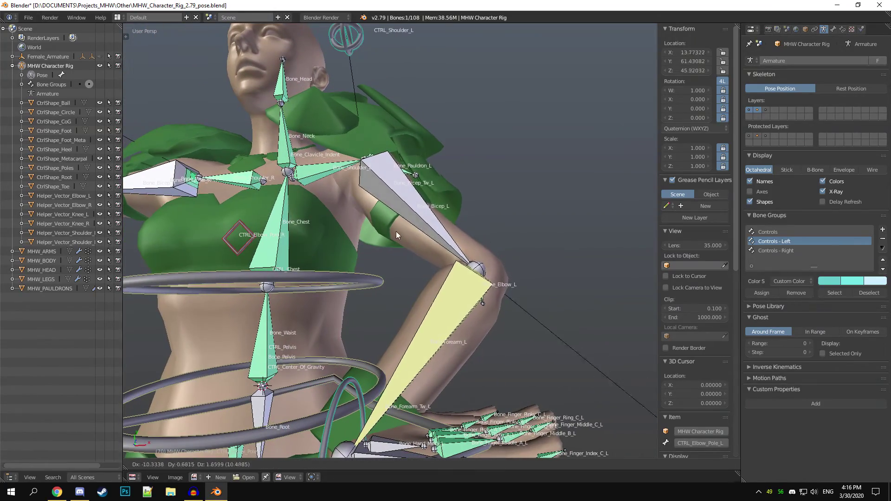
click(381, 336)
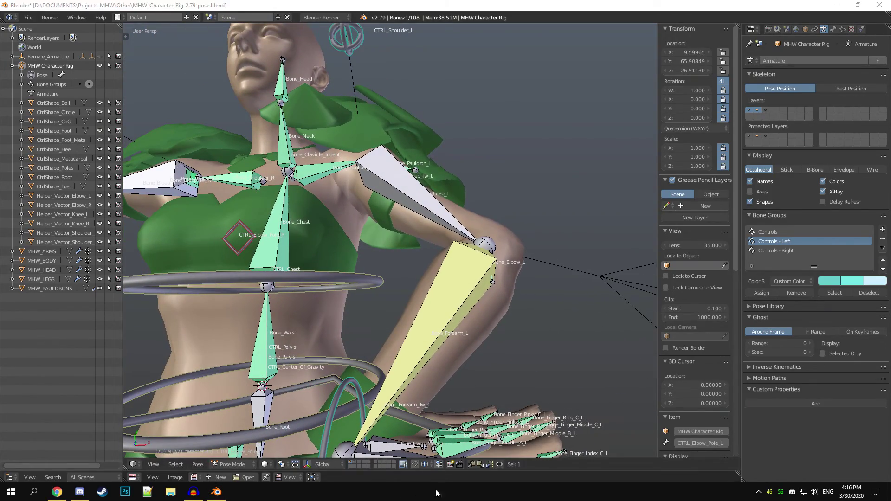
middle_drag(381, 336, 425, 359)
key(g)
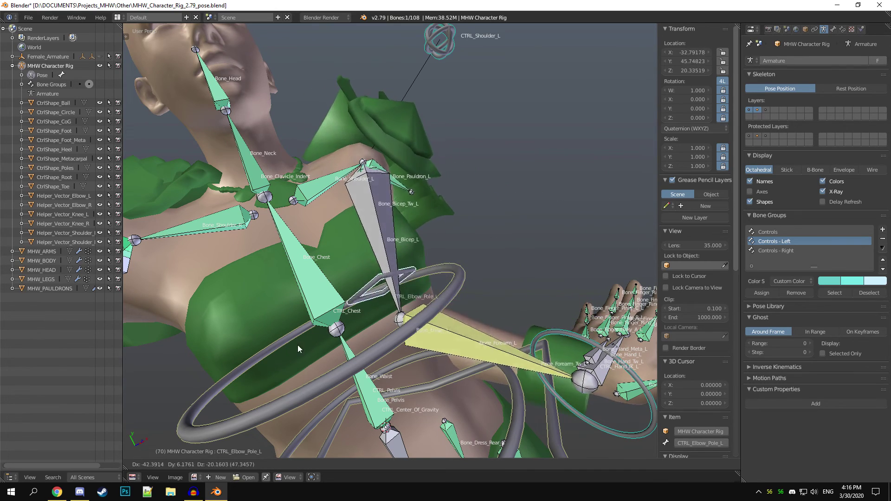
click(409, 284)
Clear the locations of the CTRL_Hand_IK_L and CTRL_Elbow_Pole_L controls
right_click(577, 416)
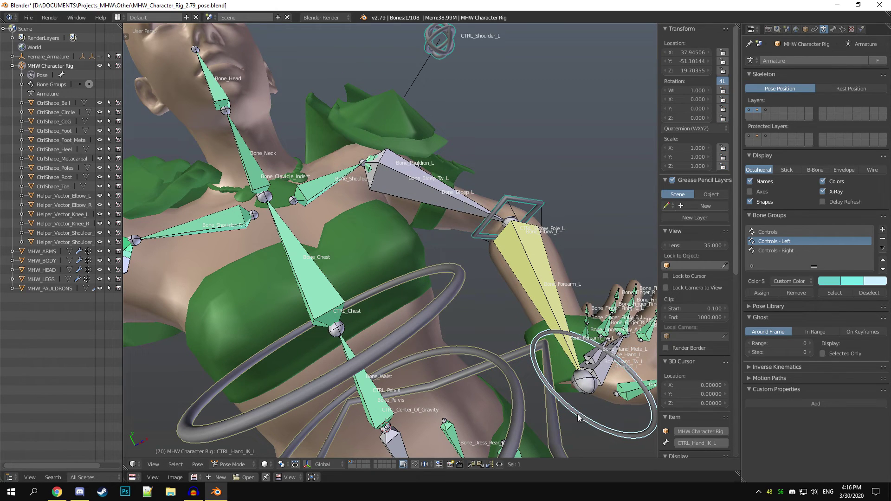
key(alt+g)
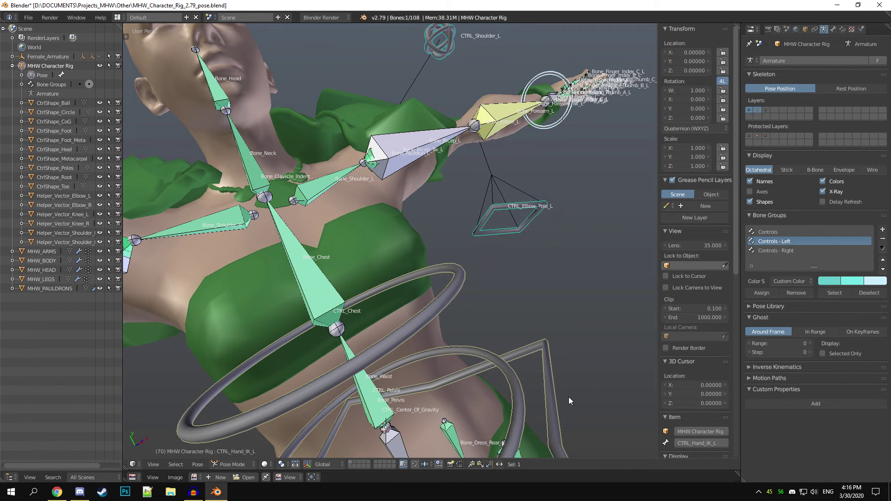
right_click(512, 212)
key(alt+g)
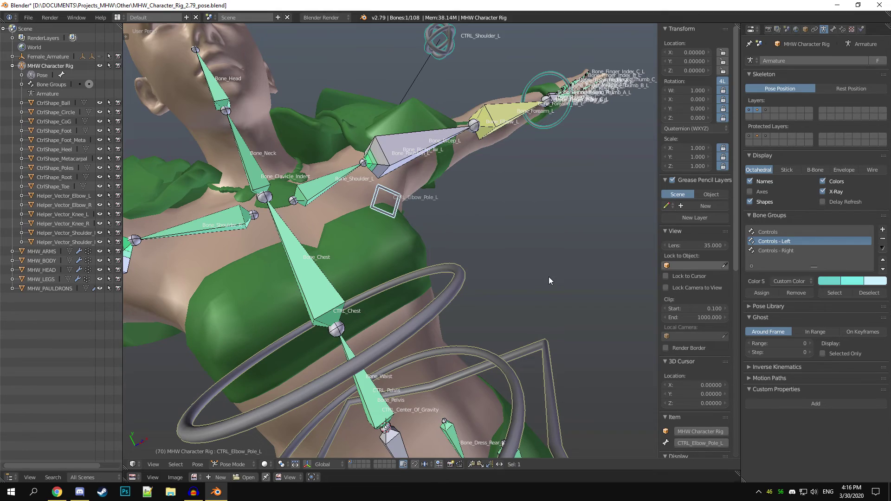
Bend the left arm with CTRL_Hand_IK_L in wireframe shading to examine the elbow and forearm bones, and clear its location
mouse_move(562, 259)
middle_down()
mouse_move(540, 328)
mouse_move(390, 197)
mouse_move(513, 248)
mouse_move(452, 246)
mouse_move(450, 289)
mouse_move(557, 243)
mouse_move(509, 257)
mouse_move(398, 333)
mouse_move(525, 278)
middle_up()
key(z)
scroll(425, 256, up, 2)
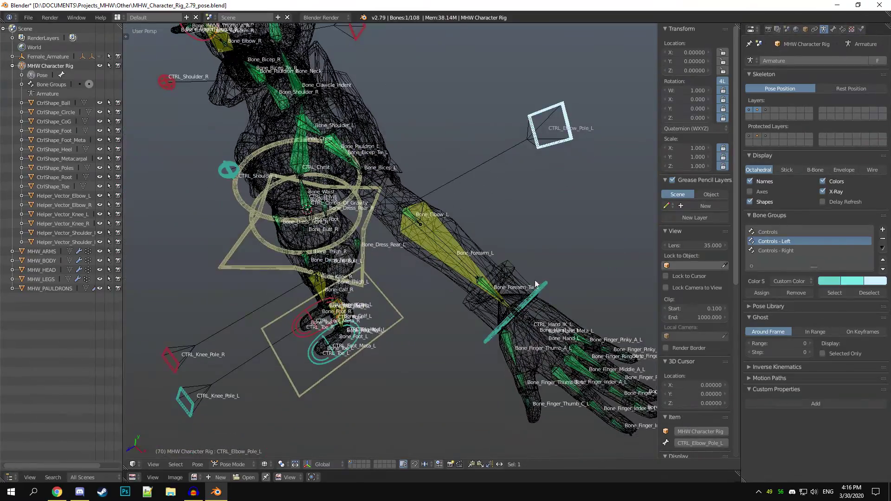
right_click(538, 292)
key(g)
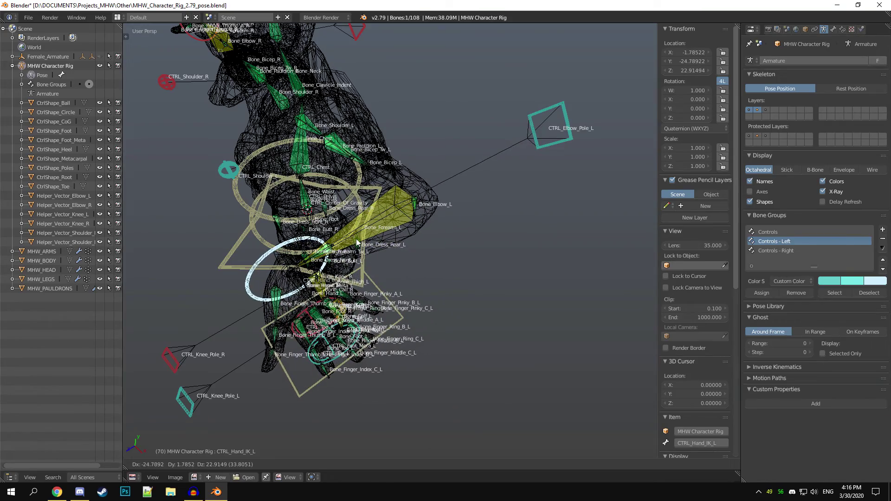
click(451, 233)
scroll(472, 257, up, 3)
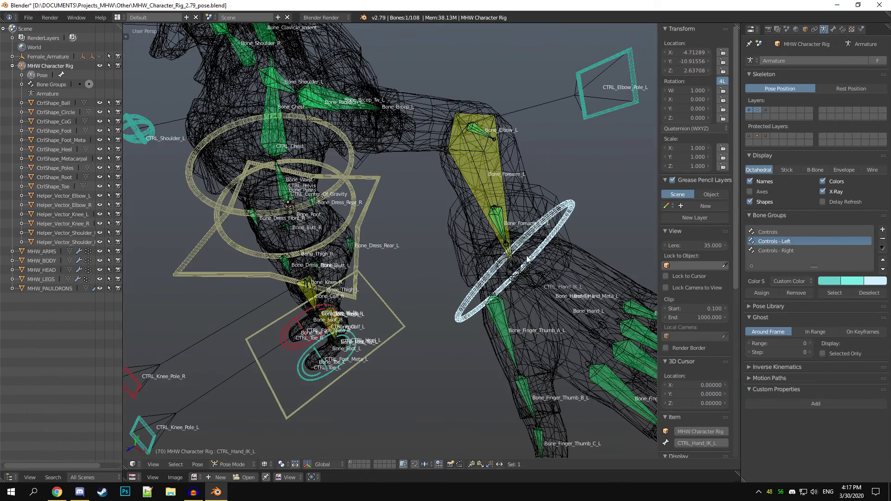
key(alt+g)
Rotate CTRL_Hand_IK_L about a quarter turn around its local Y axis to examine how Bone_Forearm_Tw_L twists
scroll(416, 282, up, 3)
scroll(393, 269, down, 2)
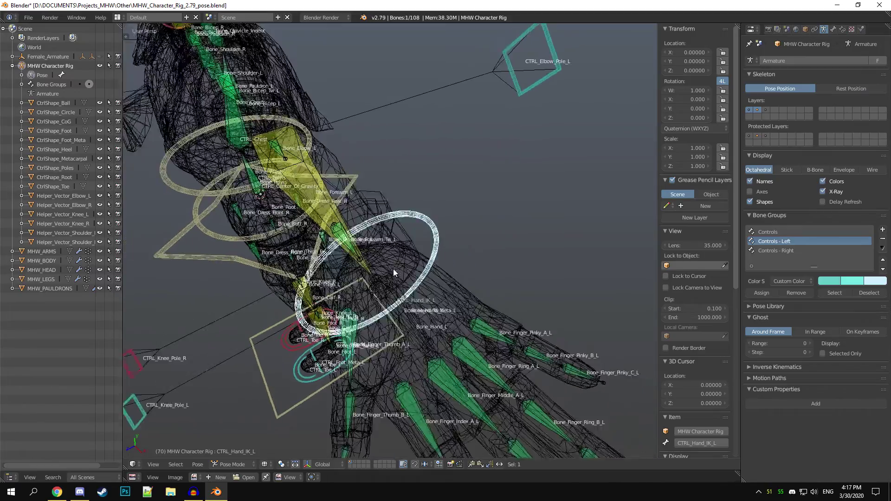
ctrl+scroll(442, 285, up, 1)
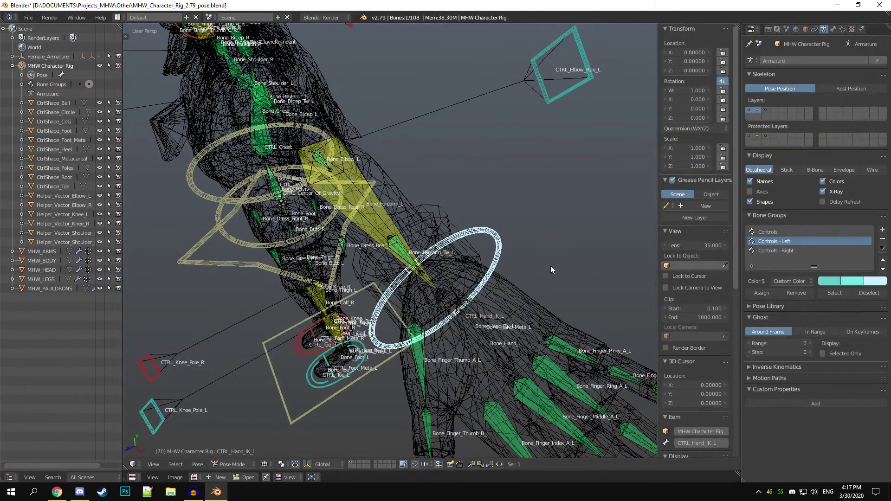
key(r)
key(y)
key(y)
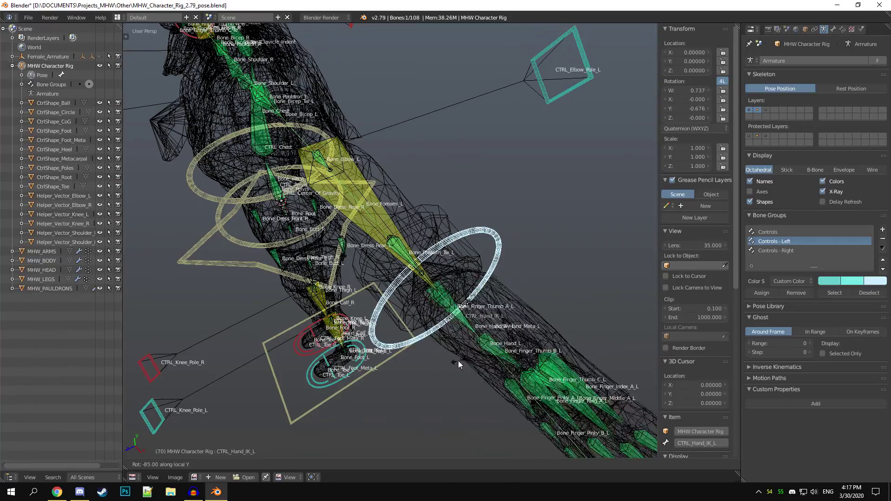
click(455, 363)
scroll(410, 248, up, 5)
scroll(441, 307, down, 2)
scroll(458, 314, up, 2)
scroll(458, 314, down, 6)
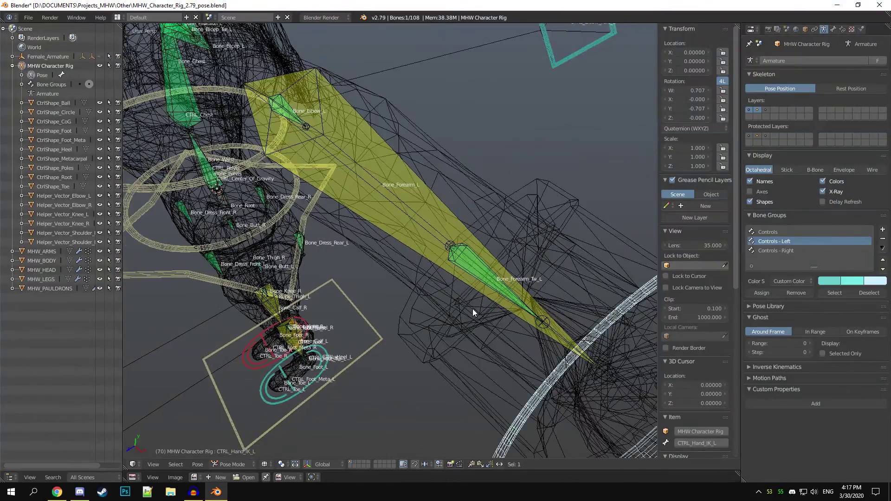
Return to solid shading and clear the rotation of CTRL_Hand_IK_L
key(z)
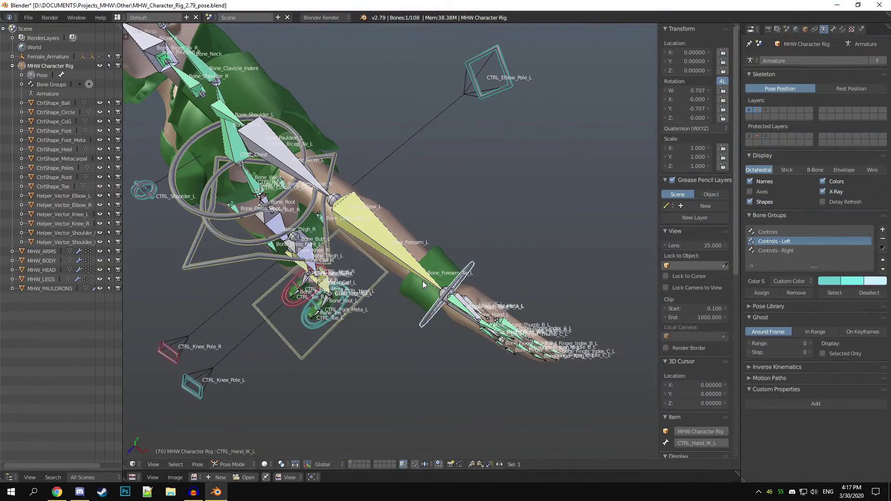
middle_drag(486, 346, 435, 343)
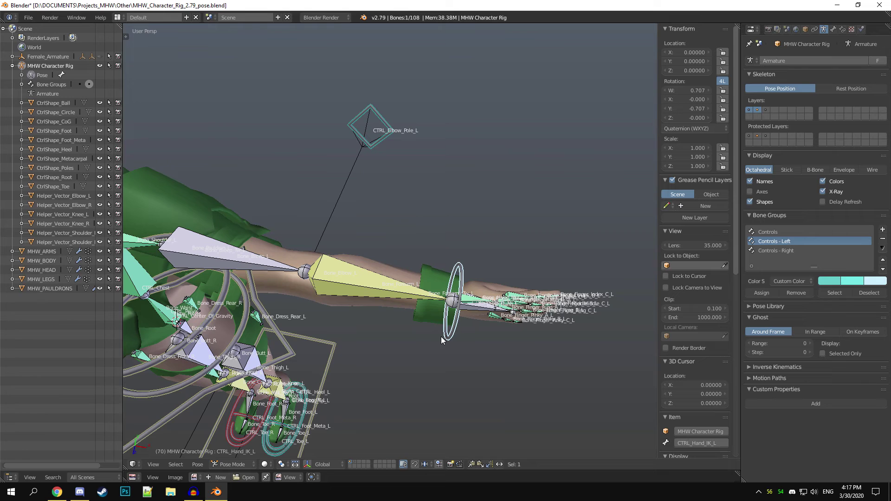
key(alt+r)
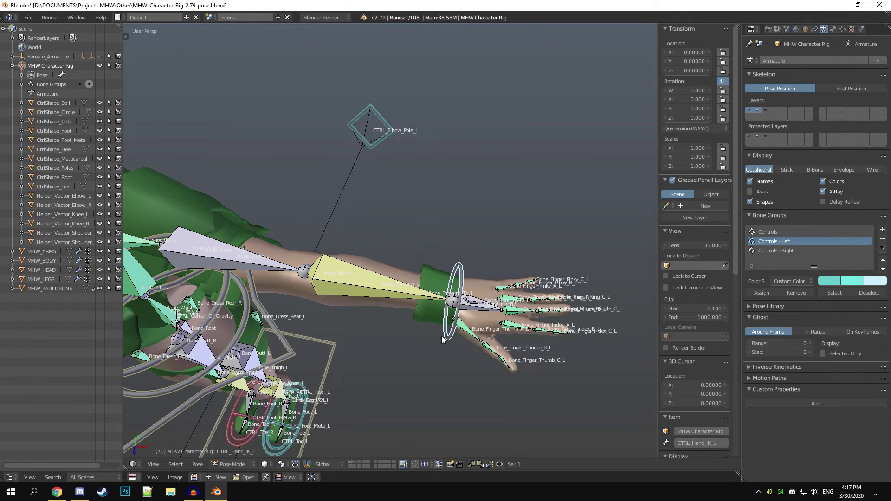
Show the additional bone layer holding the finger and metacarpal controls around the left hand, and clear the bone selection
scroll(458, 327, down, 6)
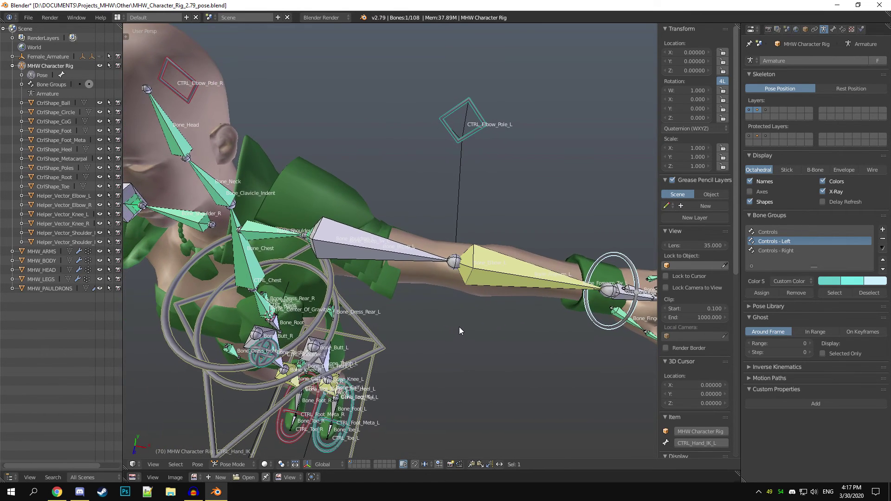
key(a)
key(a)
middle_drag(458, 326, 488, 321)
shift+middle_drag(508, 290, 402, 310)
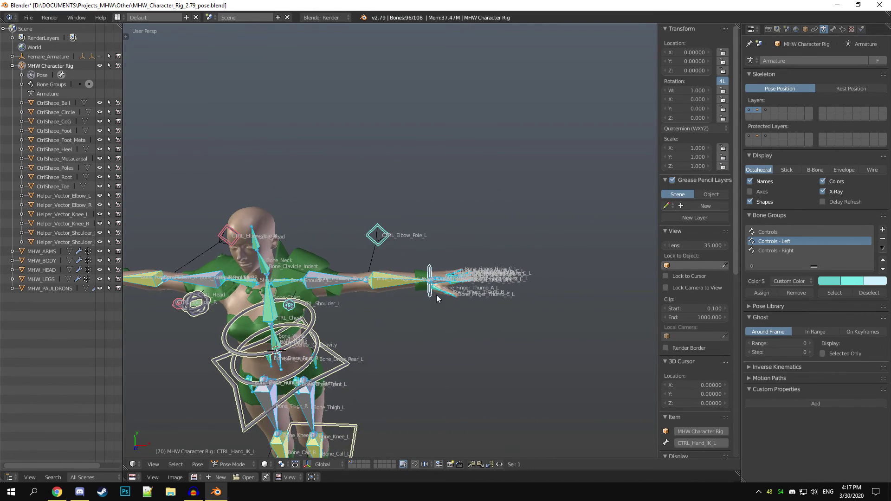
scroll(436, 298, up, 6)
shift+middle_drag(547, 318, 444, 273)
shift+click(767, 111)
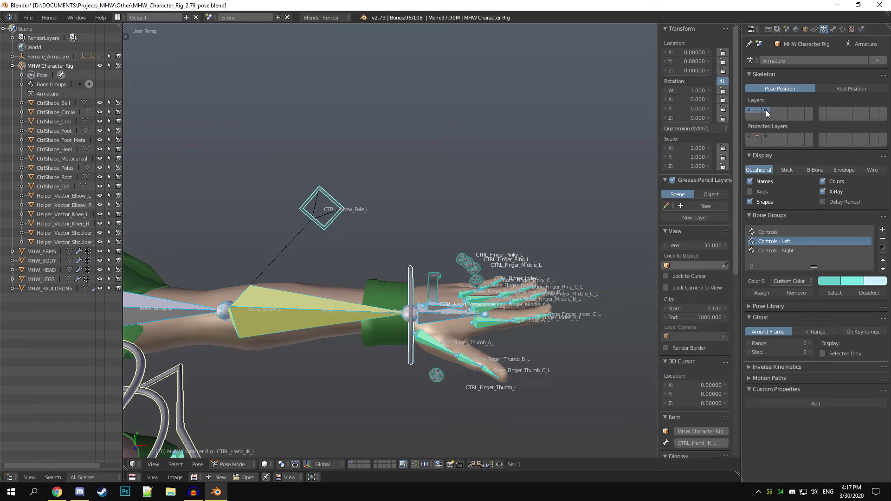
right_click(469, 264)
key(a)
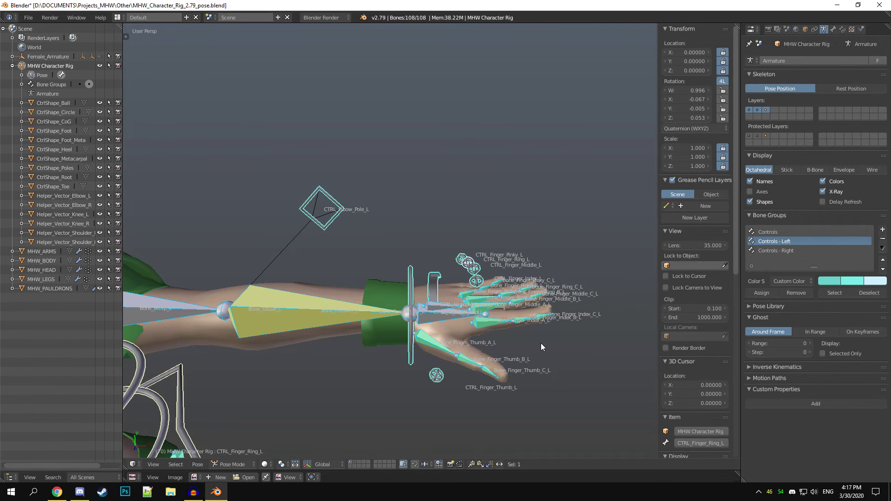
Pose the left thumb by rotating CTRL_Finger_Thumb_L freely and around its local Z axis
right_click(436, 375)
middle_drag(435, 375, 443, 252)
key(r)
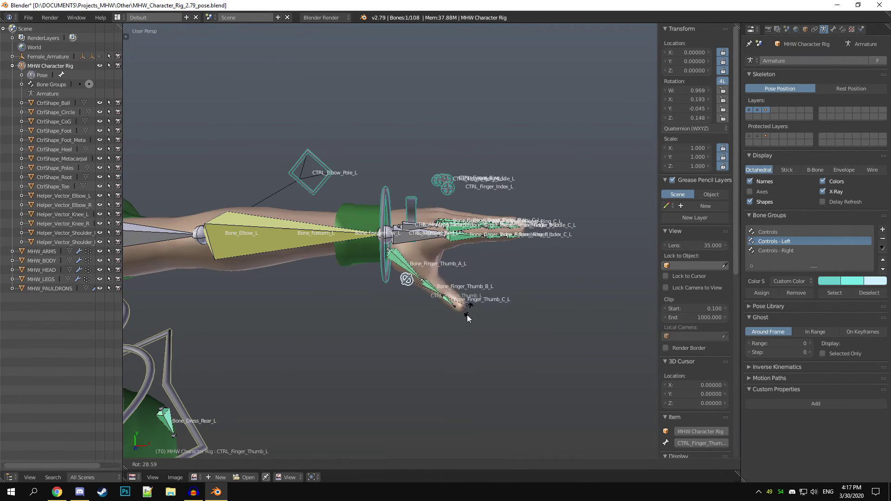
click(465, 305)
middle_drag(466, 305, 507, 332)
key(r)
key(z)
key(z)
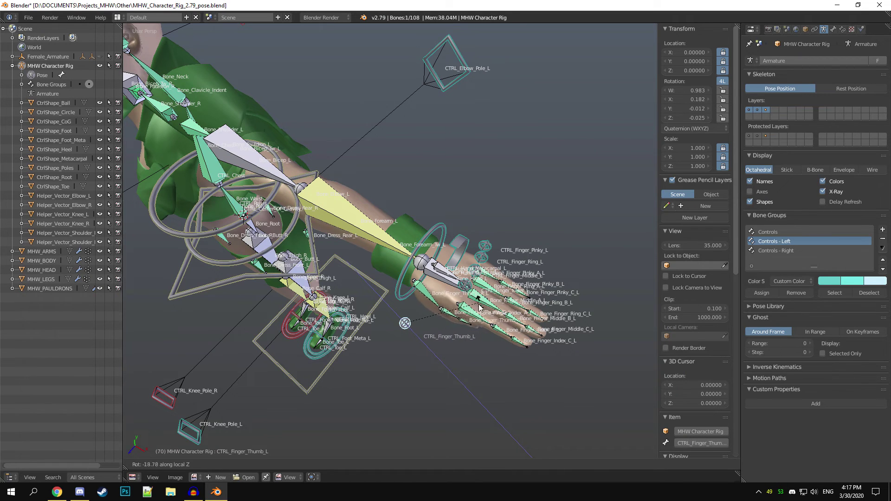
click(436, 339)
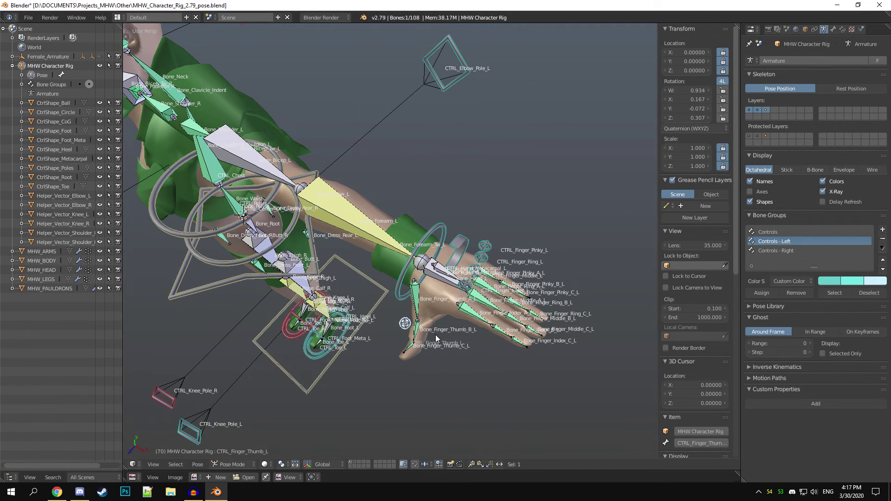
Curl the left index finger by rotating CTRL_Finger_Index_L about 60° around its local Z axis, and clear its rotation
right_click(469, 289)
middle_drag(416, 359, 534, 239)
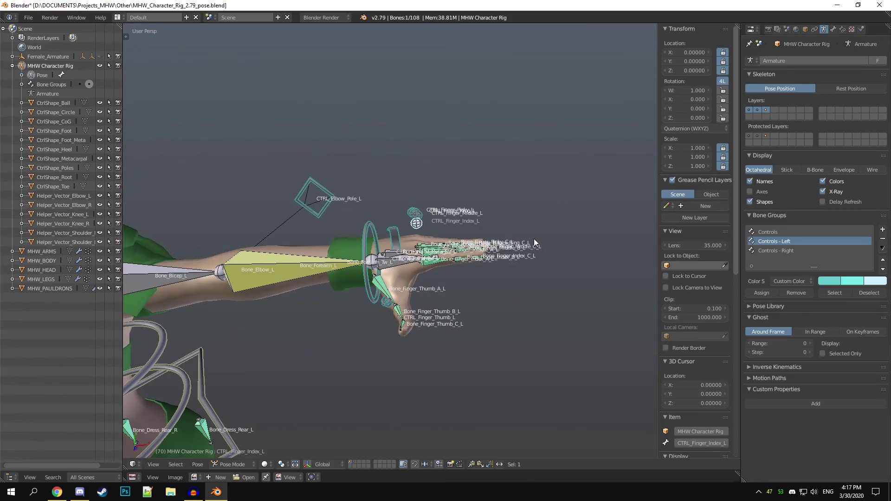
key(r)
key(z)
click(460, 326)
middle_drag(460, 325, 528, 302)
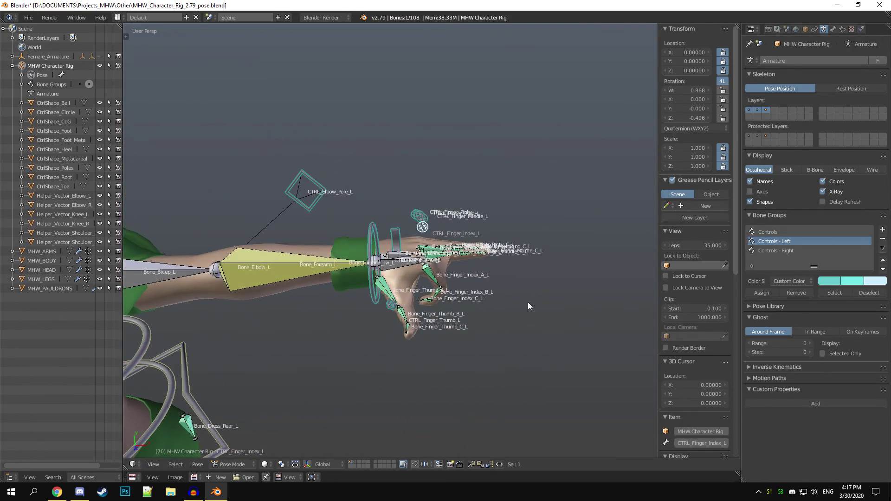
key(alt+r)
Try rotating CTRL_Finger_Index_L around the global and local Y axes to examine how the finger twists
middle_drag(517, 238, 473, 283)
key(r)
key(y)
click(468, 315)
scroll(459, 272, up, 1)
key(r)
key(y)
key(y)
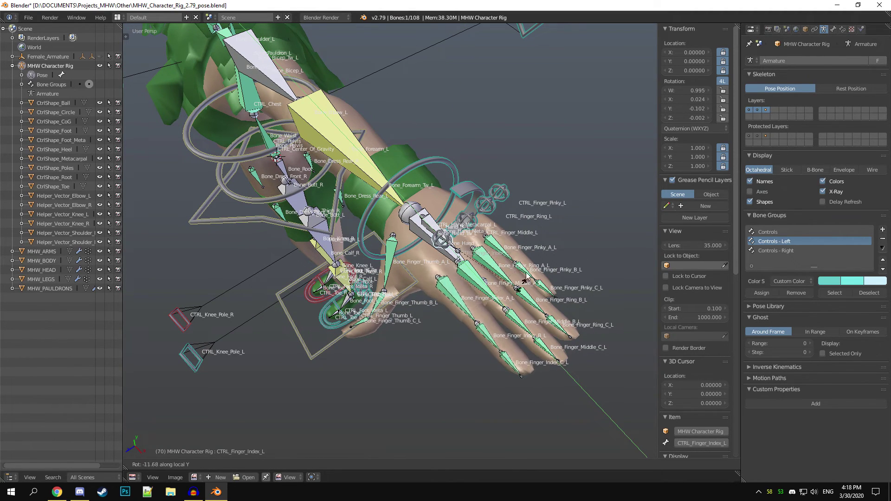
key(Escape)
Set the transform orientation to Local and try rotating CTRL_Finger_Index_L freely and around the Z and Y axes
click(333, 464)
click(327, 439)
key(r)
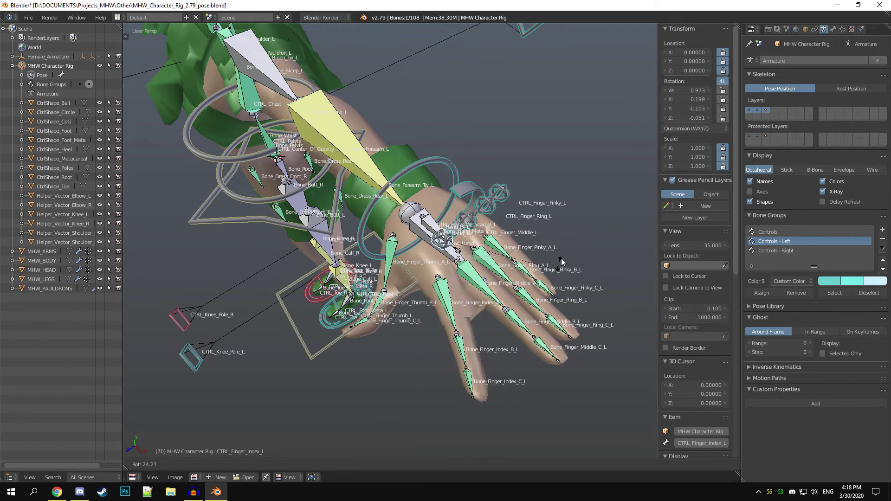
key(Escape)
key(r)
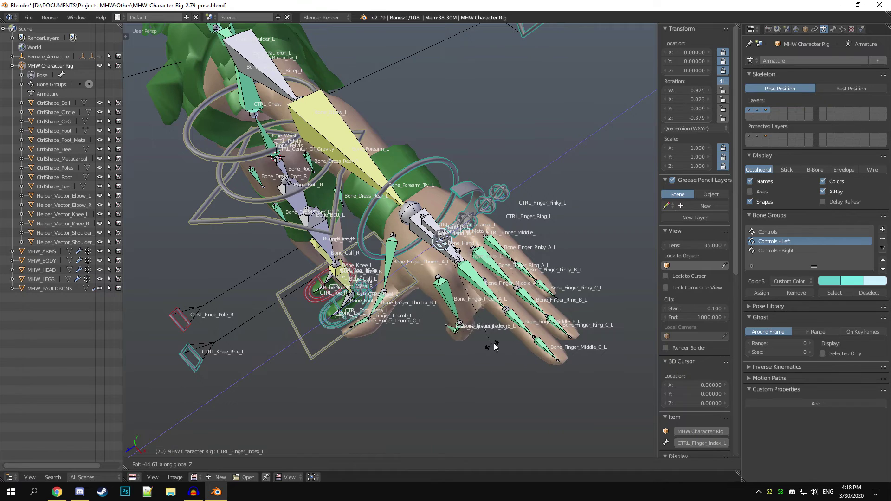
key(z)
key(z)
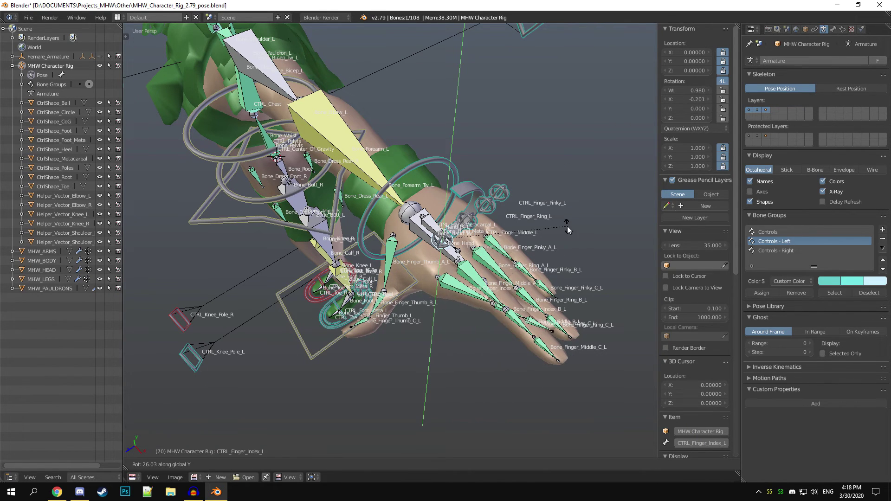
key(y)
key(y)
key(Escape)
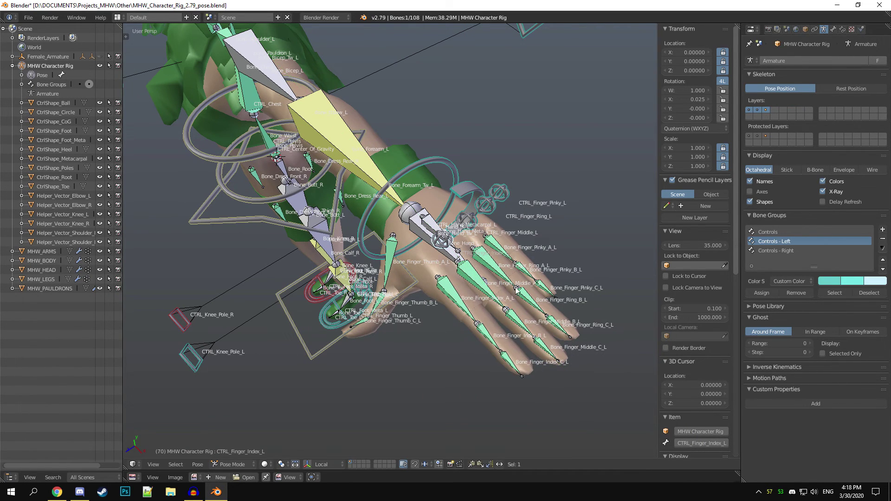
Set the transform orientation back to Global and rotate CTRL_Finger_Index_L about 58° around its local Y axis
click(323, 463)
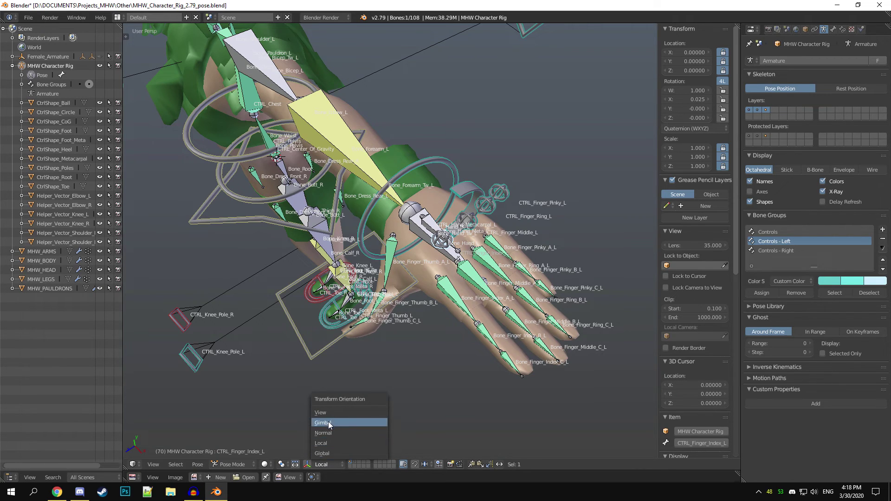
click(328, 450)
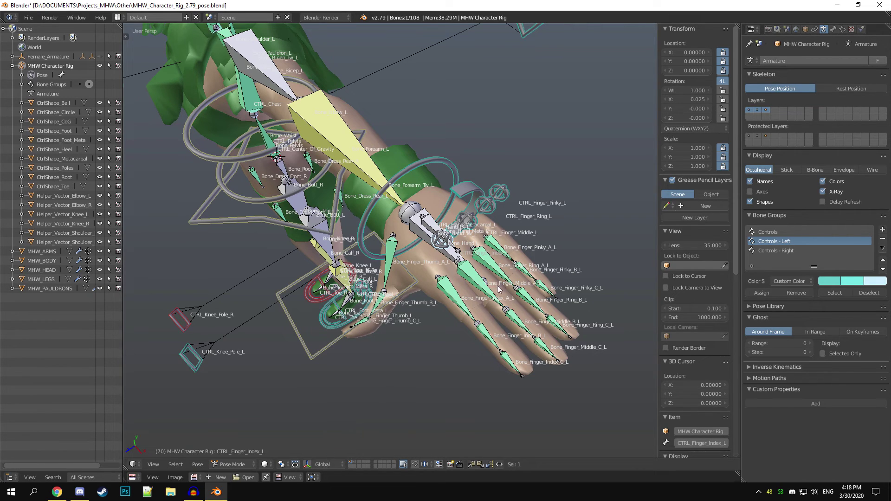
shift+middle_drag(544, 294, 531, 307)
key(r)
key(y)
key(y)
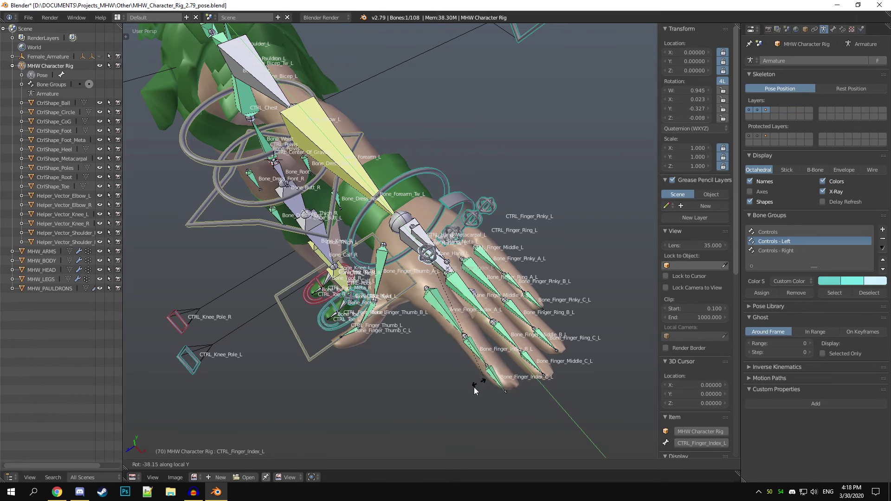
click(438, 373)
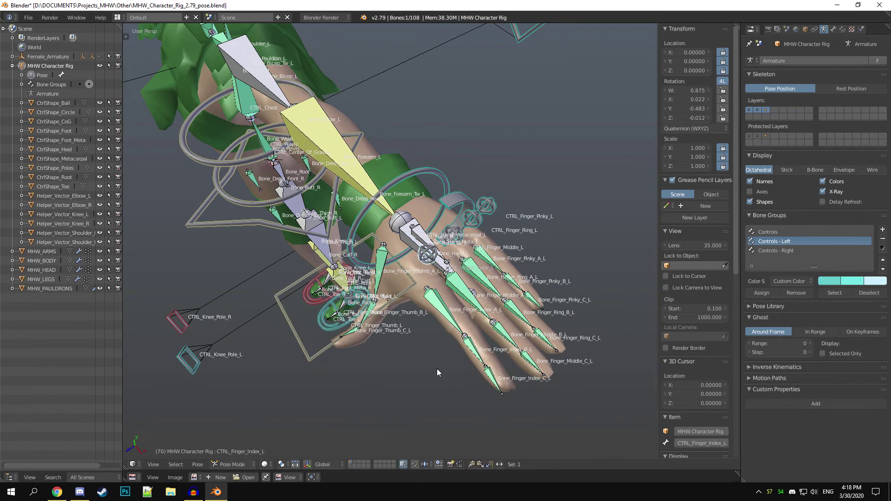
Rotate CTRL_Finger_Index_L further around its local Y axis to examine the finger bones, and clear the selection
key(r)
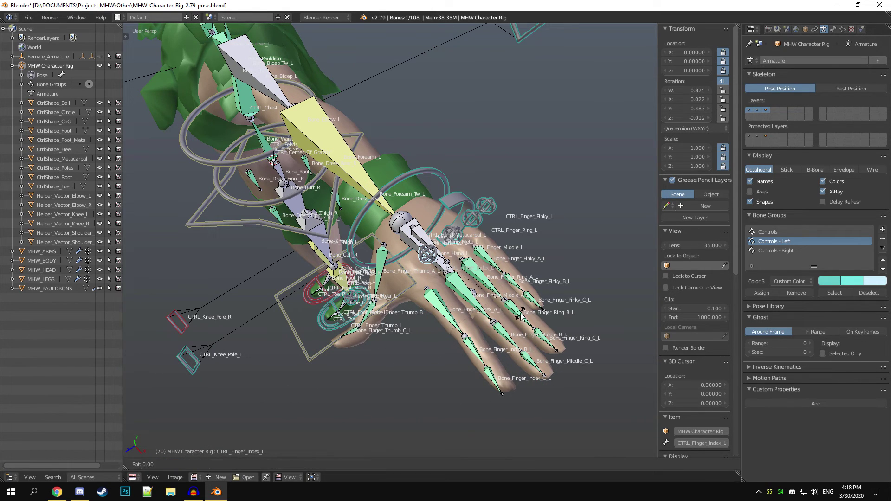
key(y)
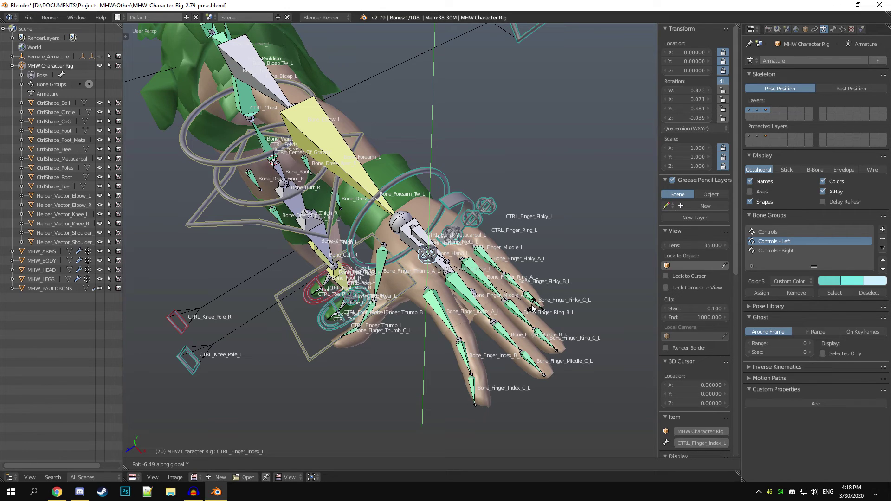
key(y)
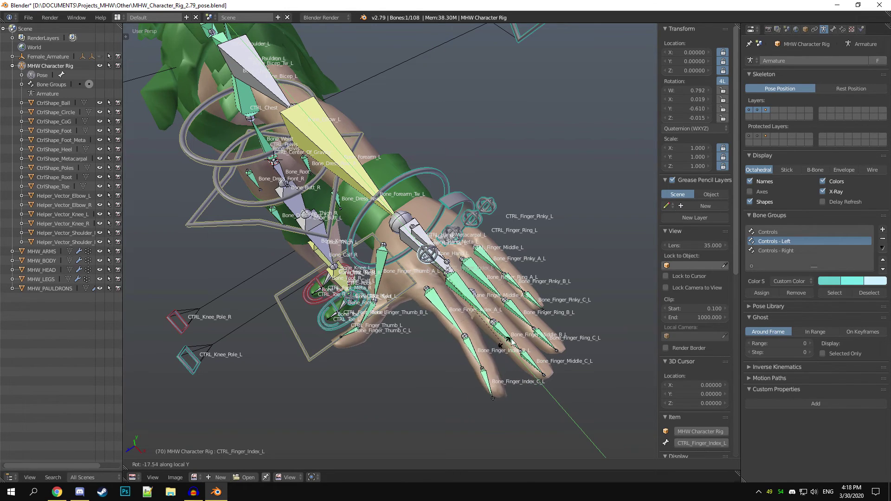
click(453, 419)
key(a)
key(a)
key(a)
key(a)
Rotate CTRL_Hand_Metacarpal_L about 37° to cup the left hand, and examine the finger bones from the side
right_click(464, 204)
middle_drag(464, 205, 435, 323)
scroll(430, 345, up, 3)
middle_drag(356, 385, 541, 314)
scroll(541, 315, down, 3)
key(r)
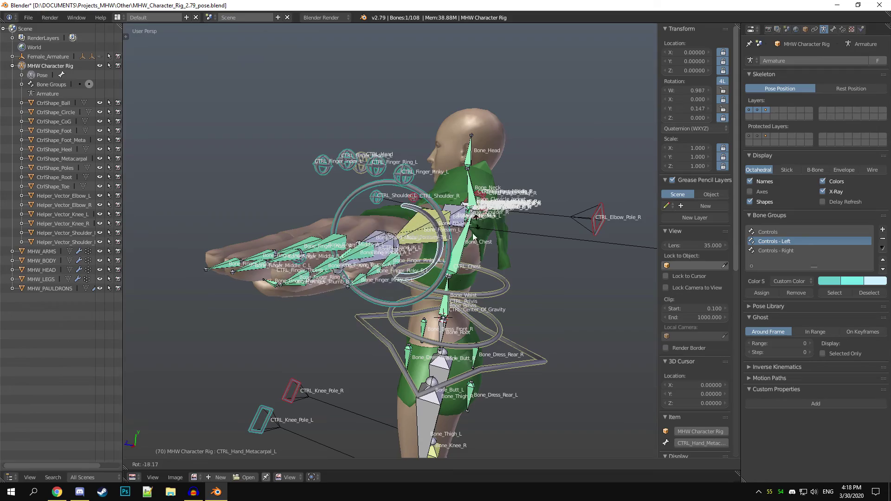
click(453, 316)
middle_drag(407, 333, 459, 413)
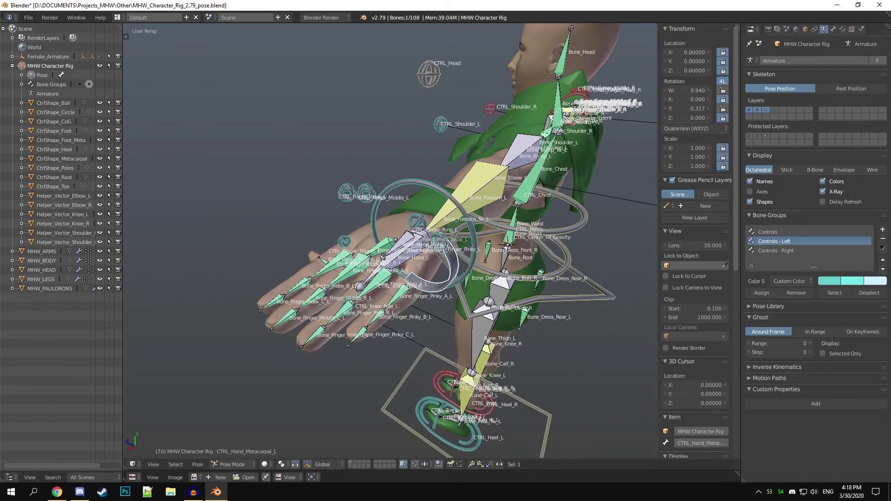
Hide the bone names and clear the rotation of all bones
click(753, 185)
middle_drag(381, 366, 443, 378)
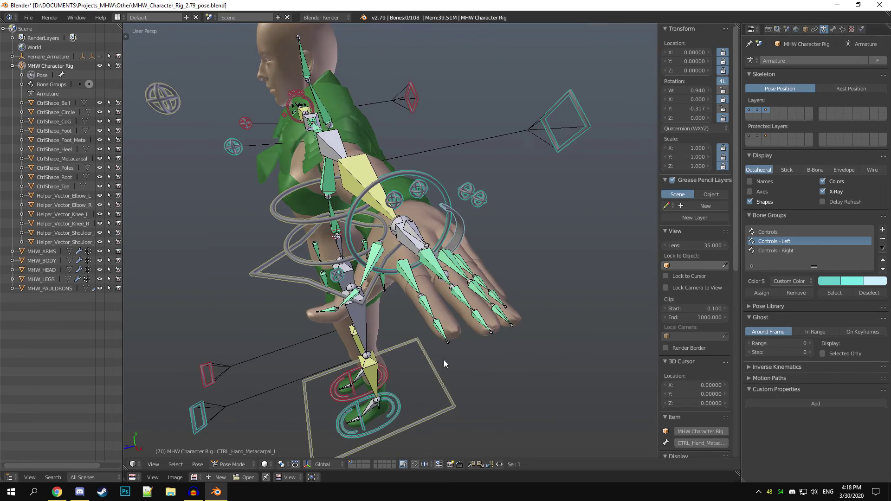
key(a)
key(alt+r)
Try rotating CTRL_Pelvis to examine how the hips and legs follow it
shift+middle_drag(342, 302, 508, 277)
scroll(392, 369, down, 4)
right_click(418, 303)
scroll(417, 303, down, 4)
key(r)
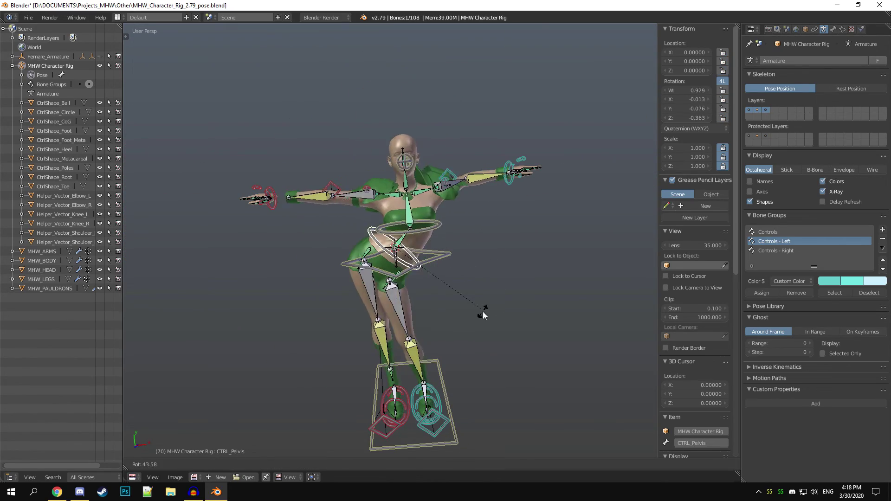
right_click(483, 311)
Rotate CTRL_Center_Of_Gravity slightly and move it down so that the whole body lowers and the knees bend
right_click(434, 256)
key(r)
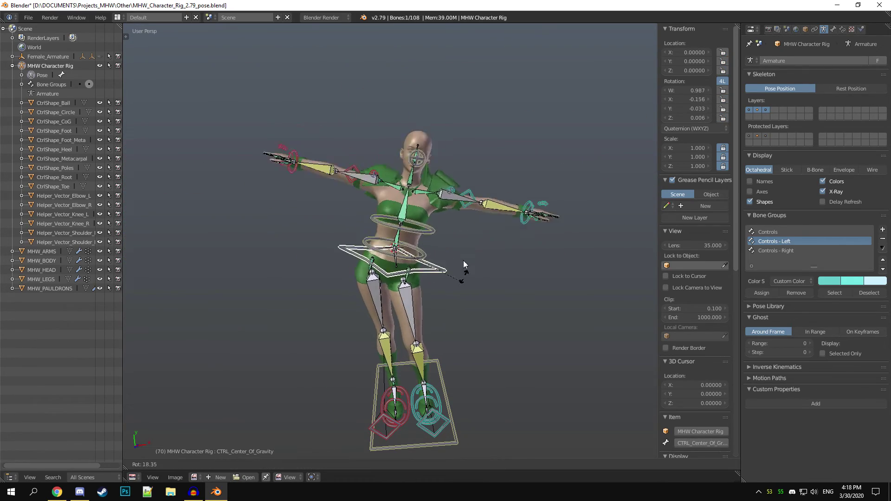
click(441, 265)
key(g)
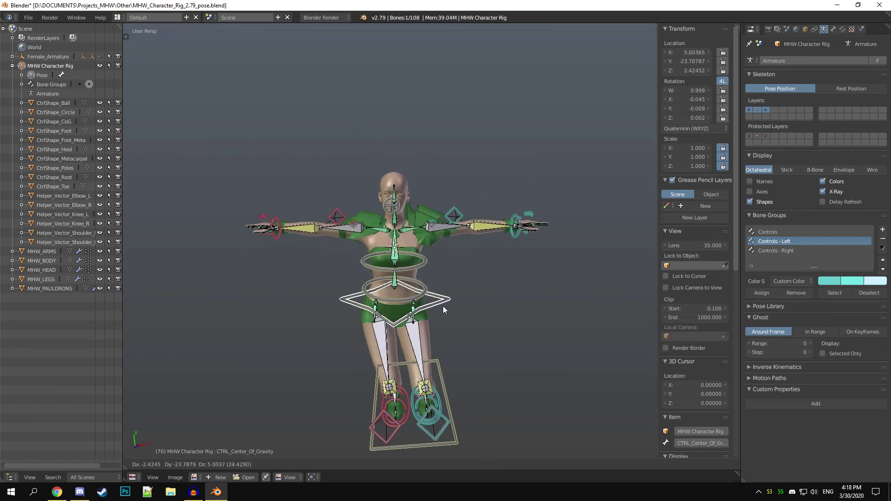
click(450, 294)
middle_drag(476, 316, 447, 320)
Clear the rotations and locations of all bones to reset the rig's pose
key(a)
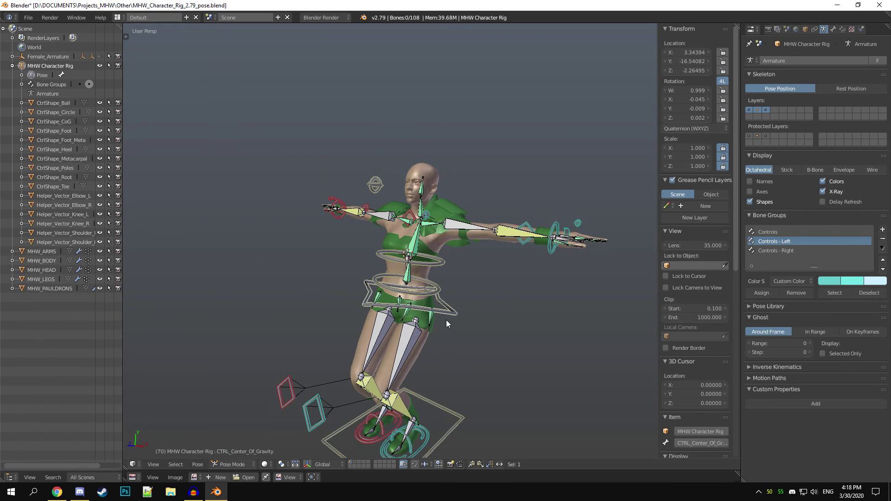
key(a)
key(alt+r)
key(alt+g)
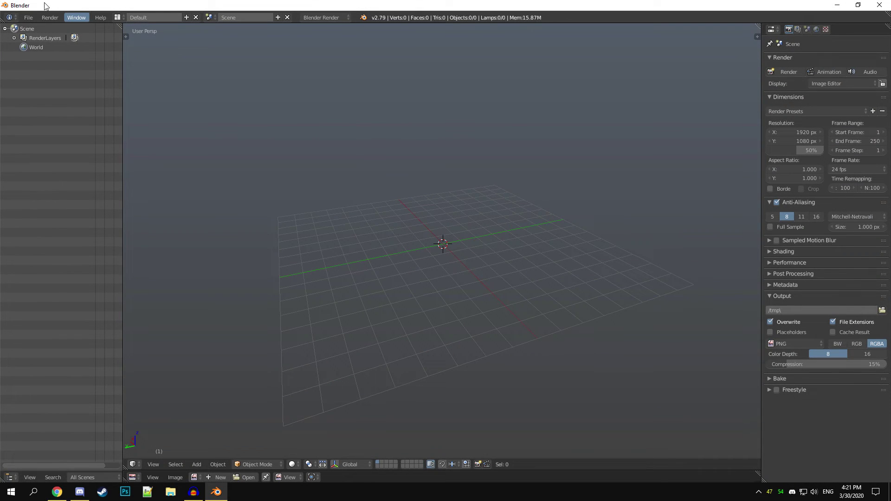
Switch to the browser and look through the MHW-Mod3-Toolbox GitHub page, including its README description and features
click(28, 18)
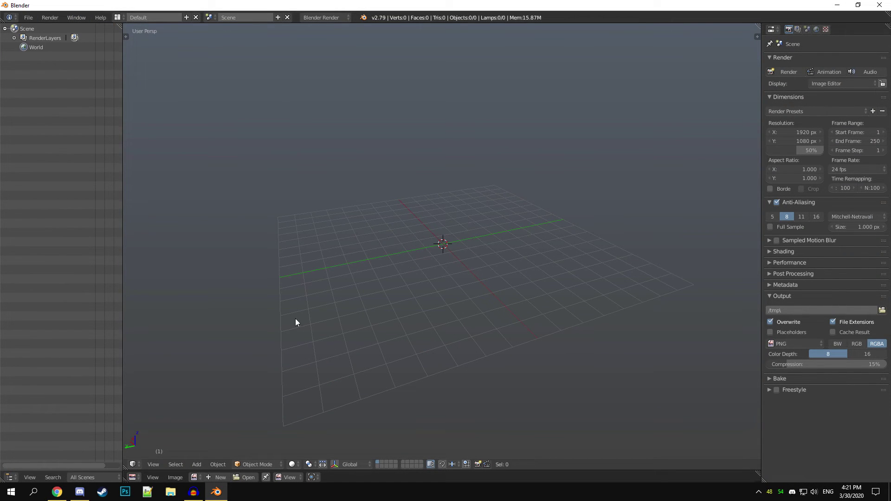
click(56, 492)
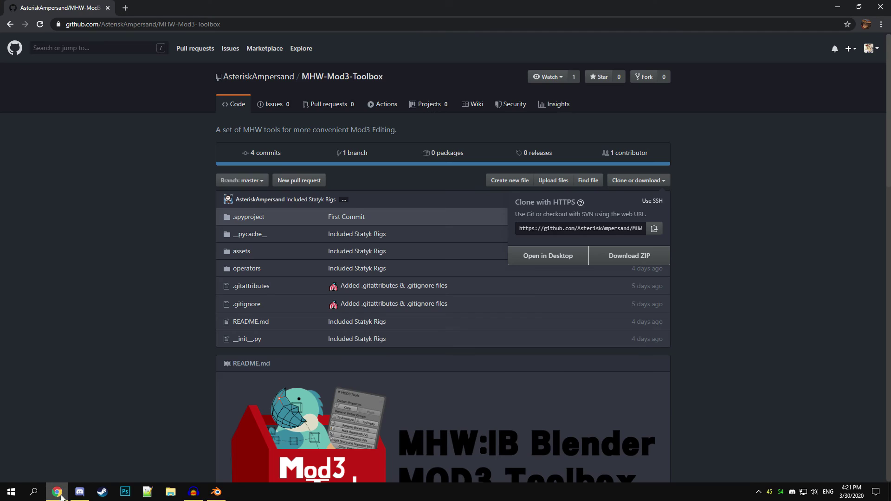
click(142, 213)
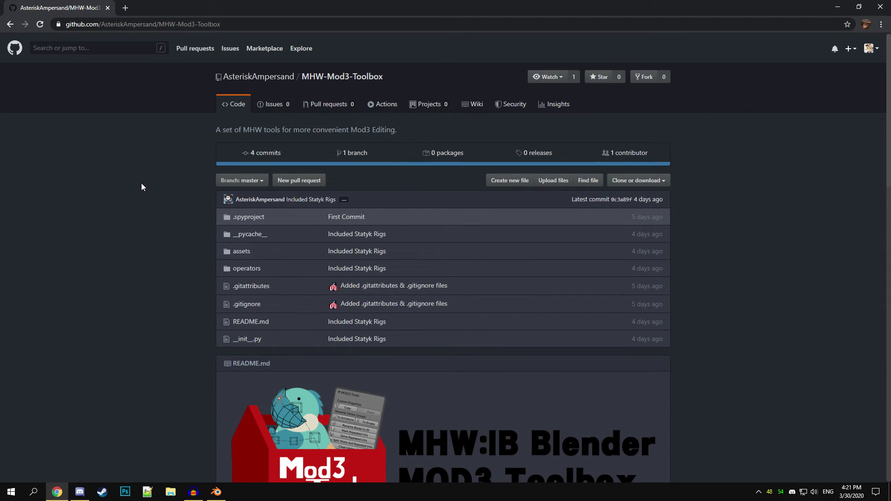
middle_click(155, 169)
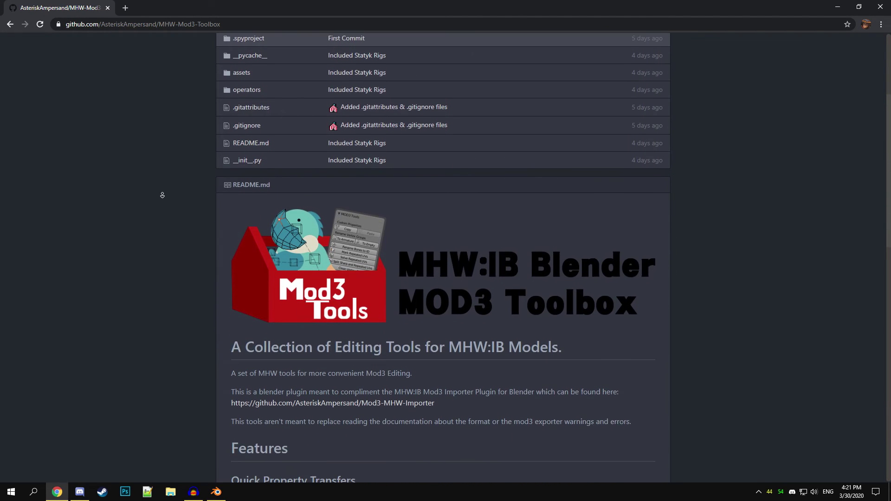
middle_click(161, 191)
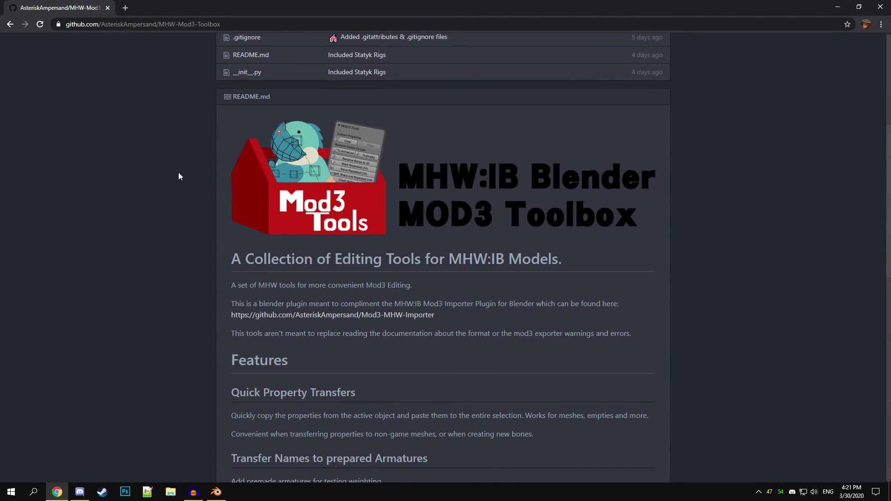
middle_click(174, 128)
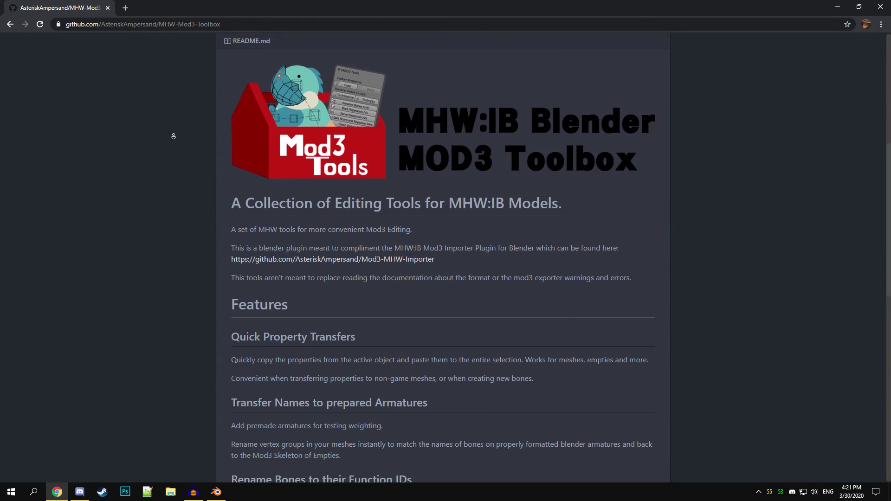
middle_click(175, 138)
middle_drag(175, 114, 176, 159)
middle_drag(174, 264, 184, 205)
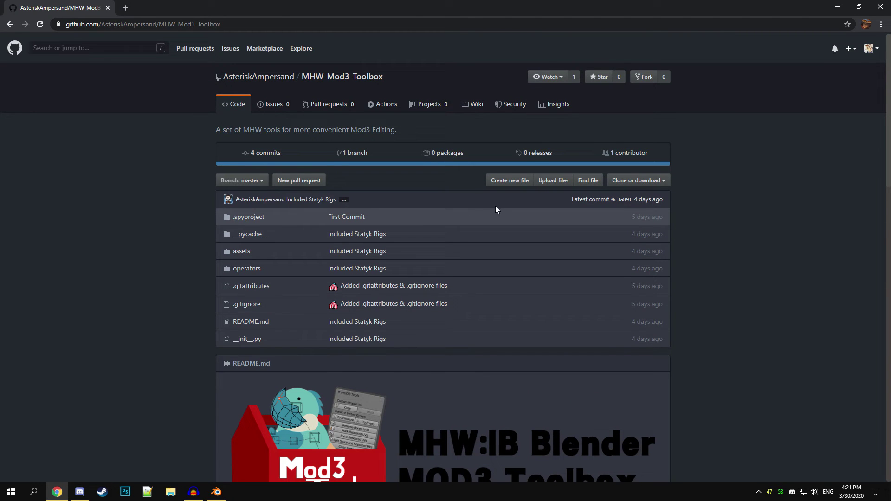
Download the MHW-Mod3-Toolbox repository as a ZIP file
click(645, 181)
click(615, 257)
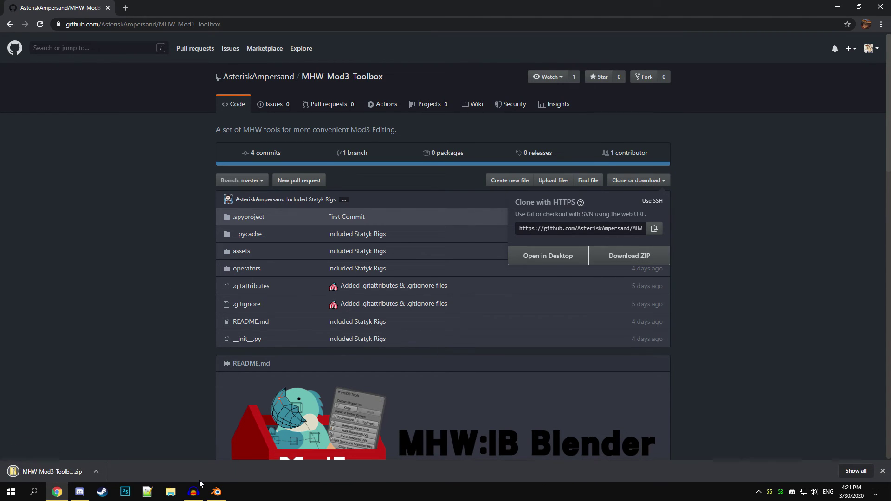
In File Explorer, open AppData\Roaming\Blender Foundation\Blender\2.79\scripts\addons and select the MHW-Mod3-Toolbox-master folder
click(170, 491)
click(214, 78)
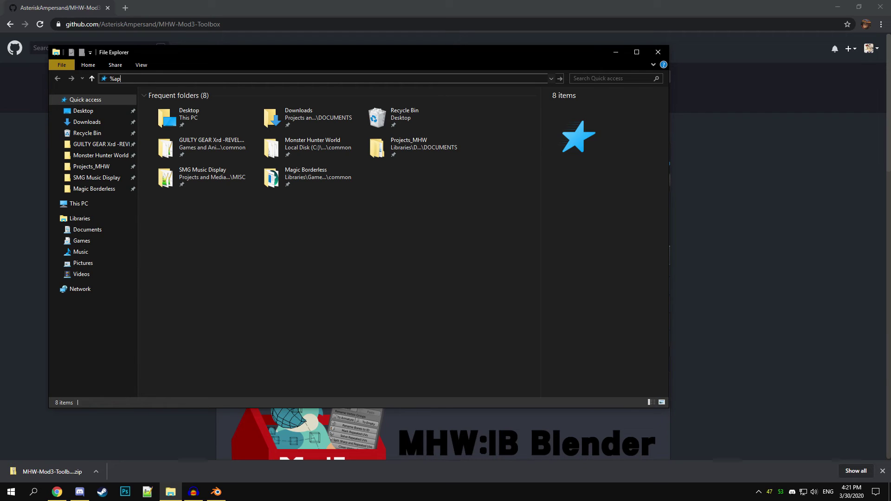
key(Return)
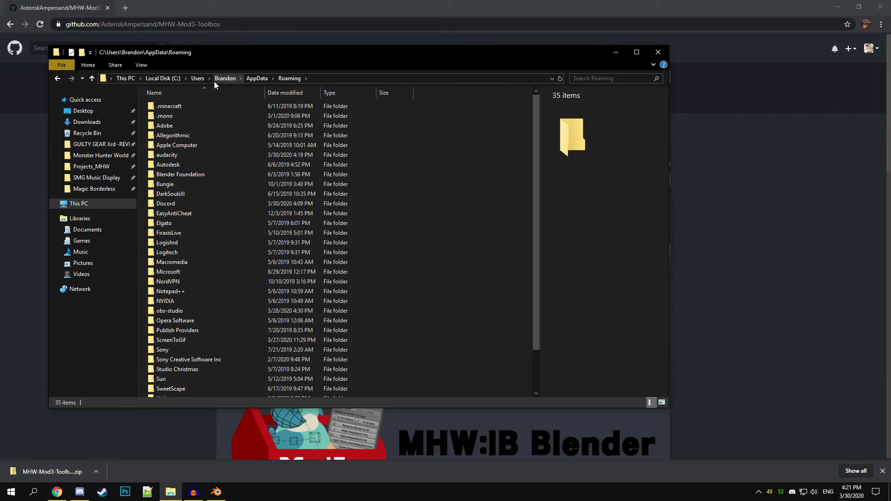
double_click(191, 174)
double_click(188, 110)
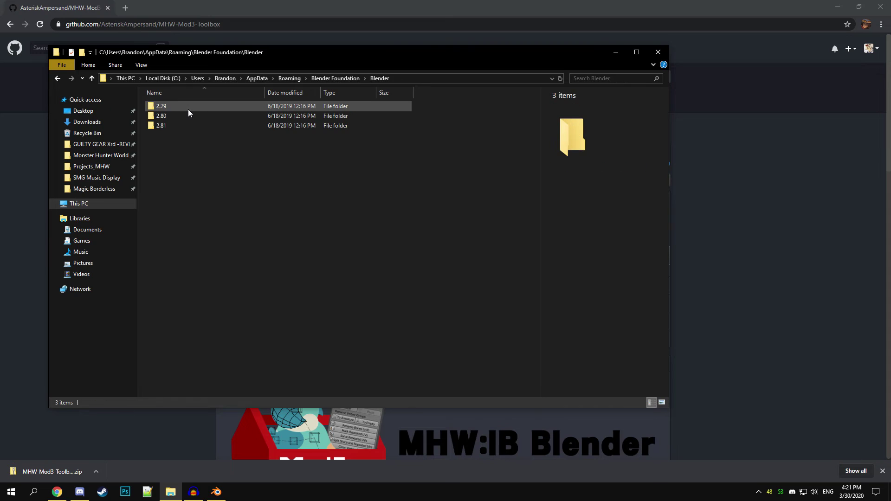
double_click(188, 110)
double_click(185, 119)
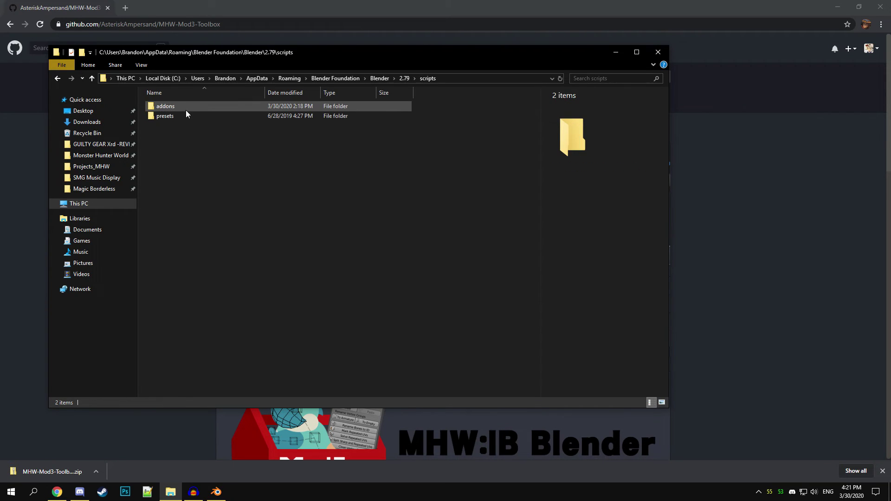
double_click(186, 110)
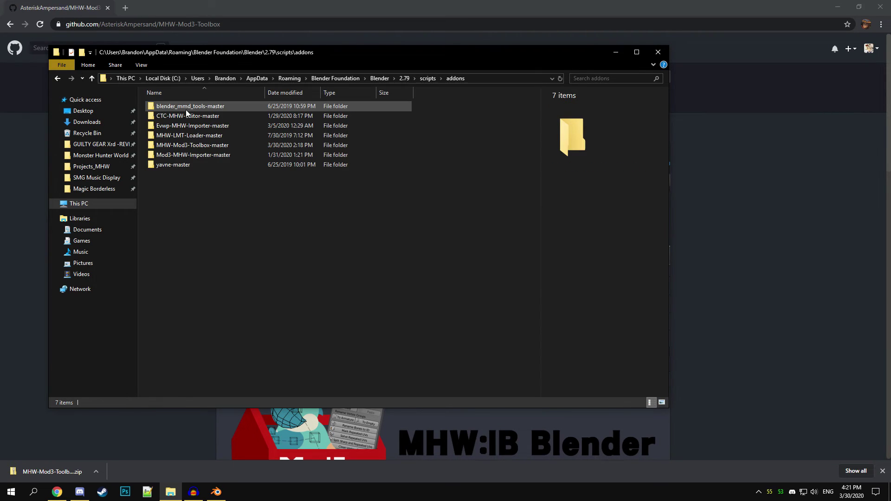
click(203, 145)
Open the downloaded MHW-Mod3-Toolbox-master.zip beside the addons folder, examine the folder it contains, and close the archive window
click(52, 472)
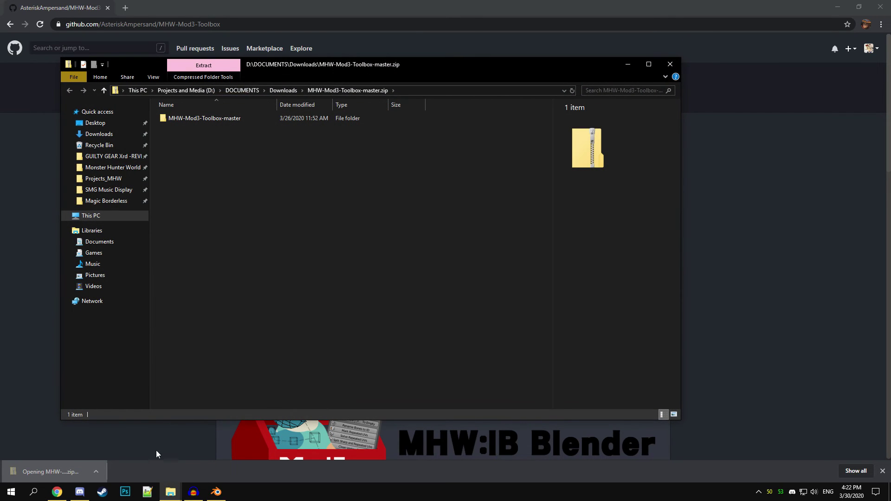
drag(391, 70, 530, 88)
mouse_move(171, 492)
click(122, 448)
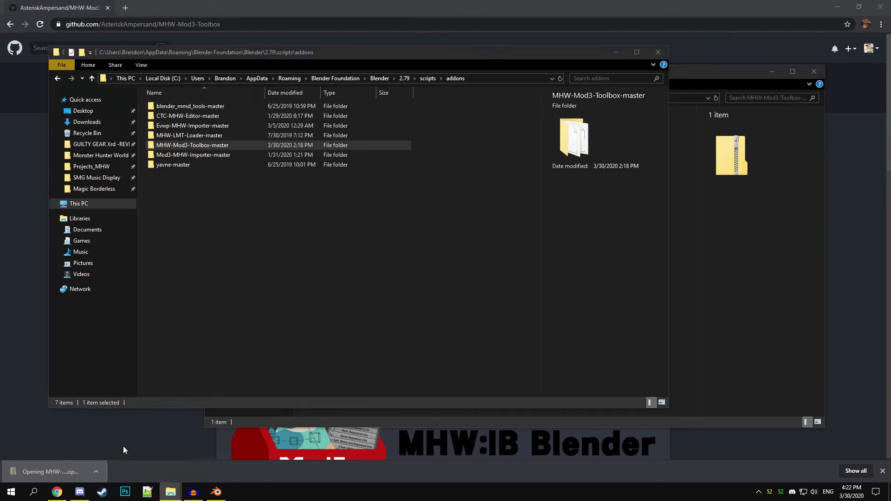
click(688, 283)
click(346, 130)
mouse_move(346, 130)
mouse_down()
mouse_move(175, 183)
mouse_move(358, 130)
mouse_up()
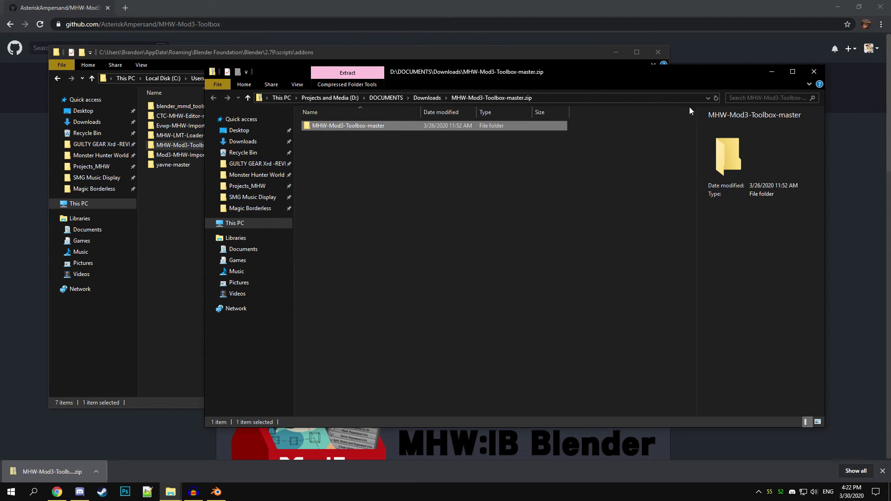
click(818, 75)
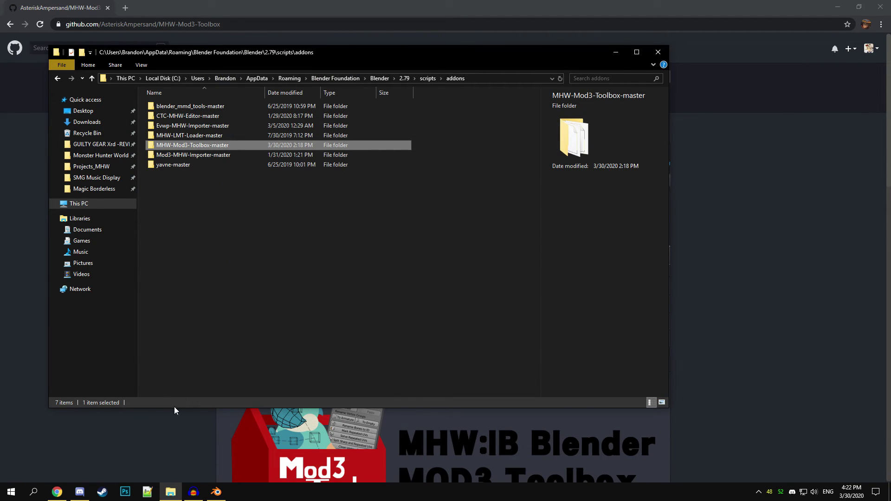
Switch to Blender, find the "mod3" add-ons in the user preferences, and save the user settings
click(217, 492)
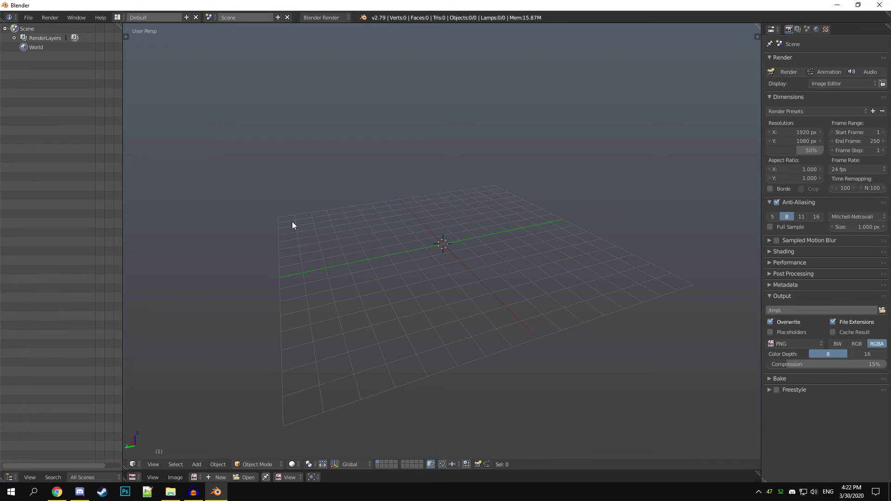
click(29, 18)
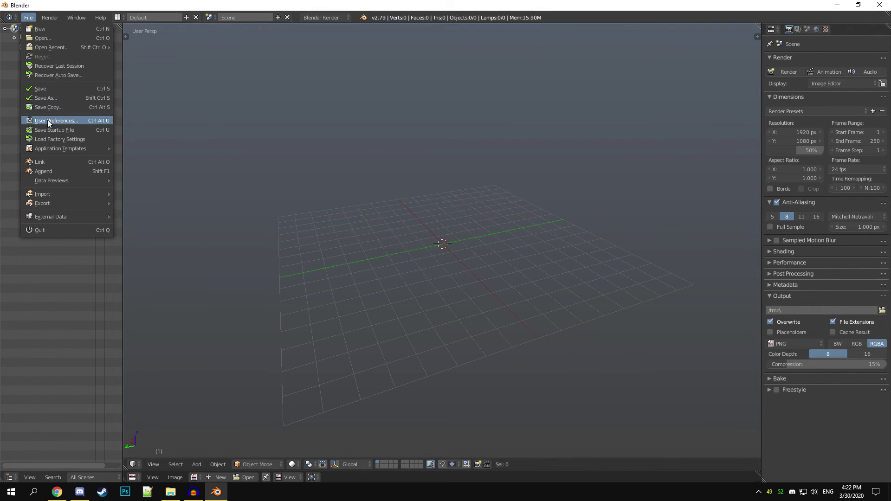
click(49, 122)
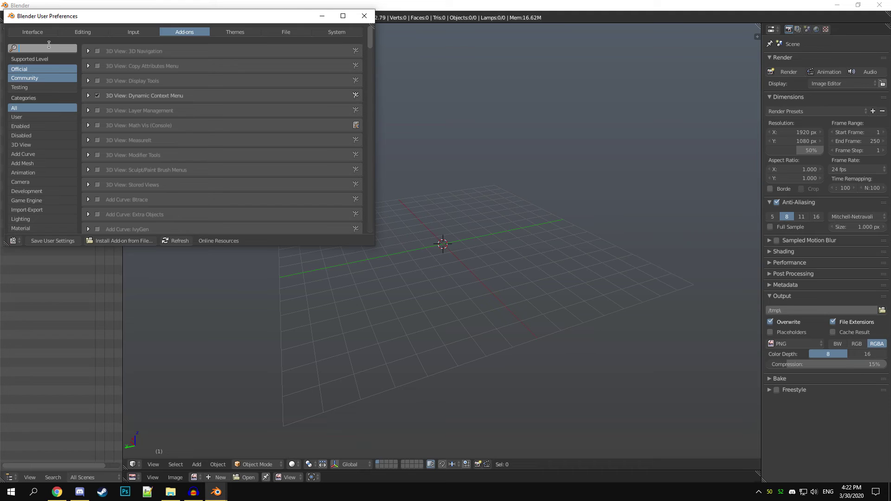
text(mod3)
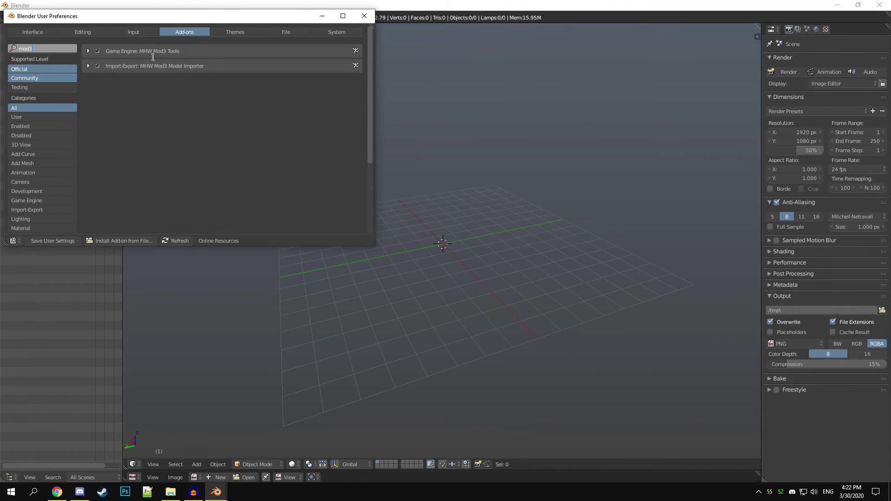
key(Return)
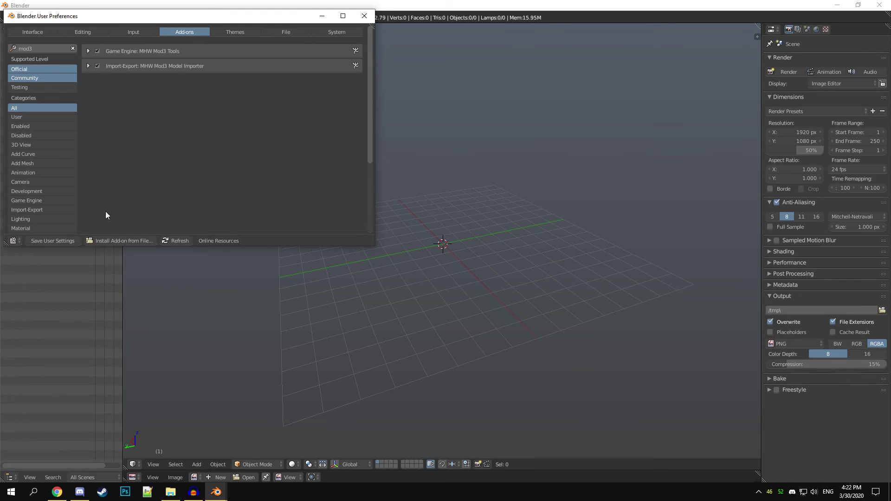
click(46, 240)
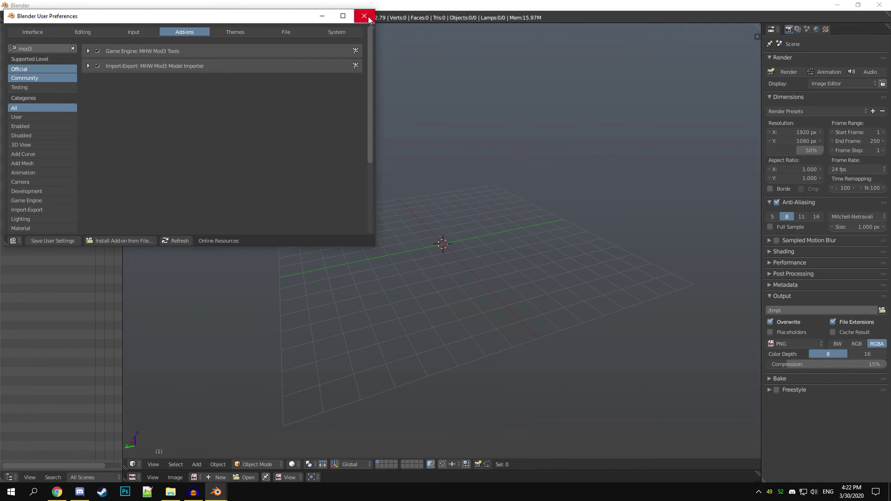
click(364, 16)
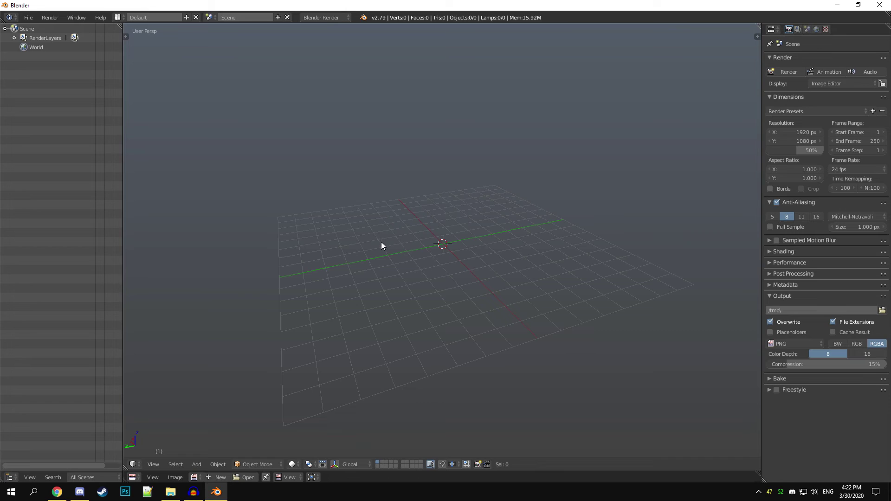
Show the MOD3 Tools in the MHW Physics tool shelf, collapsing CCL, CTC and EVWP Tools and widening the shelf
key(t)
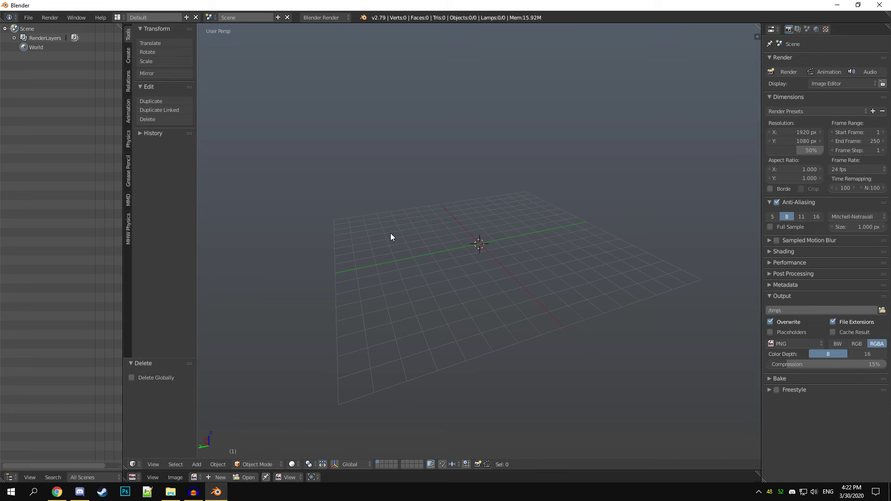
click(130, 224)
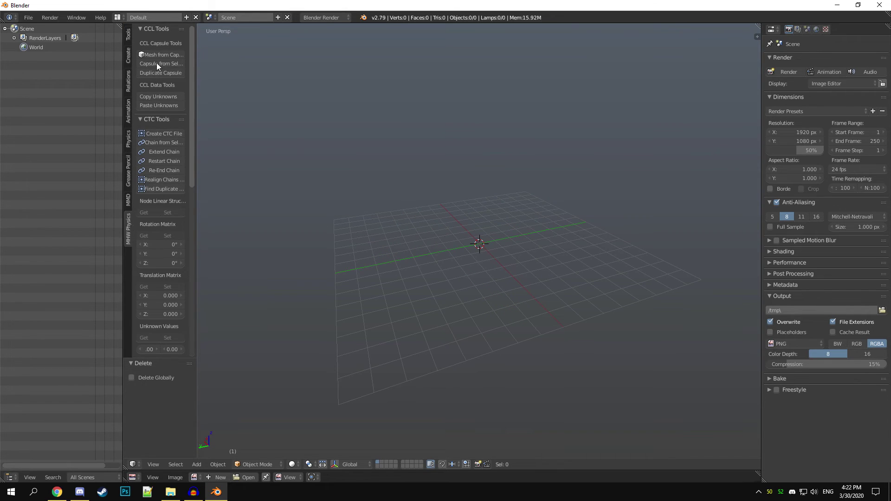
click(148, 29)
click(148, 39)
click(149, 51)
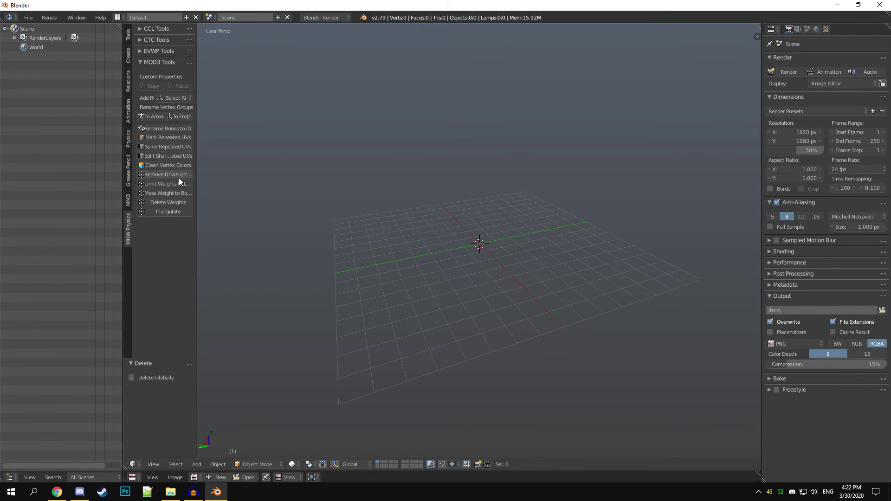
drag(198, 238, 225, 238)
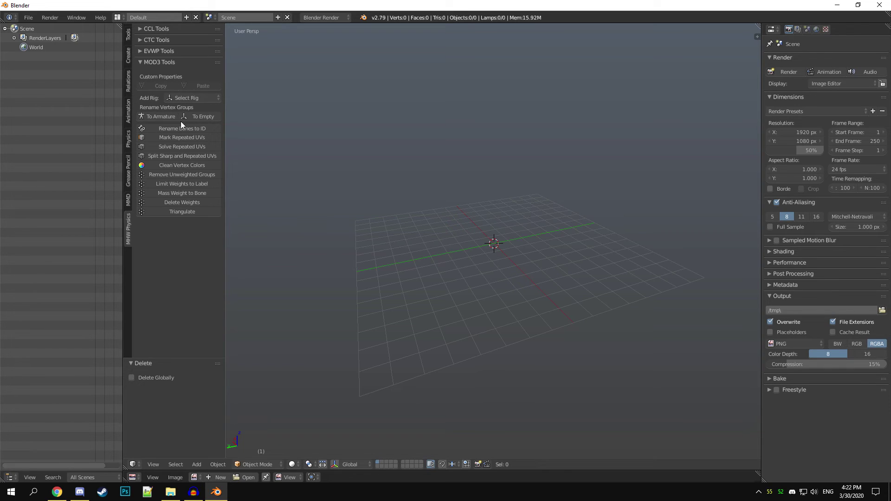
click(191, 96)
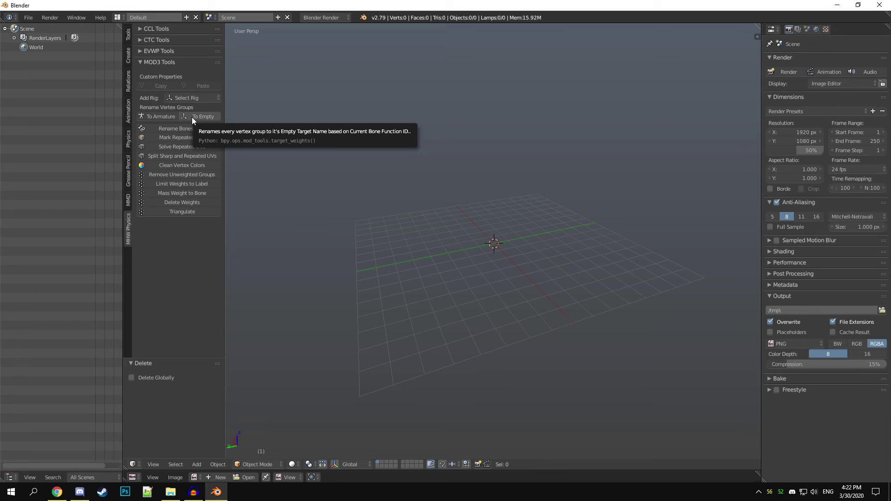
Start an MHW MOD3 (.mod3) import and browse to the Projects_MHW\_Chunk\chunkG0 folder
click(29, 18)
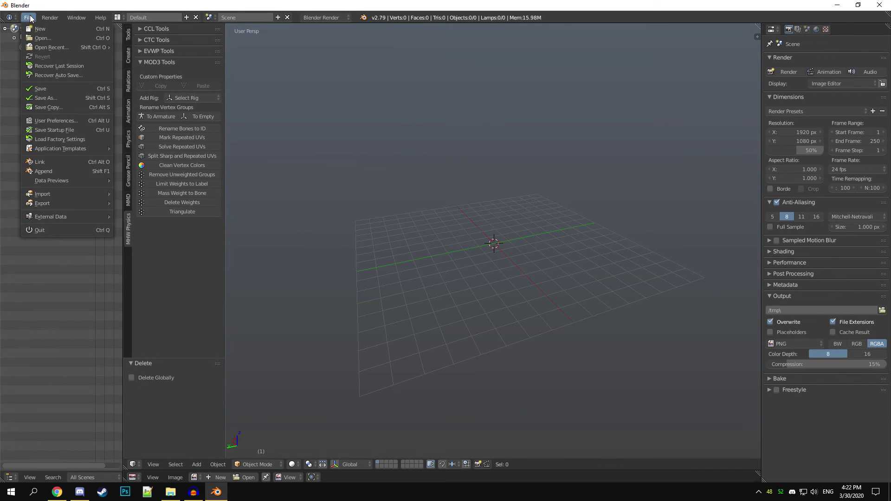
mouse_move(51, 193)
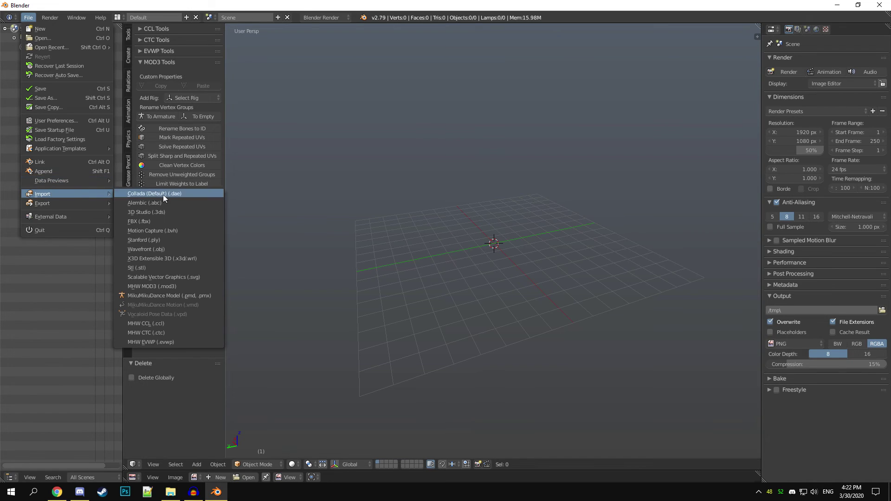
click(164, 286)
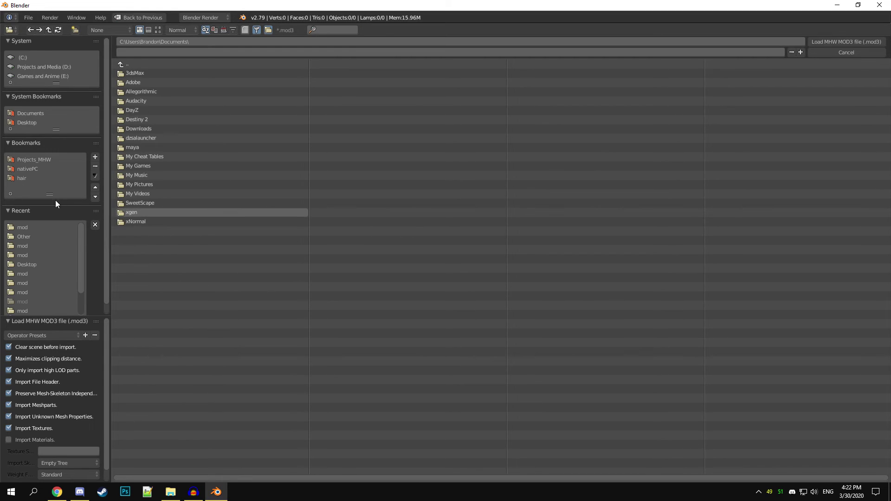
click(38, 161)
click(146, 91)
click(156, 73)
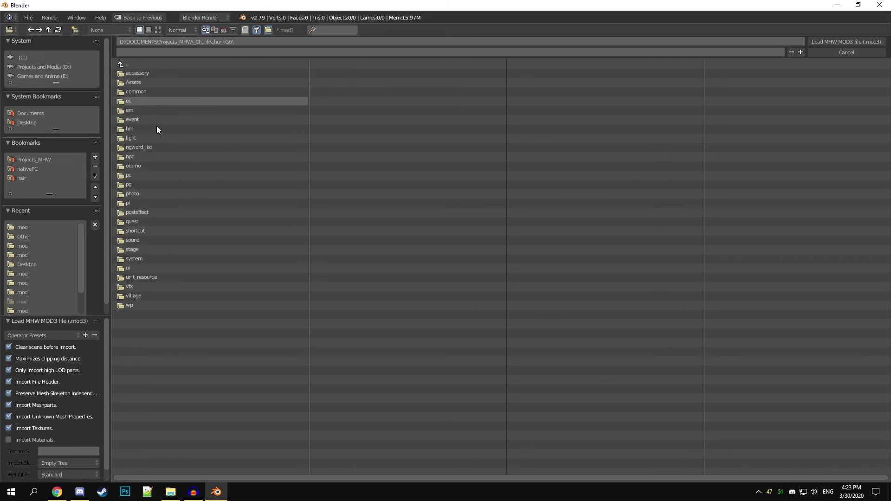
Browse from chunkG0 to the pl\f_equip\pl500_0000\body\mod folder for the import
click(146, 203)
click(158, 82)
click(113, 66)
click(149, 93)
scroll(646, 337, down, 6)
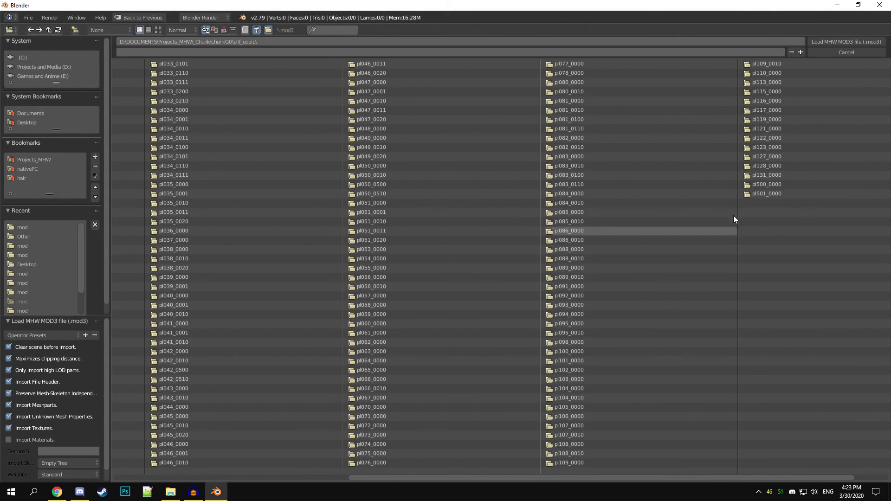
click(764, 184)
click(204, 84)
click(144, 74)
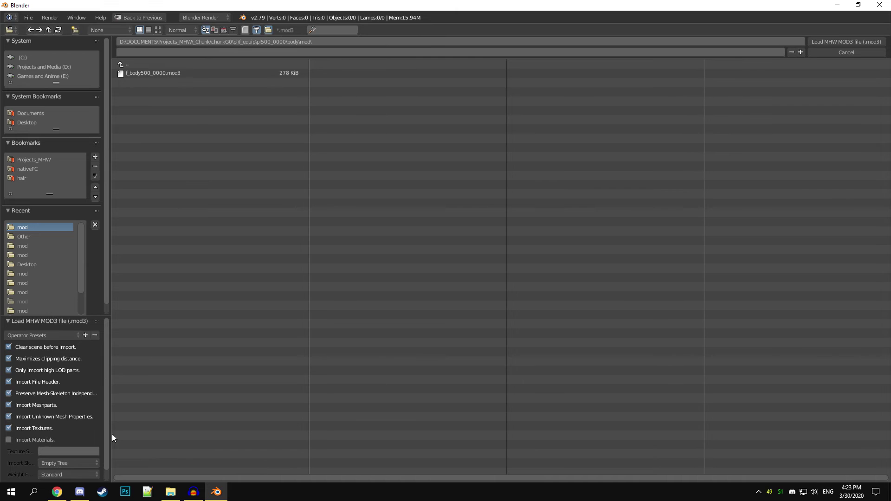
Import f_body500_0000.mod3 and show the full vertex group list of its 000 LOD 1 mesh
double_click(153, 73)
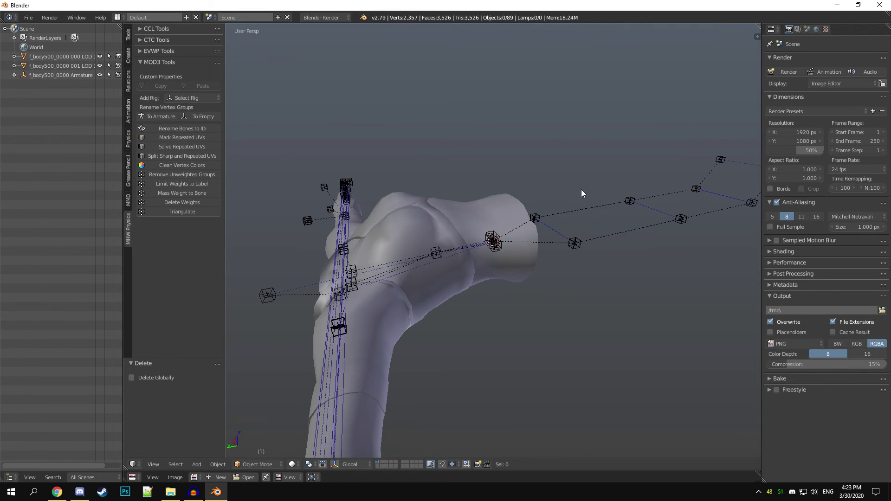
middle_drag(580, 190, 526, 232)
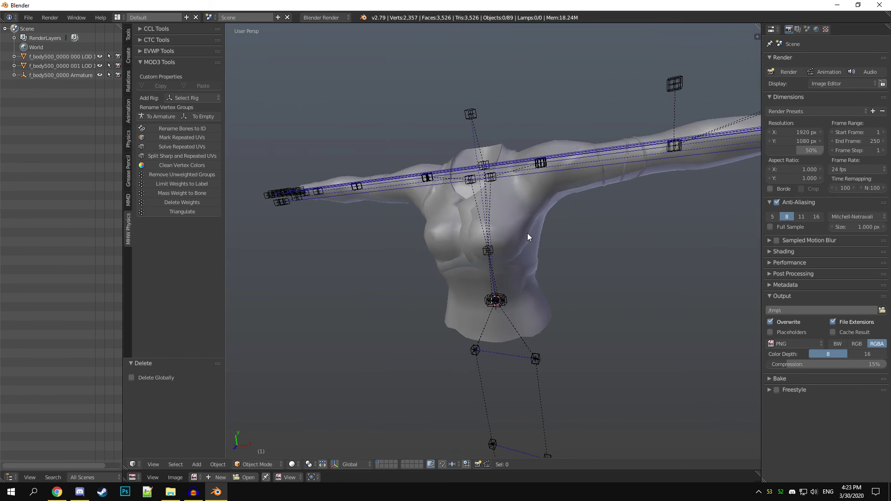
right_click(513, 233)
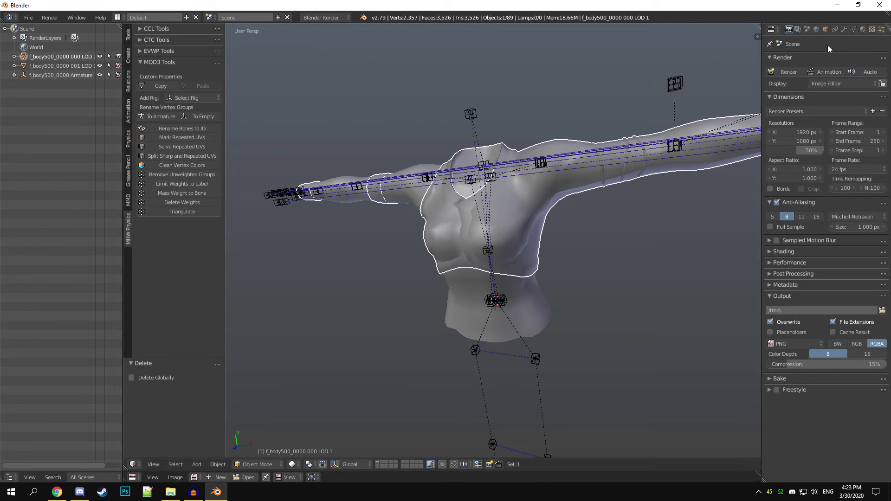
click(853, 30)
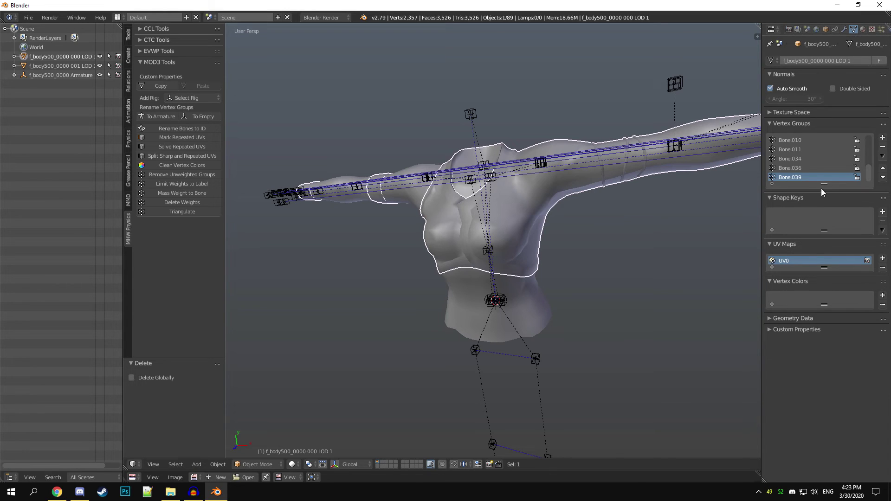
drag(819, 191, 819, 281)
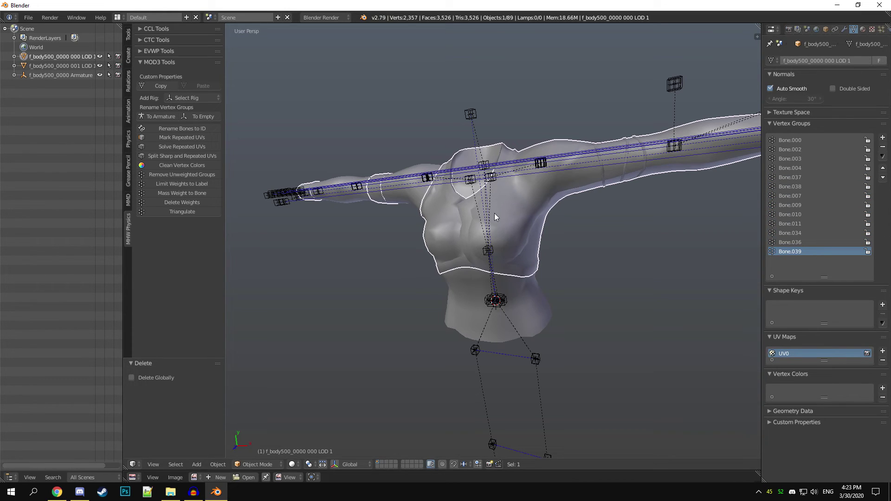
Sort the mesh's vertex groups by name and make Bone.000 the active group
click(883, 158)
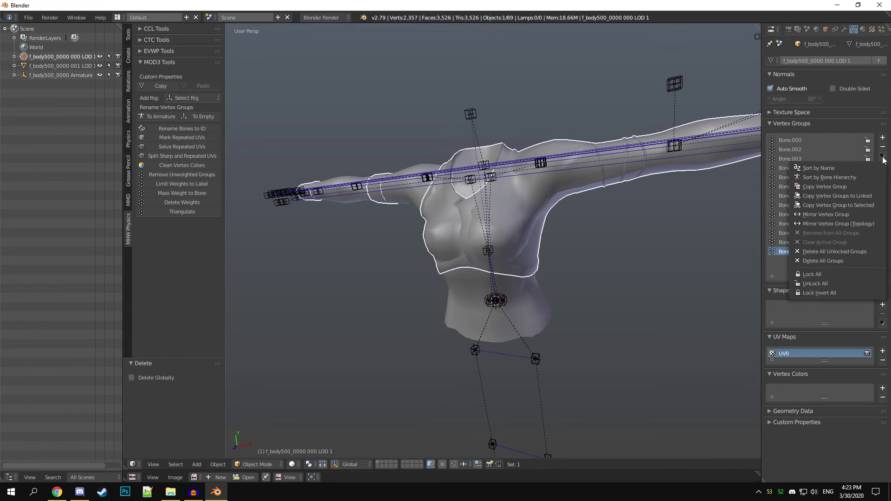
click(821, 168)
click(796, 140)
Put the mesh in Weight Paint mode and set Show Zero Weights to Active
mouse_move(464, 240)
middle_down()
mouse_move(555, 228)
mouse_move(542, 342)
mouse_move(447, 330)
mouse_move(475, 256)
middle_up()
key(ctrl+Tab)
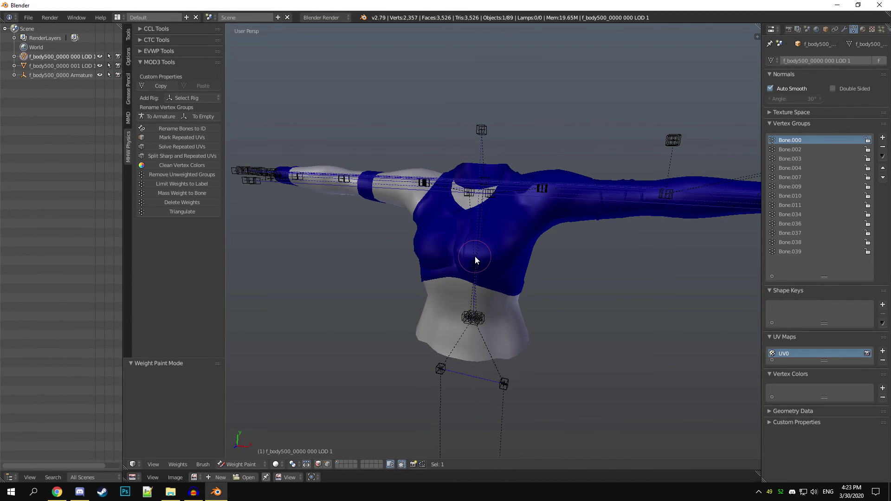
click(129, 56)
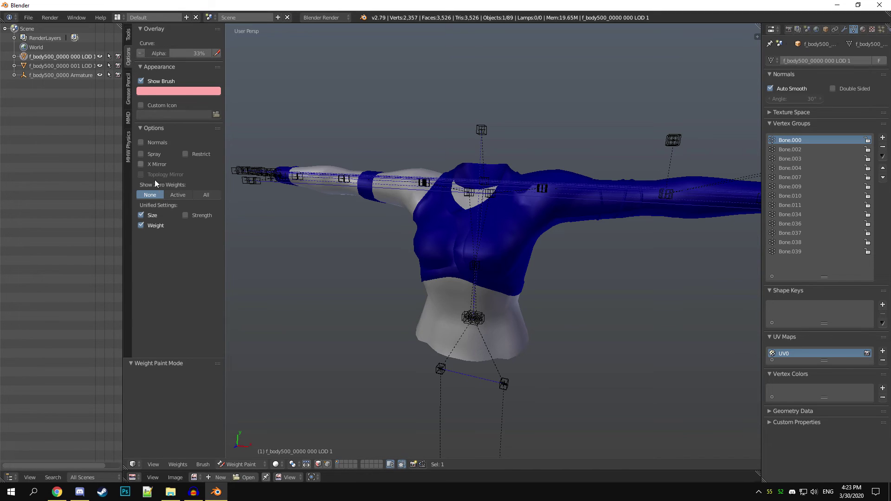
click(180, 194)
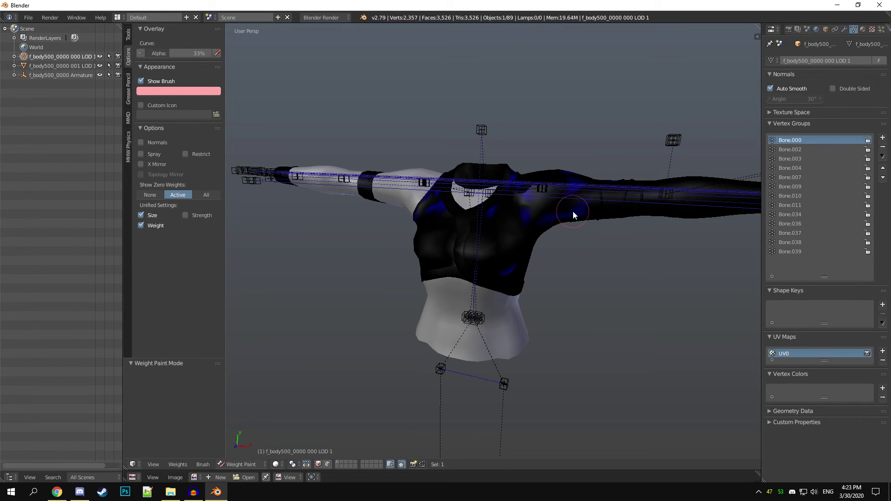
Compare the Bone.000 weights around the mesh with Show Zero Weights set to None and to Active
middle_drag(659, 255, 491, 324)
click(150, 194)
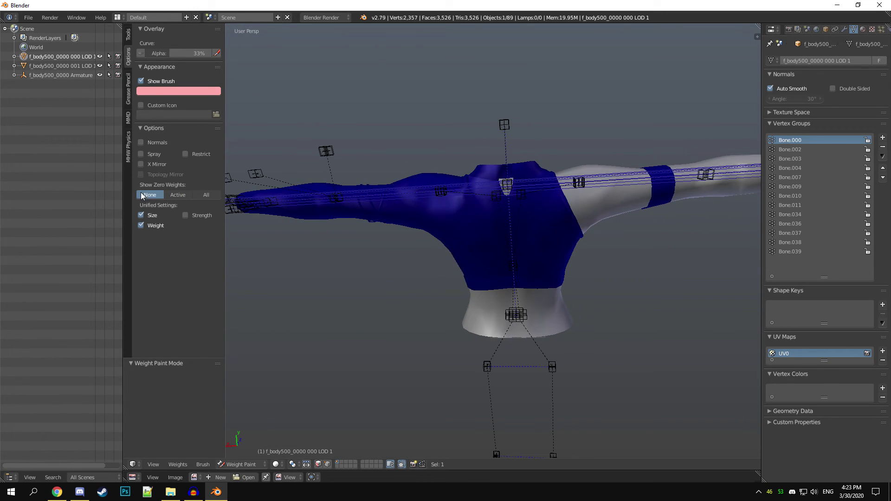
middle_drag(493, 248, 453, 223)
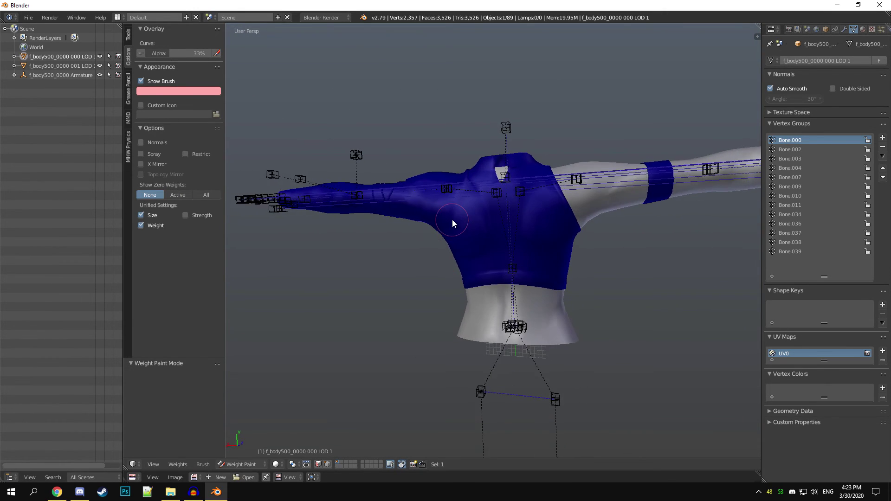
click(182, 195)
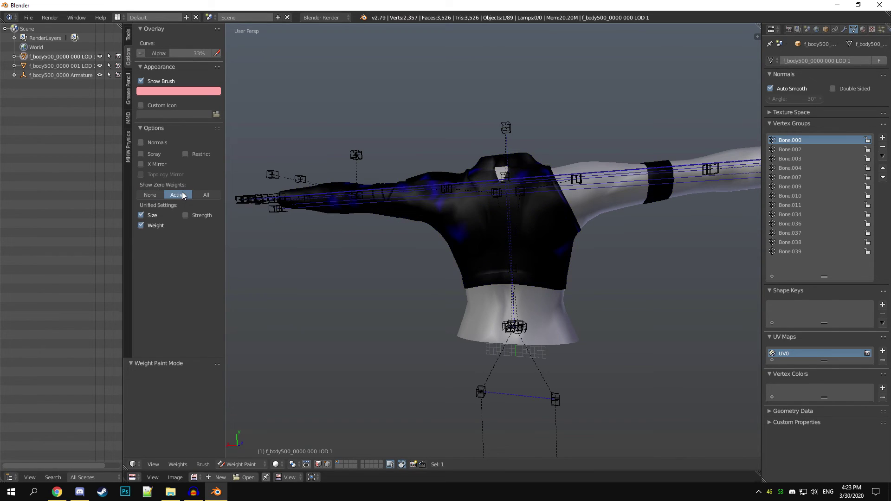
middle_drag(392, 269, 427, 293)
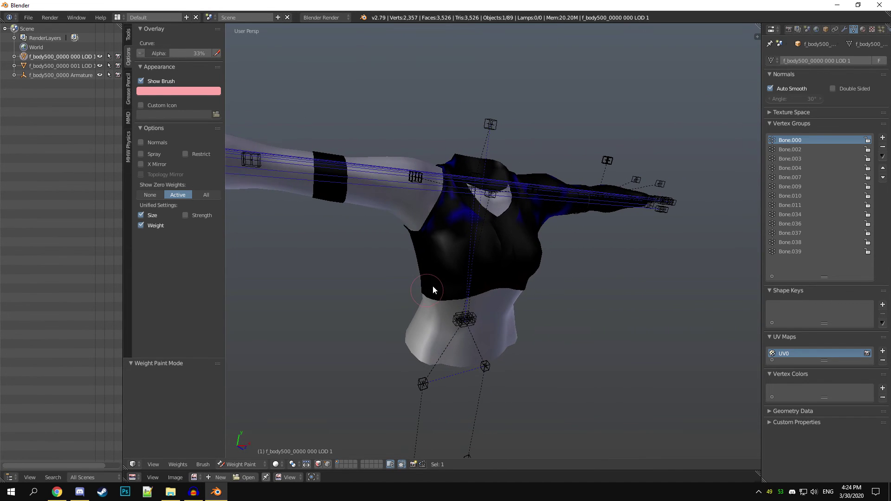
Delete the Bone.000 vertex group and view the Bone.002 weights from the back
middle_drag(638, 246, 559, 258)
click(883, 148)
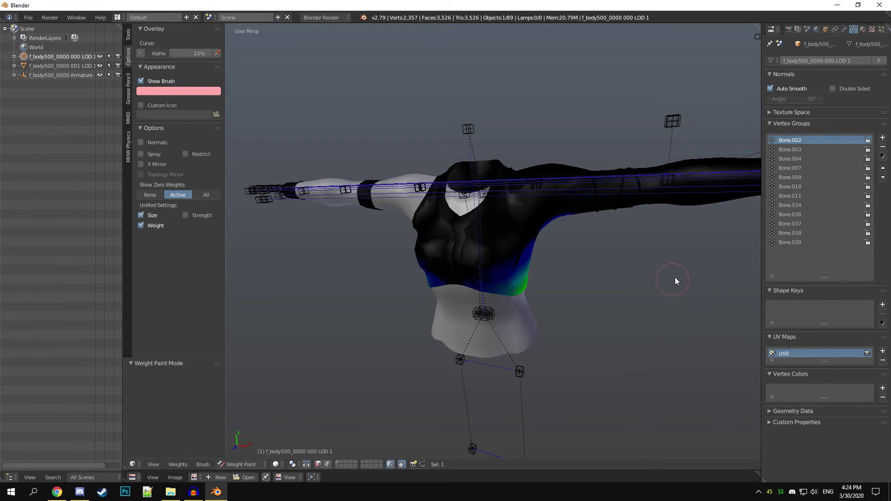
middle_drag(672, 292, 381, 314)
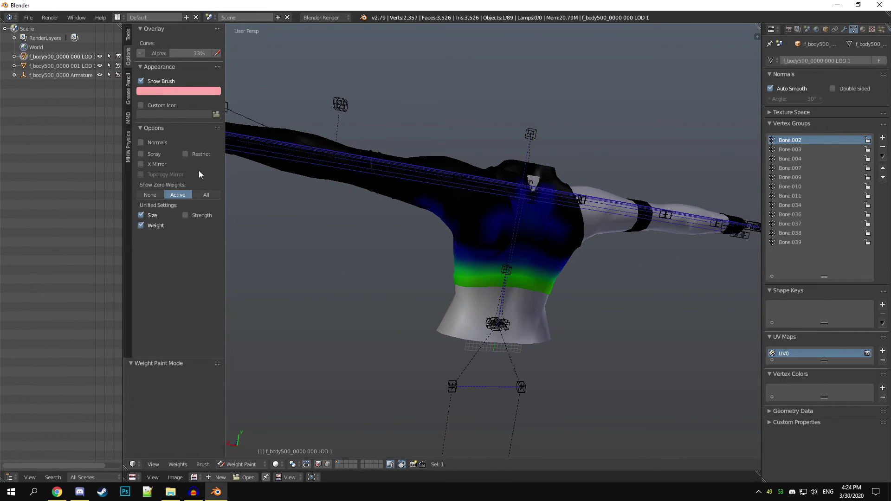
Clean the weights of all vertex groups with a limit of 0.001, and apply Normalize All
click(128, 36)
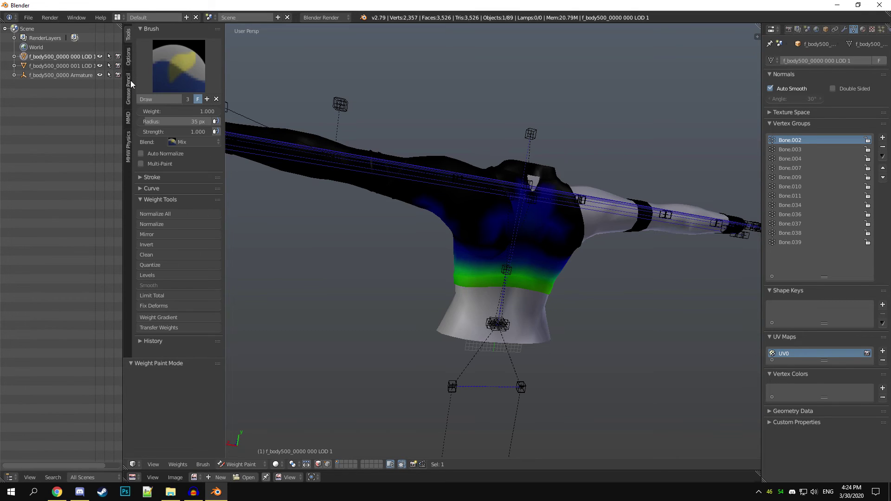
click(175, 255)
click(183, 389)
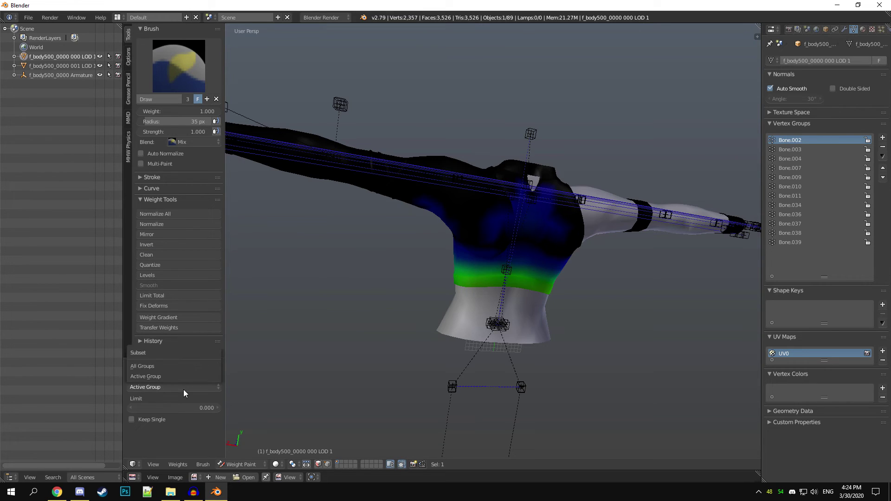
click(160, 367)
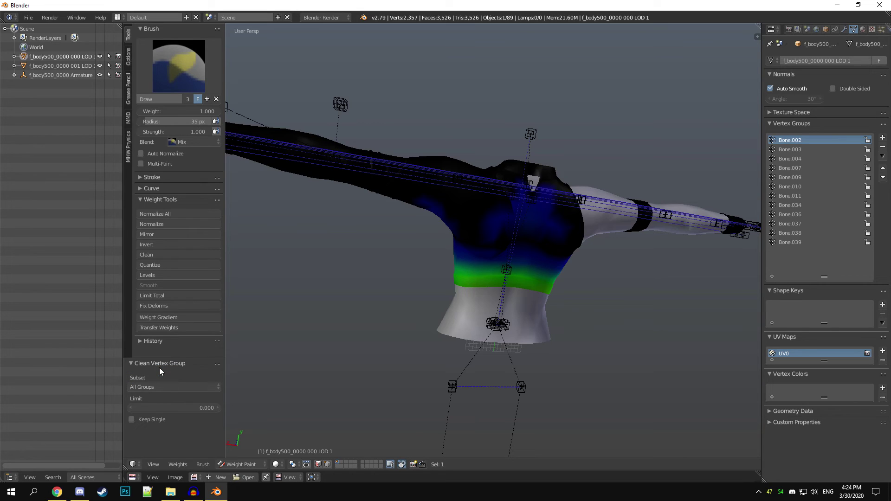
click(187, 407)
text(0.00)
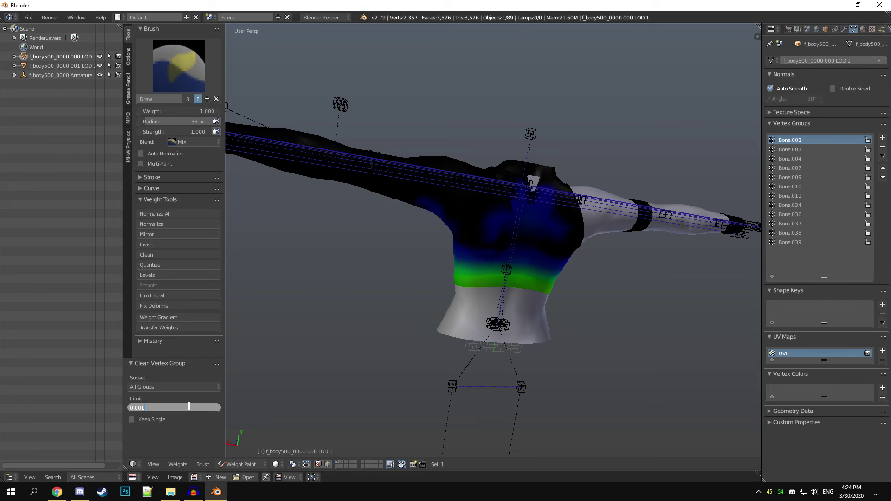
key(Return)
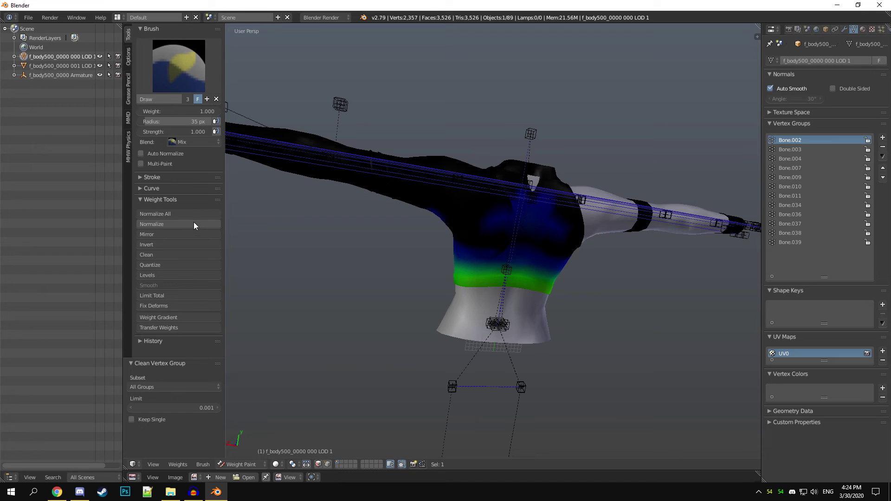
click(174, 216)
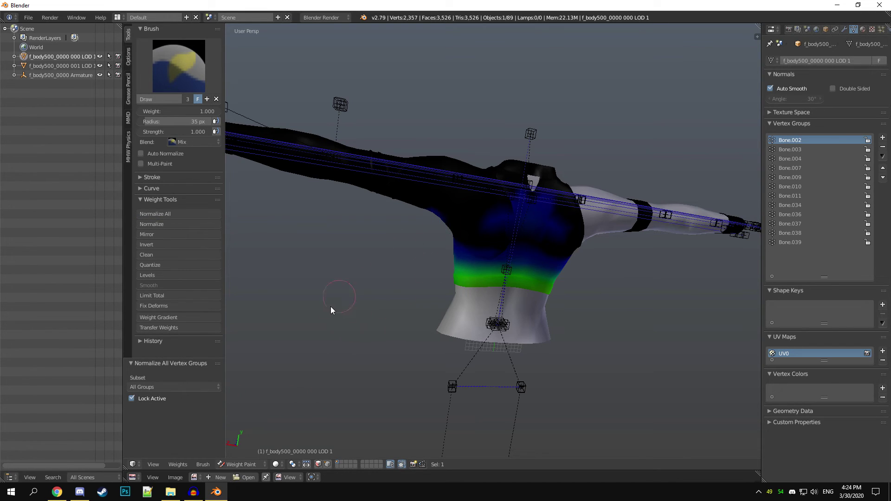
Select one vertex on the garment's back in Edit Mode, show its vertex weights, and normalize them
key(Tab)
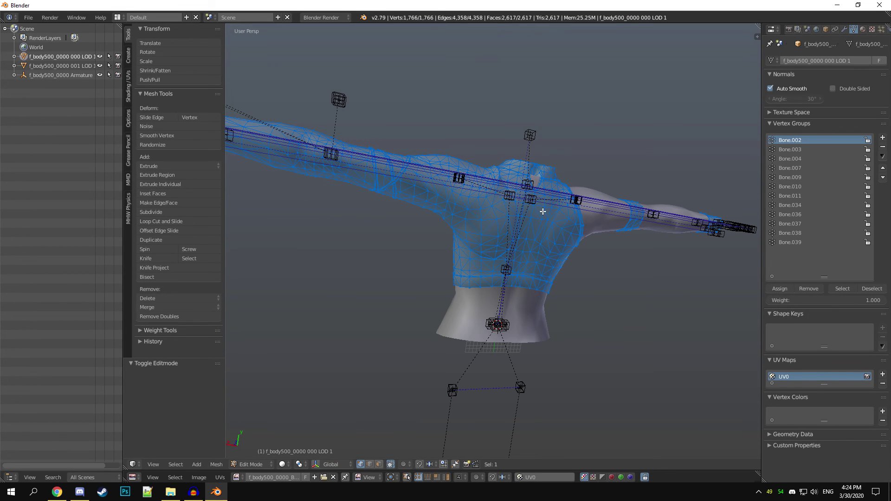
right_click(496, 219)
key(n)
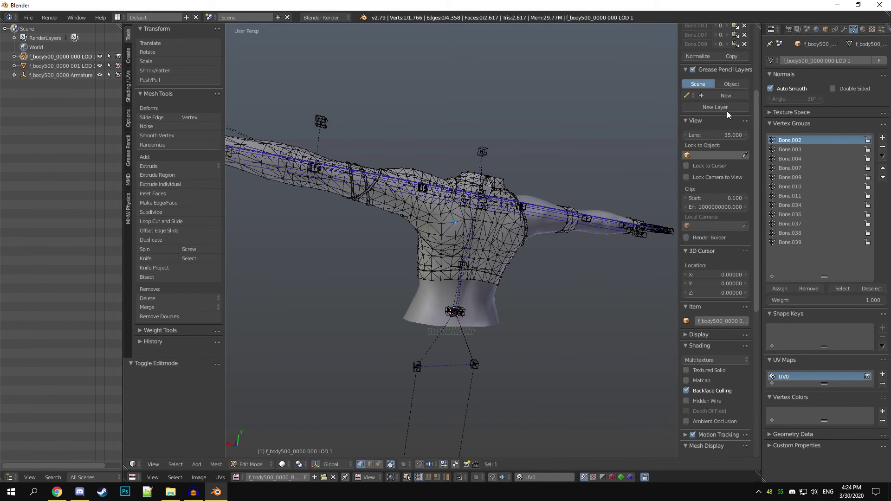
scroll(727, 115, up, 5)
drag(679, 187, 645, 187)
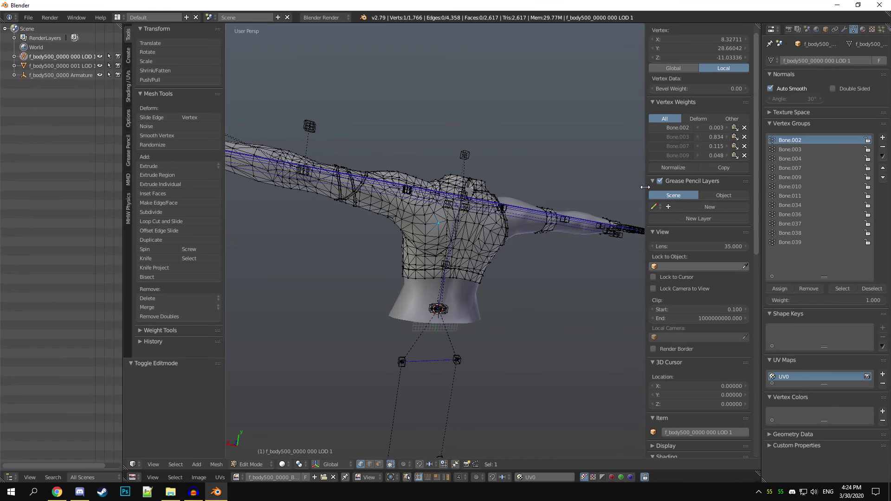
click(678, 168)
Examine how many bone weights several vertices across the garment's back carry
mouse_move(535, 207)
middle_down()
mouse_move(539, 288)
mouse_move(353, 285)
middle_up()
key(ctrl+Tab)
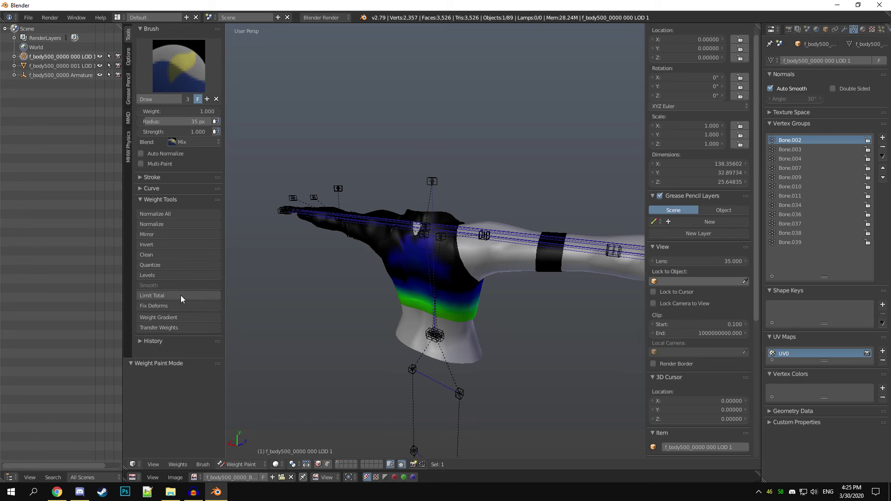
key(Tab)
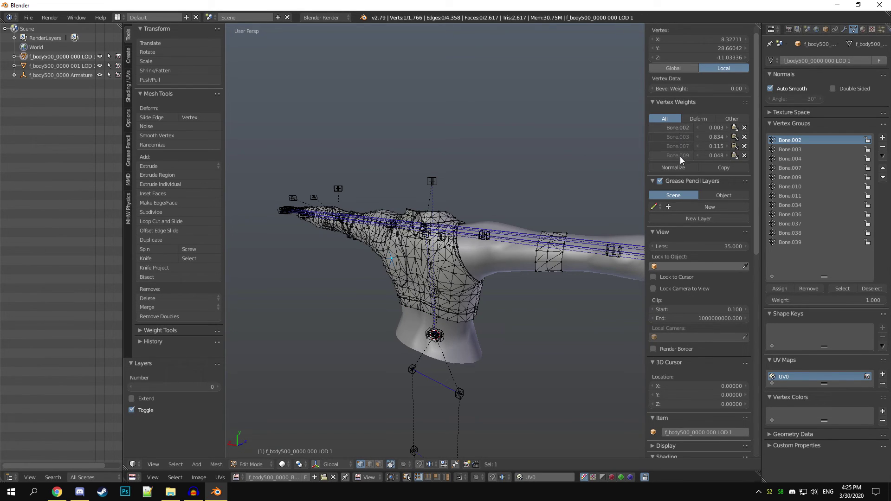
middle_drag(462, 271, 486, 266)
right_click(427, 274)
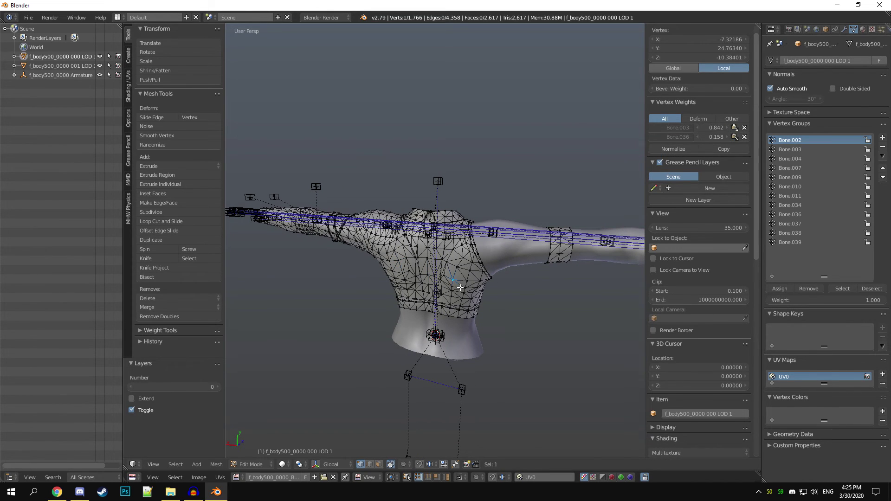
right_click(465, 259)
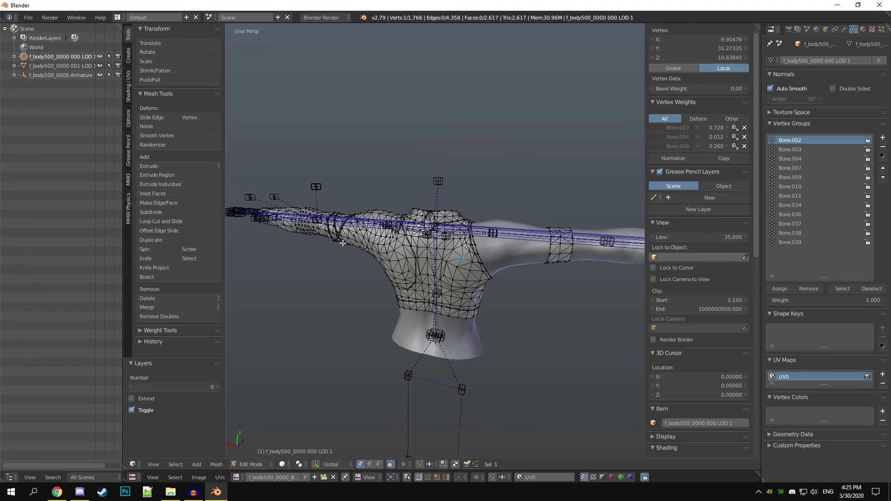
right_click(468, 225)
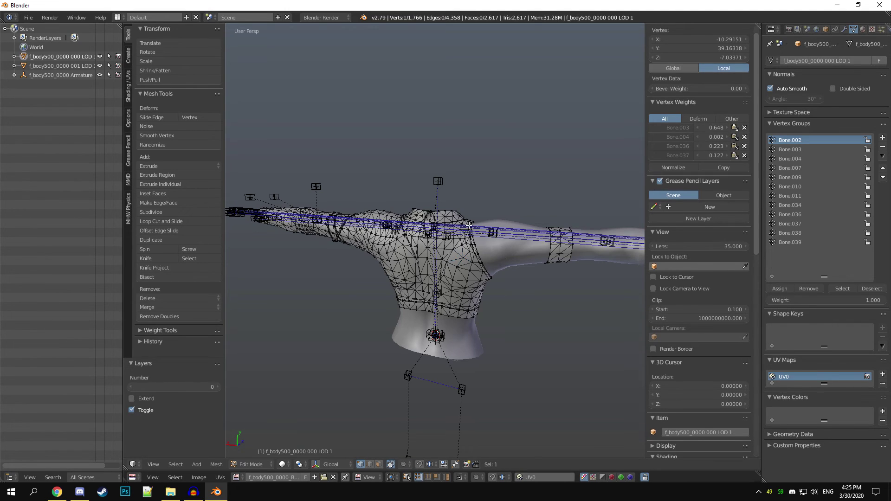
right_click(431, 217)
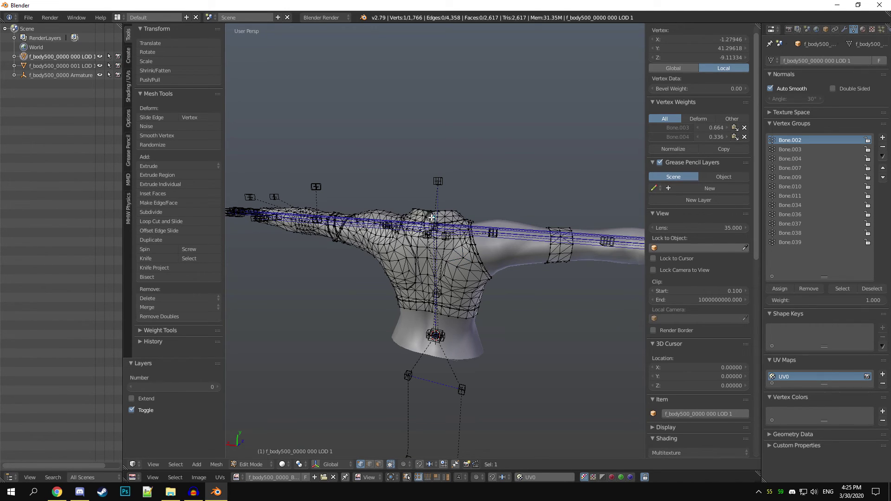
Limit the mesh to 4 weights per vertex across all groups and check its blockLabel custom property
key(ctrl+Tab)
click(156, 296)
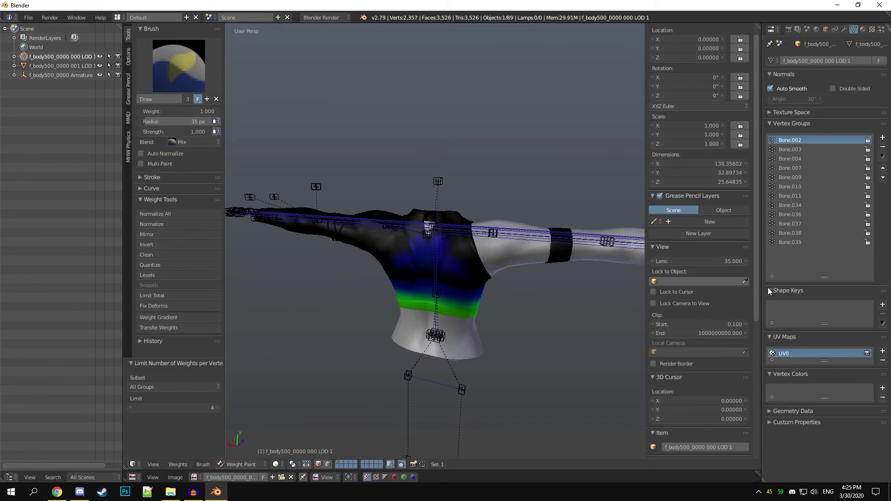
click(794, 422)
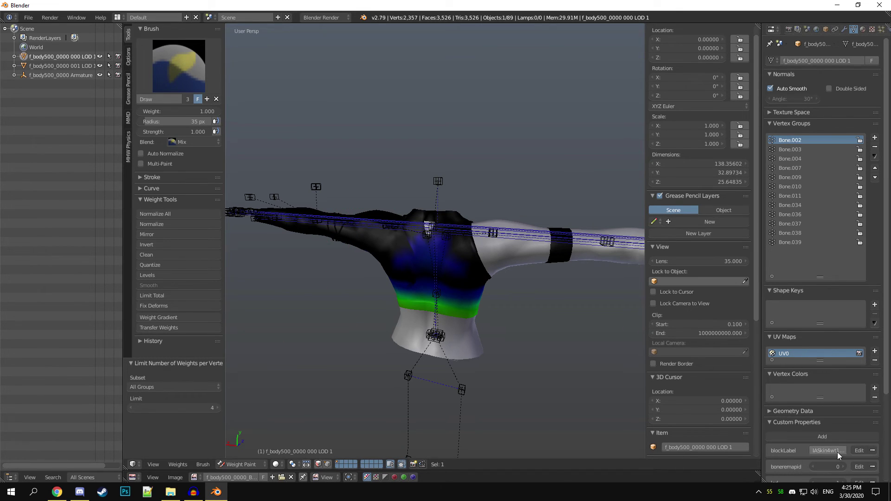
click(792, 423)
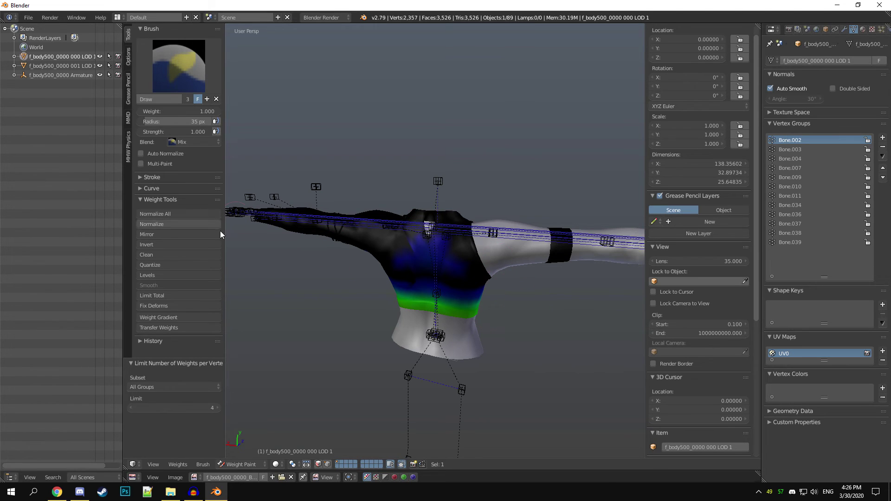
Switch weight painting to the 001 LOD 1 body mesh and make its Bone.000 vertex group active
mouse_move(527, 266)
middle_down()
mouse_move(493, 258)
mouse_move(382, 273)
mouse_move(560, 284)
mouse_move(519, 293)
middle_up()
key(ctrl+Tab)
right_click(405, 322)
key(ctrl+Tab)
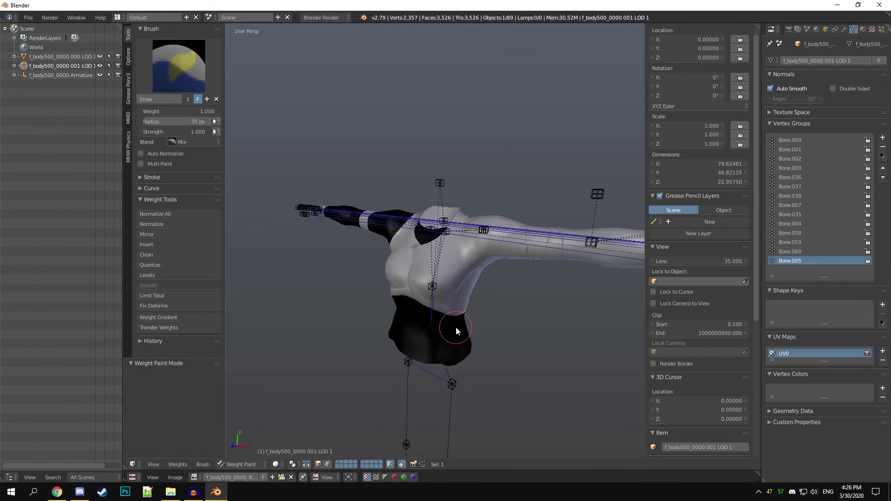
middle_drag(459, 327, 839, 147)
click(810, 140)
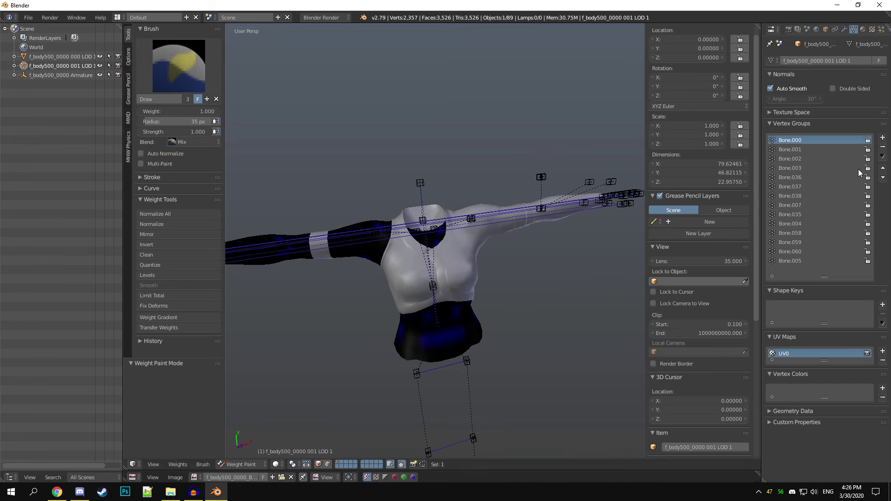
Remove the Bone.000 vertex group and clean the 001 LOD 1 mesh's weights across all groups with a 0.001 limit
click(883, 147)
middle_drag(520, 302, 288, 281)
click(163, 253)
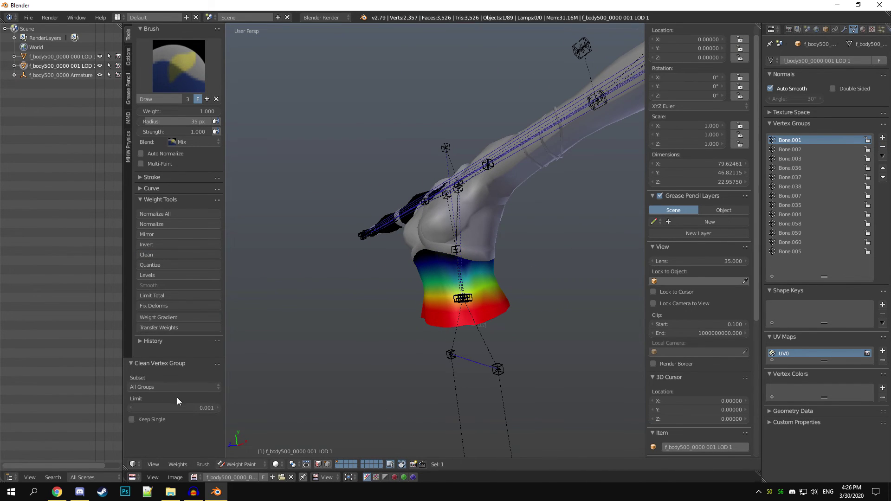
Normalize all weights on the 001 LOD 1 mesh, limit the total weights per vertex, and return to Object Mode
click(176, 212)
click(184, 296)
middle_drag(308, 355, 464, 228)
key(ctrl+Tab)
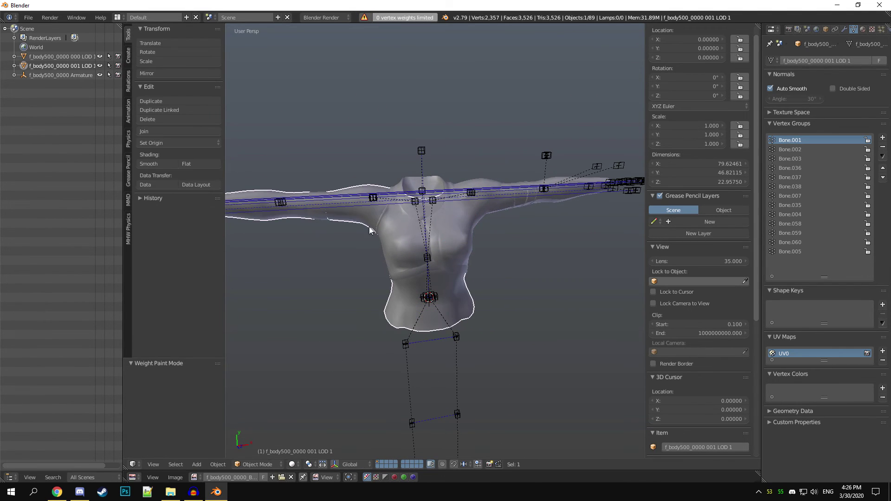
Add the Player Female Rig to the scene with the MOD3 tools
middle_drag(514, 241, 460, 255)
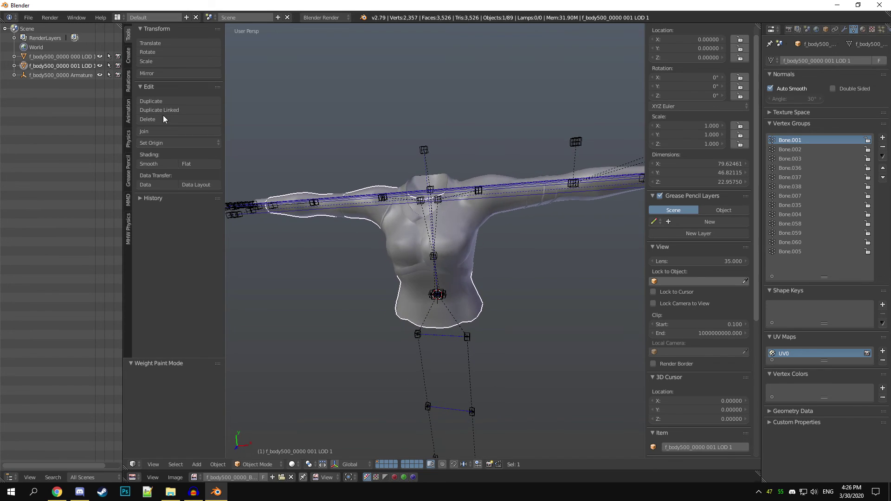
click(129, 240)
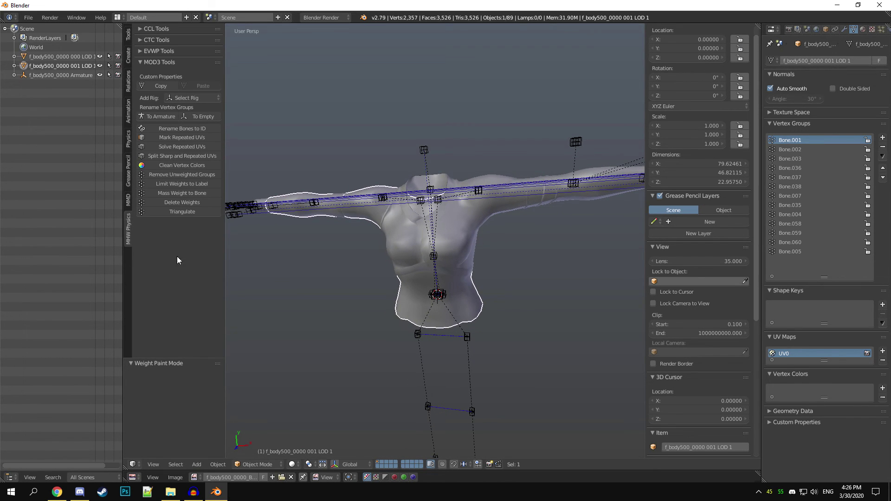
click(187, 98)
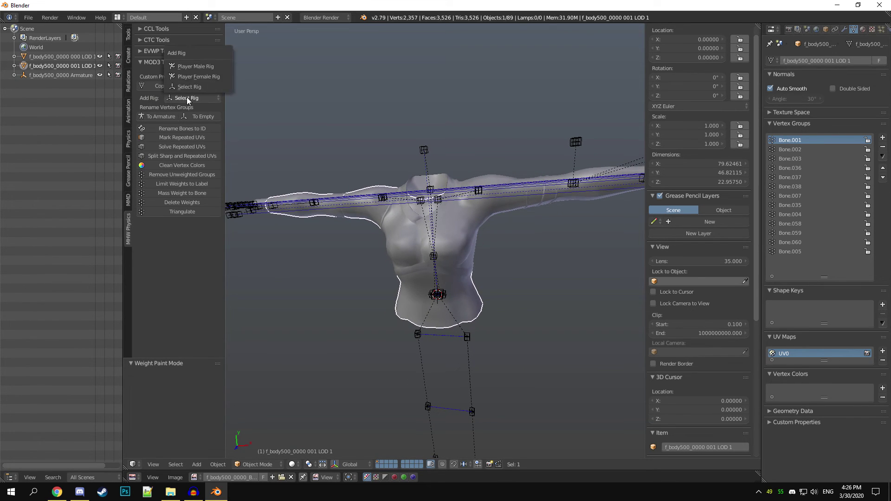
click(204, 76)
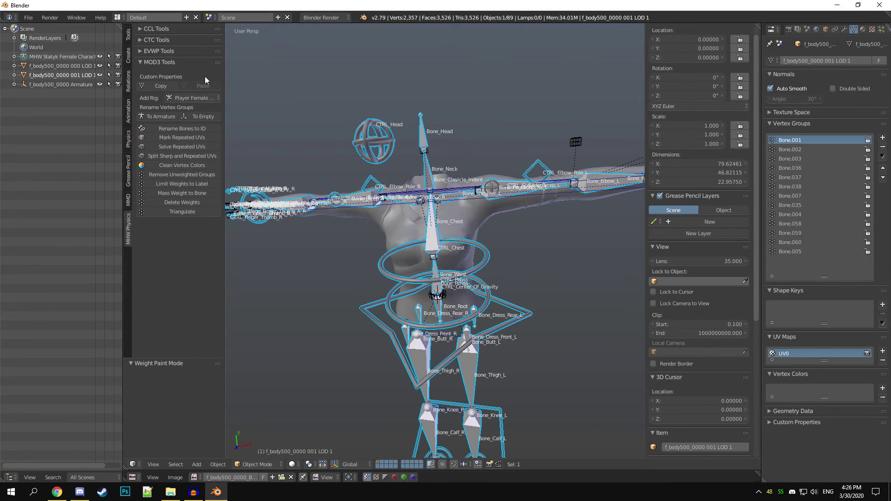
Test the female rig by rotating its CTRL_Chest control in Pose Mode, then cancel the rotation
right_click(489, 220)
right_click(484, 260)
key(ctrl+Tab)
right_click(488, 254)
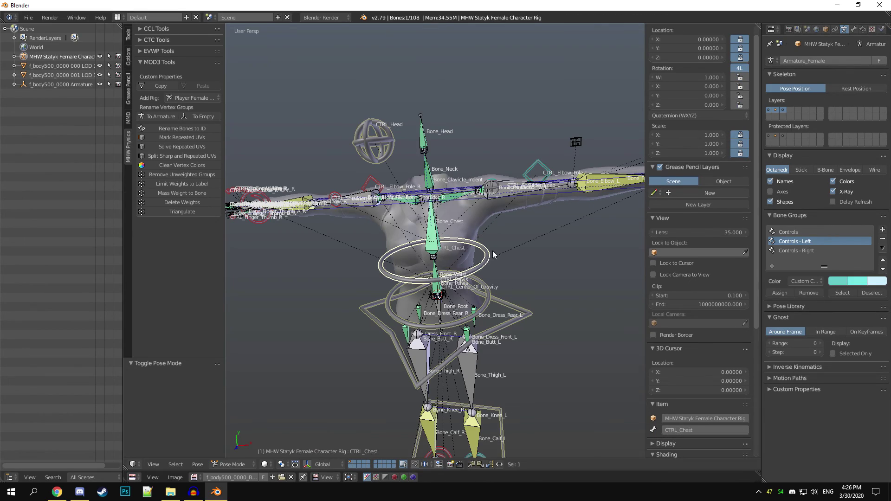
key(r)
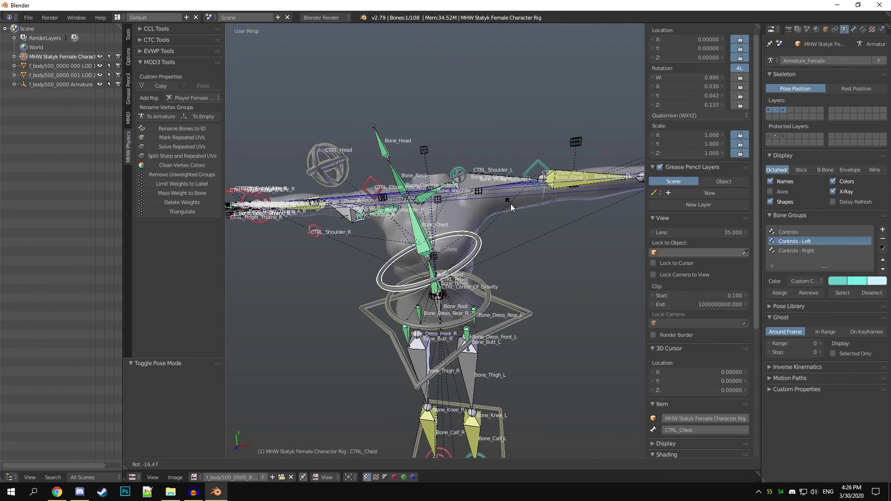
right_click(489, 225)
Rename the 000 LOD 1 mesh's vertex groups to the armature's bone names
right_click(489, 228)
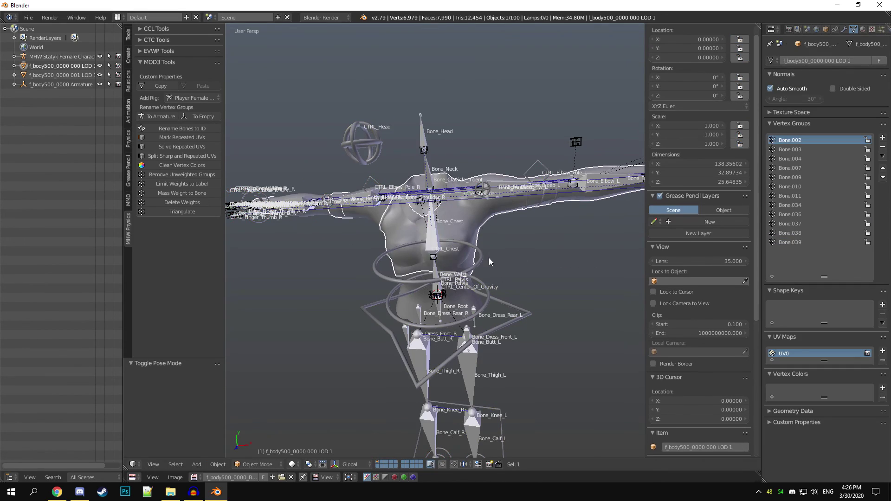
click(844, 30)
click(835, 60)
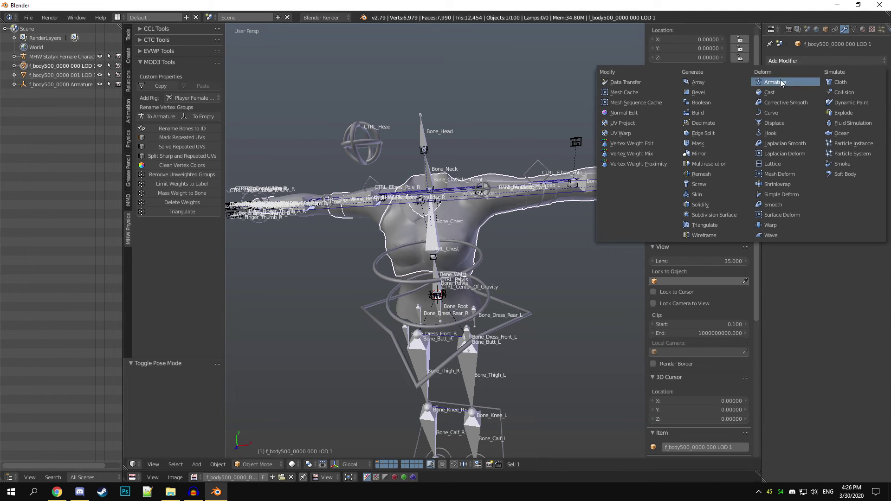
click(854, 29)
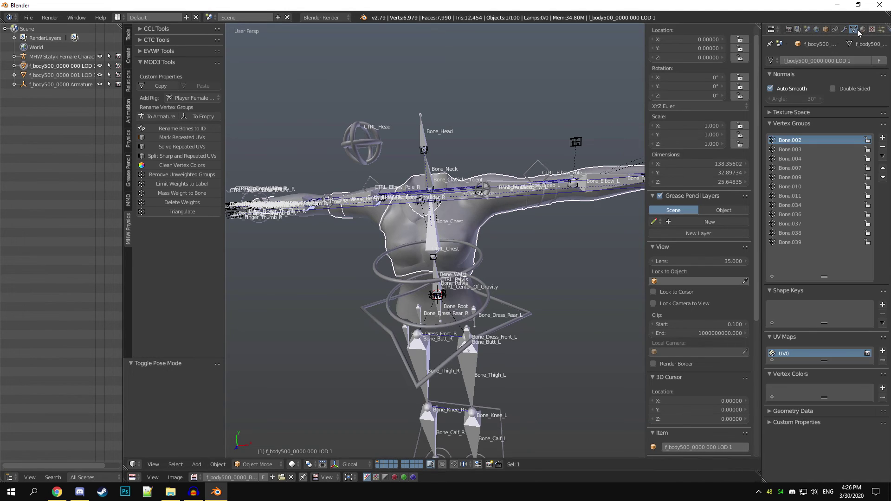
click(149, 116)
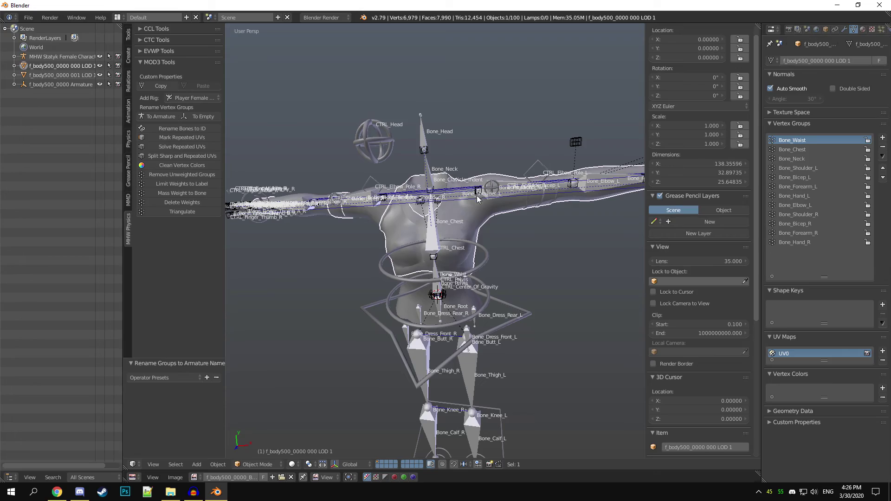
Inspect the rig's Bone_Shoulder_L bone and select the imported Bone.008 empty at the left shoulder joint
middle_drag(486, 192, 484, 231)
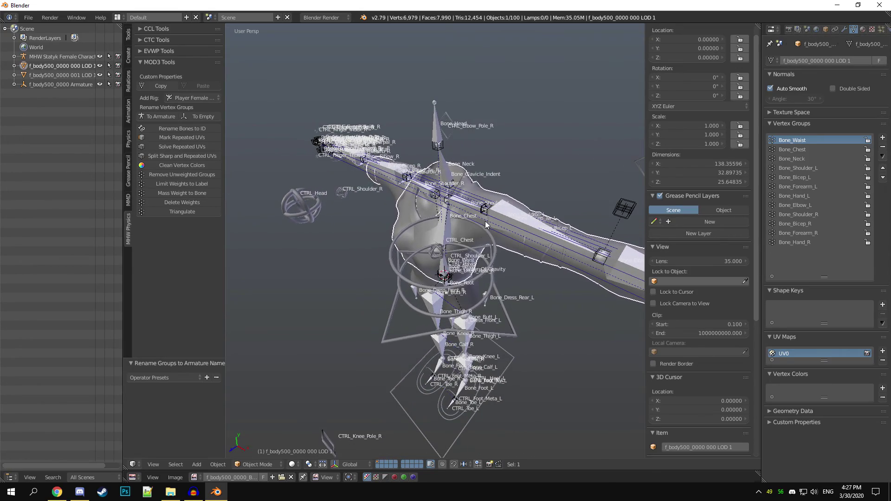
right_click(486, 214)
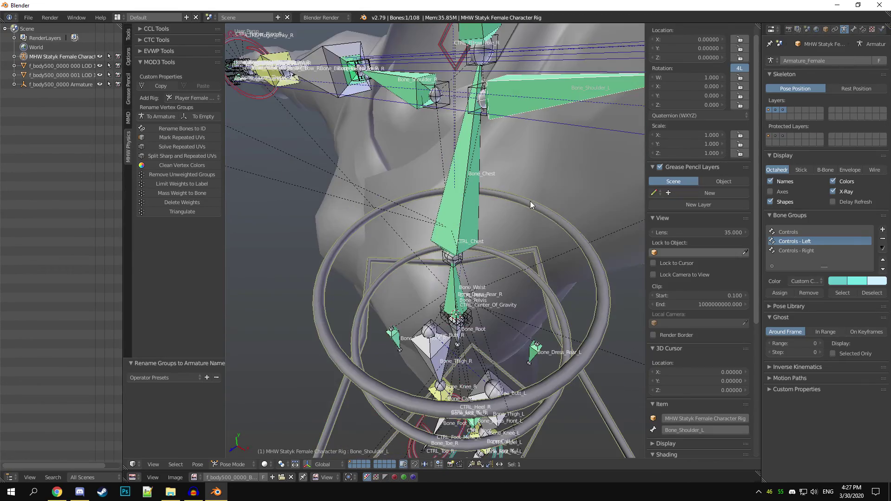
scroll(514, 205, up, 5)
shift+middle_drag(509, 219, 492, 231)
right_click(520, 171)
right_click(522, 174)
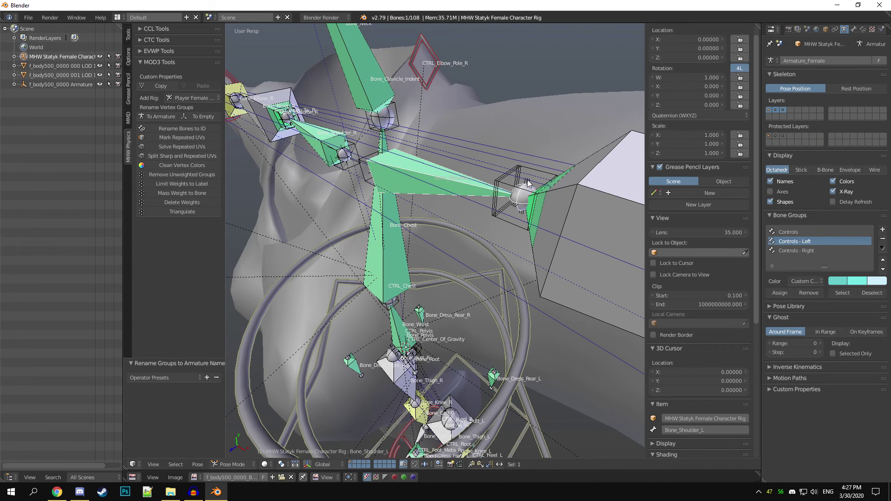
right_click(527, 180)
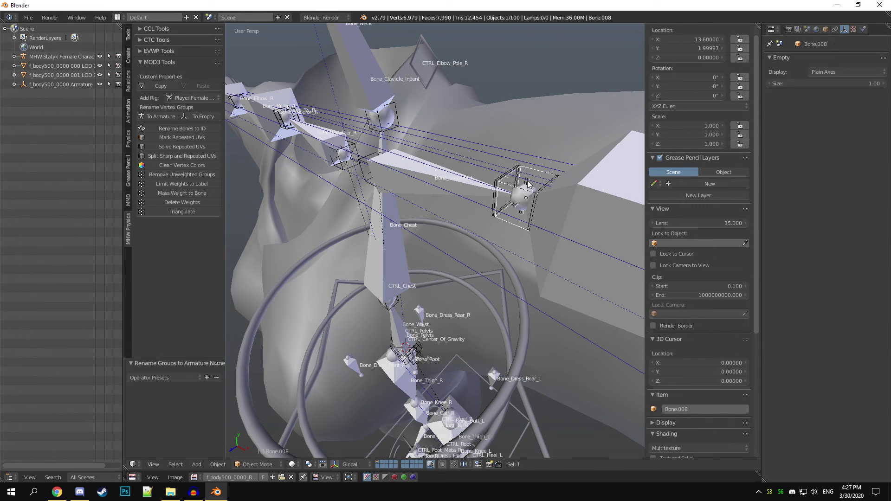
Select the empties Bone.008 and Bone.007 near the left shoulder, and undo back to posing the character rig
right_click(527, 183)
middle_drag(502, 233, 555, 215)
right_click(393, 208)
shift+middle_drag(413, 191, 494, 220)
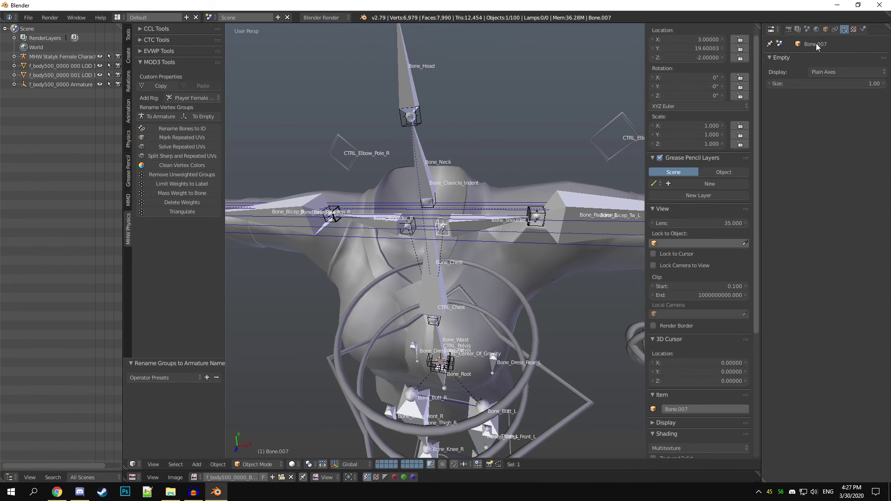
key(ctrl+z)
key(ctrl+z)
key(ctrl+z)
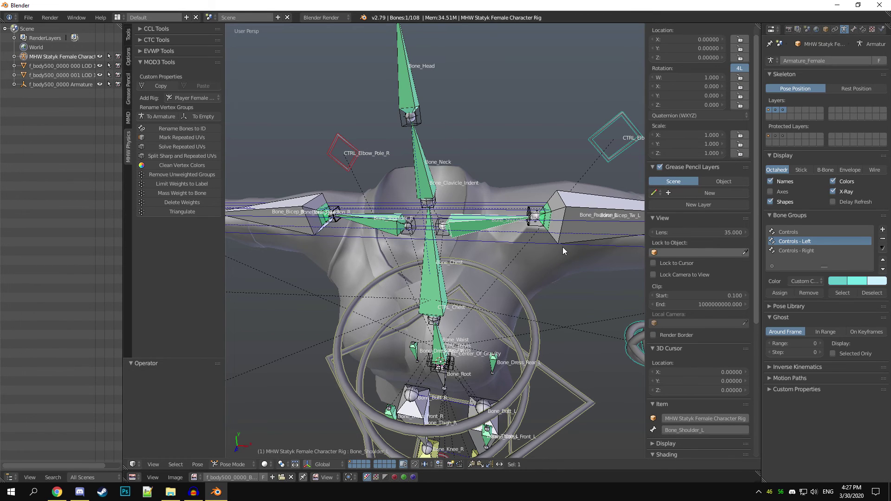
Show the body mesh's weight painting for Bone_Shoulder_L, and return to Bone_Shoulder_L in the posed rig
right_click(538, 287)
key(ctrl+Tab)
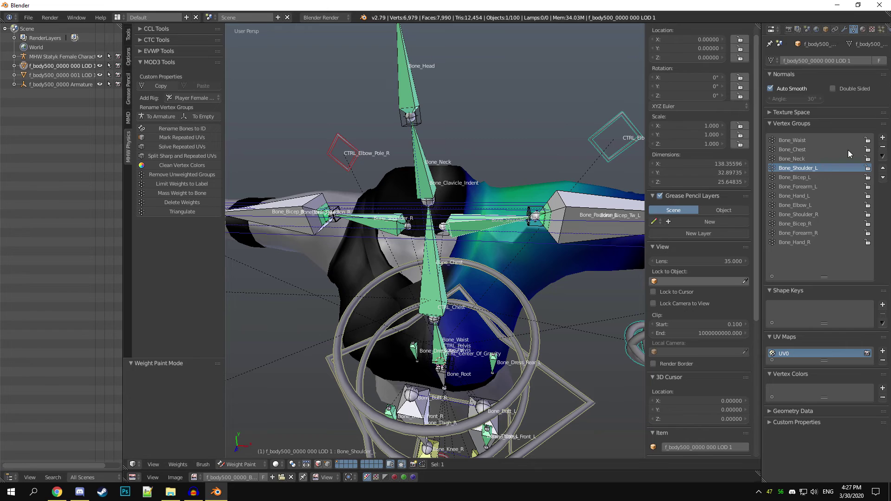
key(ctrl+Tab)
right_click(478, 227)
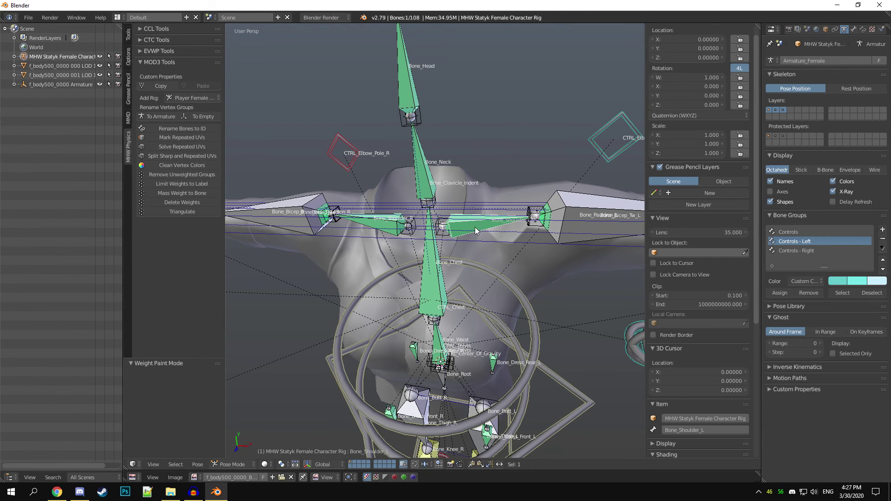
Select the empty Bone.007 at the left shoulder outside pose mode and show its custom properties
key(ctrl+Tab)
right_click(440, 225)
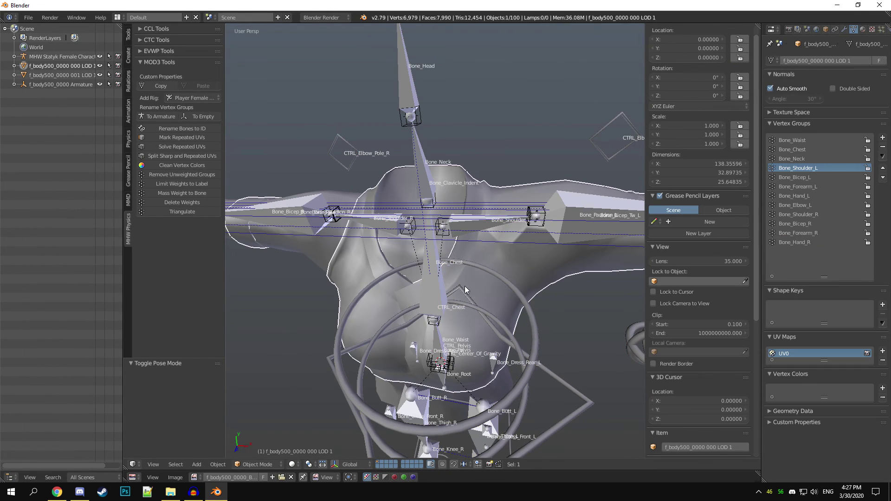
click(825, 29)
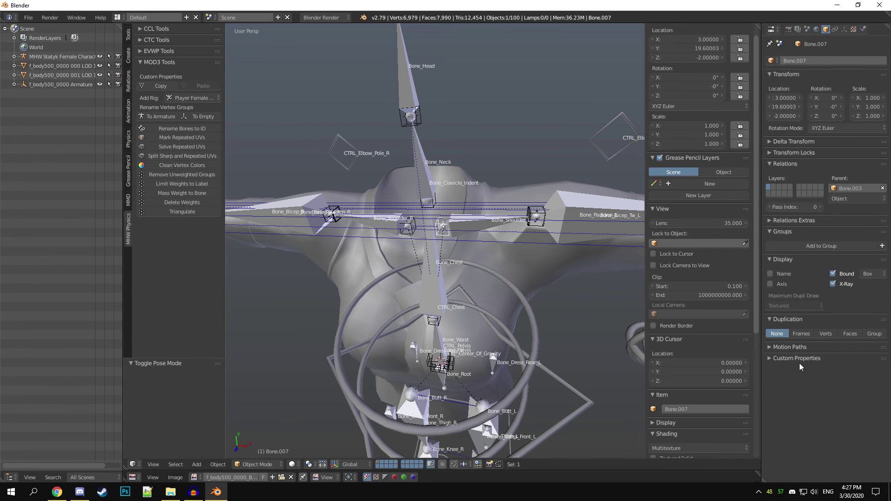
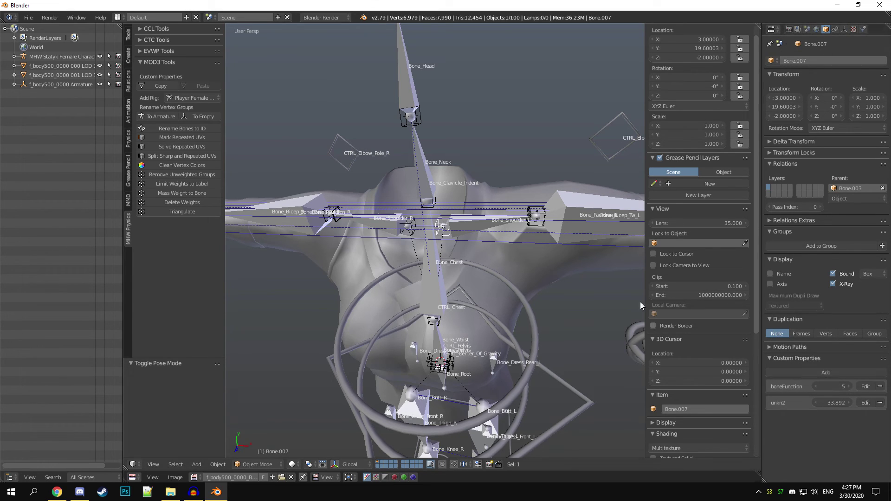
Select Bone_Shoulder_L in the rig's pose mode and show that bone's custom properties for comparison with the empty
right_click(464, 215)
key(ctrl+Tab)
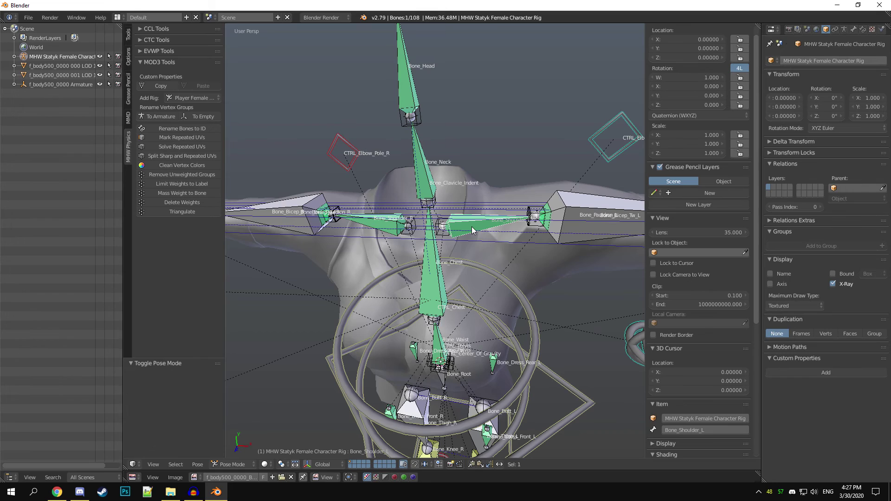
click(853, 29)
scroll(789, 357, down, 5)
click(806, 332)
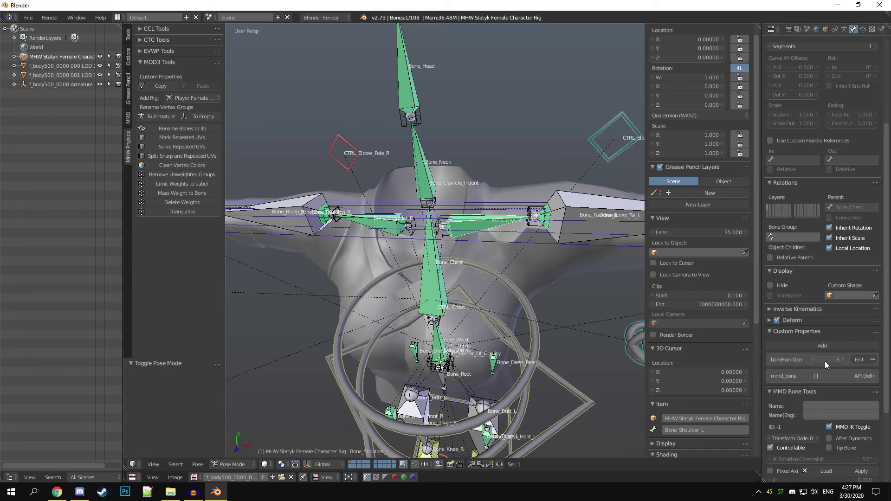
shift+middle_drag(459, 211, 444, 238)
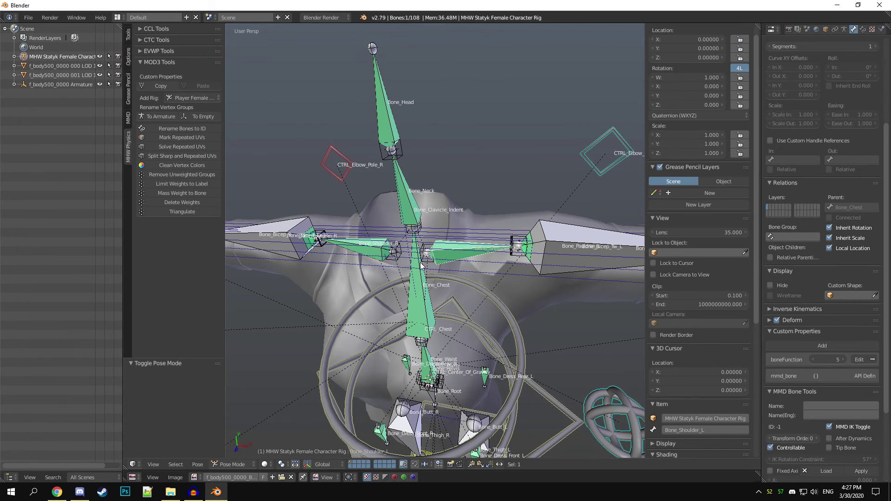
Leave pose mode, select the body mesh f_body500_0000 000 LOD 1, and view its vertex groups and armature modifier
key(ctrl+Tab)
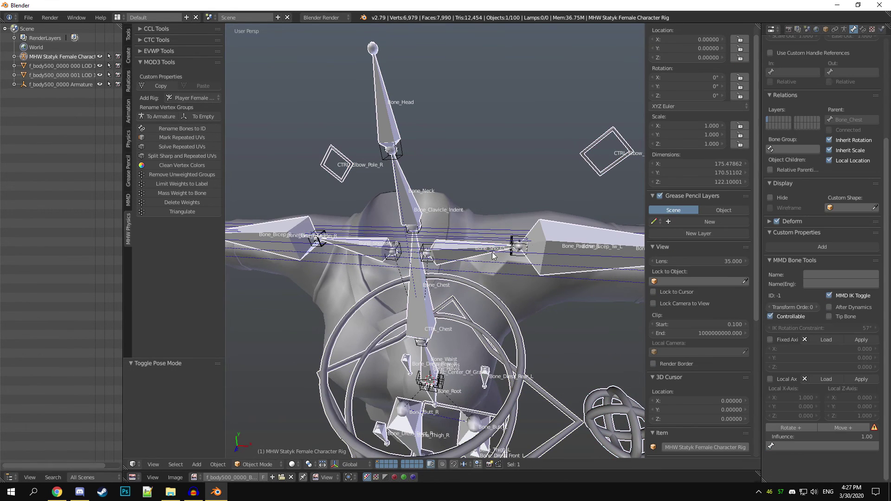
right_click(473, 282)
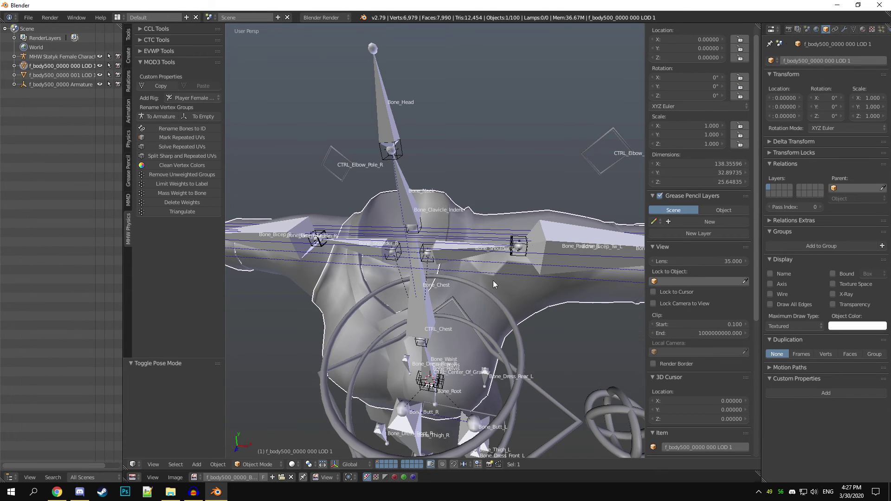
middle_drag(492, 286, 533, 231)
click(852, 29)
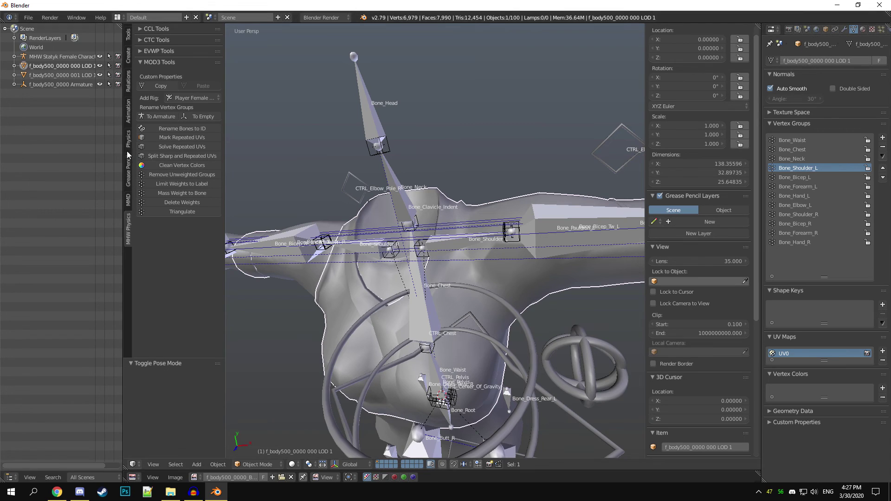
click(845, 29)
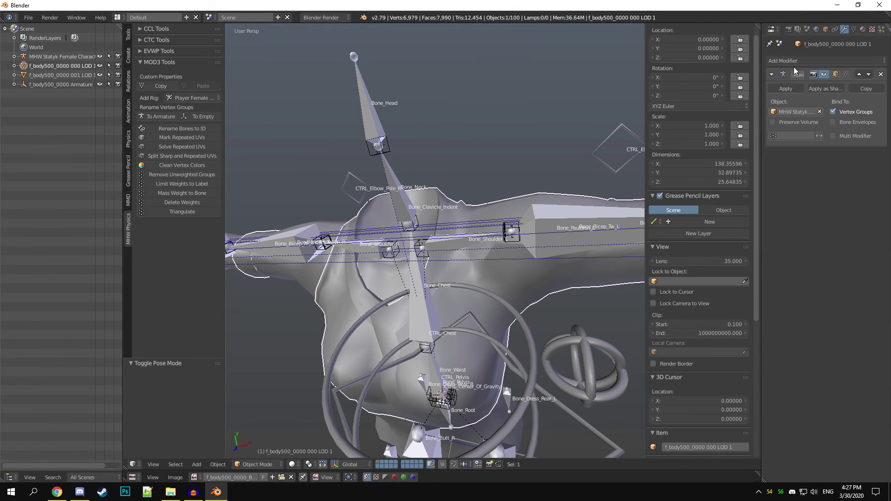
Hide the deform bones of the MHW Statyk Female Character Rig by disabling its first armature layer, leaving the control layers shown
middle_drag(399, 269, 562, 344)
scroll(461, 369, down, 2)
right_click(436, 286)
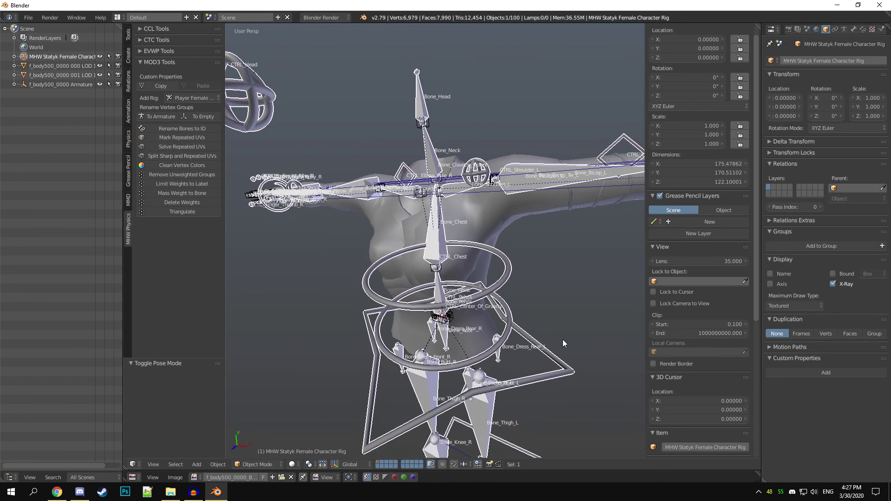
click(853, 30)
scroll(799, 185, down, 8)
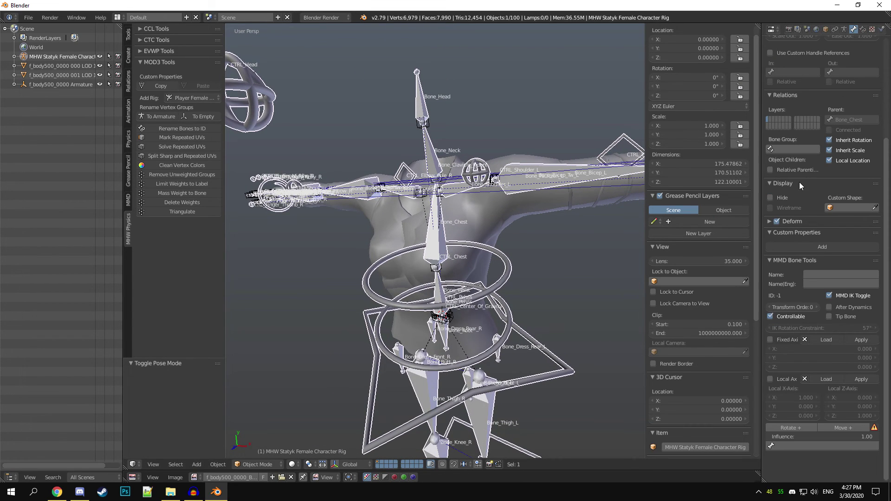
scroll(798, 144, up, 5)
click(844, 29)
click(853, 30)
click(844, 29)
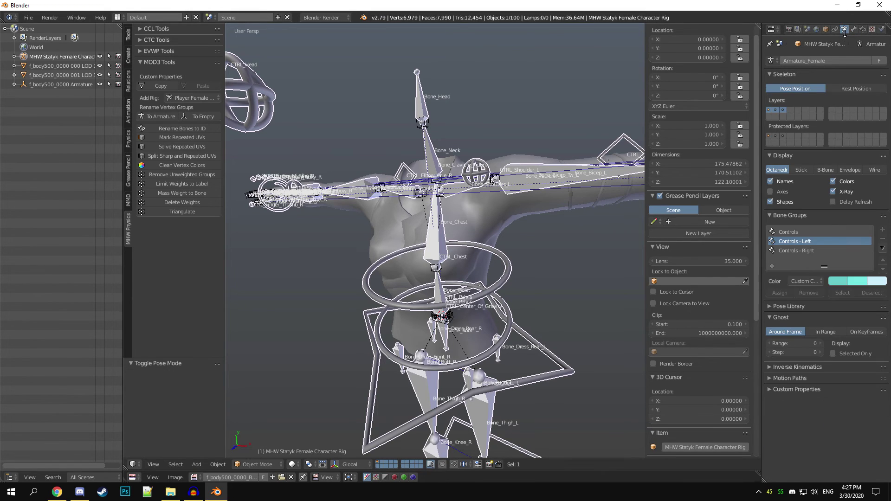
shift+click(769, 111)
Enter pose mode on the character rig and rotate the CTRL_Chest control by about -25.9°
middle_drag(400, 246, 449, 224)
key(ctrl+Tab)
right_click(511, 220)
middle_drag(397, 251, 412, 234)
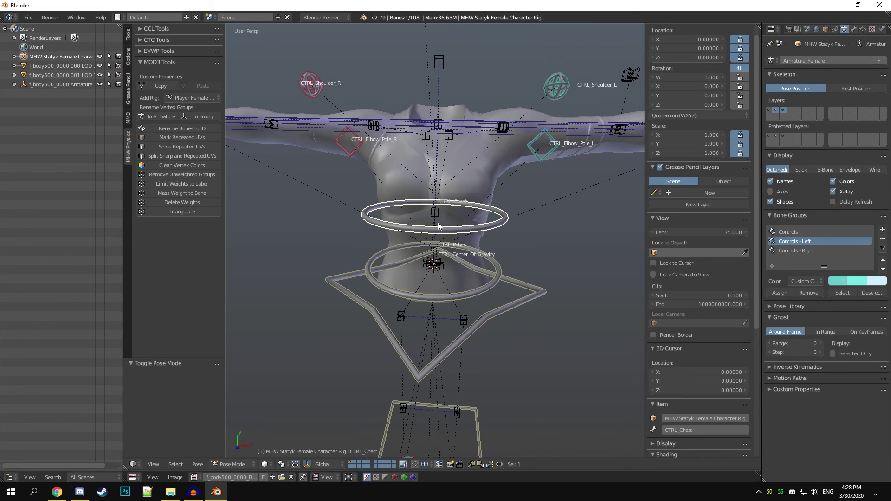
key(r)
click(500, 182)
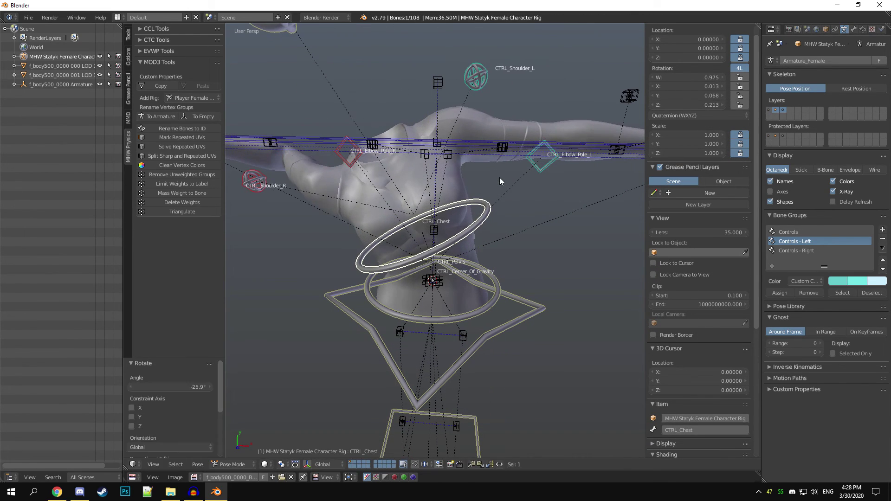
Rotate the CTRL_Pelvis control by about -28°
right_click(499, 288)
key(r)
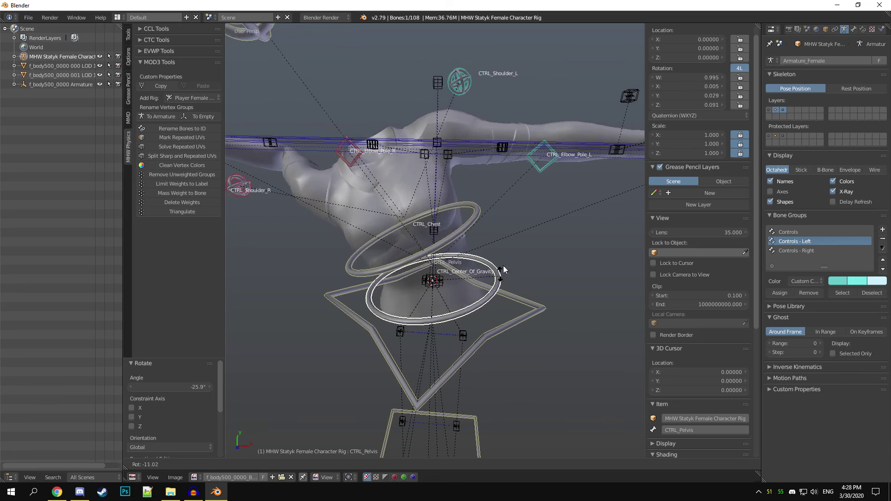
click(501, 284)
middle_drag(500, 283, 481, 275)
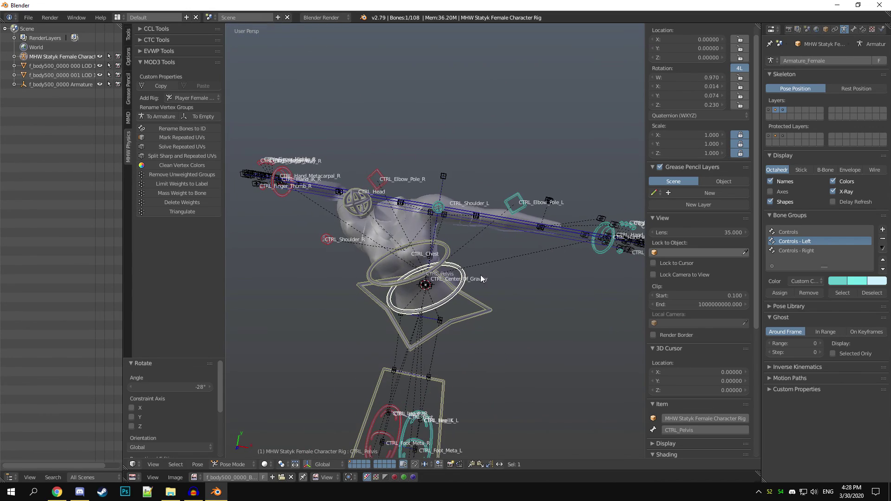
Rotate the CTRL_Chest control by about 27.9°, followed by another rotation of about -17.6°
right_click(448, 257)
key(r)
click(507, 251)
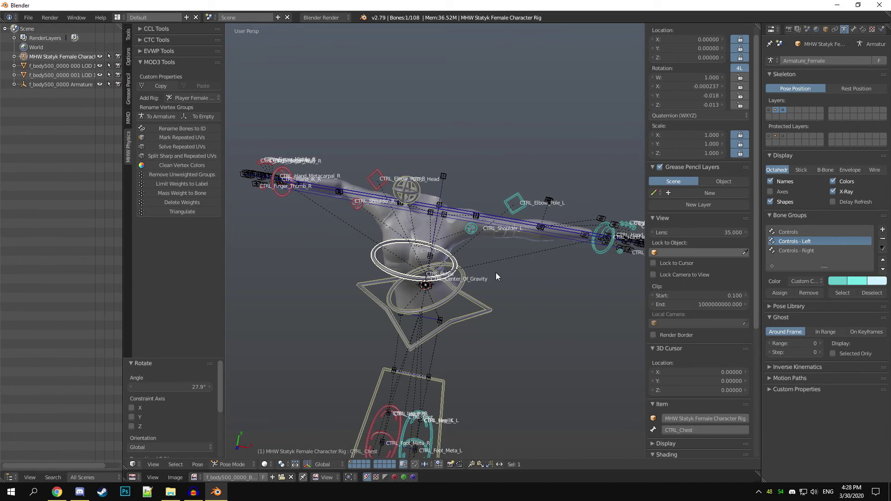
key(r)
click(498, 239)
Move the left hand's IK control in toward the body so that the left arm bends at the elbow
scroll(505, 243, up, 3)
shift+middle_drag(548, 215, 470, 233)
shift+middle_drag(557, 255, 514, 250)
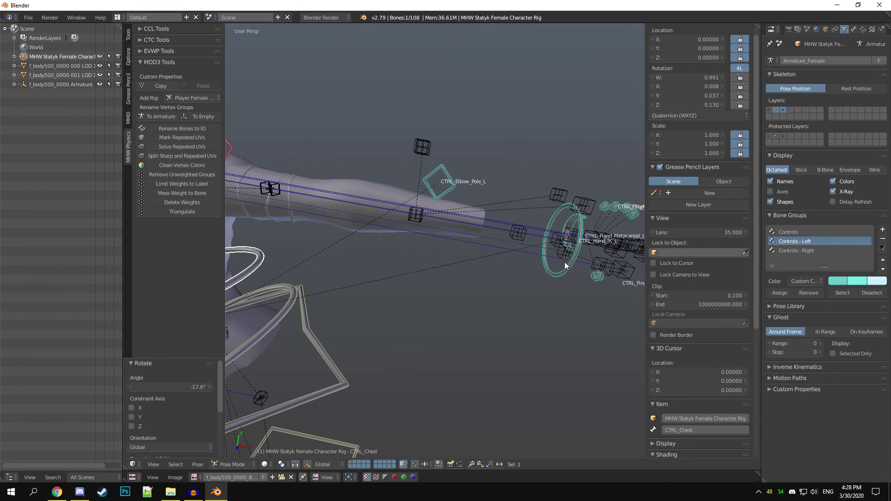
right_click(567, 265)
key(g)
click(432, 194)
middle_drag(432, 194, 539, 356)
Select the body mesh f_body500_0000 000 LOD 1 and enter Edit Mode on it
right_click(436, 196)
middle_drag(436, 196, 470, 218)
key(Tab)
key(Tab)
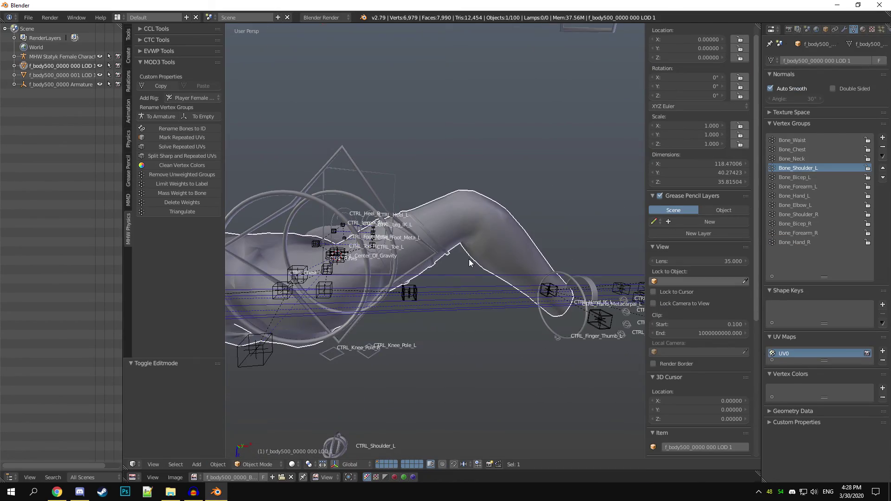
key(Tab)
mouse_move(469, 261)
middle_down()
mouse_move(362, 204)
mouse_move(339, 204)
mouse_move(467, 256)
middle_up()
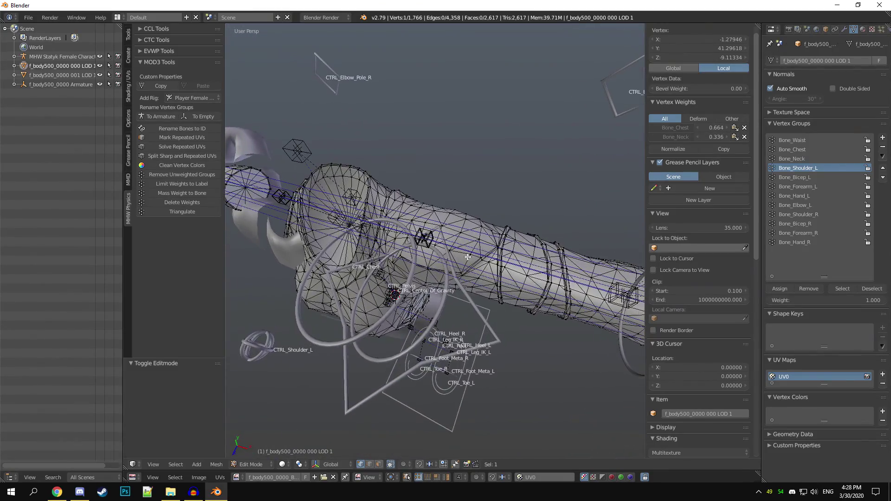
Enable edit-mode display and edit cage adjustment for the body mesh's Auxiliary Armature modifier
click(846, 28)
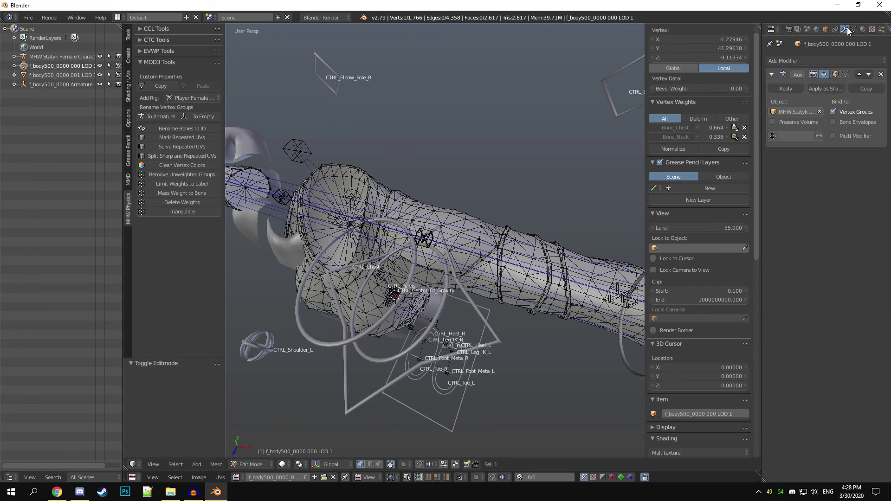
click(835, 76)
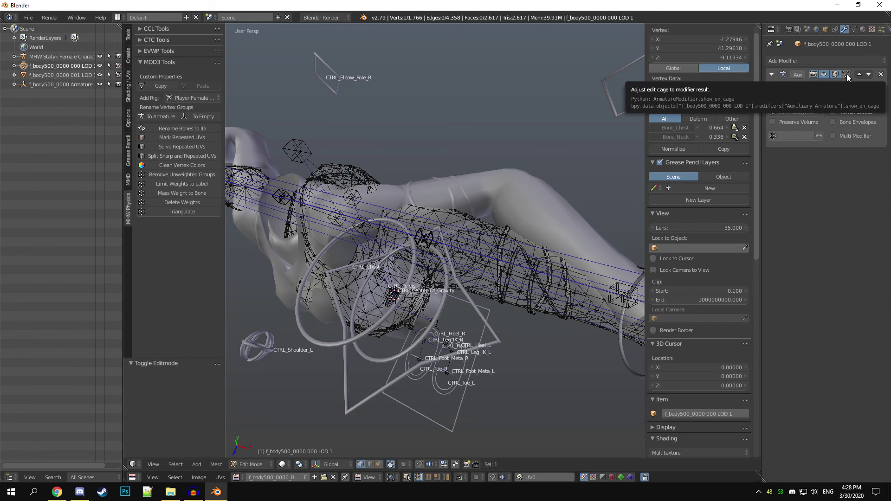
click(846, 74)
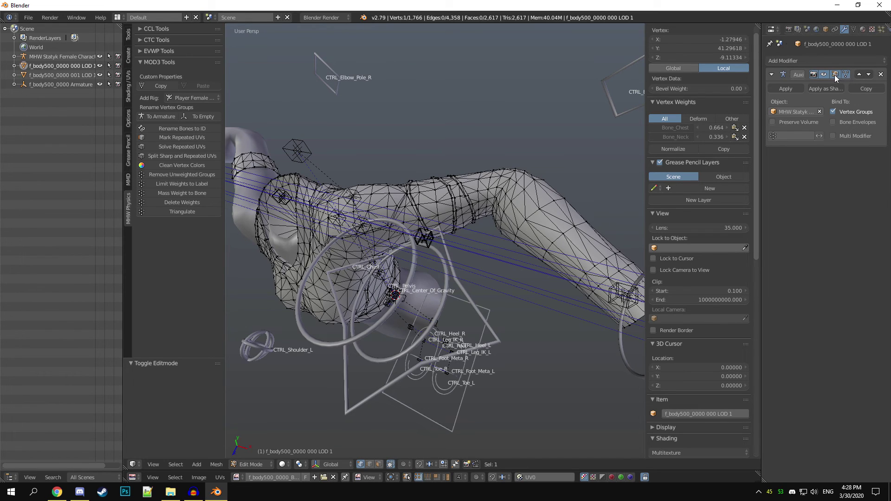
Toggle the armature modifier's edit-mode and cage display off and back on to compare the rest and posed meshes
click(834, 74)
click(835, 76)
click(838, 76)
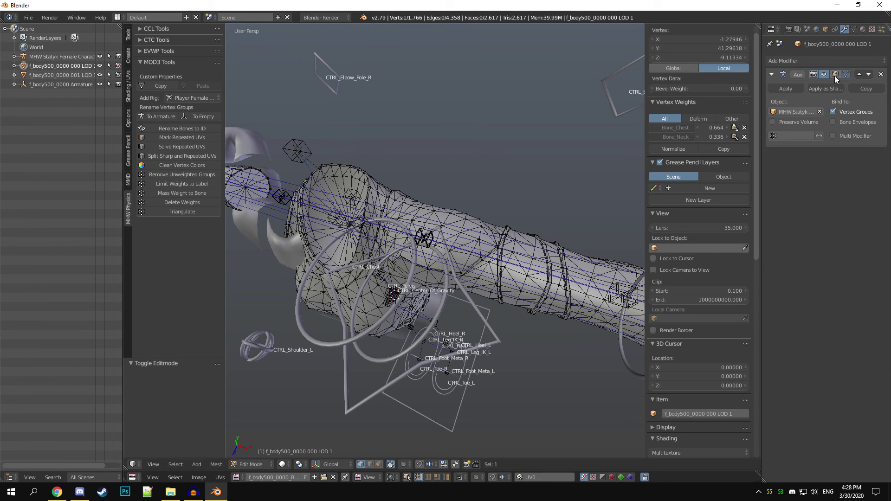
click(836, 75)
click(846, 74)
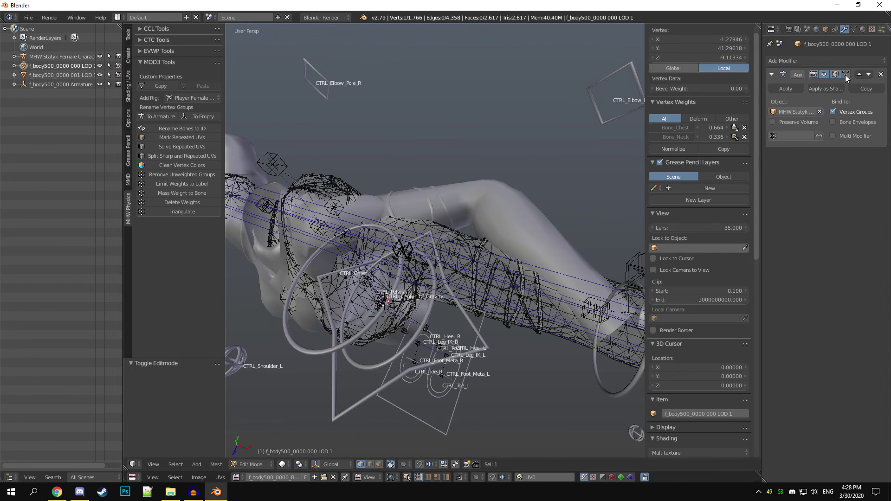
click(846, 76)
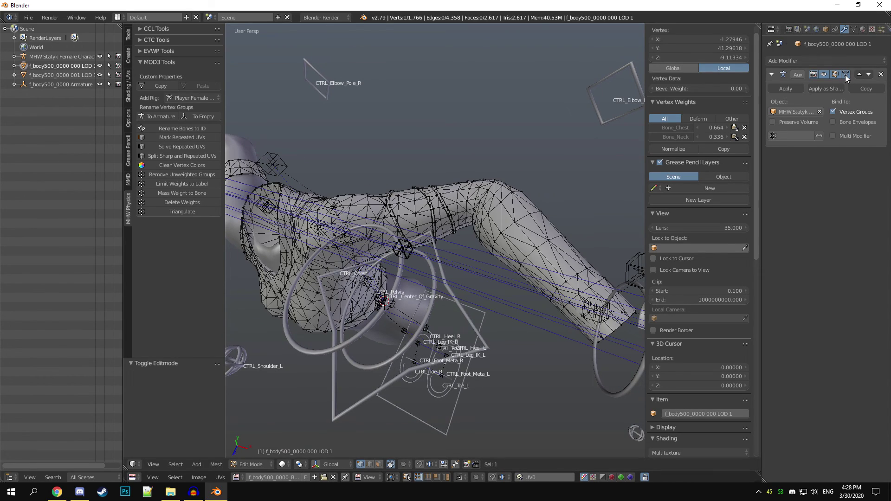
Select a vertex on the outer bend of the left elbow in the posed mesh to examine its vertex weights
scroll(516, 195, up, 6)
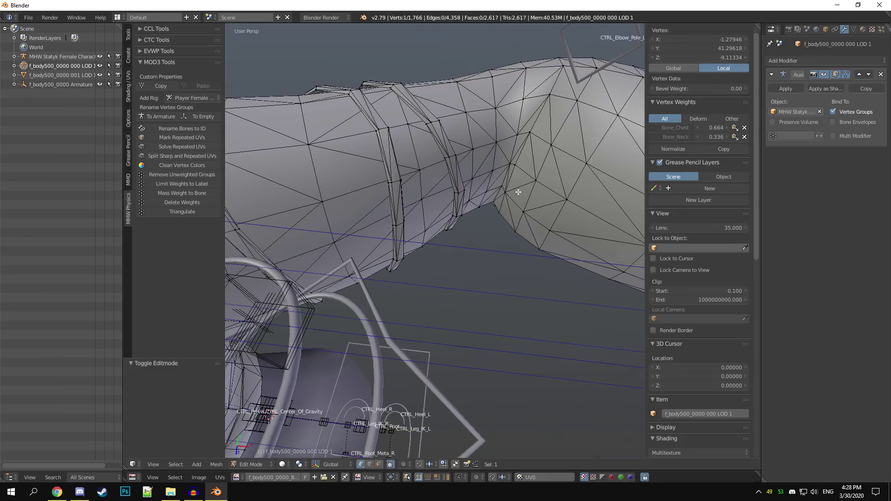
scroll(441, 214, down, 5)
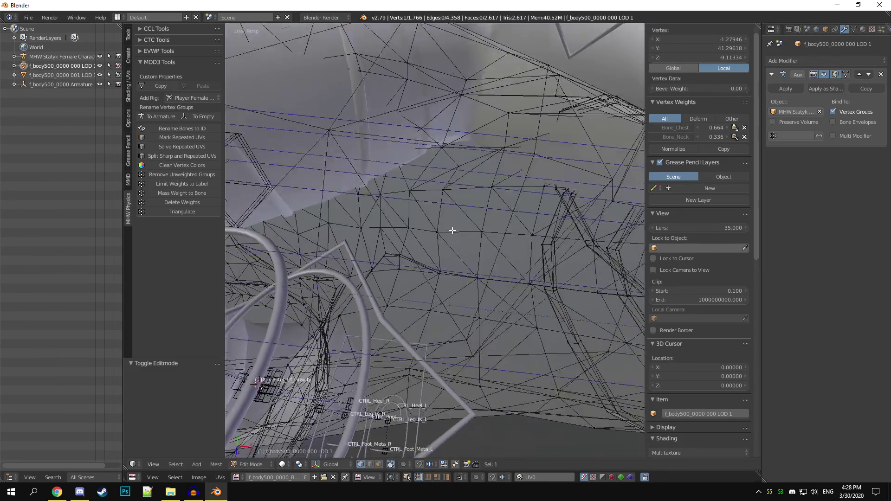
middle_drag(517, 234, 483, 256)
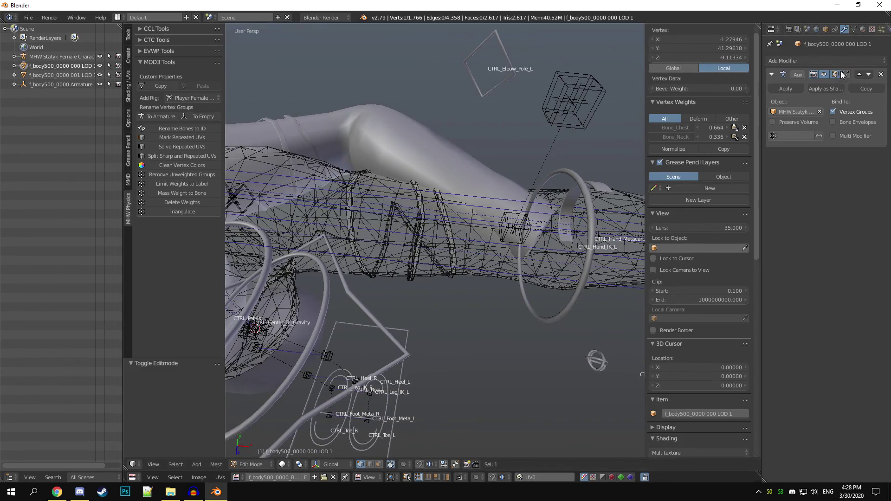
middle_drag(551, 165, 499, 204)
right_click(500, 203)
middle_drag(493, 233, 439, 410)
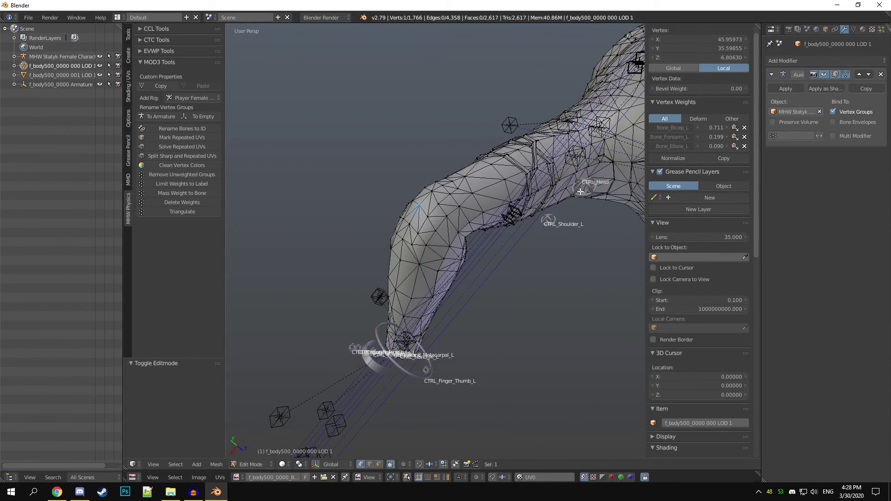
Turn on the Show Weights overlay for the body mesh in Edit Mode
drag(758, 161, 766, 302)
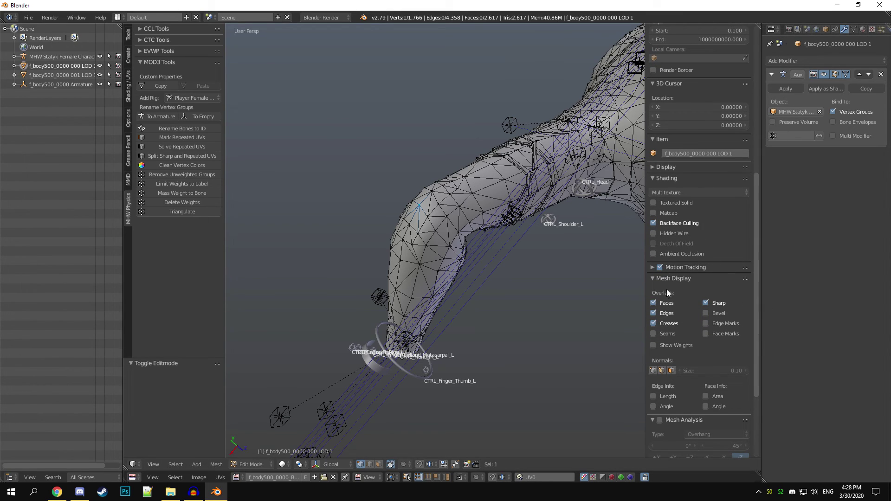
click(654, 345)
middle_drag(510, 301, 372, 353)
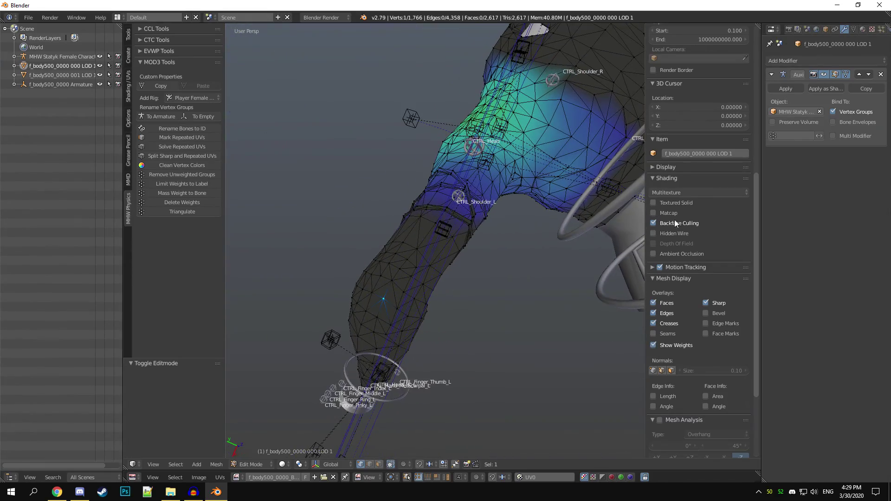
Compare the weight coverage of the vertex groups Bone_Neck, Bone_Waist, Bone_Chest and Bone_Shoulder_R, and make Bone_Elbow_L active
click(853, 29)
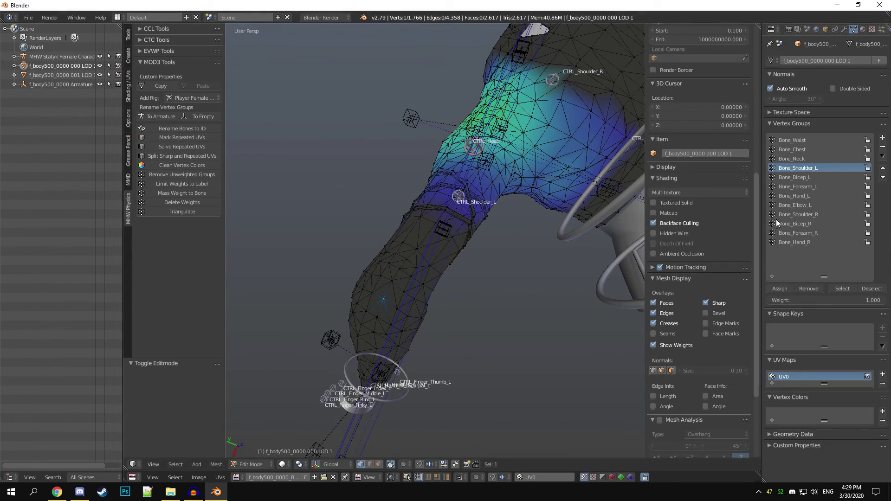
click(801, 160)
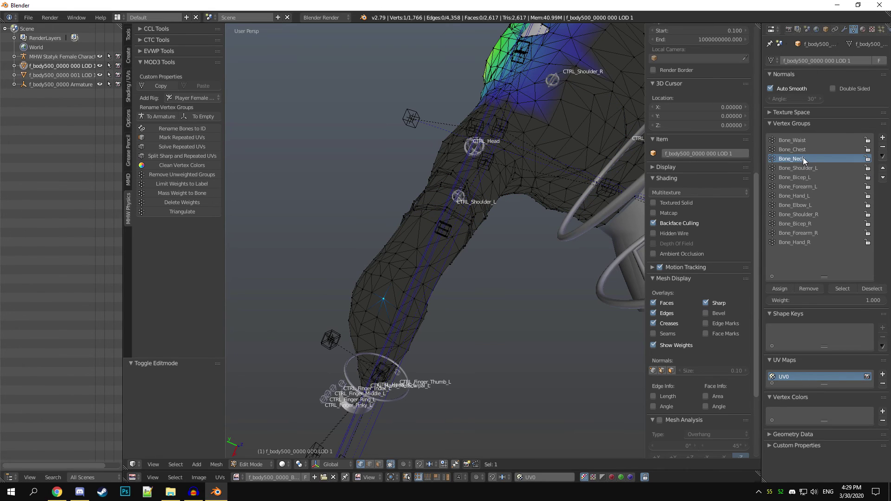
click(806, 140)
click(803, 150)
click(801, 214)
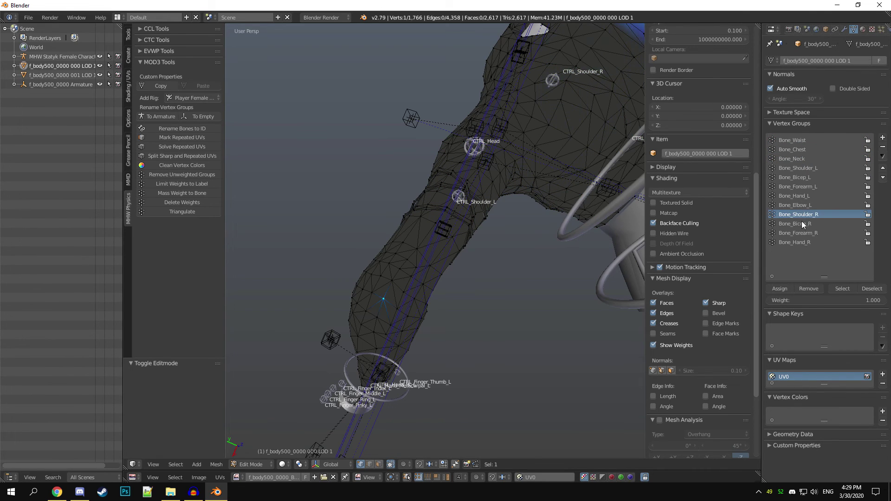
click(808, 205)
Raise the Bone_Elbow_L weight of the selected outer elbow vertex and normalize it along with a neighbouring vertex
scroll(406, 226, up, 3)
middle_drag(407, 226, 520, 195)
scroll(695, 166, up, 12)
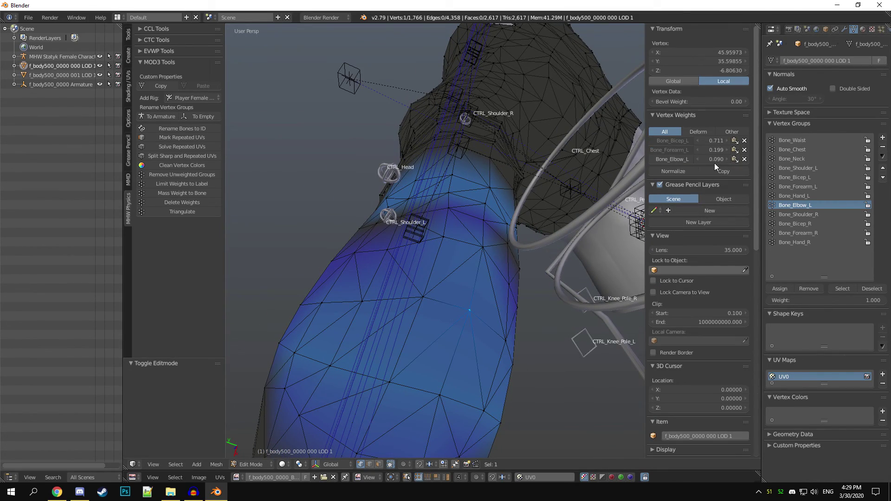
drag(710, 159, 747, 161)
click(686, 169)
right_click(430, 293)
click(684, 172)
Select another vertex on the outer bend of the left elbow and increase its Bone_Elbow_L weight
middle_drag(464, 279, 533, 241)
scroll(508, 253, up, 3)
right_click(508, 253)
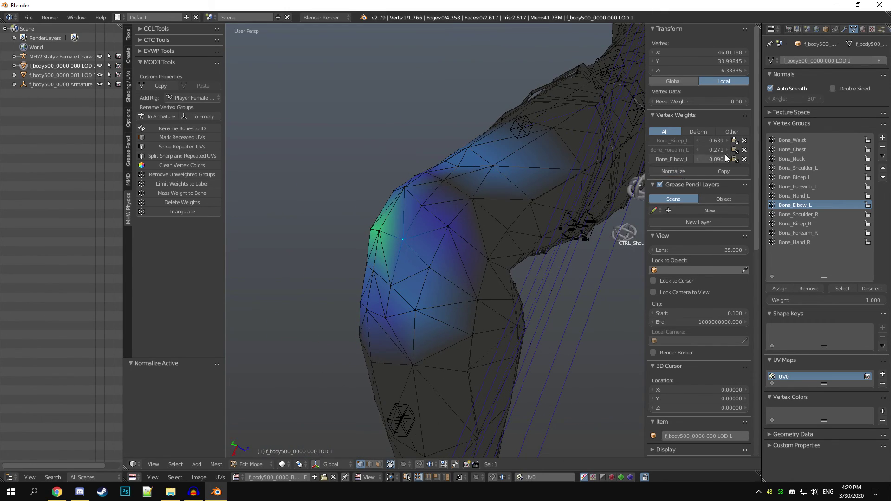
drag(714, 159, 738, 159)
middle_drag(534, 241, 603, 222)
Examine how two neighbouring elbow vertices are weighted across Bone_Forearm_L, Bone_Bicep_L and Bone_Elbow_L
right_click(442, 240)
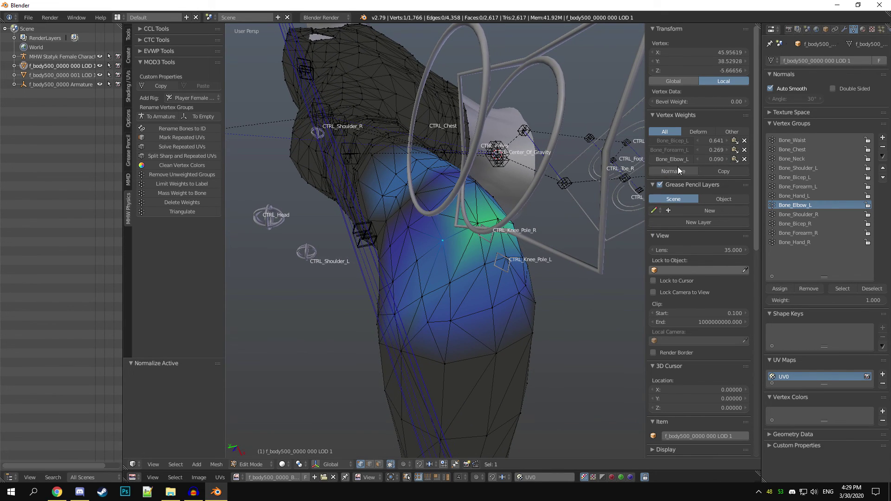
click(674, 150)
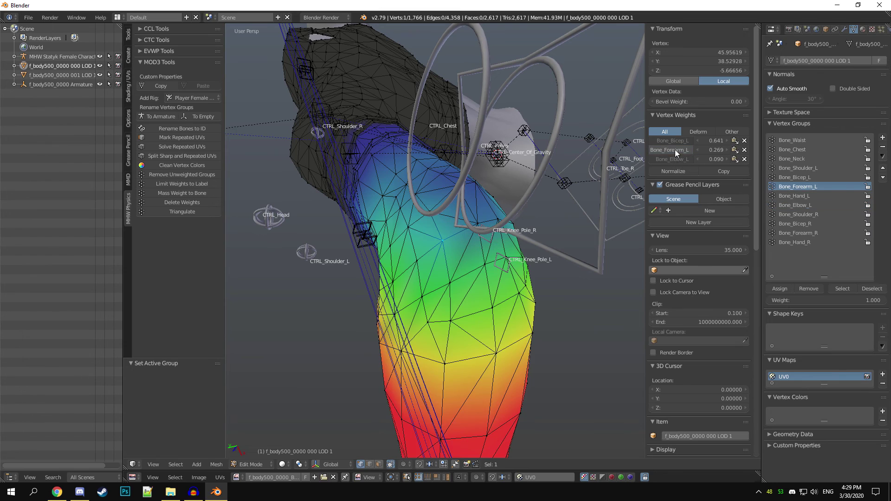
middle_drag(675, 142, 648, 171)
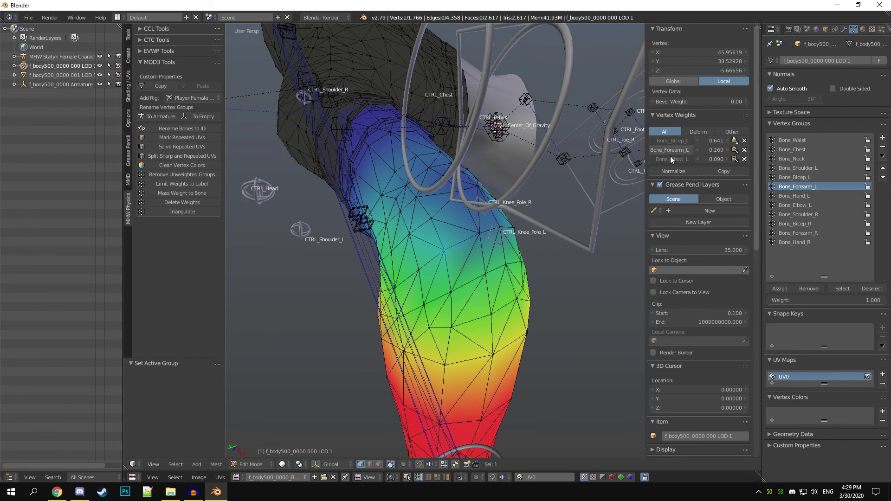
click(669, 140)
right_click(480, 229)
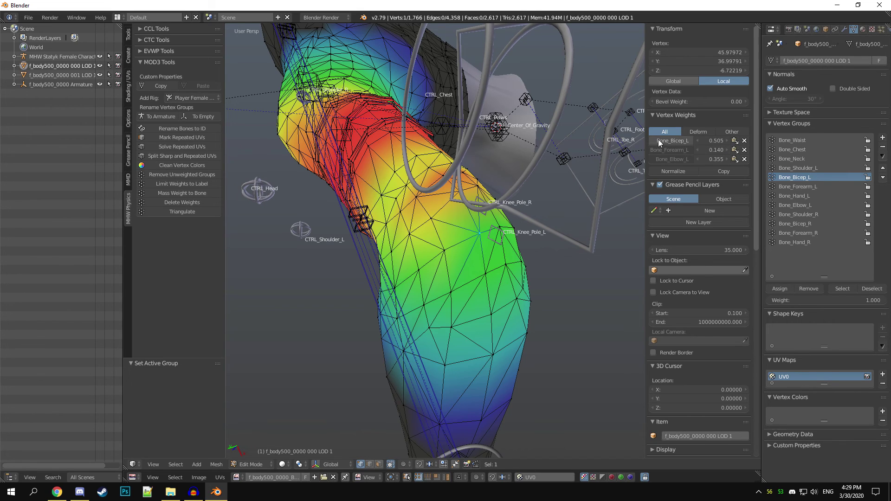
click(676, 159)
click(674, 149)
click(676, 140)
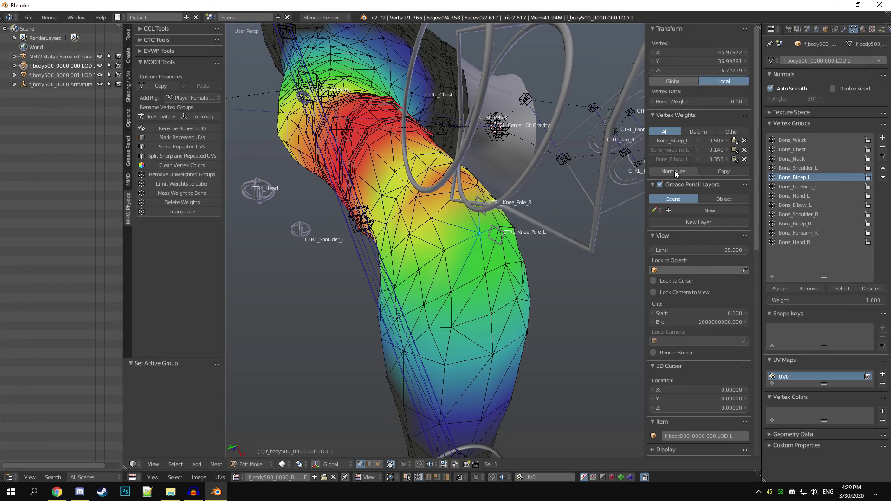
click(674, 178)
Raise the Bone_Elbow_L weight of the vertex beside the elbow tip and normalize its weights, giving Bone_Elbow_L 0.215
mouse_move(418, 269)
middle_down()
mouse_move(487, 199)
mouse_move(591, 191)
mouse_move(424, 173)
mouse_move(417, 277)
middle_up()
right_click(456, 238)
drag(712, 159, 725, 159)
click(673, 171)
middle_drag(410, 319, 487, 229)
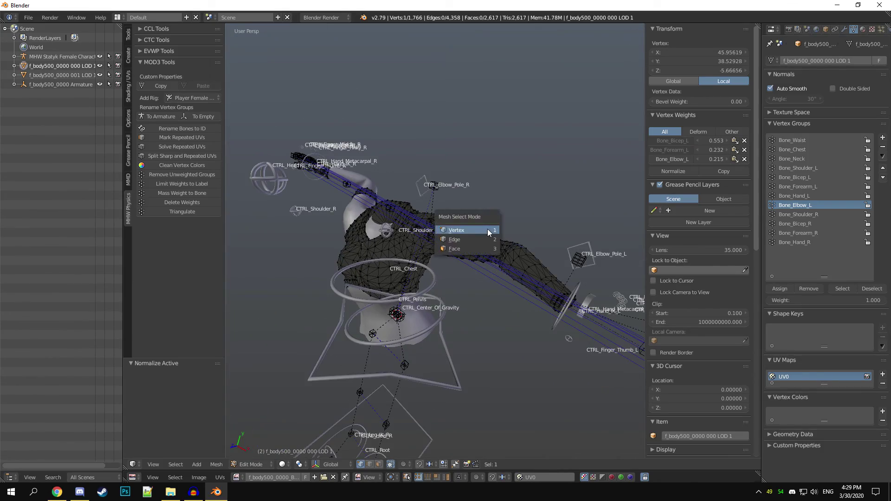
Leave Edit Mode on the body mesh and put the female character rig into Pose Mode
key(Tab)
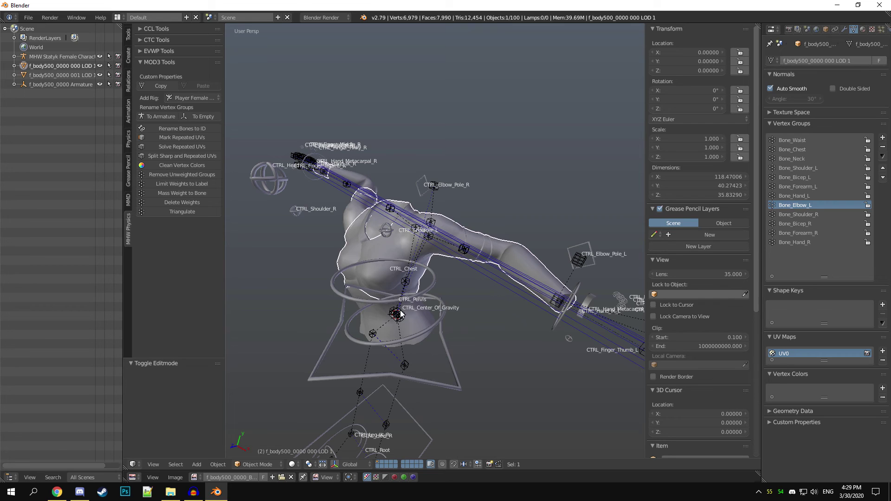
right_click(437, 278)
key(ctrl+Tab)
key(ctrl+Tab)
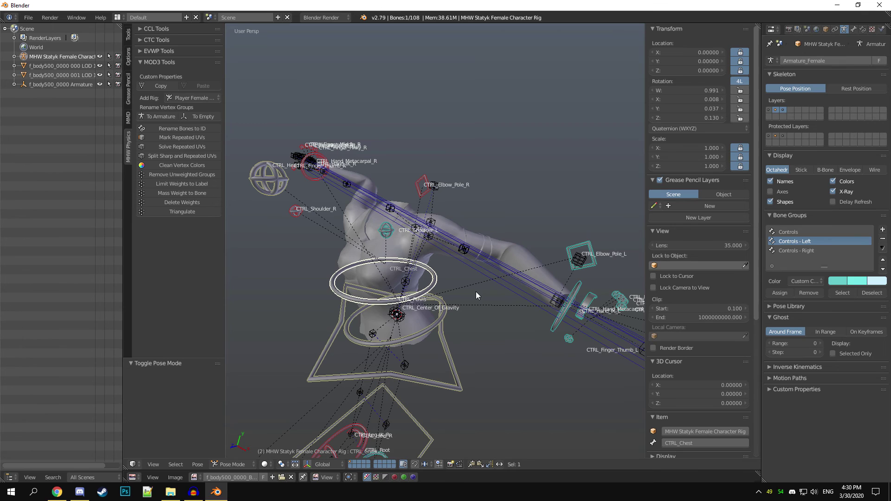
Clear the pose transforms of the CTRL_Chest control and the rotation of all the rig's bones
key(alt+r)
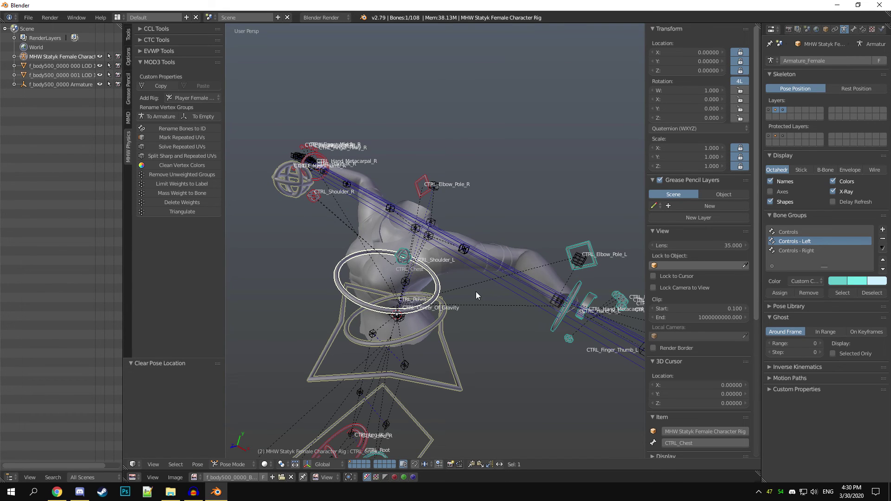
key(a)
key(alt+r)
key(a)
key(alt+r)
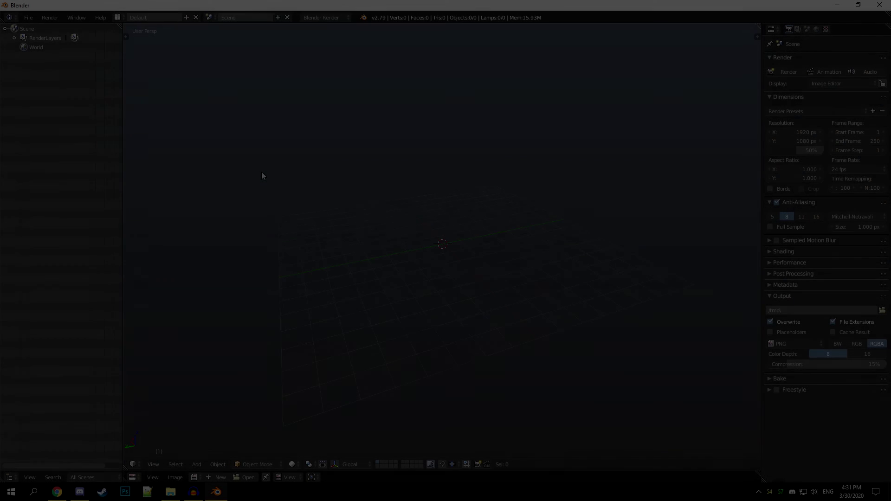
Start an MHW MOD3 import in the empty scene and open the chunkG0 folder inside _Chunk
key(space)
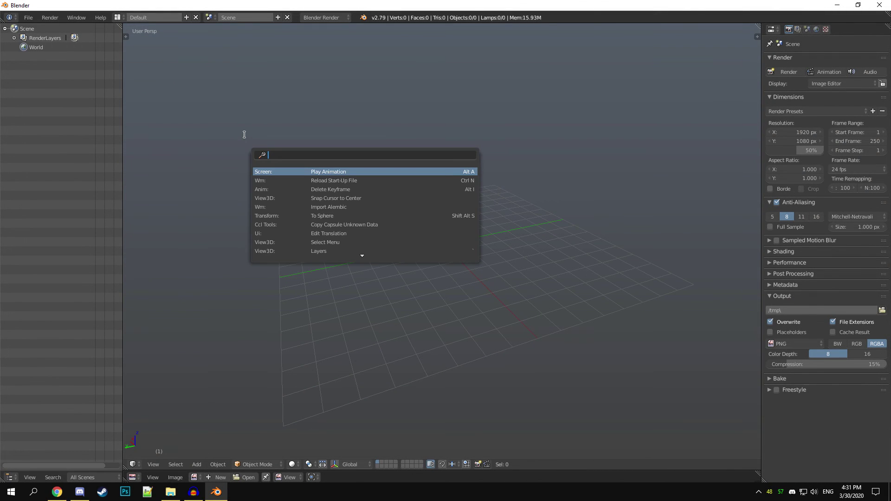
click(32, 19)
mouse_move(48, 195)
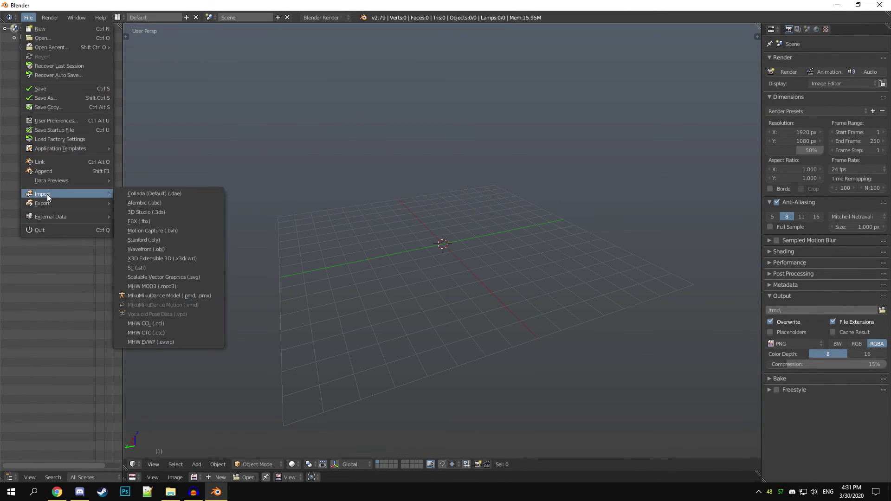
click(165, 285)
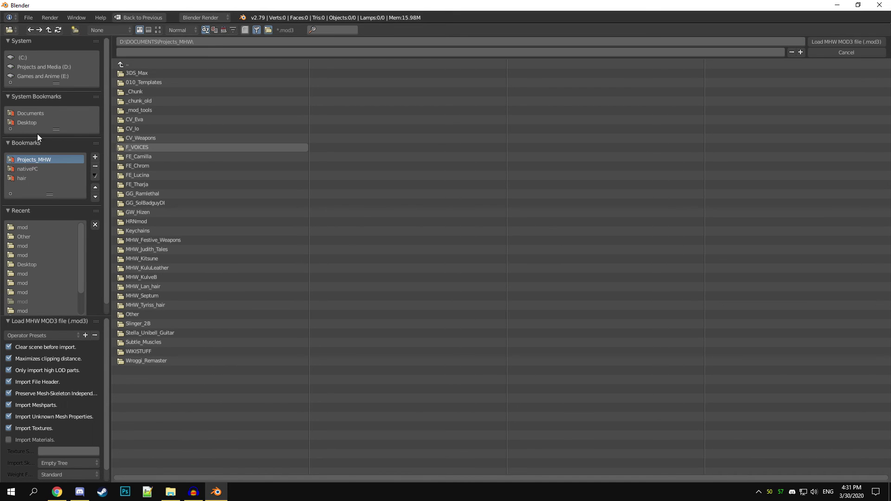
click(151, 92)
click(156, 73)
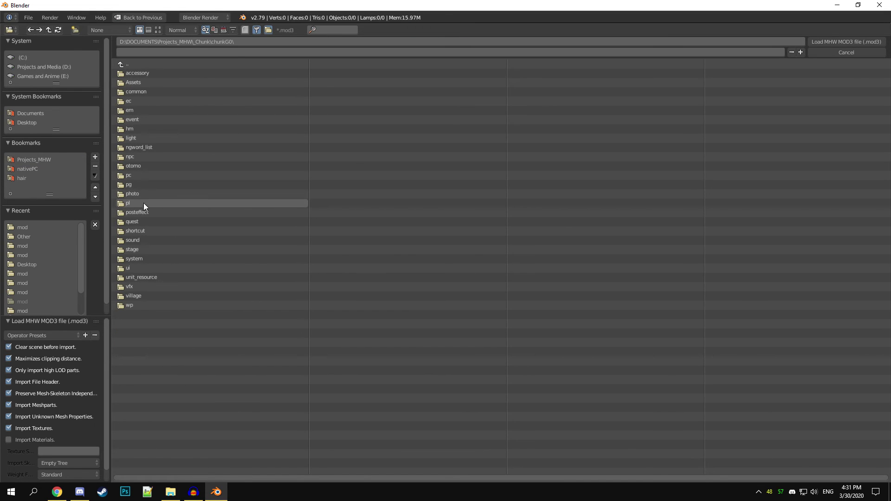
Import f_body001_0000.mod3 from pl\f_equip\pl001_0000\body\mod with the current import options
click(142, 210)
click(148, 91)
click(152, 80)
click(128, 65)
click(148, 74)
click(144, 81)
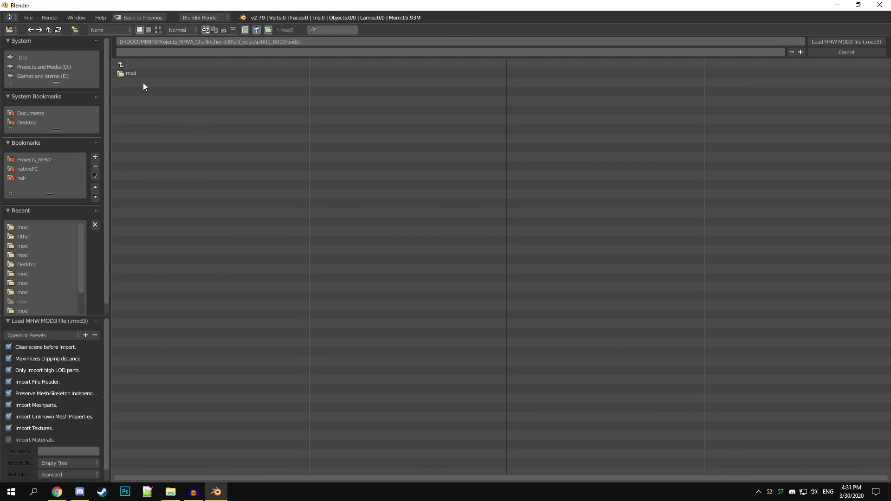
click(145, 73)
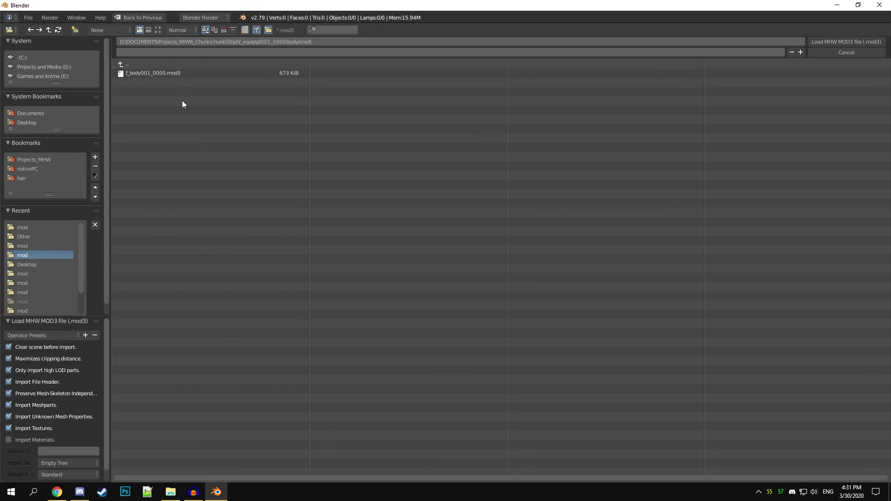
click(174, 73)
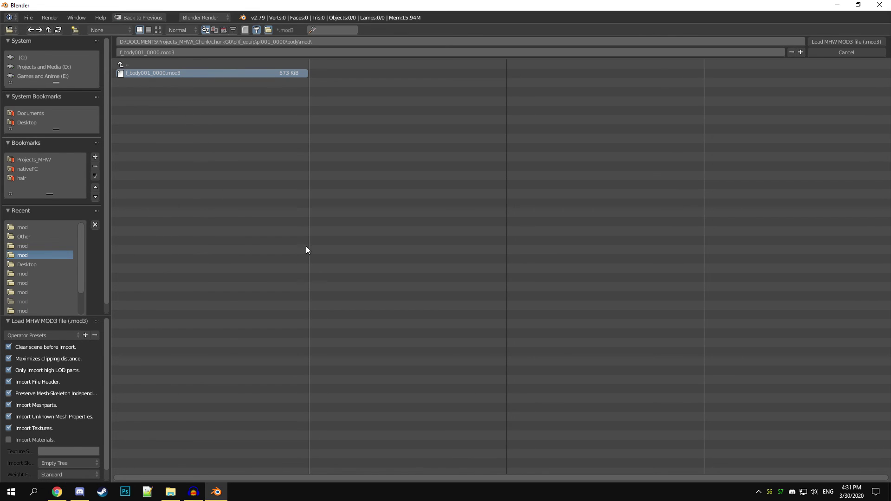
key(Return)
Select the imported f_body001_0000 mesh and switch it to Weight Paint mode
scroll(375, 221, down, 6)
mouse_move(443, 237)
middle_down()
mouse_move(478, 392)
mouse_move(615, 295)
mouse_move(493, 213)
middle_up()
right_click(493, 213)
key(ctrl+Tab)
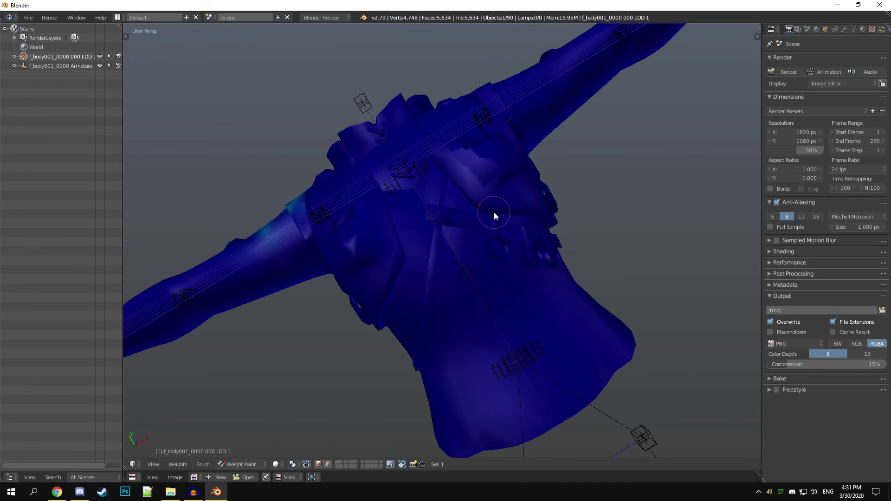
mouse_move(612, 176)
middle_down()
mouse_move(644, 335)
mouse_move(584, 290)
middle_up()
Set the weight paint option Show Zero Weights to Active
key(t)
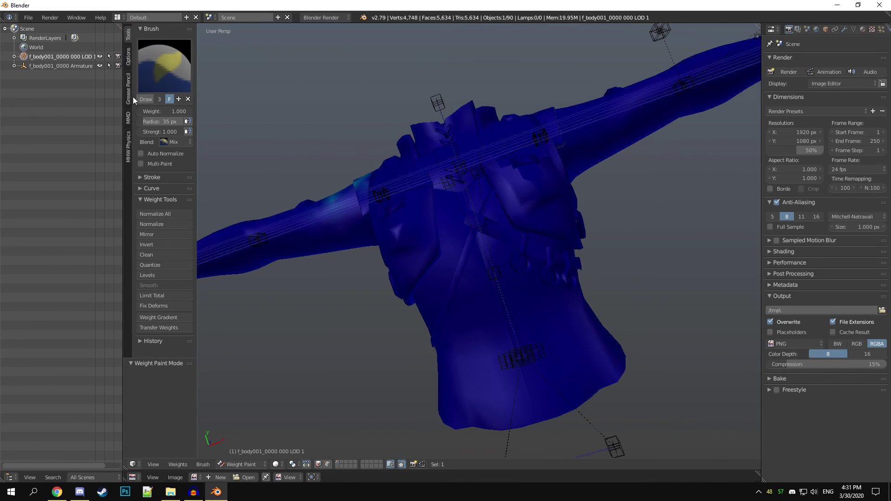
click(128, 57)
click(162, 195)
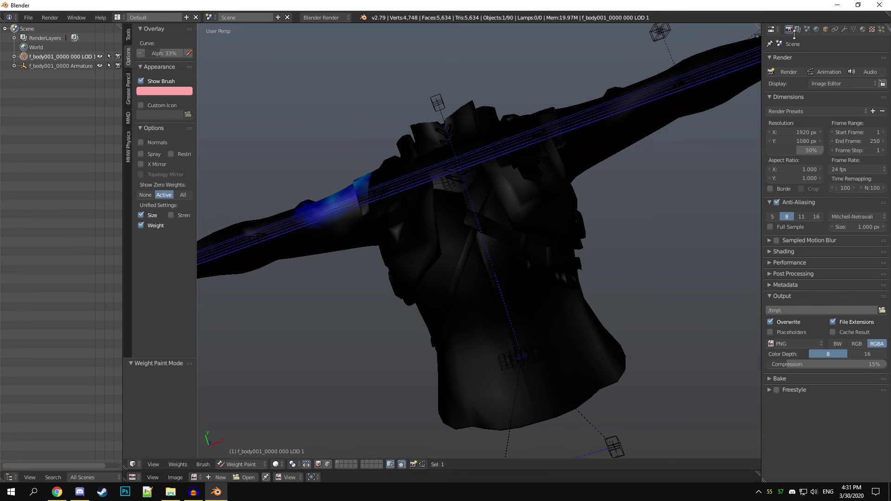
Show the mesh's vertex groups in an enlarged list and sort them by name, starting from the first group
click(853, 28)
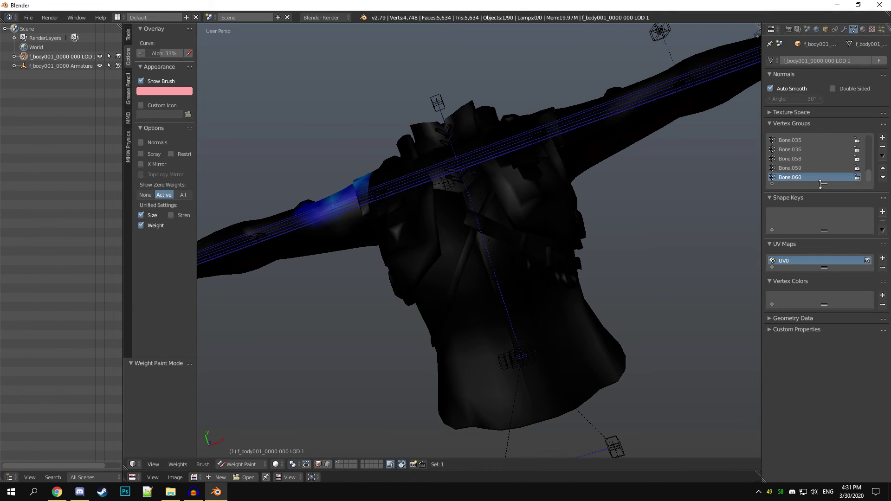
drag(820, 184, 823, 277)
click(882, 156)
click(866, 166)
drag(867, 177, 866, 150)
Inspect the painted weights of the vertex groups Bone.000 through Bone.004 and Bone.006 on the torso and neck
click(815, 142)
click(809, 150)
mouse_move(479, 254)
middle_down()
mouse_move(346, 214)
mouse_move(414, 174)
mouse_move(496, 220)
mouse_move(483, 251)
mouse_move(491, 268)
middle_up()
click(797, 159)
click(795, 168)
click(814, 177)
middle_drag(557, 222, 487, 265)
click(790, 186)
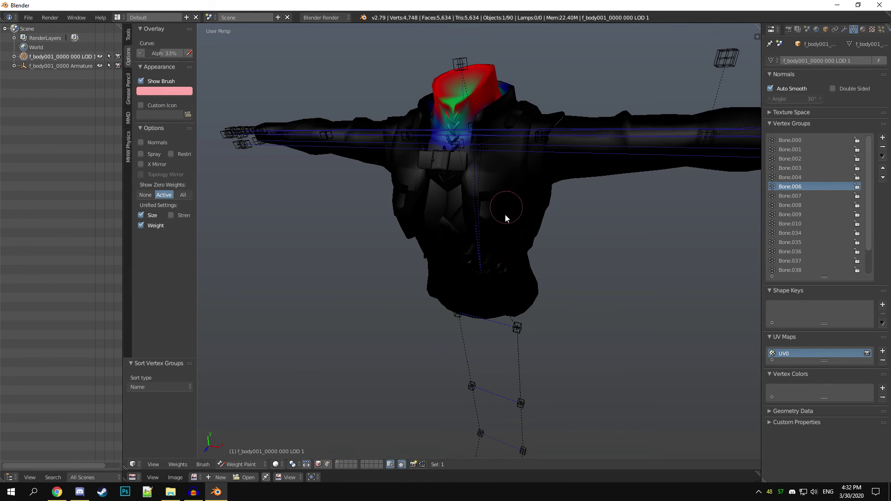
Inspect the arm weights of Bone.007, Bone.008, Bone.034 and Bone.035, and return to Object Mode
middle_drag(506, 211, 529, 218)
click(806, 197)
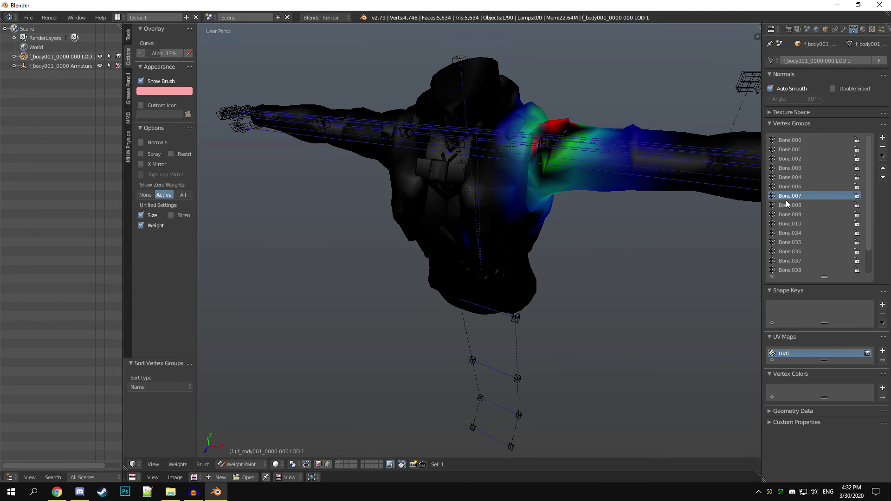
click(785, 203)
click(801, 233)
middle_drag(446, 242, 521, 273)
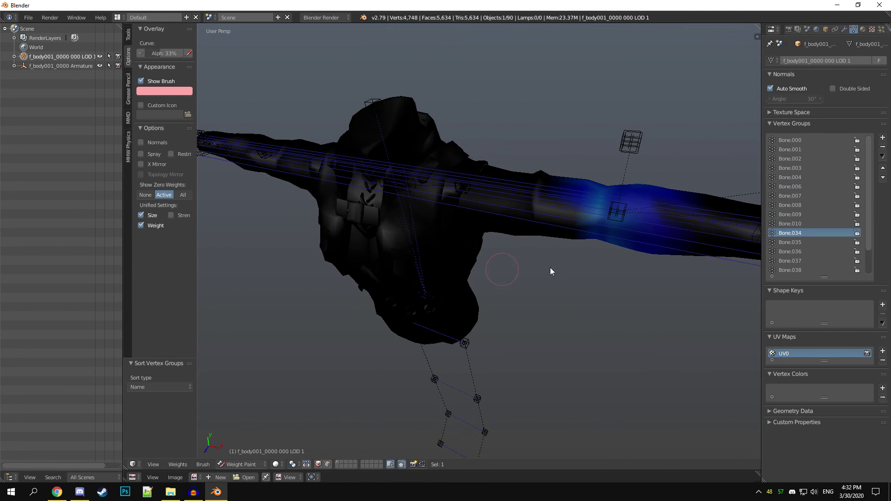
click(790, 242)
mouse_move(572, 261)
middle_down()
mouse_move(516, 188)
mouse_move(511, 148)
mouse_move(555, 181)
mouse_move(500, 298)
mouse_move(669, 265)
mouse_move(445, 242)
mouse_move(537, 219)
mouse_move(424, 232)
mouse_move(497, 195)
middle_up()
key(ctrl+Tab)
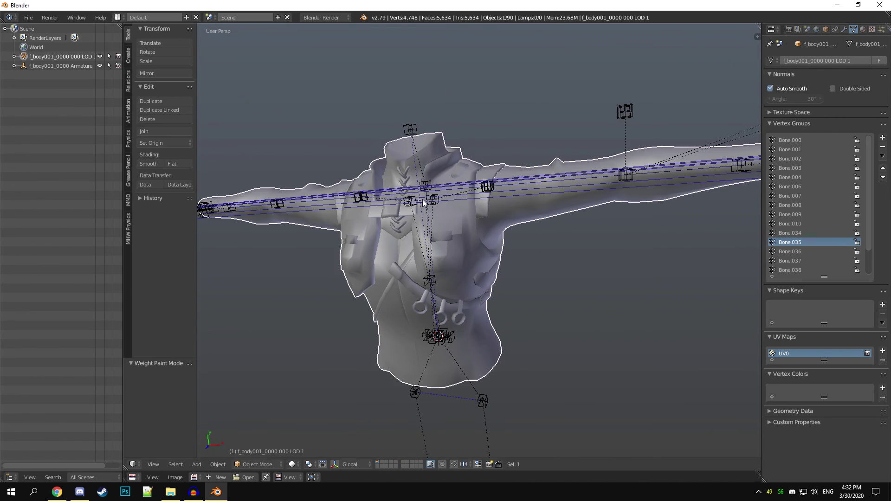
Import f_body001_0000.mod3 as an MHW MOD3 model with the weight format set to Split Weight Notation
click(28, 17)
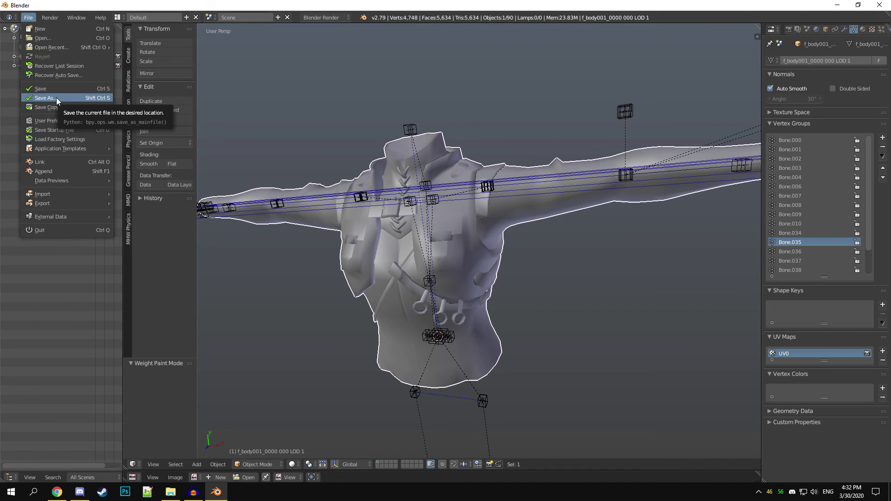
mouse_move(56, 195)
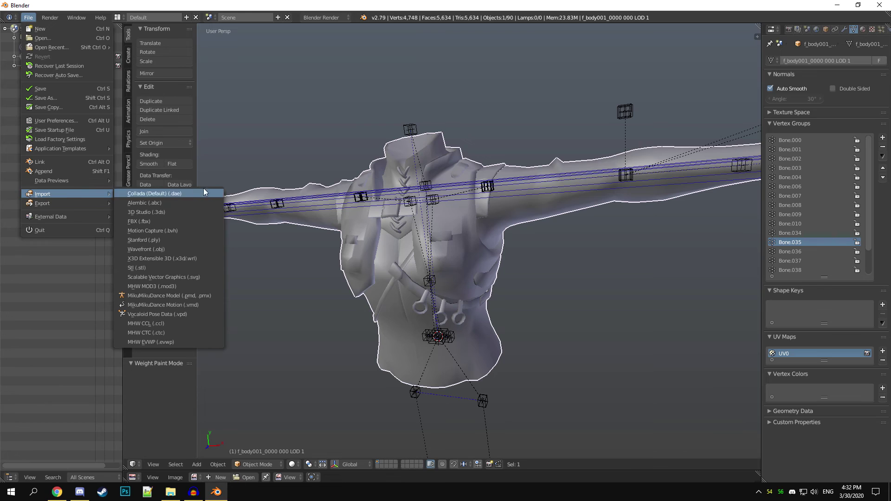
click(167, 285)
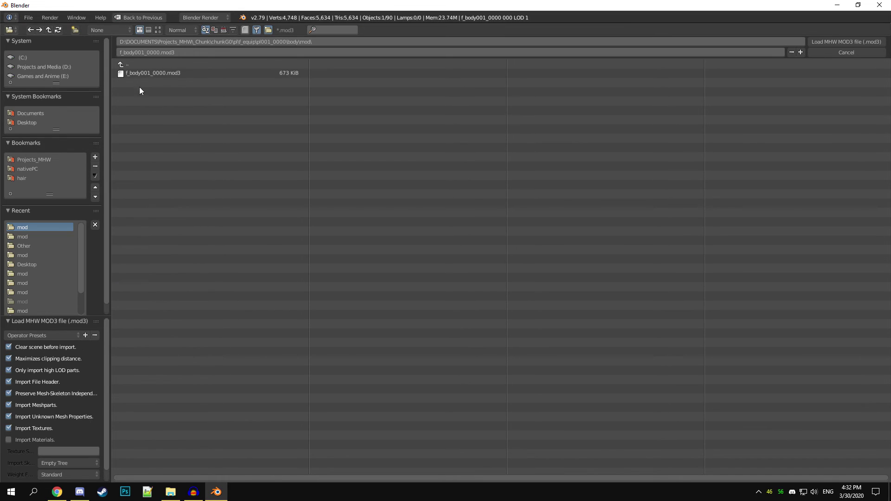
click(70, 473)
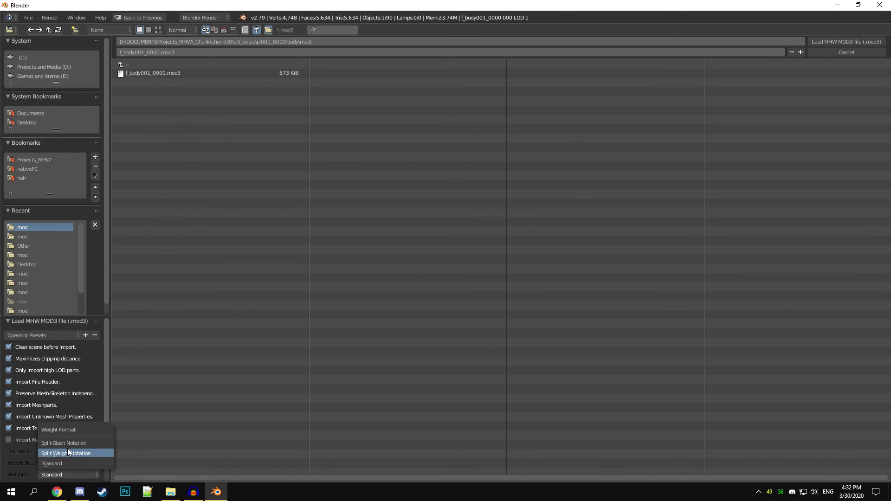
click(71, 454)
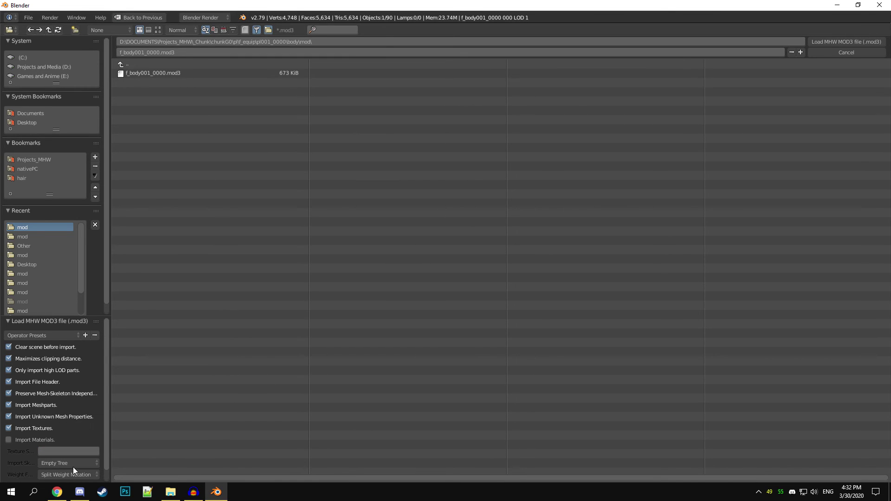
click(73, 470)
click(191, 75)
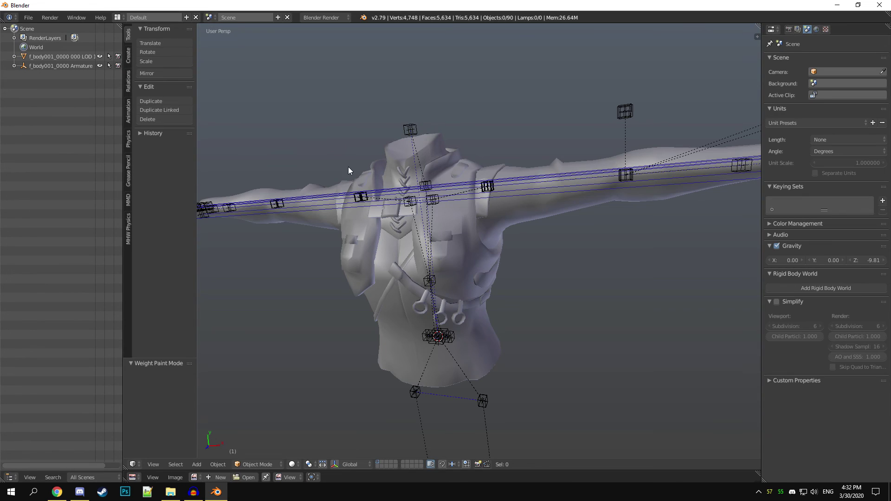
Put the imported body mesh into Weight Paint mode and sort its vertex groups by name, starting from the first group
right_click(463, 236)
middle_drag(463, 236, 480, 230)
key(ctrl+Tab)
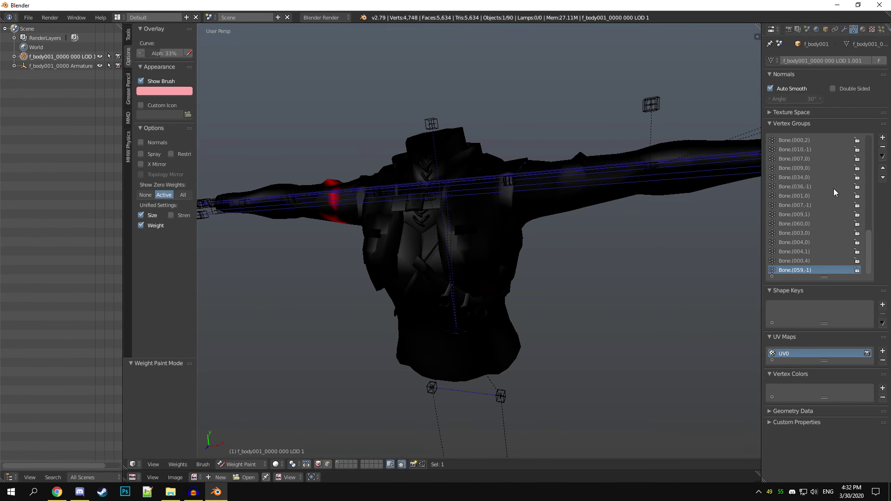
scroll(826, 195, up, 15)
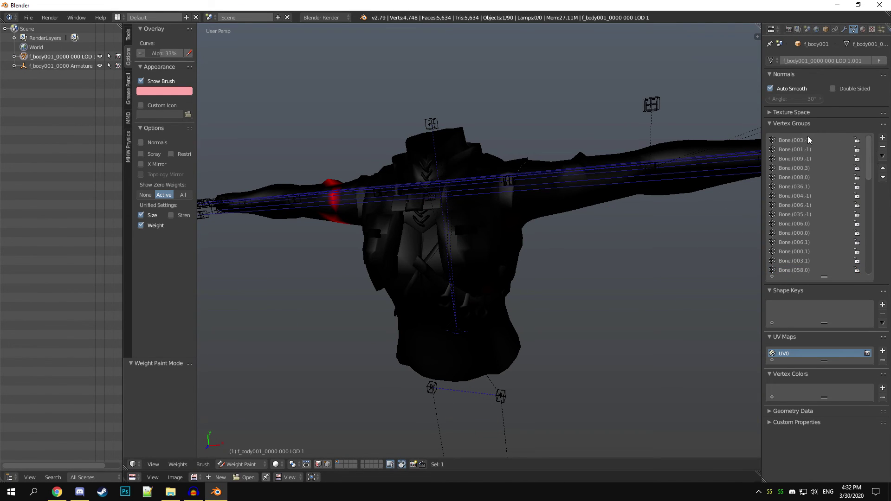
click(806, 140)
click(806, 149)
click(808, 158)
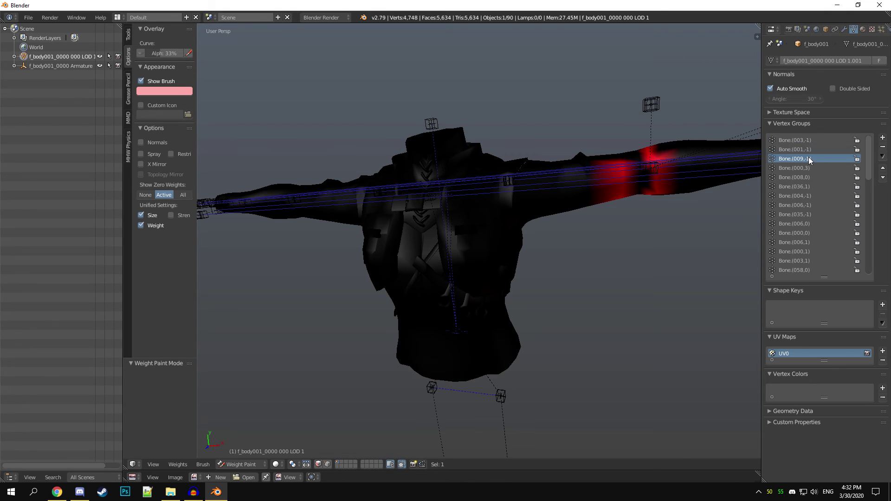
click(882, 157)
click(825, 168)
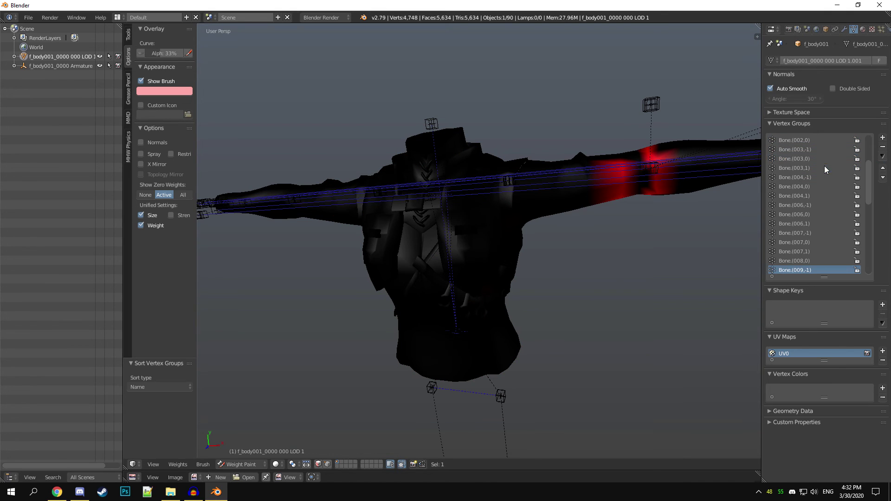
drag(871, 180, 872, 143)
Inspect the painted weights of Bone.(000,0) through Bone.(000,4) and Bone.(001,-1)
click(808, 142)
click(809, 149)
click(810, 159)
click(810, 168)
click(809, 178)
click(809, 186)
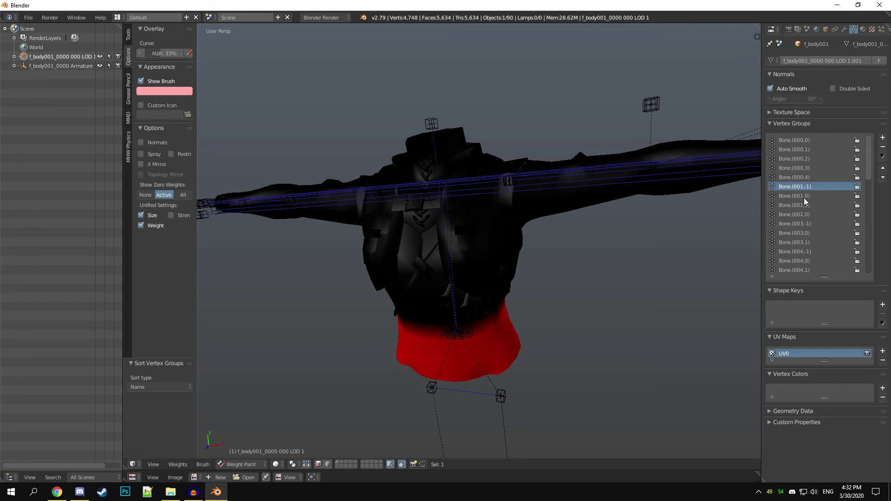
middle_drag(439, 276, 424, 213)
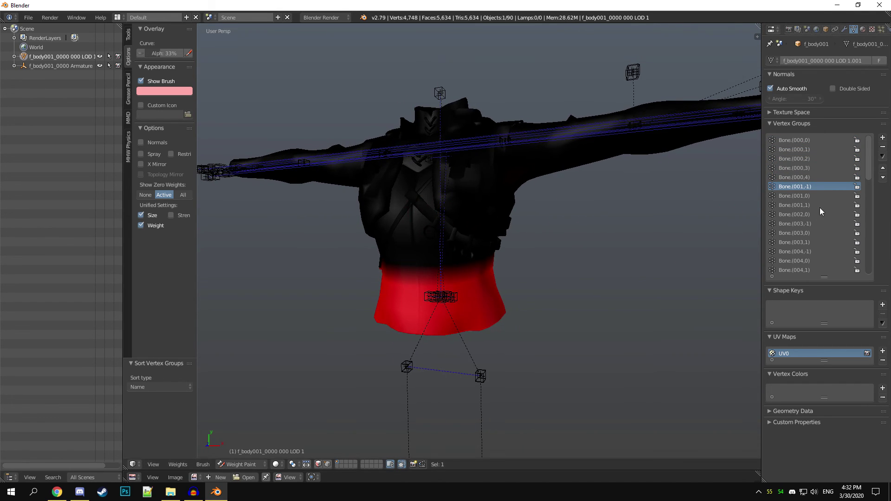
Inspect the torso weights of Bone.(001,0), Bone.(001,1), Bone.(002,0), Bone.(003,-1) and Bone.(003,0)
click(809, 196)
middle_drag(539, 252, 739, 228)
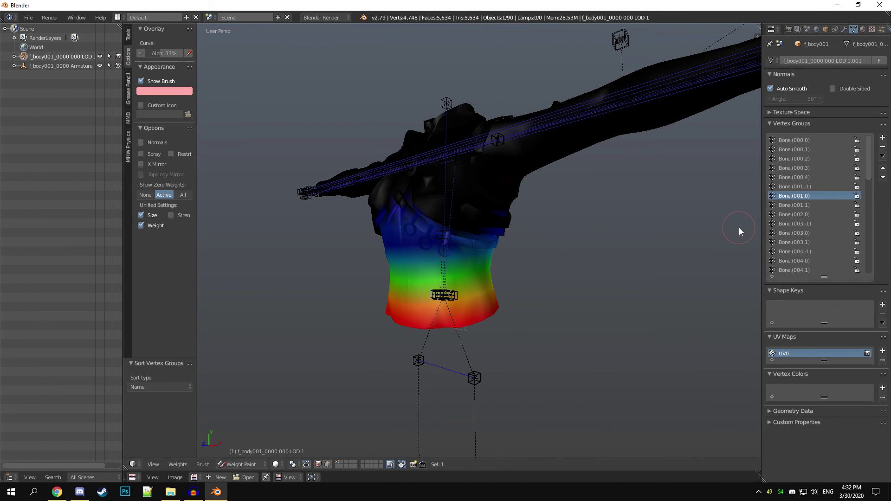
click(811, 206)
click(811, 213)
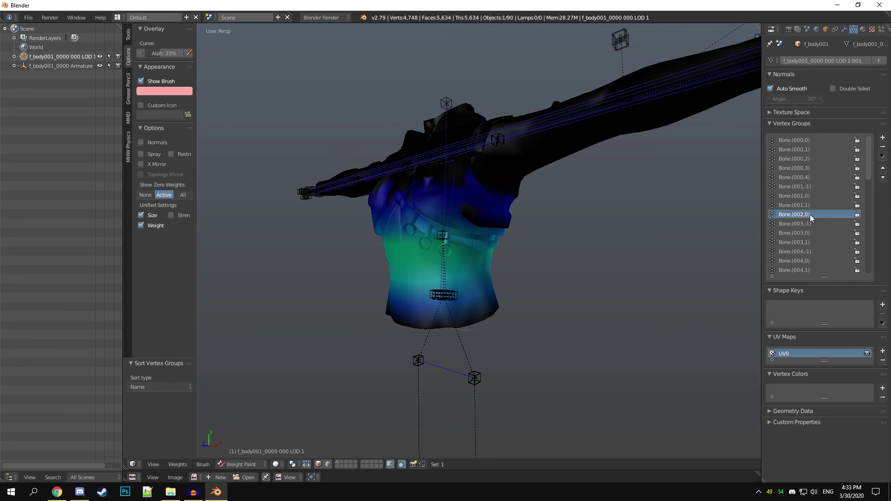
click(811, 222)
click(810, 230)
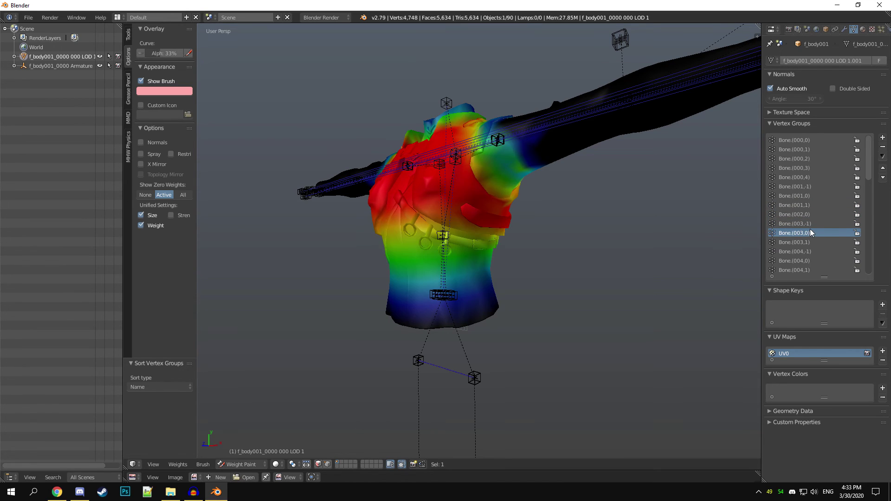
middle_drag(519, 252, 625, 245)
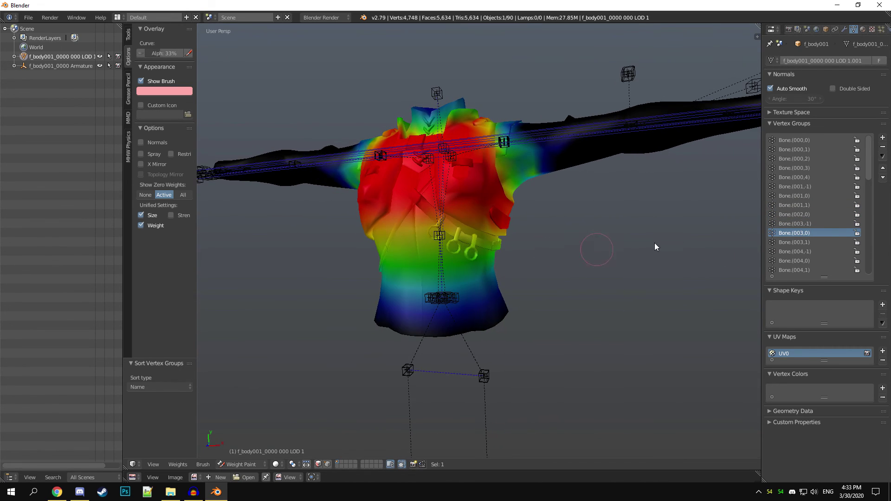
Compare the weights of Bone.(003,-1), Bone.(003,0) and Bone.(003,1), and view those of Bone.(004,-1)
click(817, 225)
click(814, 232)
click(813, 225)
click(811, 233)
click(814, 241)
click(815, 251)
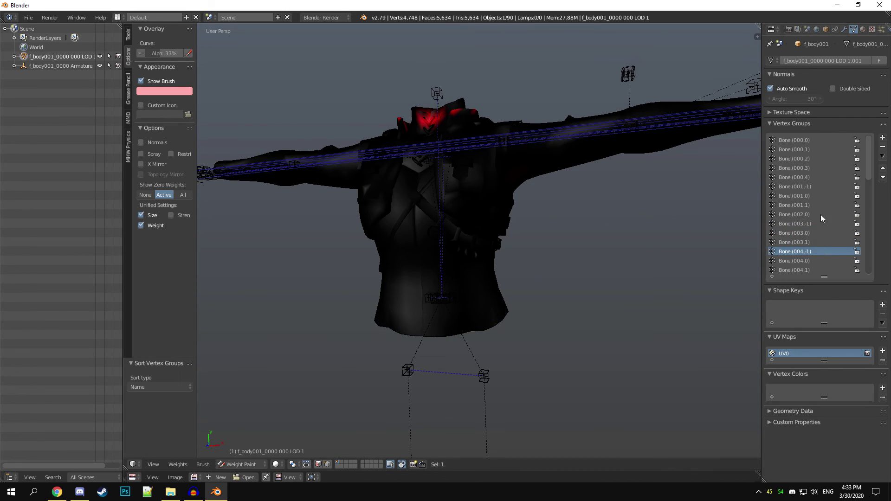
Lock the vertex groups Bone.(001,0), Bone.(002,0) and Bone.(003,0)
click(835, 196)
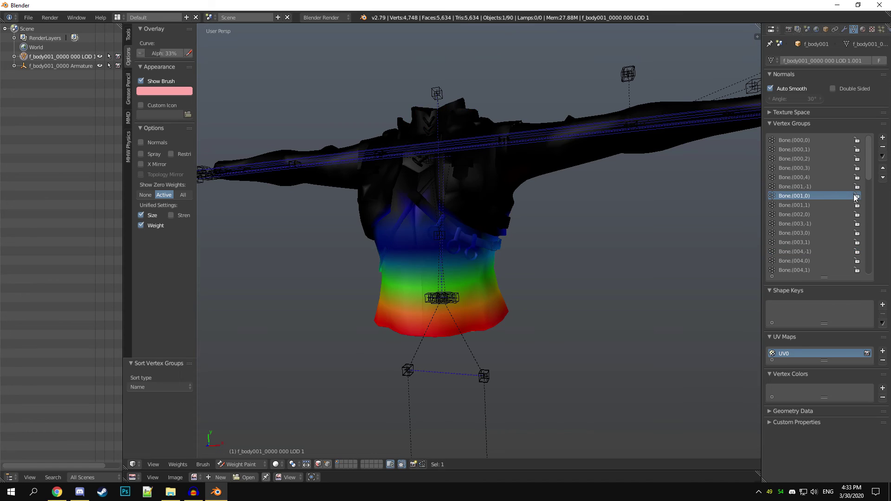
click(857, 197)
click(819, 214)
click(857, 214)
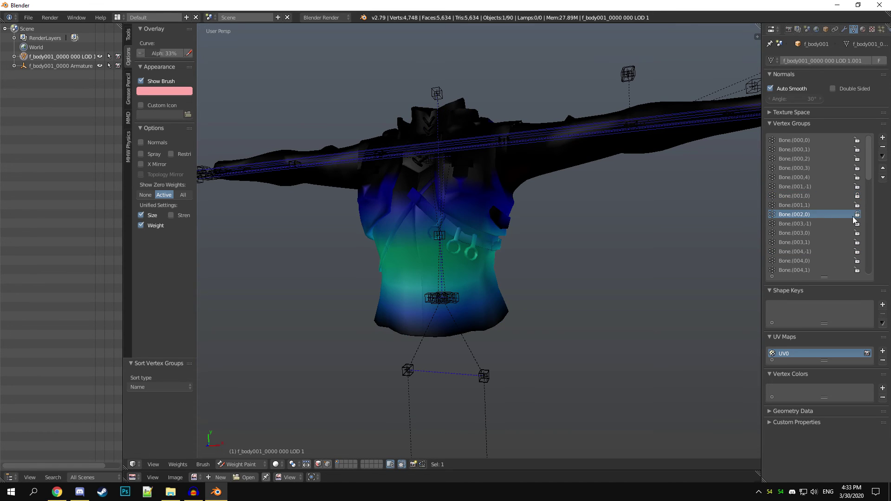
click(817, 233)
click(858, 234)
Lock the vertex groups Bone.(004,0), Bone.(006,0) and Bone.(007,0)
scroll(849, 232, down, 5)
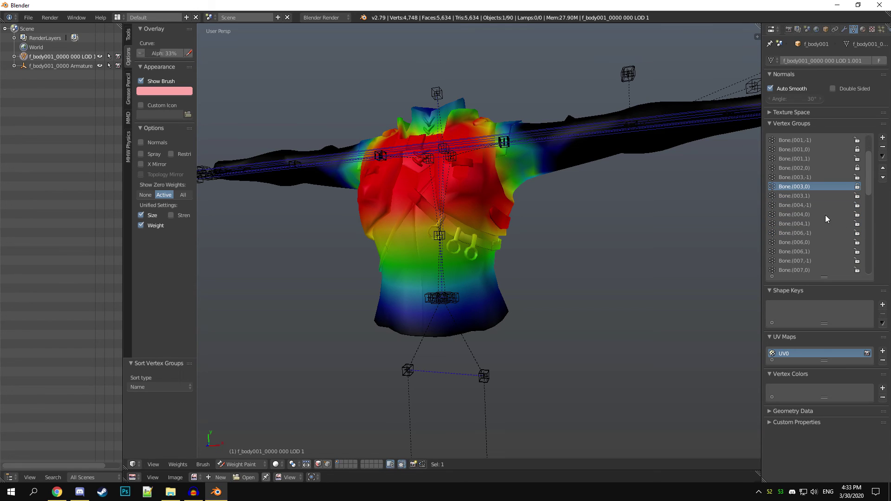
click(826, 214)
click(857, 215)
click(818, 242)
click(857, 242)
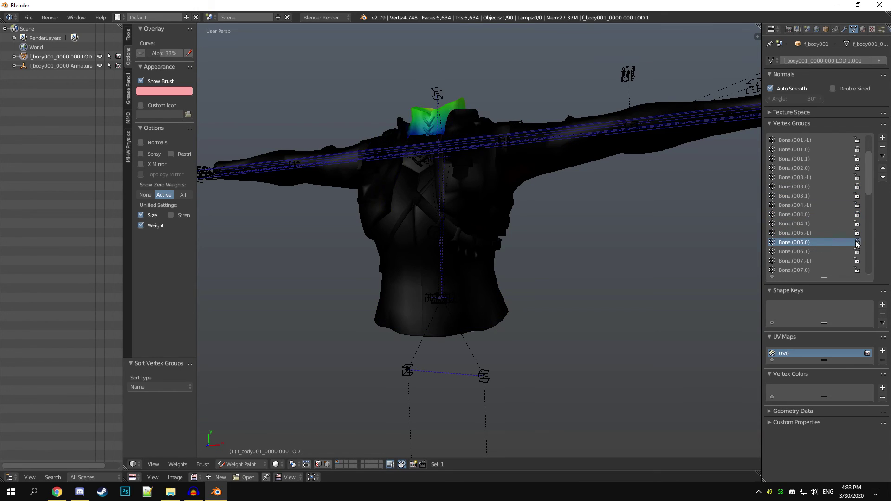
scroll(824, 236, down, 3)
click(813, 242)
click(857, 243)
Lock the vertex groups Bone.(008,0), Bone.(009,0), Bone.(010,0) and Bone.(034,0)
click(811, 261)
scroll(842, 255, down, 6)
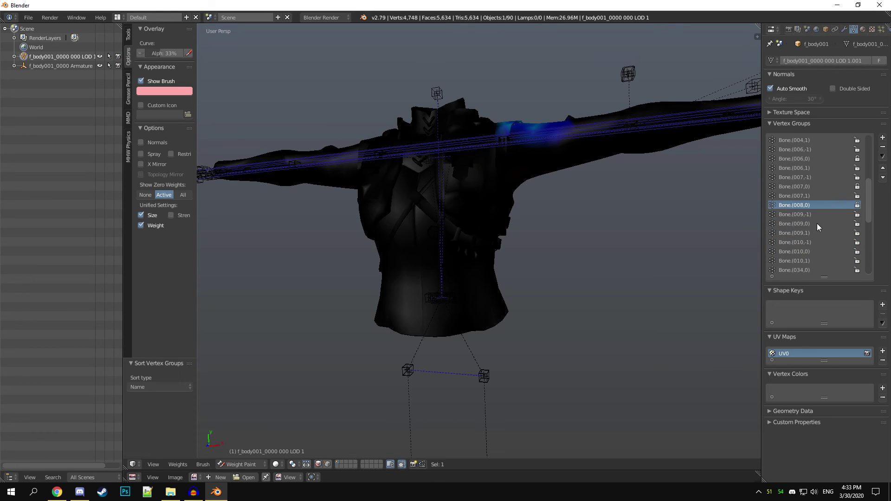
click(817, 224)
click(817, 251)
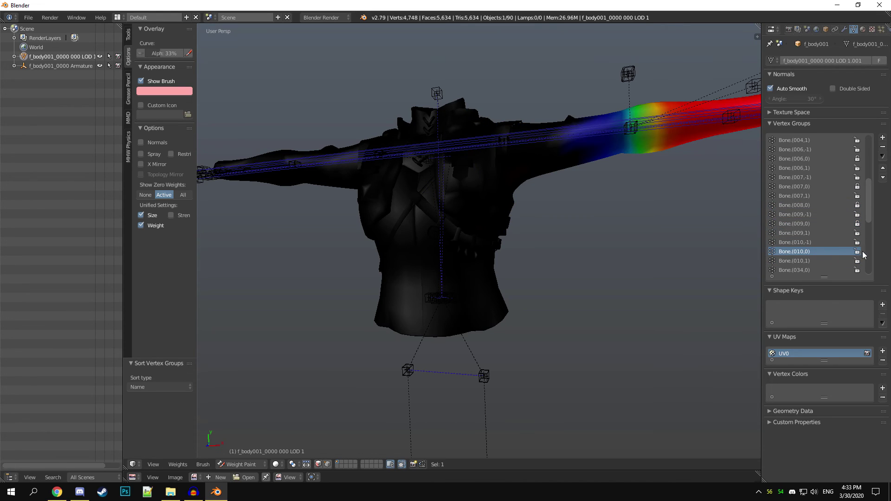
click(824, 270)
scroll(826, 264, down, 3)
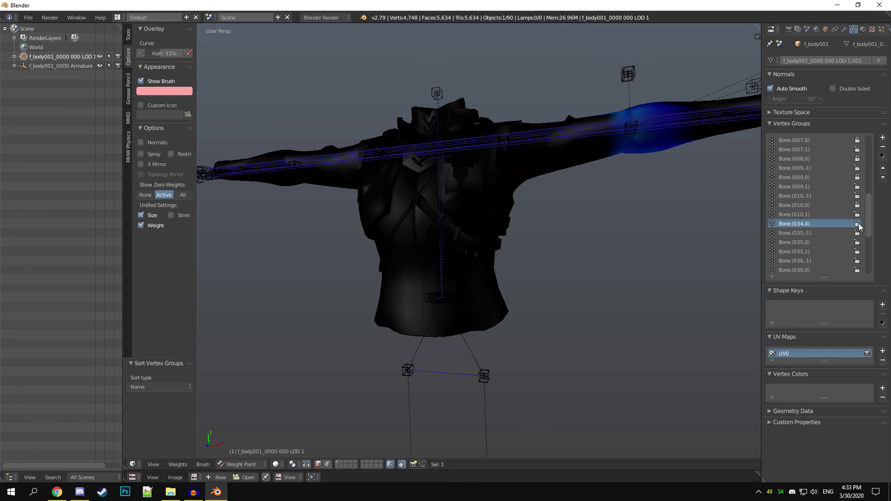
Lock the vertex groups Bone.(035,0), Bone.(036,0), Bone.(037,0) and Bone.(038,0)
click(818, 242)
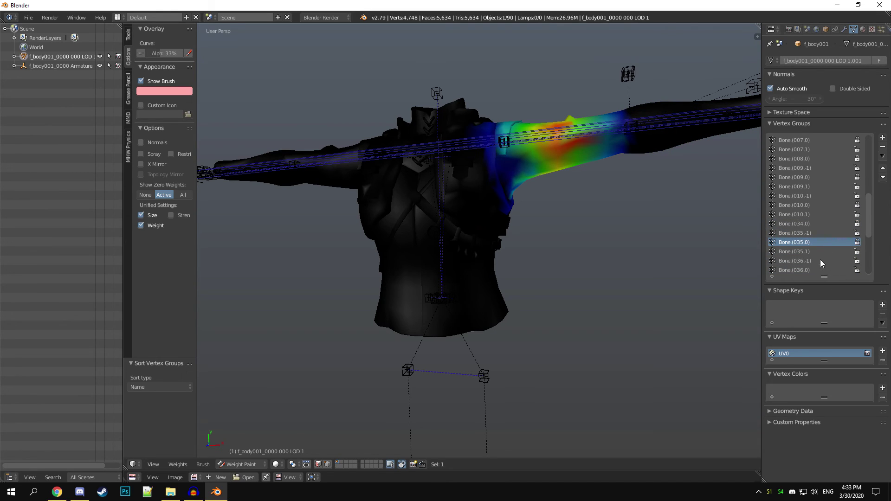
click(817, 271)
scroll(830, 238, down, 11)
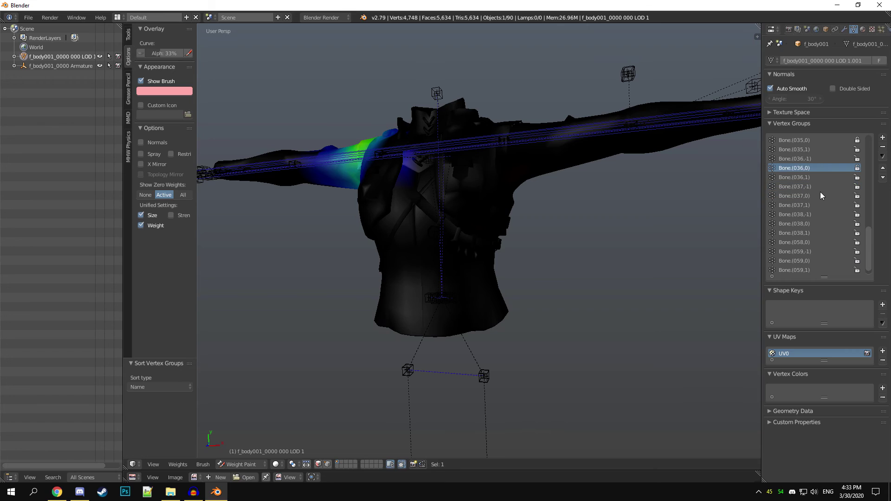
click(817, 195)
click(858, 195)
click(814, 223)
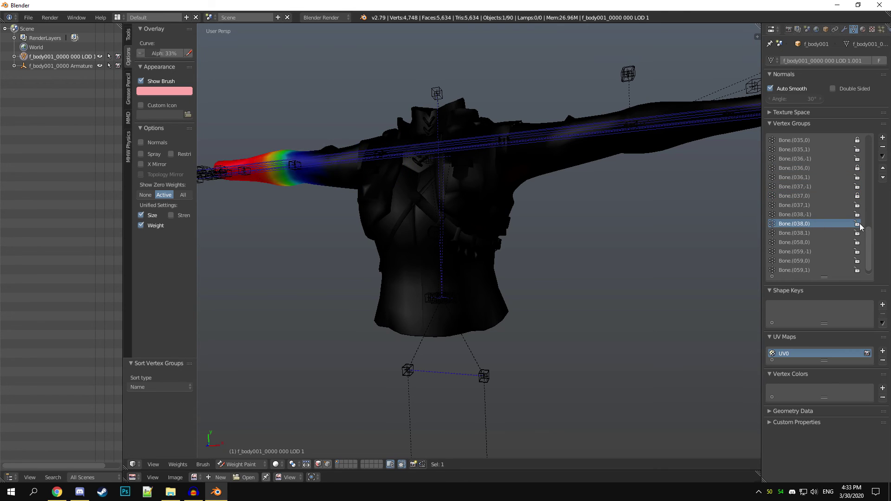
Lock the vertex groups Bone.(058,0), Bone.(059,0) and Bone.(060,0)
click(833, 242)
click(844, 260)
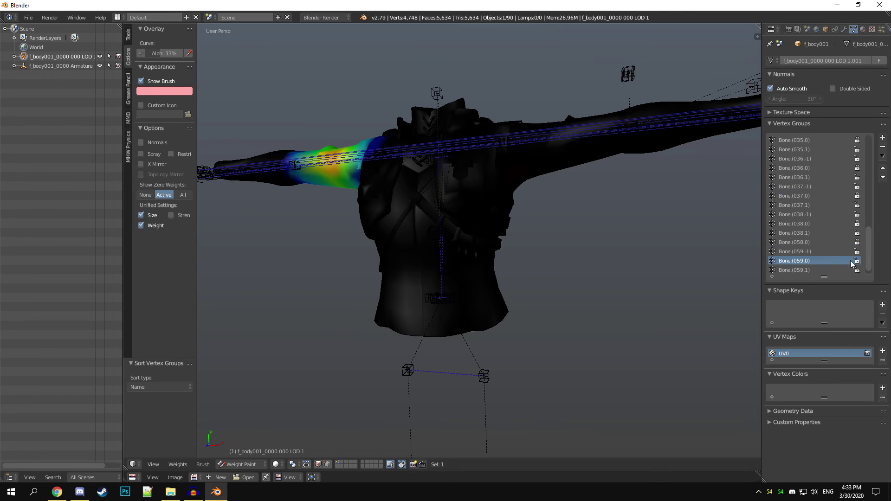
scroll(822, 249, down, 1)
click(823, 270)
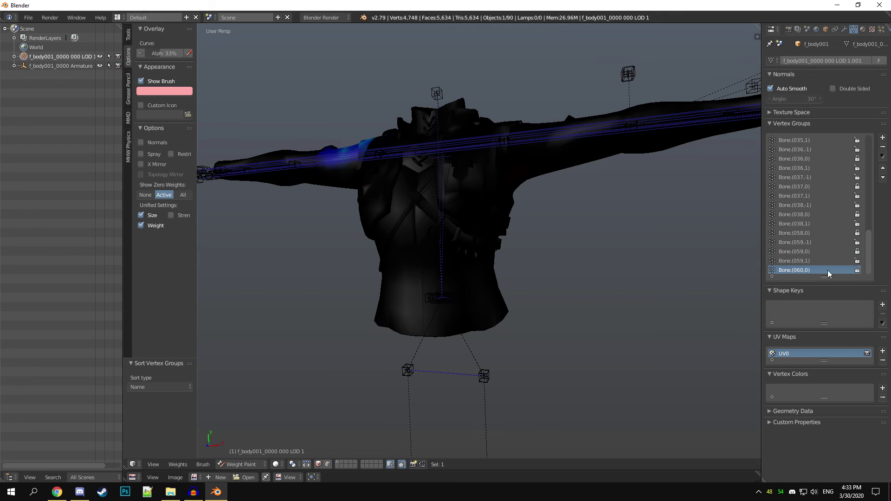
click(858, 270)
Delete all unlocked vertex groups from the body mesh
middle_drag(427, 232, 749, 246)
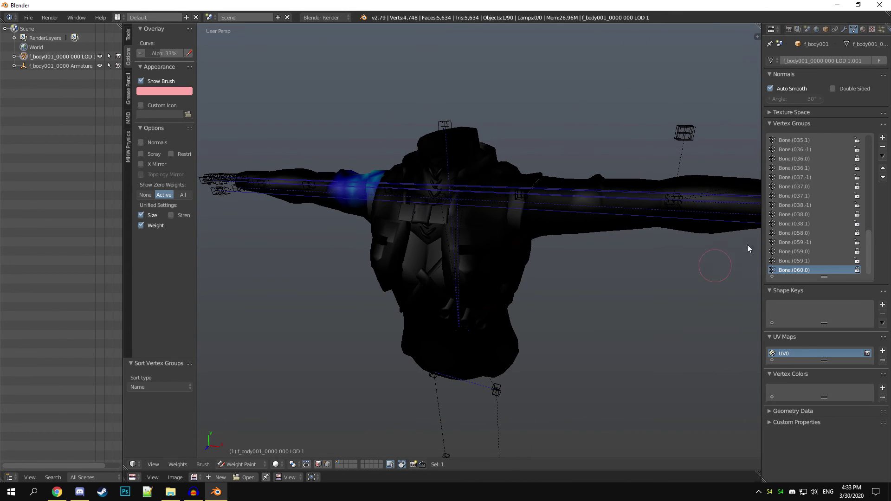
click(882, 157)
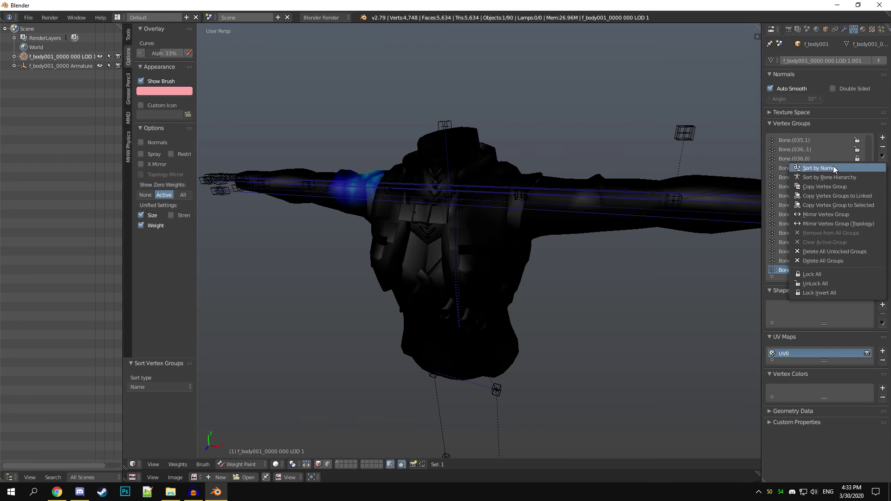
click(828, 251)
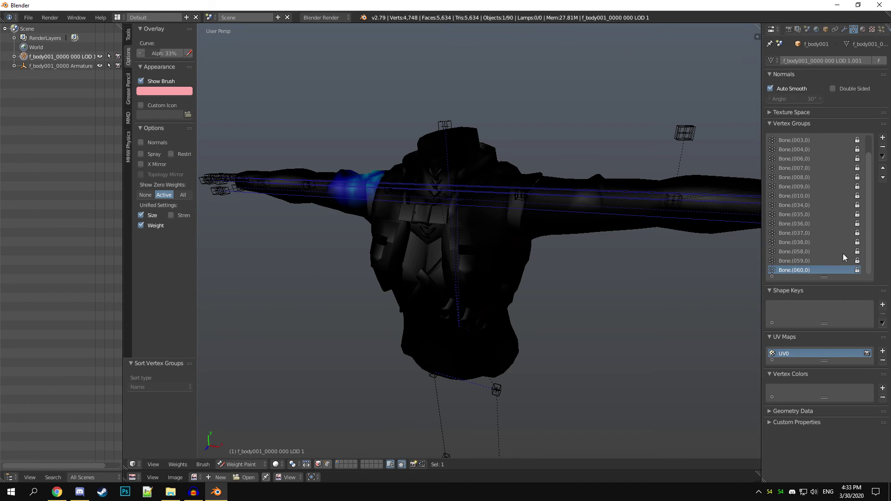
Enlarge the vertex group list and display the waist weights of Bone.(001,0)
drag(824, 277, 869, 143)
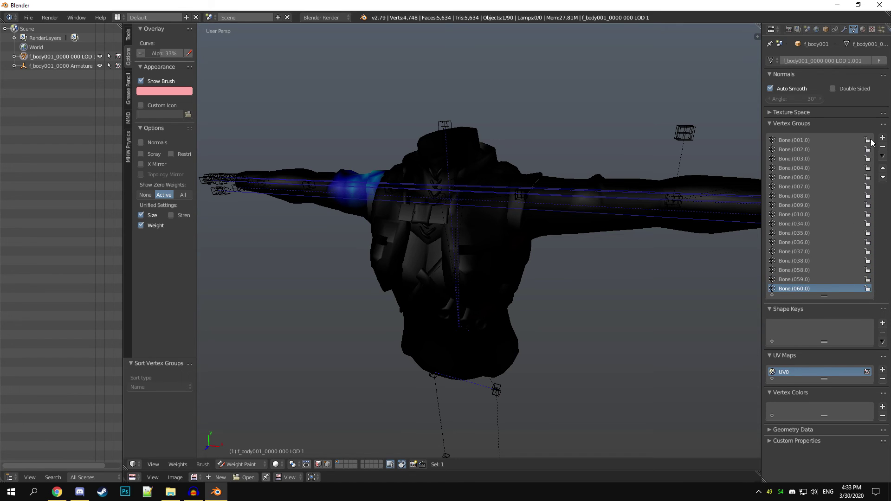
click(816, 144)
mouse_move(562, 266)
middle_down()
mouse_move(493, 245)
mouse_move(660, 277)
middle_up()
Clean all vertex groups of the body mesh with a weight limit of 0.001
click(128, 35)
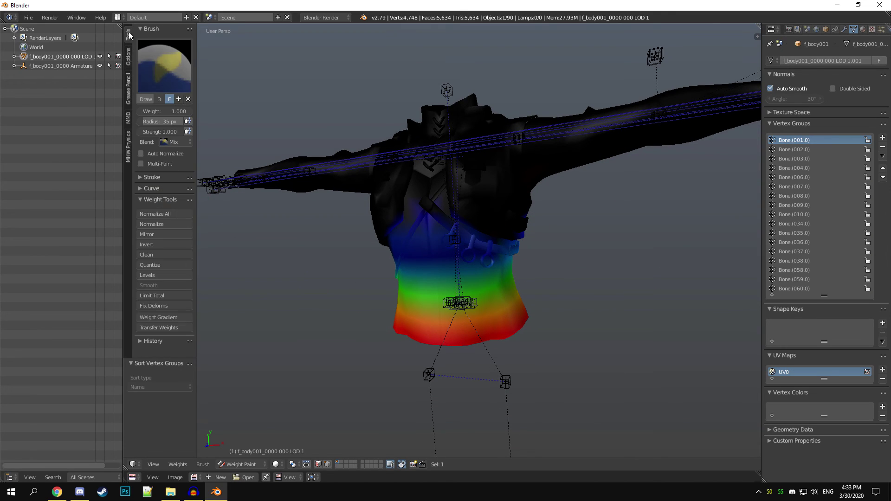
click(163, 255)
click(152, 385)
click(150, 368)
click(162, 406)
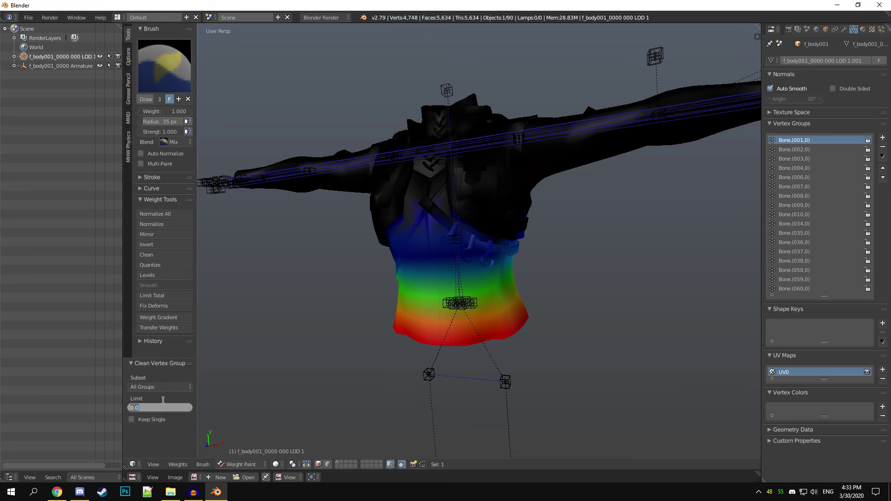
text(0.001)
key(Return)
Normalize all vertex groups, limiting each vertex to 4 weights between two normalizing passes
click(176, 214)
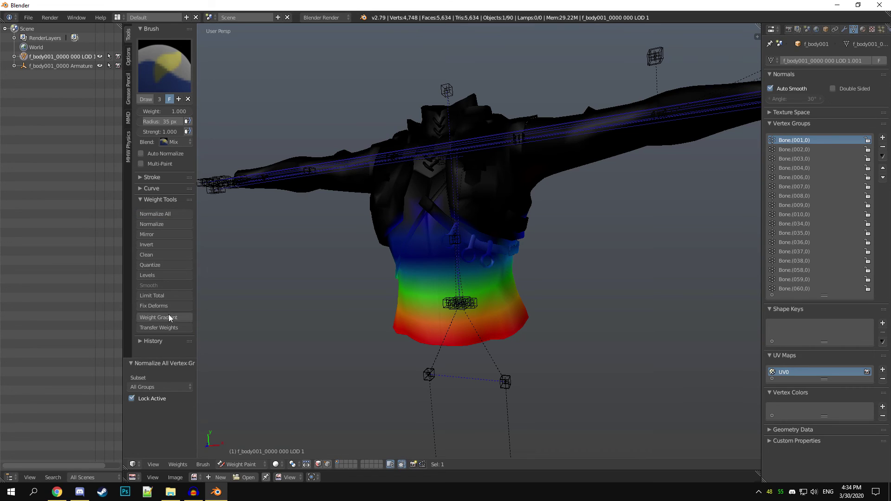
click(165, 295)
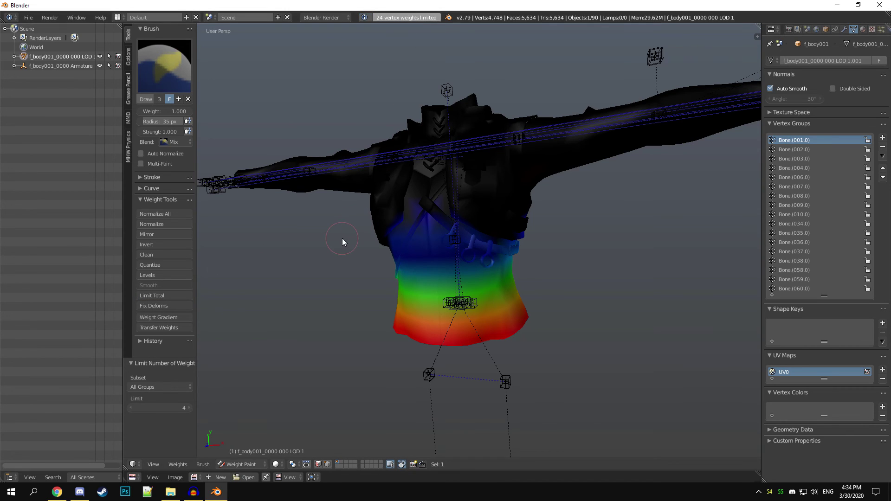
click(160, 214)
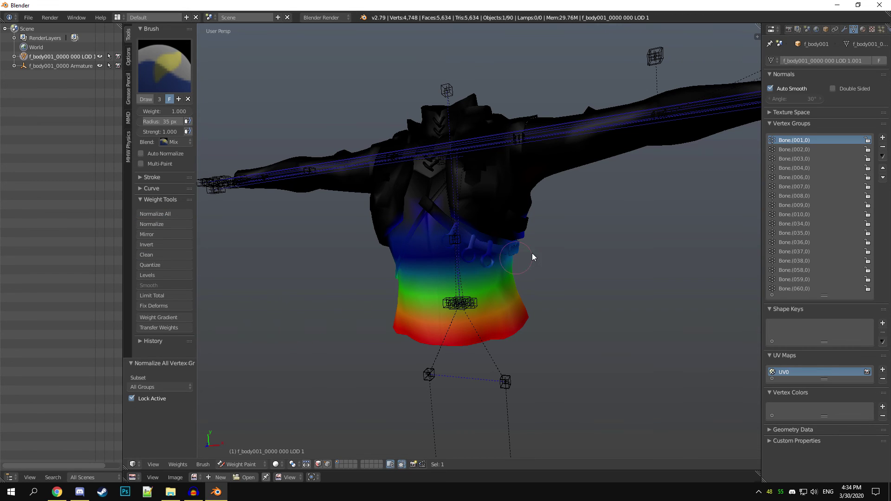
Inspect the weights assigned to a single front torso vertex in edit mode, and return to weight painting
middle_drag(526, 254, 519, 277)
key(Tab)
key(n)
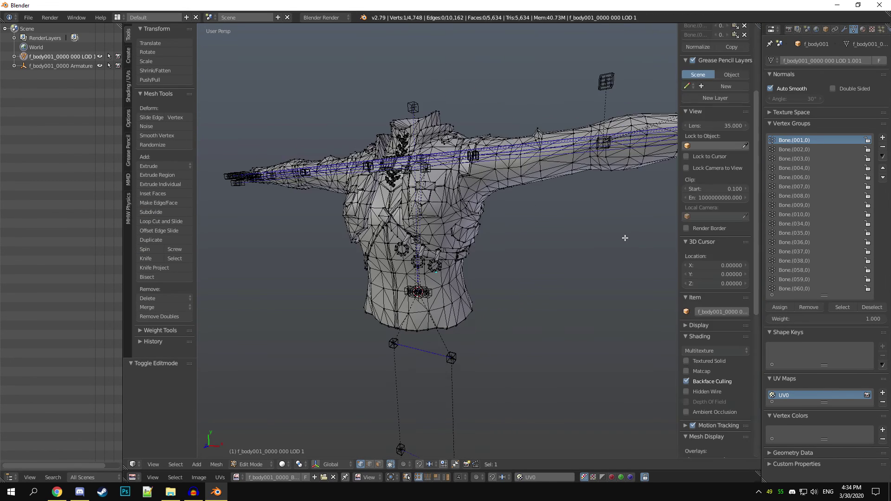
drag(677, 168, 648, 169)
right_click(419, 239)
key(Tab)
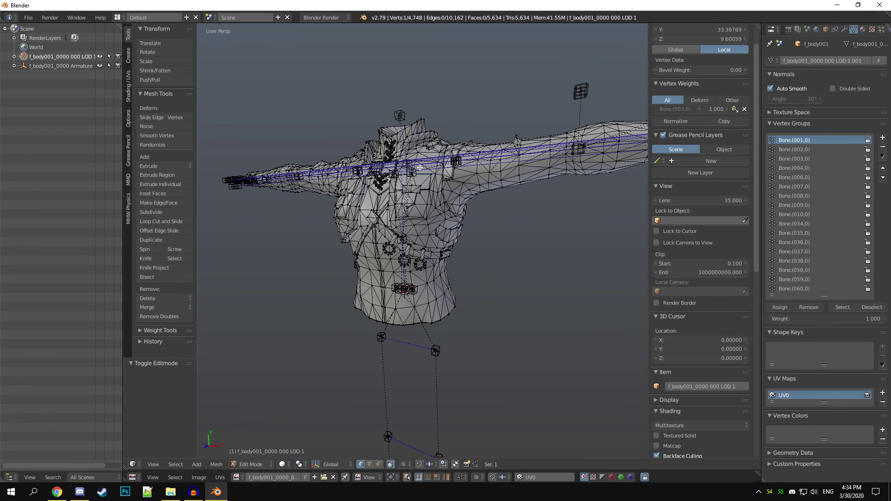
key(ctrl+Tab)
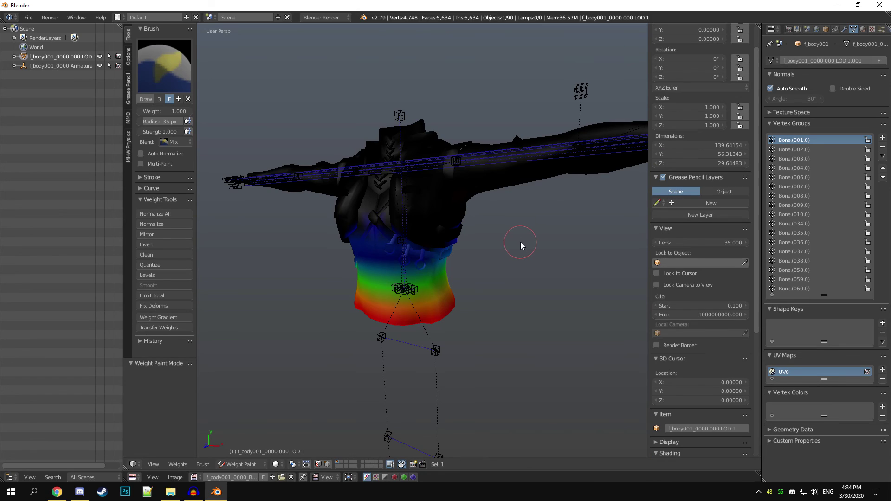
Examine the weight distribution of Bone.(002,0), Bone.(003,0) and Bone.(004,0) on the body mesh
click(810, 149)
click(810, 159)
click(811, 168)
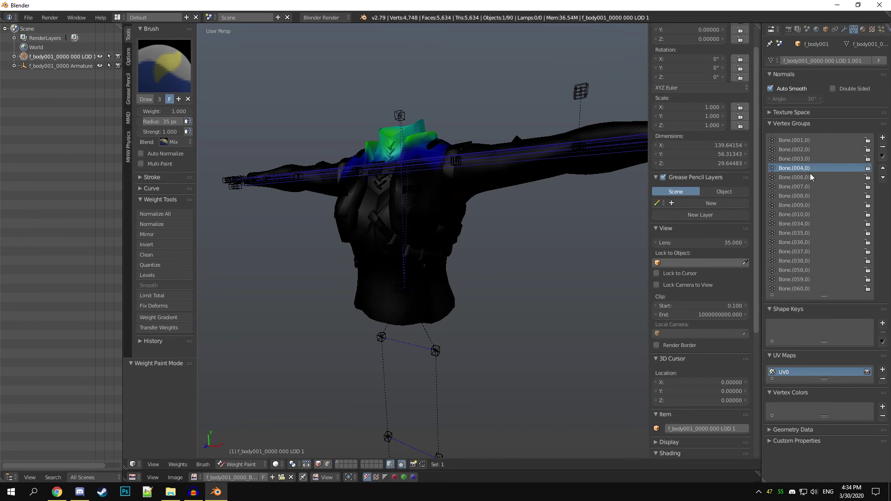
middle_drag(416, 215, 382, 300)
middle_drag(428, 246, 510, 284)
click(31, 19)
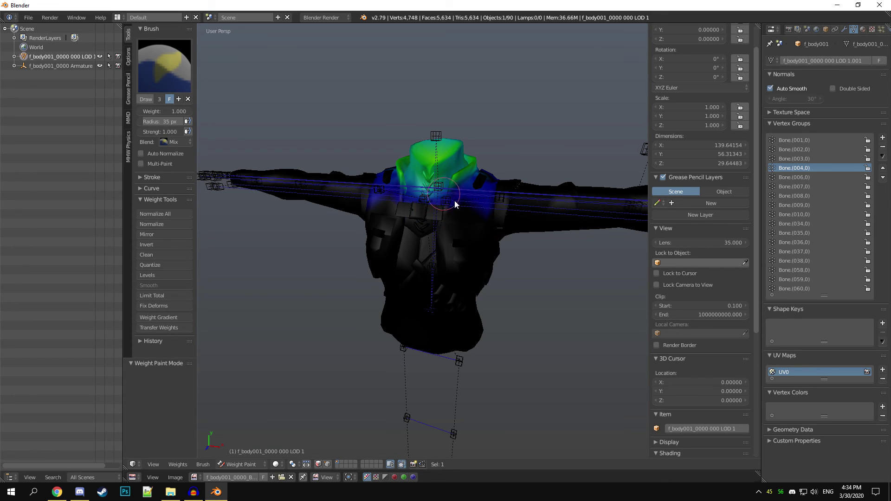
mouse_move(422, 308)
middle_down()
mouse_move(447, 242)
mouse_move(429, 299)
middle_up()
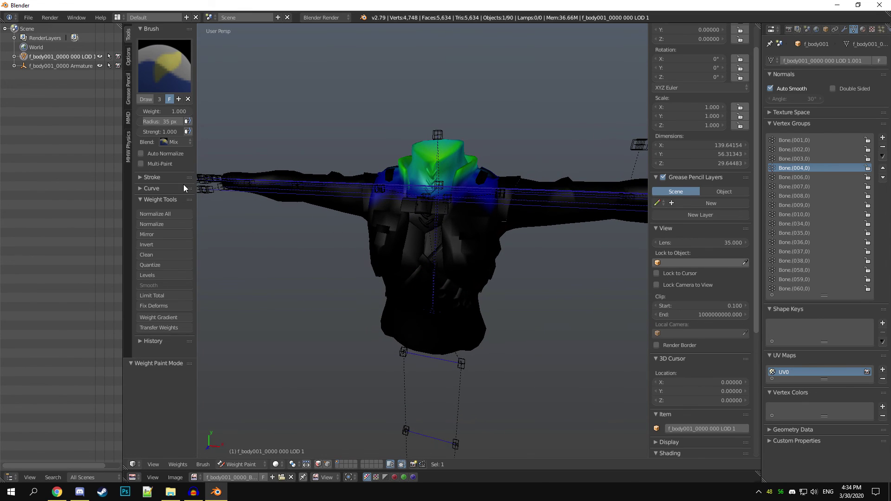
Add the Player Female Rig to the scene with the MOD3 tools and leave weight painting
click(128, 144)
click(162, 31)
click(161, 40)
click(160, 52)
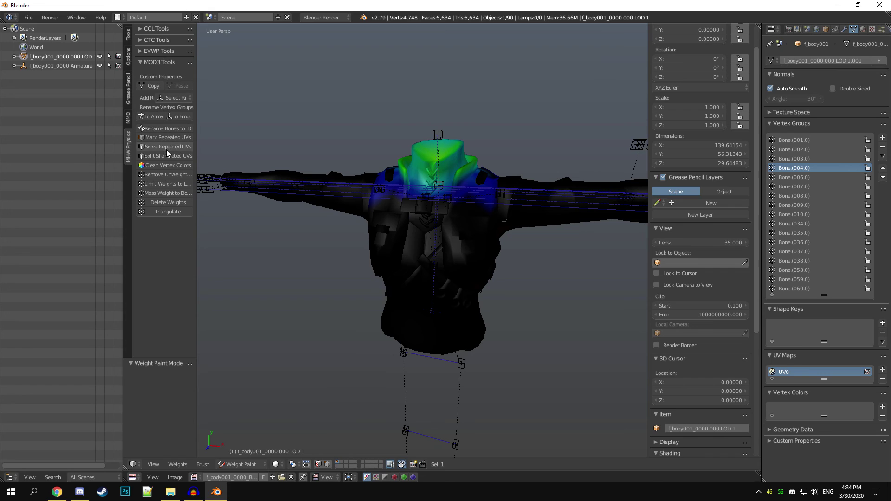
click(171, 102)
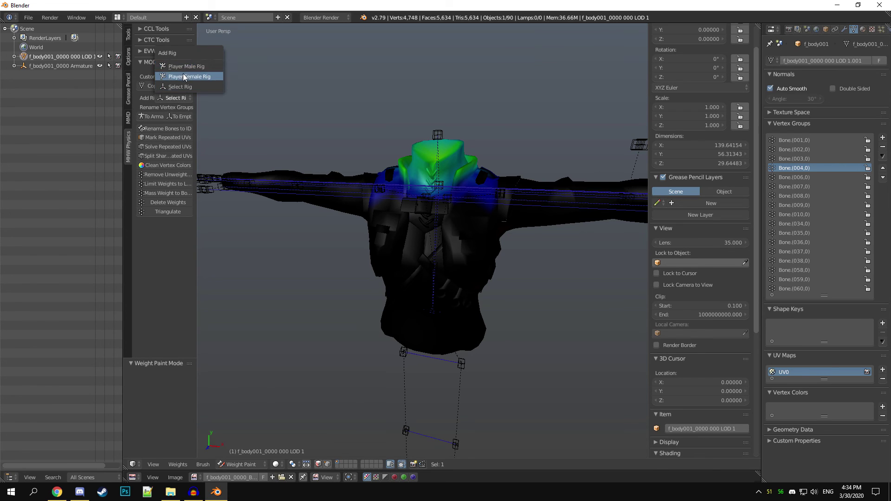
click(183, 73)
click(160, 117)
key(ctrl+Tab)
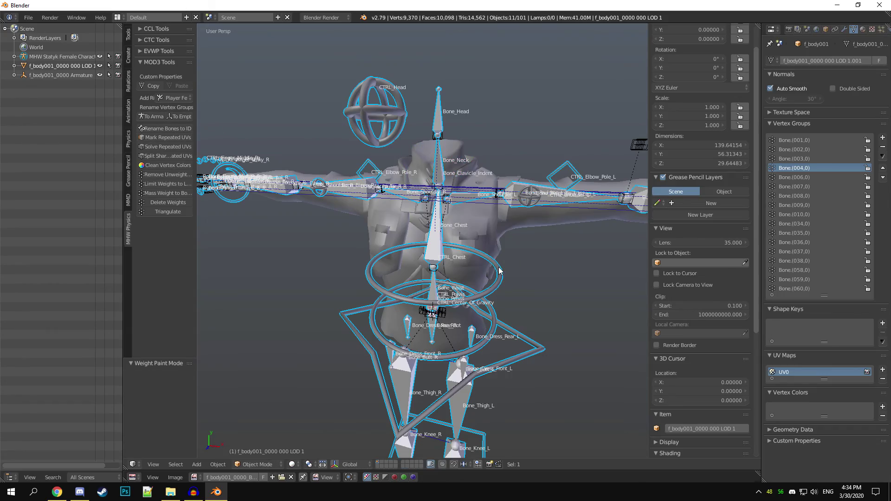
right_click(500, 270)
key(r)
key(Escape)
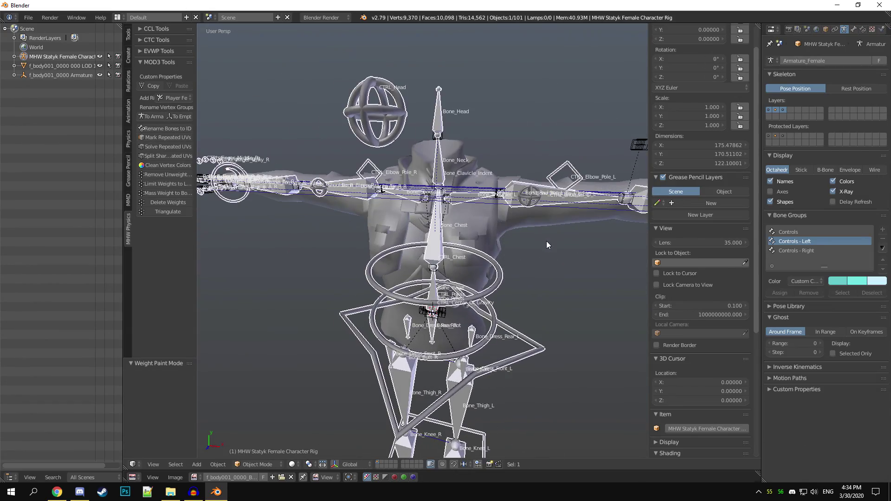
key(ctrl+Tab)
right_click(507, 256)
key(r)
key(Escape)
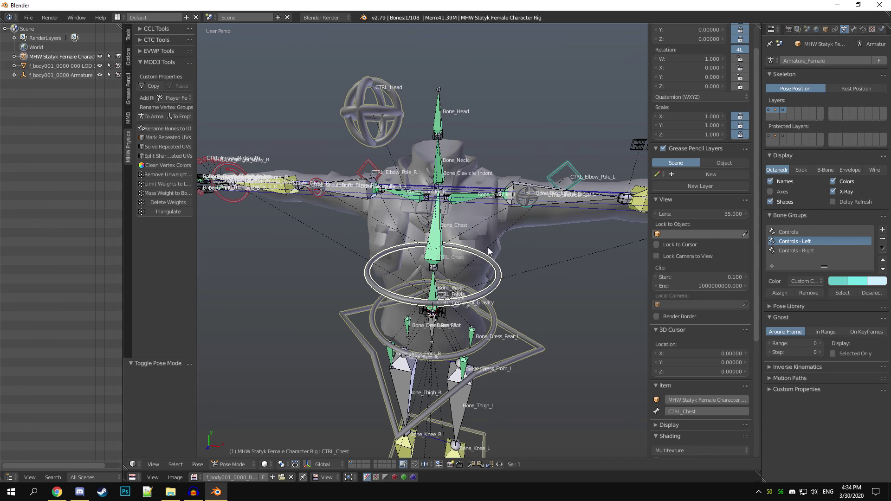
Rename the body mesh's first vertex group to Bone.001 and convert it to its armature bone name
key(ctrl+Tab)
right_click(488, 253)
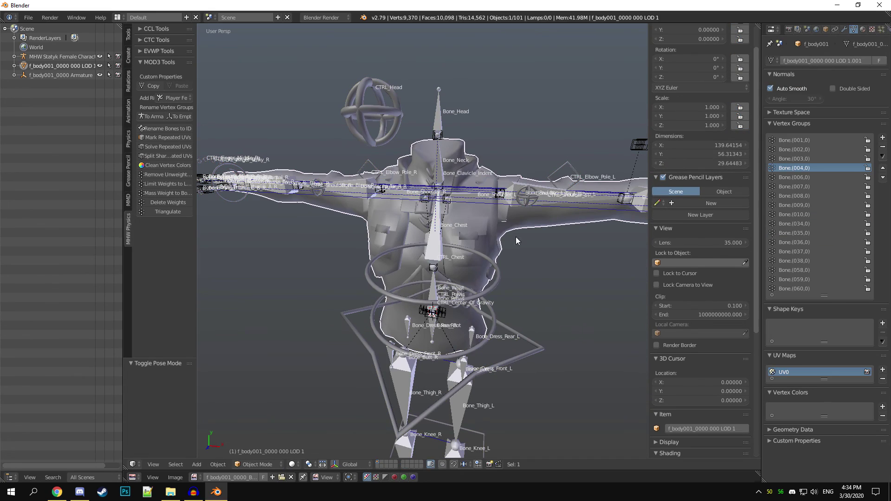
click(812, 141)
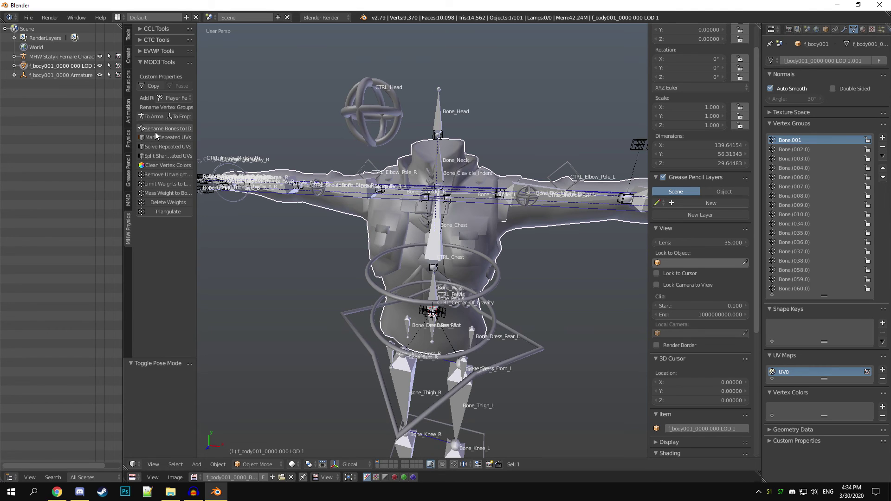
click(154, 118)
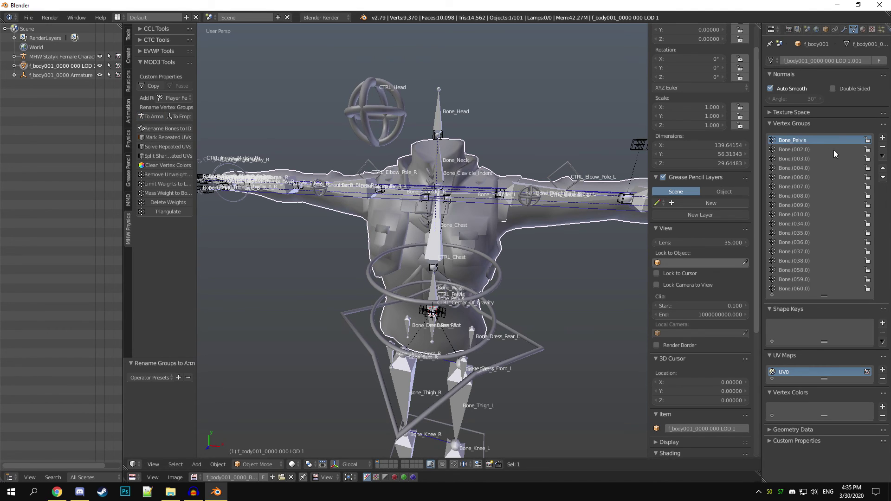
Rename the remaining vertex groups to the plain format Bone.002 through Bone.060 and convert them to armature bone names
click(819, 152)
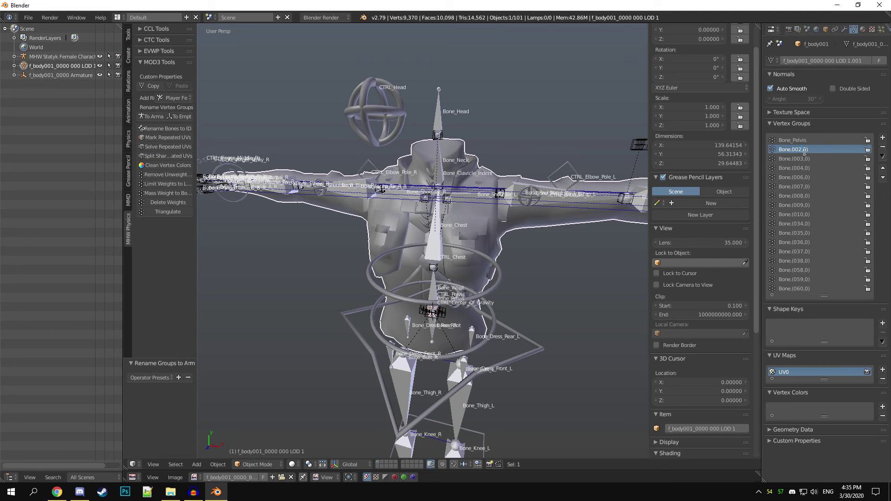
key(ctrl+a)
key(ctrl+c)
double_click(807, 162)
key(ctrl+v)
key(Return)
double_click(806, 168)
key(ctrl+v)
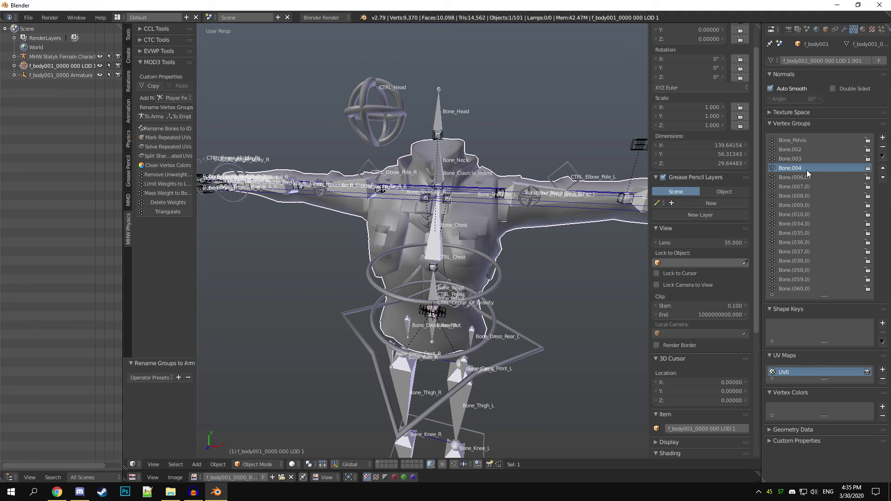
double_click(805, 179)
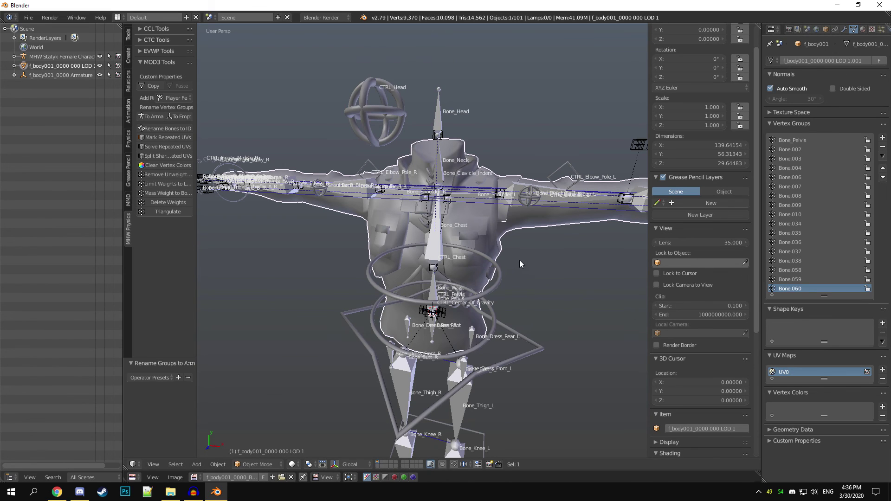
click(153, 117)
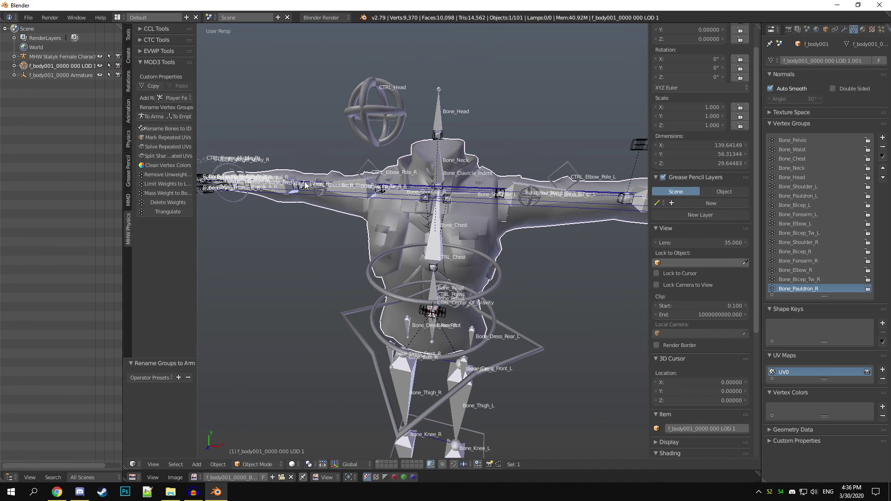
Rotate the rig's chest control about -2° to test how the body mesh deforms
right_click(503, 280)
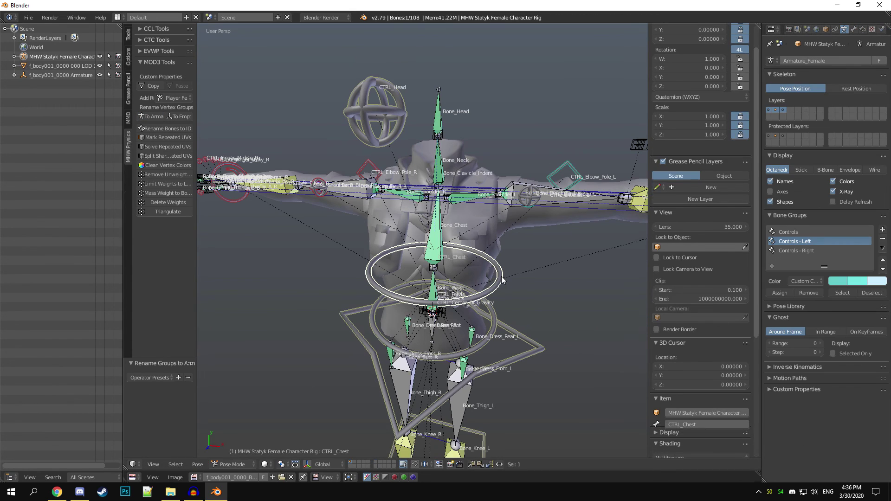
key(r)
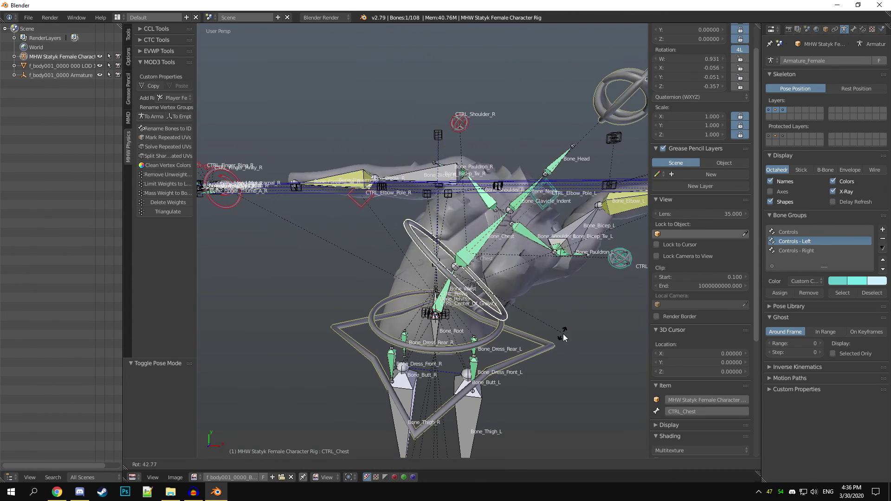
click(519, 239)
middle_drag(519, 238, 458, 231)
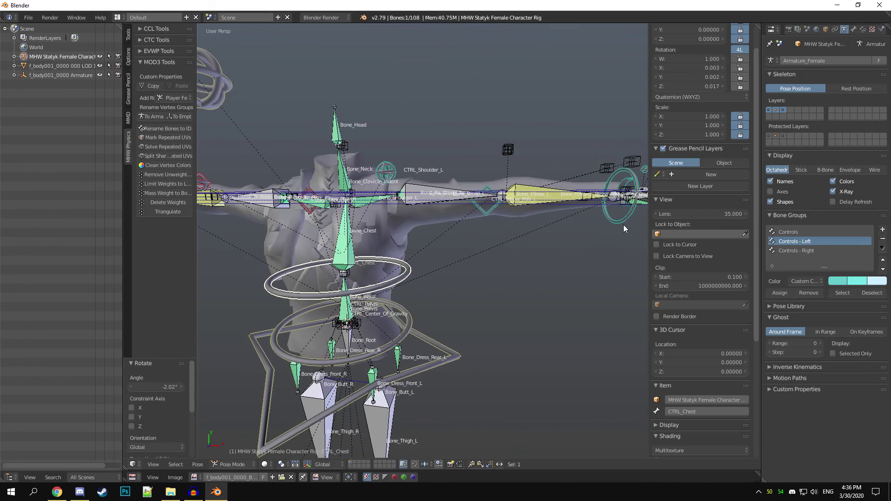
Move the left hand IK control down beside the hips to test the arm's deformation
right_click(625, 224)
key(g)
click(397, 370)
mouse_move(531, 271)
middle_down()
mouse_move(470, 277)
mouse_move(489, 287)
mouse_move(535, 278)
middle_up()
key(g)
click(513, 282)
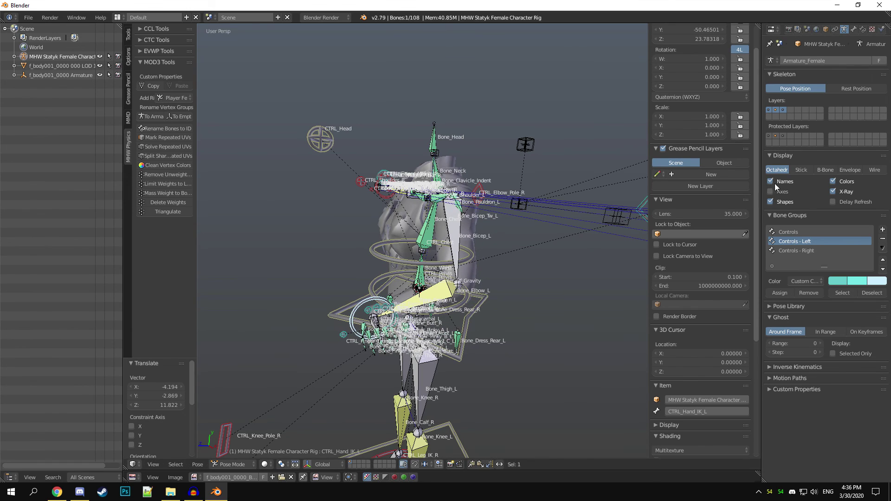
Hide the rig's bone names and first bone layer, and reposition the left hand control
click(772, 182)
click(775, 110)
key(g)
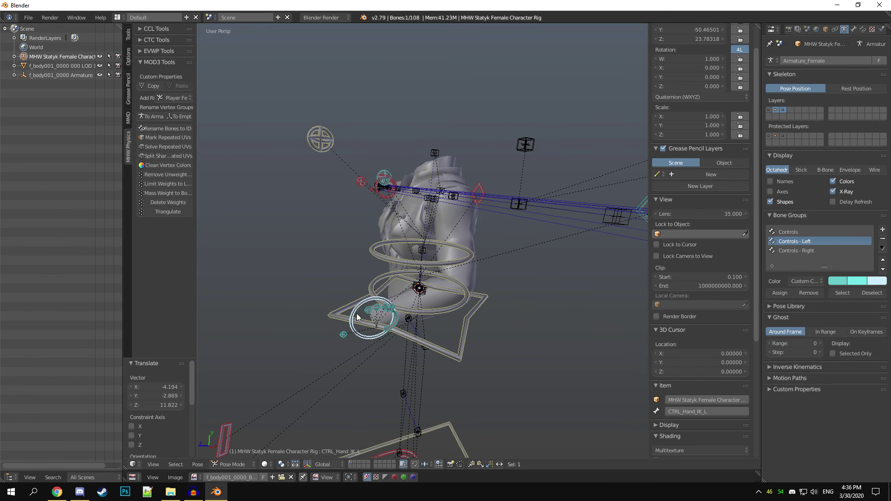
click(513, 264)
Move the left elbow pole control to test how the bent arm deforms
middle_drag(539, 215, 470, 232)
right_click(579, 166)
key(g)
click(590, 215)
key(g)
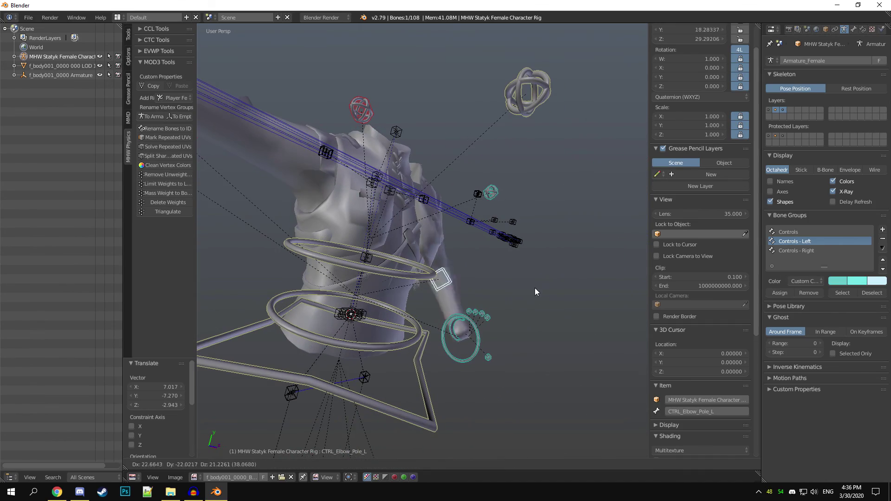
click(569, 261)
middle_drag(569, 262, 364, 252)
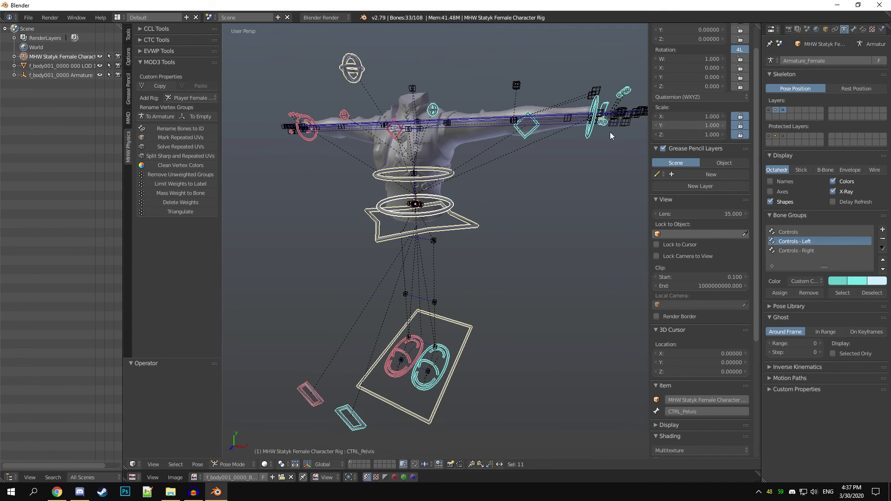
Select the body mesh and convert its vertex group names back to the empty names
right_click(439, 141)
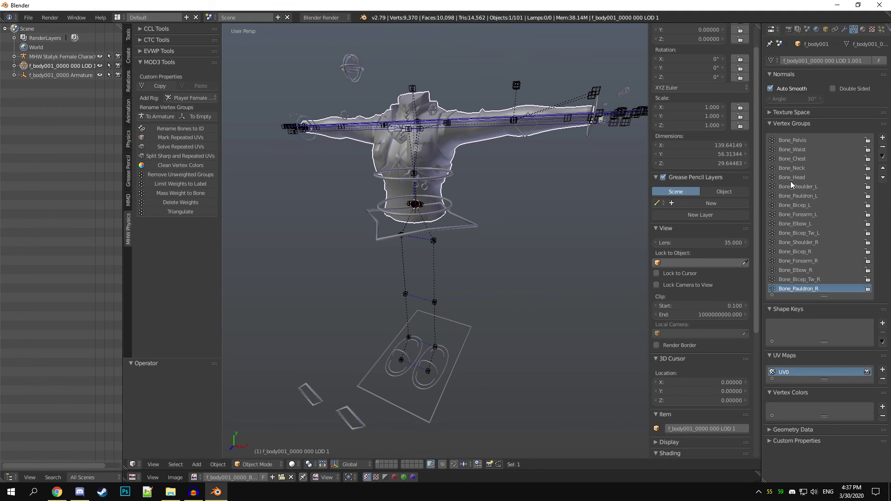
right_click(420, 129)
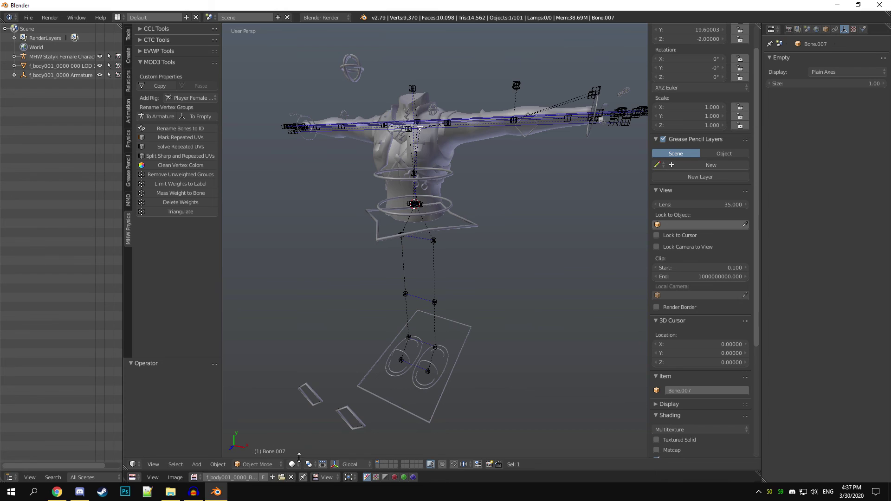
right_click(466, 223)
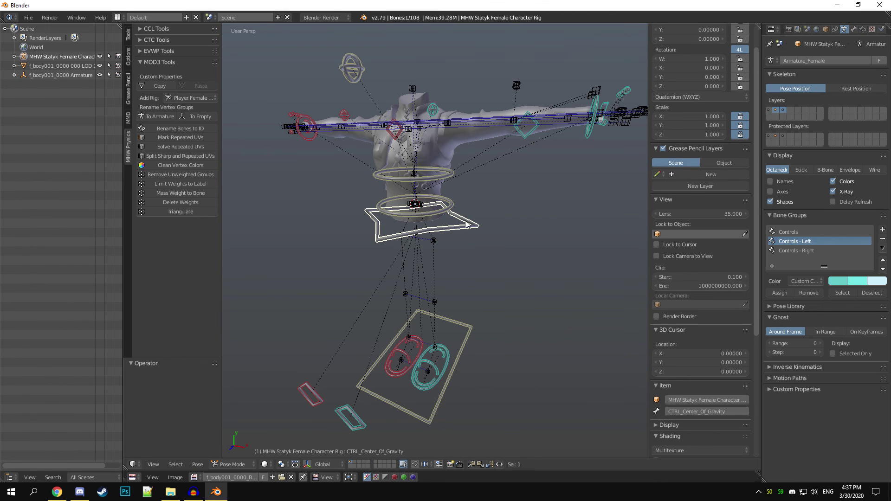
right_click(433, 155)
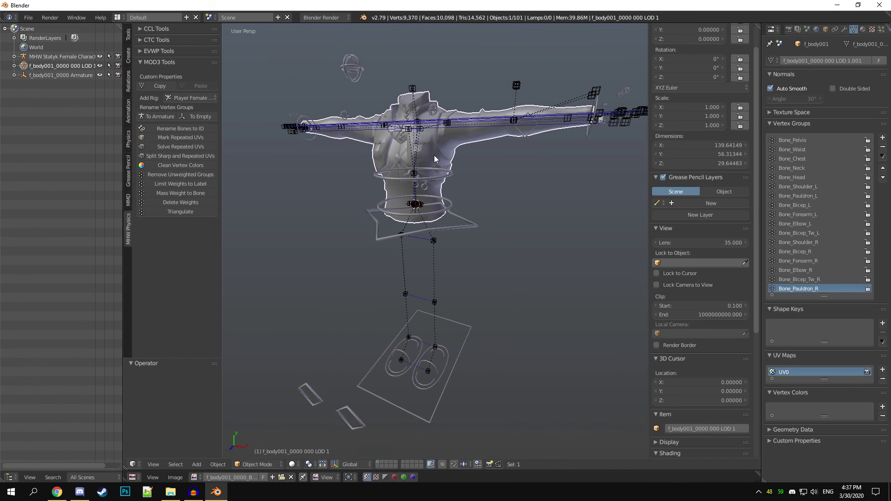
click(203, 117)
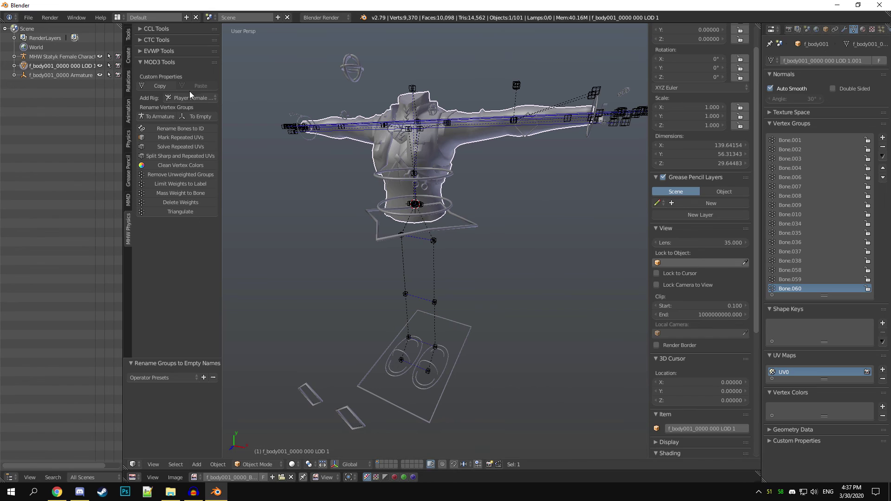
Rename the body mesh's vertex groups to the armature names and convert them back to the empty names
click(158, 116)
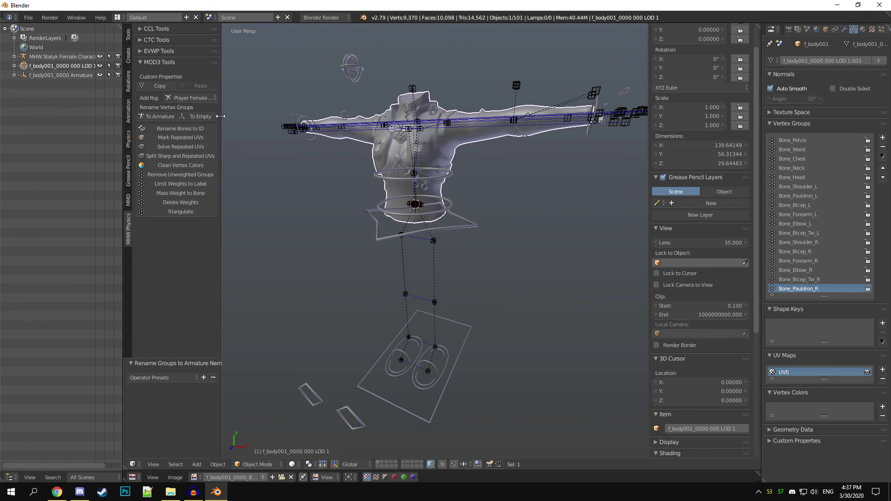
click(202, 118)
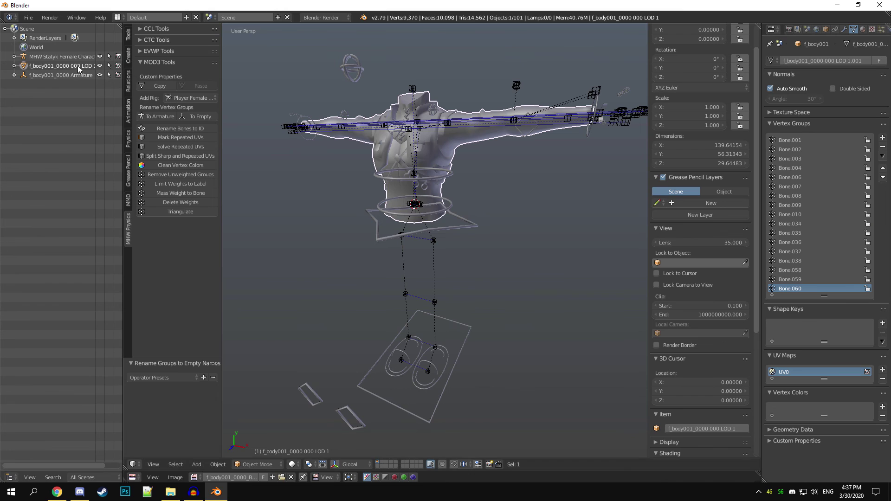
Select the MHW Statyk Female Character Rig together with its control shape objects and delete them from the scene
click(14, 56)
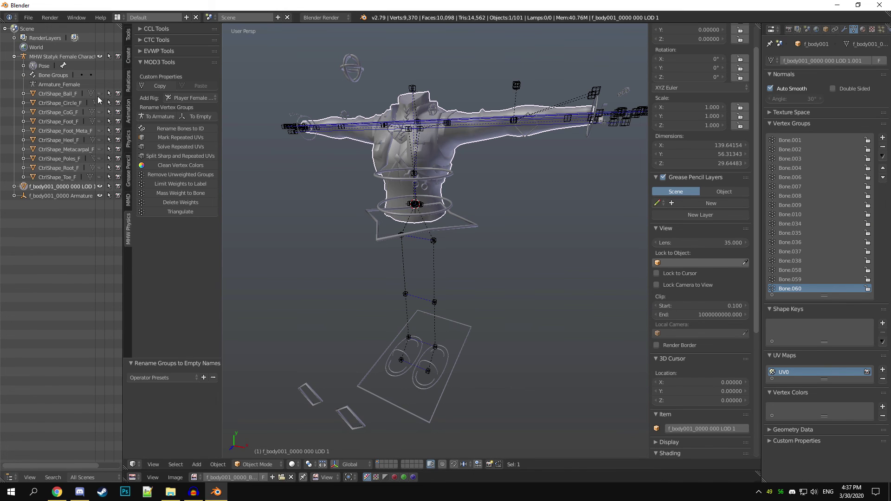
middle_drag(358, 203, 339, 197)
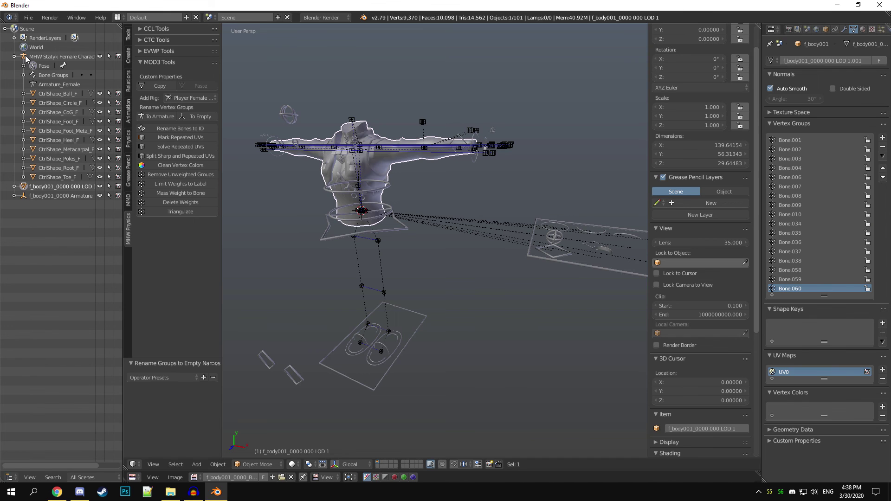
middle_drag(430, 156, 481, 244)
right_click(321, 222)
key(ctrl+Tab)
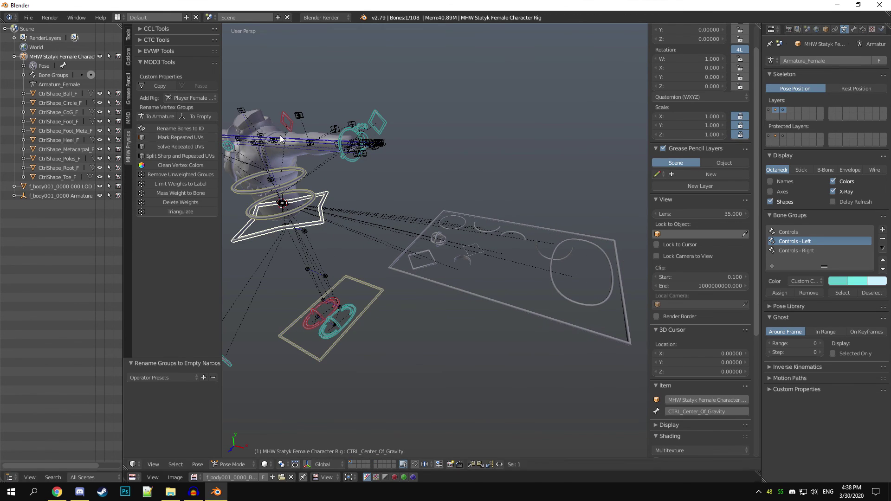
key(ctrl+Tab)
middle_drag(388, 230, 416, 233)
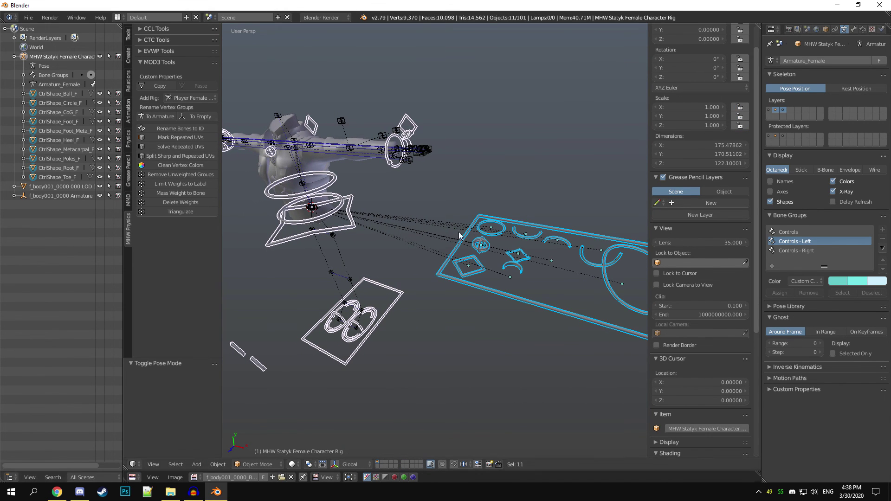
middle_drag(485, 256, 480, 259)
key(x)
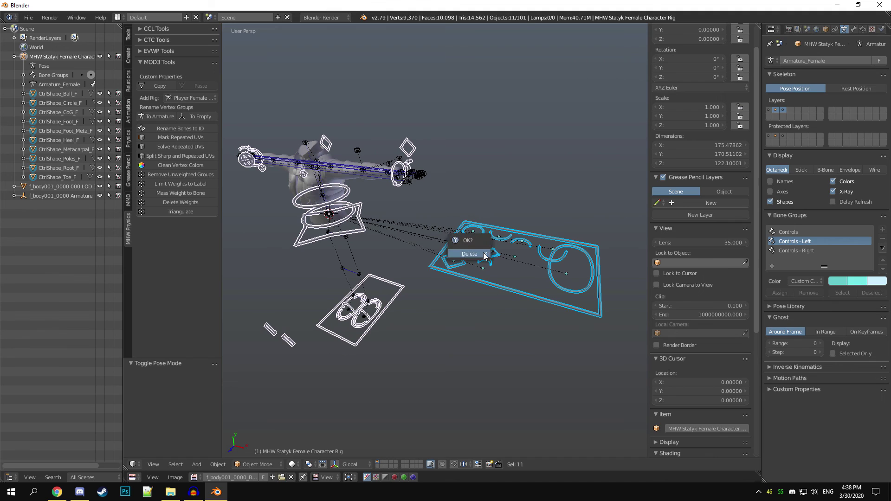
click(481, 255)
middle_drag(407, 267, 501, 234)
middle_drag(451, 220, 471, 190)
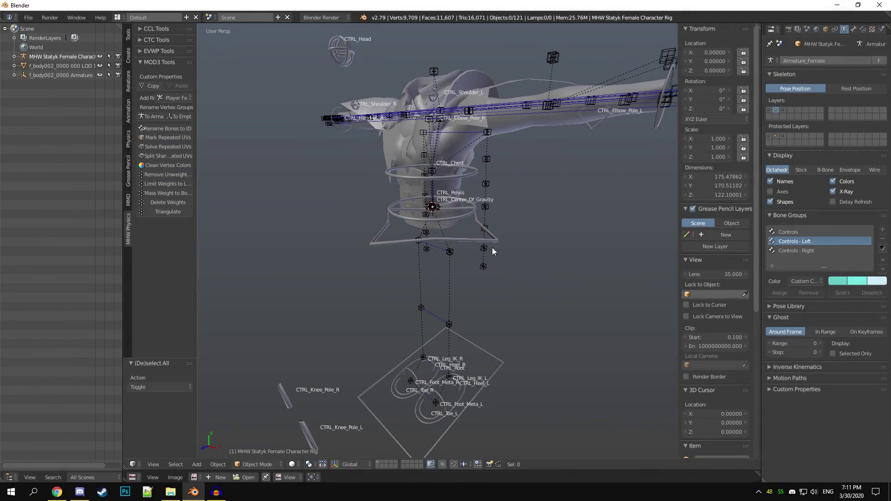
Select the f_body002 mesh with the cape and sort its vertex groups by name
middle_drag(492, 247, 460, 303)
right_click(516, 271)
middle_drag(513, 275, 482, 258)
middle_drag(455, 221, 301, 191)
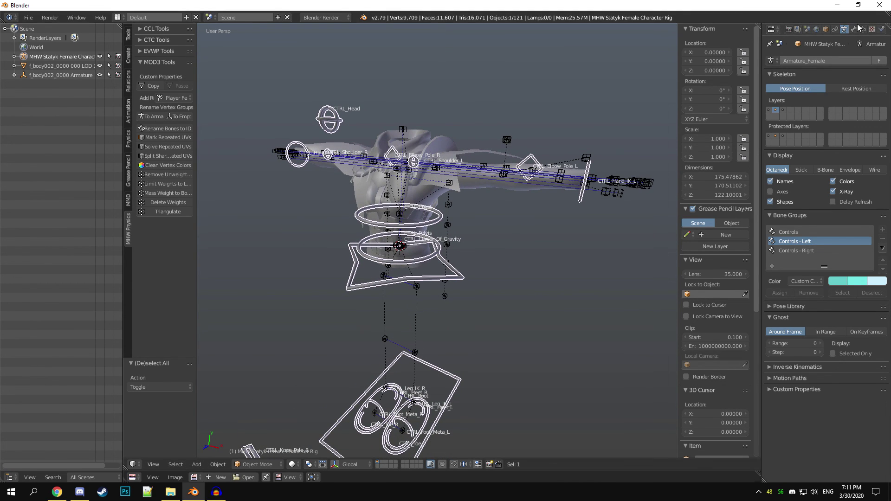
right_click(353, 191)
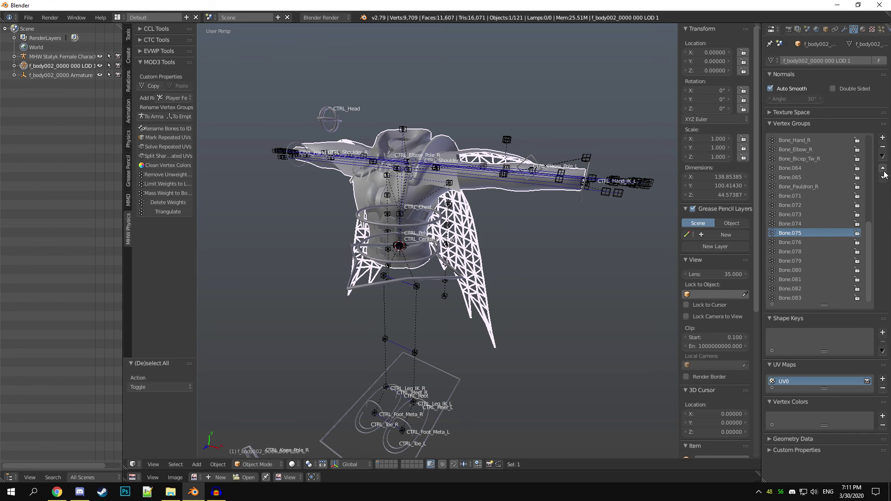
click(883, 156)
click(842, 168)
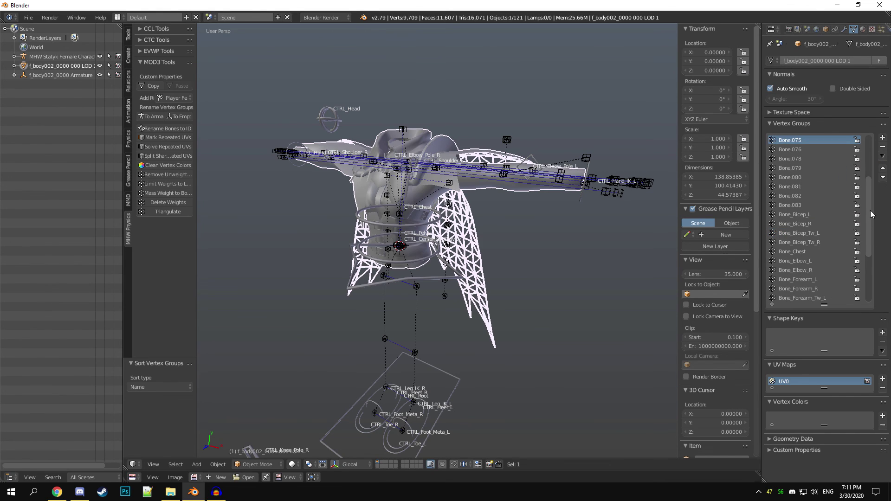
scroll(869, 202, up, 9)
middle_drag(335, 259, 603, 241)
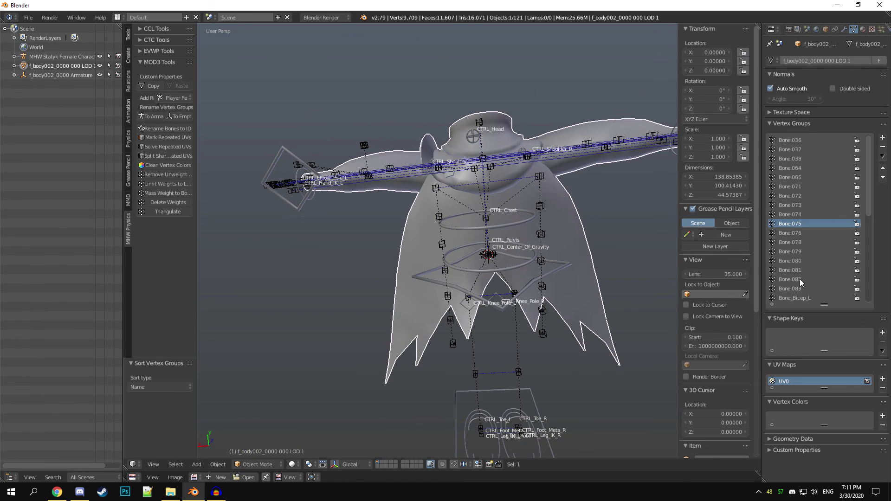
Select the character rig and show only its first bone layer with the body bones
middle_drag(441, 196, 570, 283)
right_click(455, 226)
scroll(453, 225, up, 1)
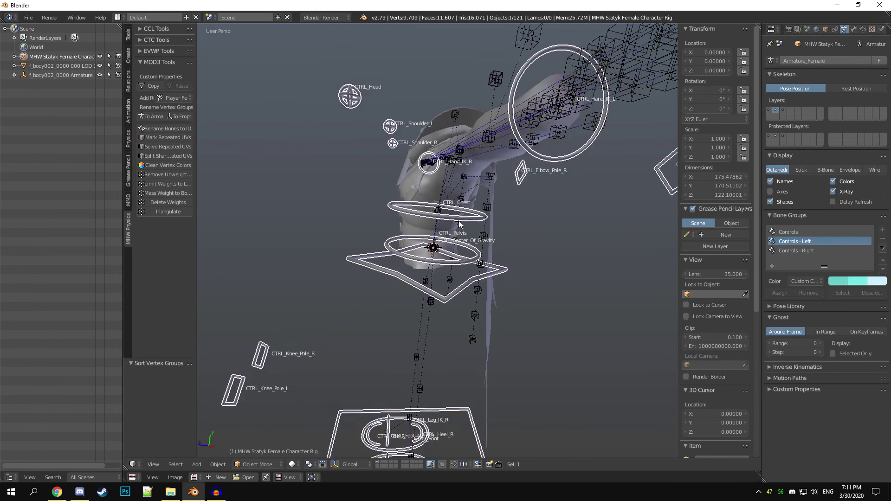
click(769, 110)
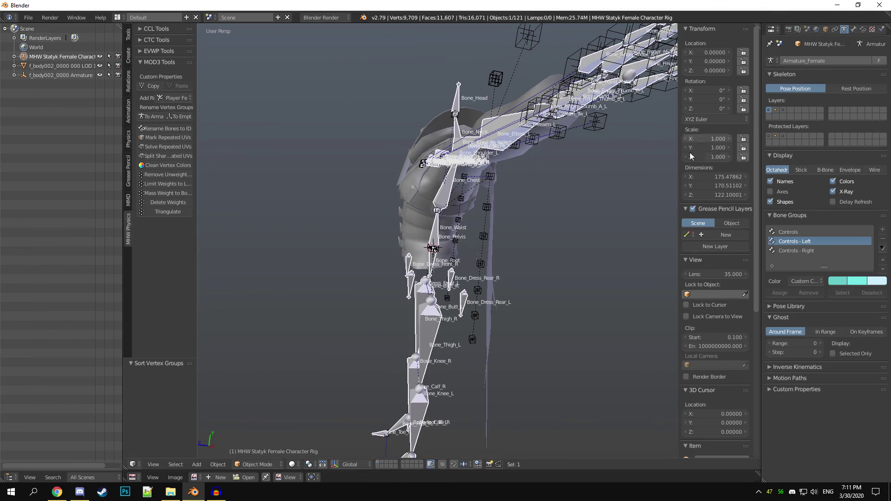
Enter Edit Mode on the rig and check the X-Axis Mirror setting in the armature options
middle_drag(420, 224, 623, 217)
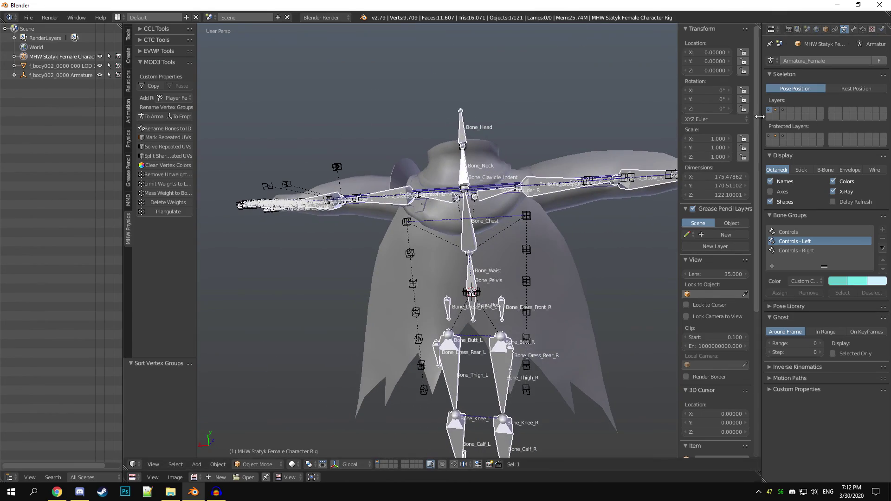
scroll(473, 190, up, 5)
key(Tab)
middle_drag(437, 195, 411, 217)
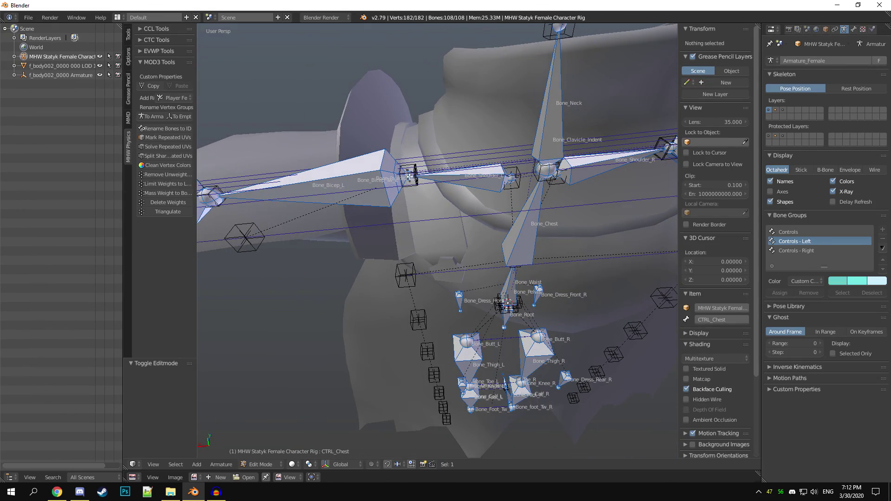
middle_drag(469, 259, 545, 230)
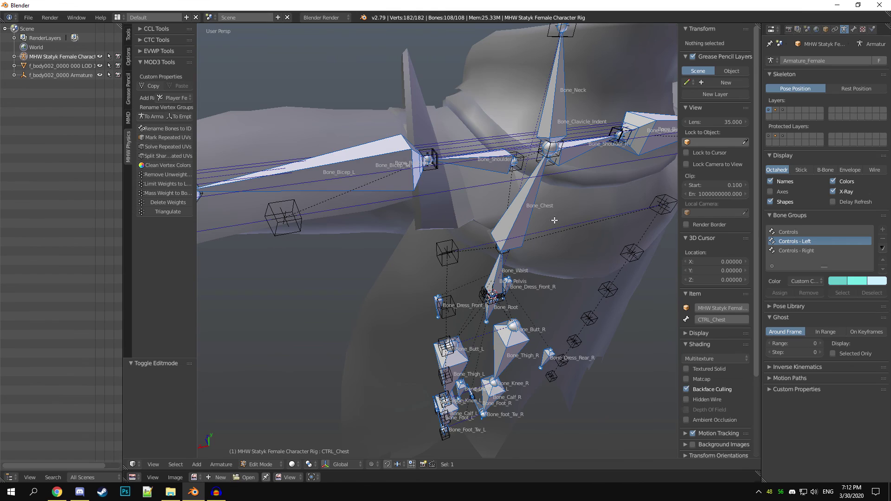
scroll(733, 135, down, 3)
scroll(734, 147, up, 3)
click(128, 34)
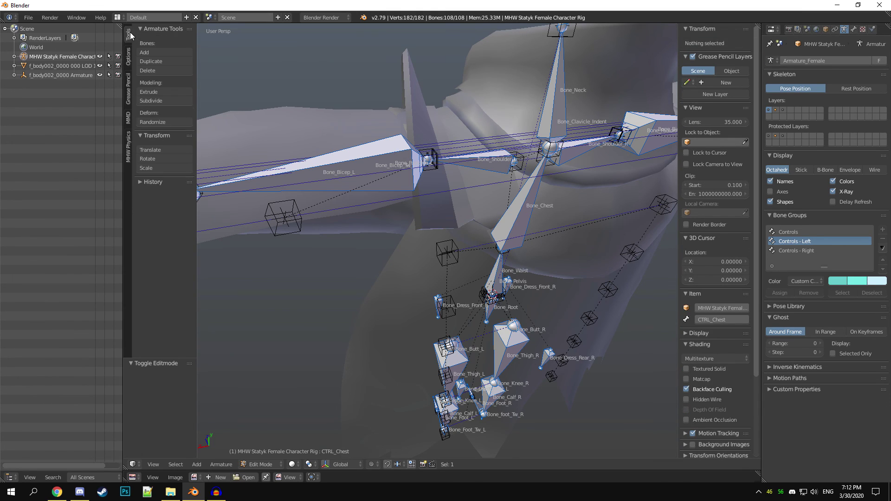
click(129, 58)
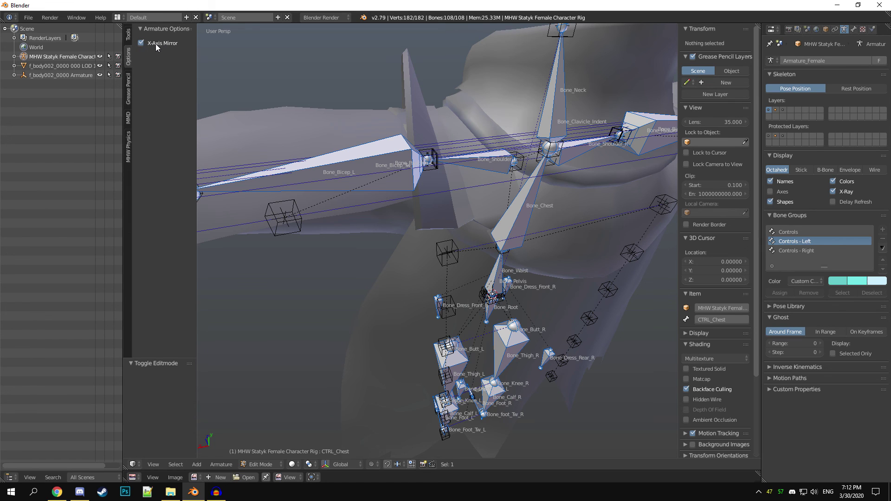
middle_drag(418, 250, 396, 212)
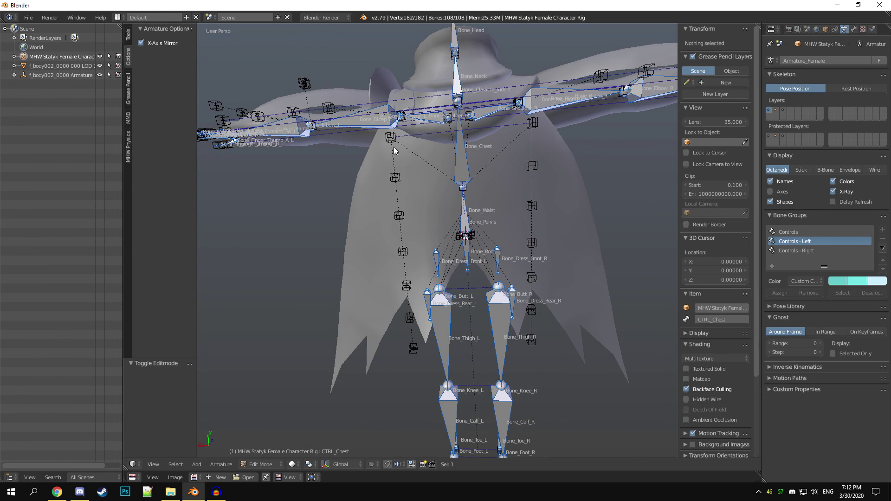
Return to Object Mode and set the X rotation of the uppermost left cape empty, Bone.071, to 0°
key(Tab)
right_click(395, 140)
right_click(395, 142)
shift+middle_drag(521, 204, 516, 226)
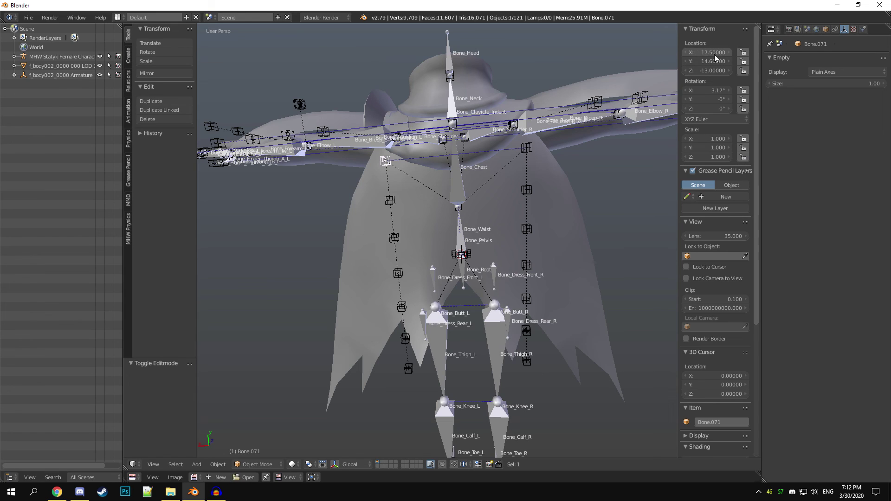
right_click(530, 148)
right_click(386, 167)
middle_drag(372, 227, 510, 230)
click(714, 90)
text(0)
key(Return)
middle_drag(547, 239, 475, 253)
right_click(526, 167)
middle_drag(519, 200, 492, 225)
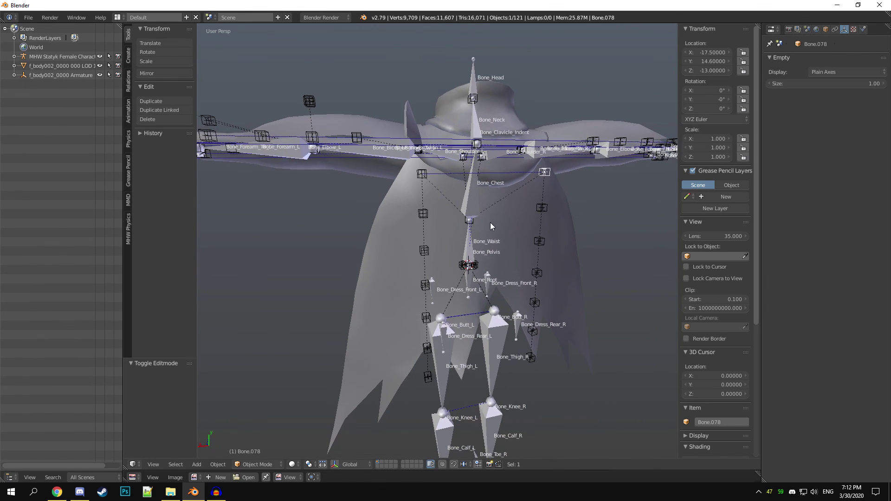
Enter Edit Mode on the rig and examine how its arm and shoulder bones line up with the cape empties
right_click(457, 150)
middle_drag(458, 150, 446, 312)
key(Tab)
scroll(416, 219, up, 3)
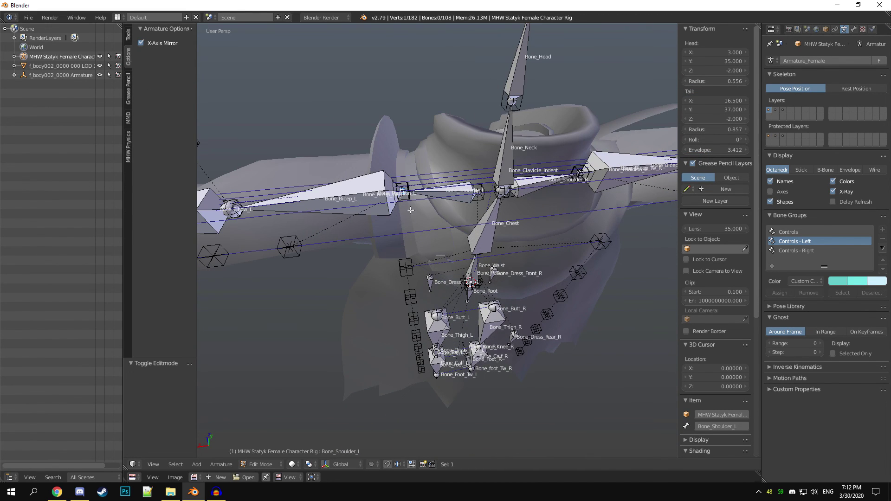
right_click(234, 212)
right_click(402, 192)
middle_drag(403, 367, 495, 224)
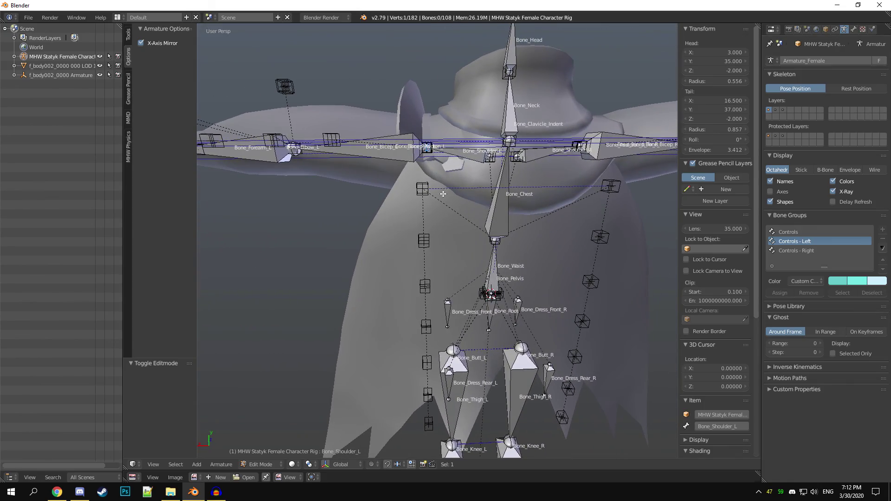
middle_drag(427, 197, 405, 216)
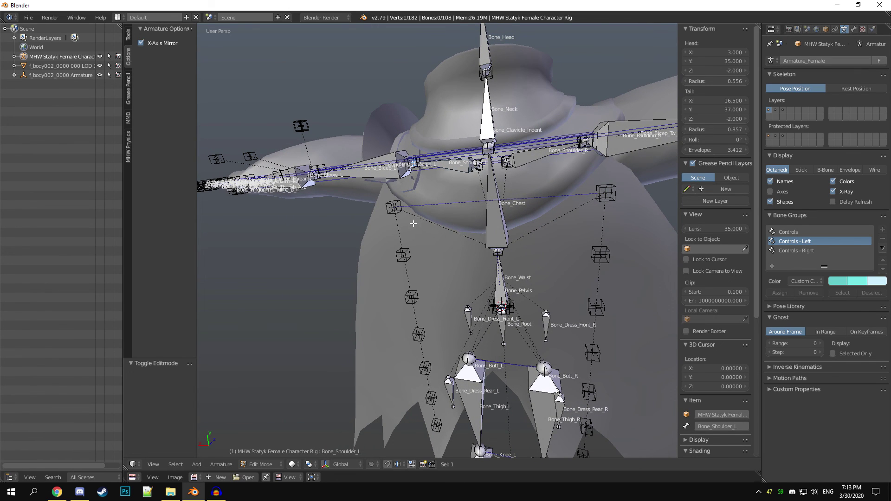
Check the parent of cape empty Bone.071 in the object relations and test-move the parent empty Bone.003
key(Tab)
right_click(395, 206)
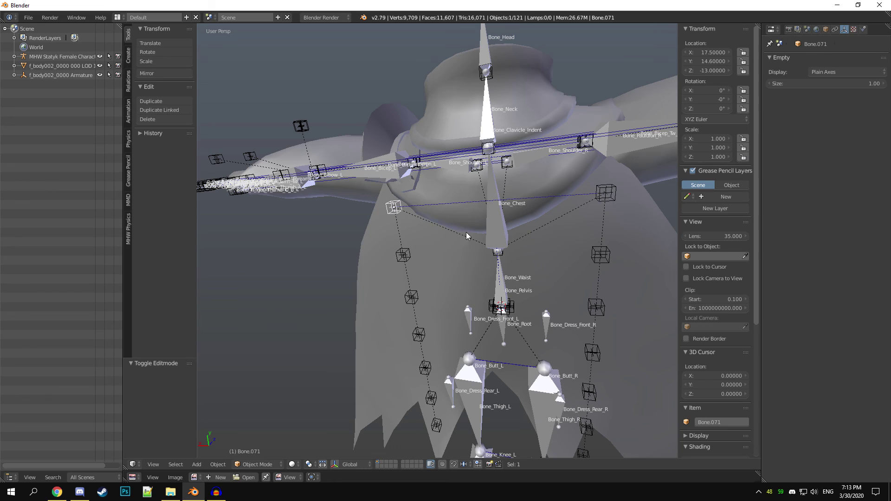
click(826, 28)
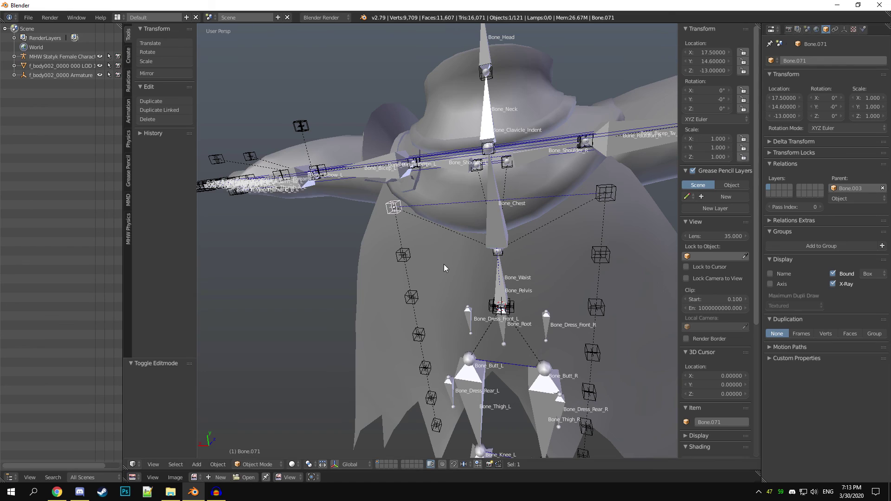
right_click(505, 254)
key(g)
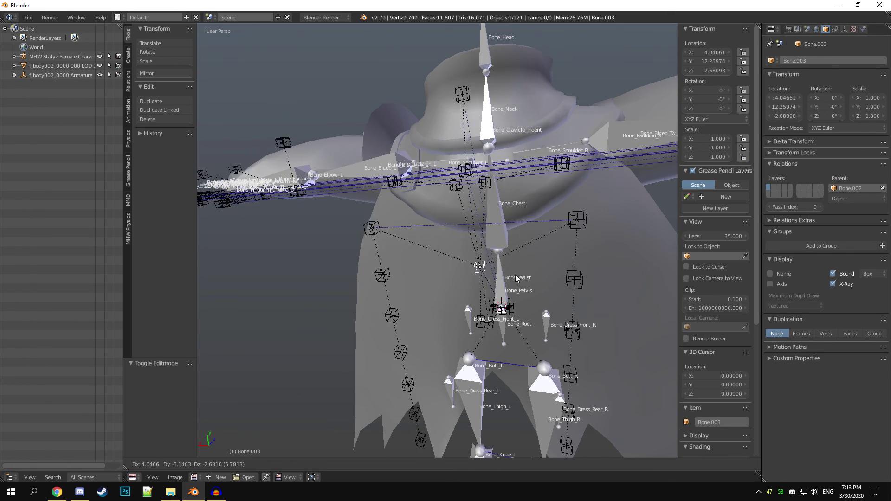
right_click(528, 250)
right_click(387, 205)
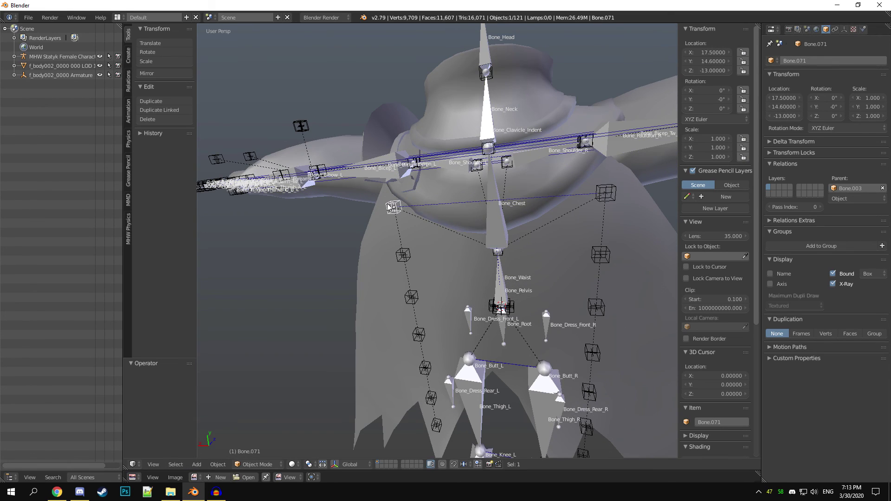
Enter Edit Mode on the character rig with the tip of Bone_Chest selected
right_click(478, 219)
middle_drag(619, 224, 466, 213)
right_click(482, 196)
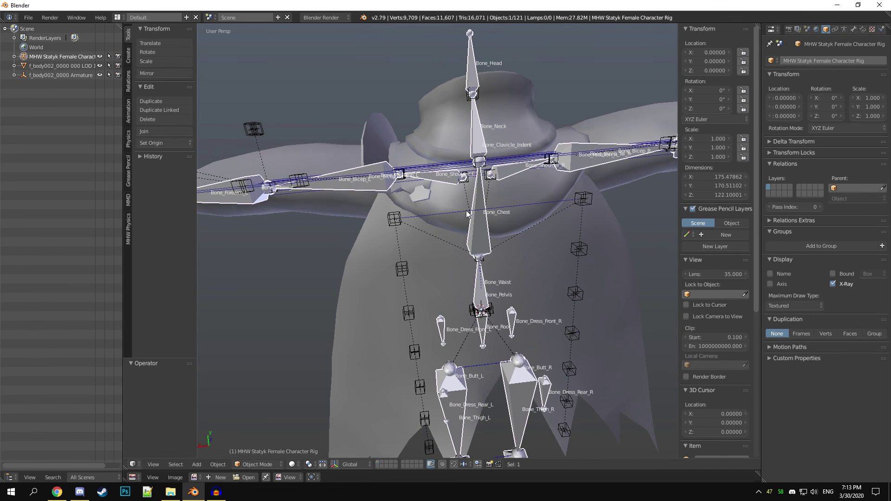
key(Tab)
middle_drag(542, 308, 501, 205)
middle_drag(567, 230, 502, 292)
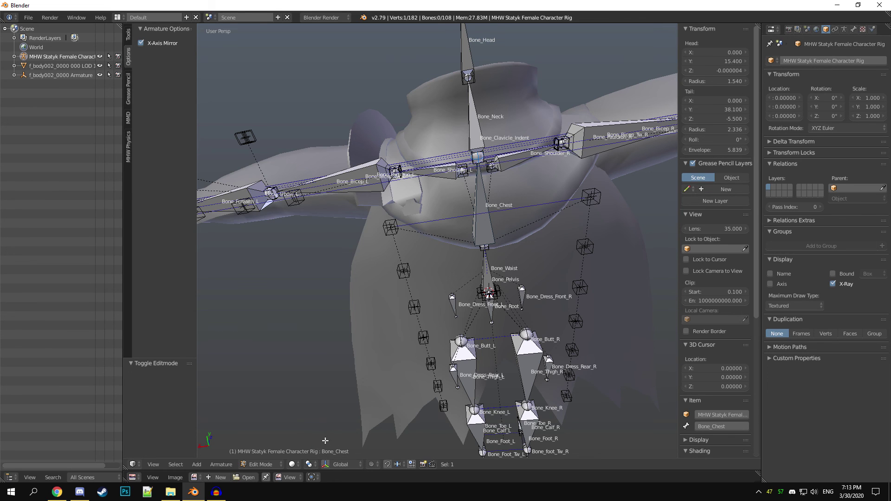
middle_drag(639, 360, 421, 259)
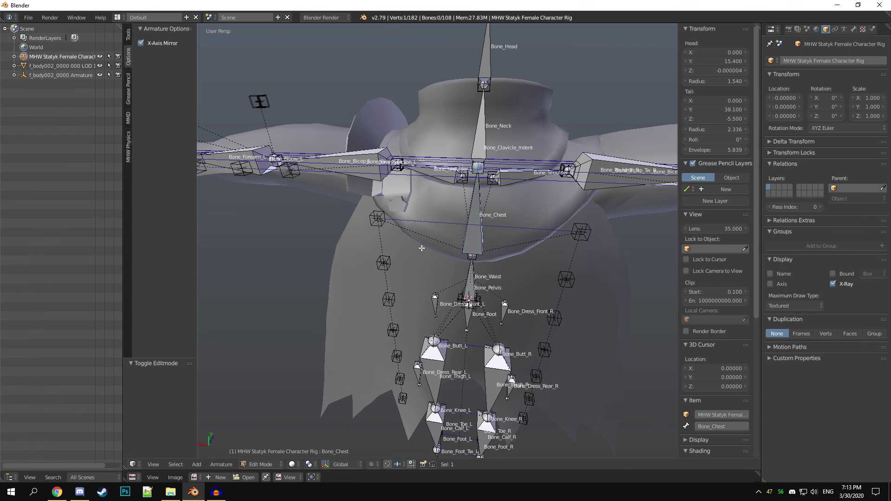
Try both a plain extrusion and an X-mirrored forked extrusion from the tip of Bone_Chest
key(e)
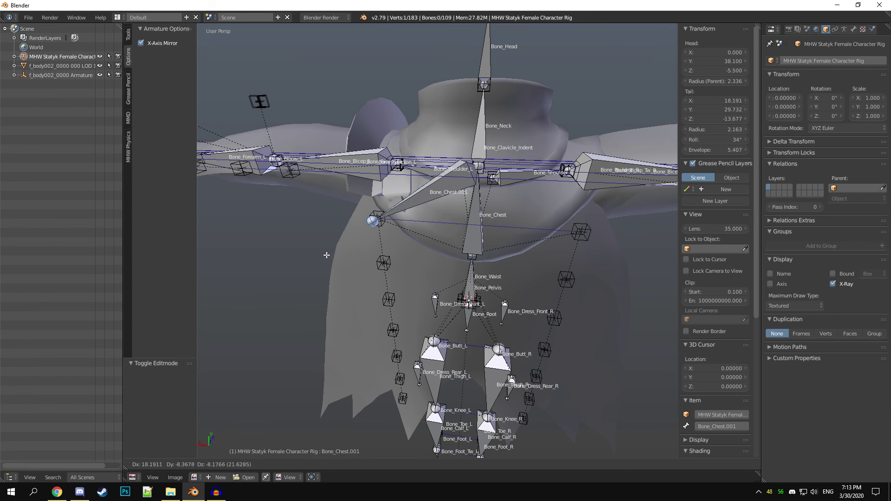
key(Escape)
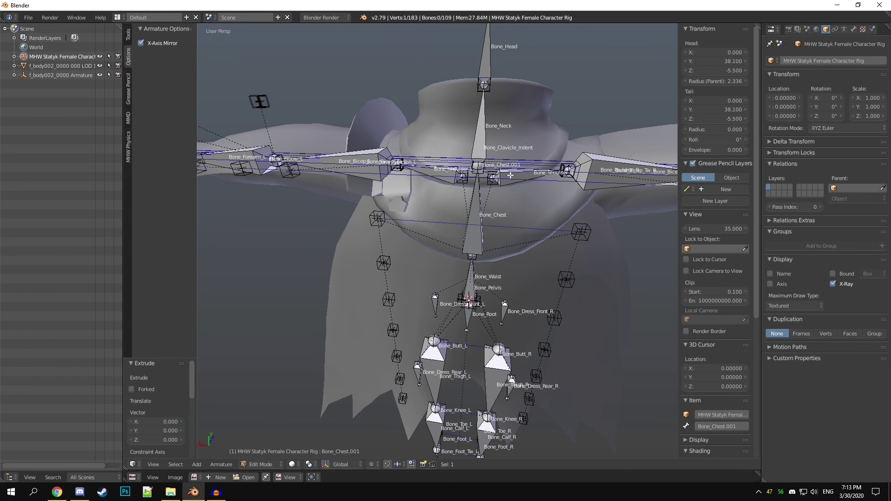
key(shift+e)
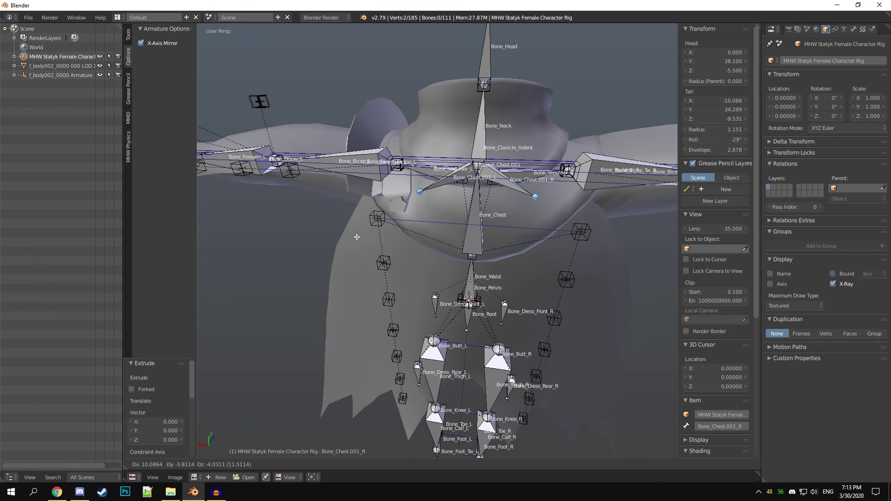
key(Escape)
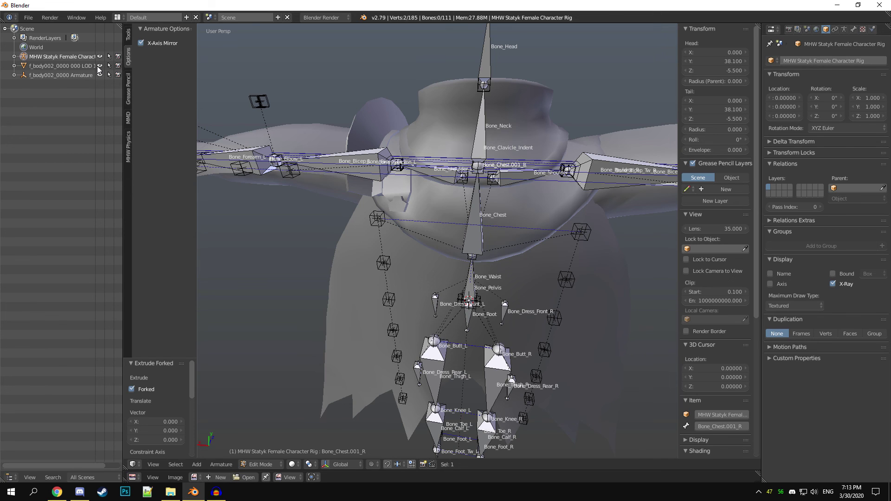
Hide the f_body002_0000 body mesh and turn on snapping with Vertex as the snap element
click(99, 66)
middle_drag(504, 251, 444, 239)
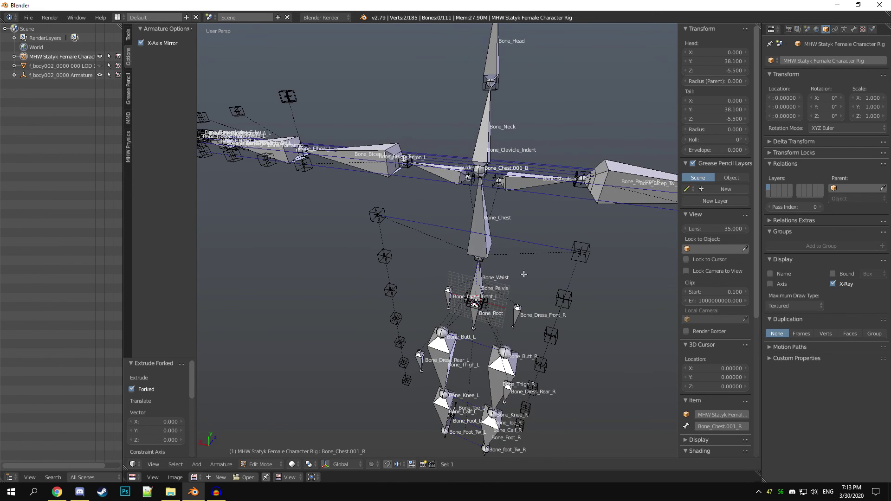
click(396, 465)
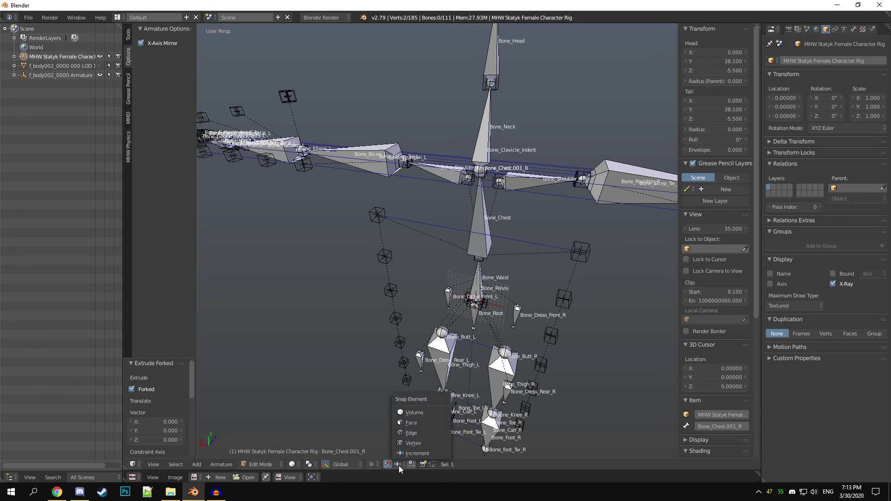
click(405, 444)
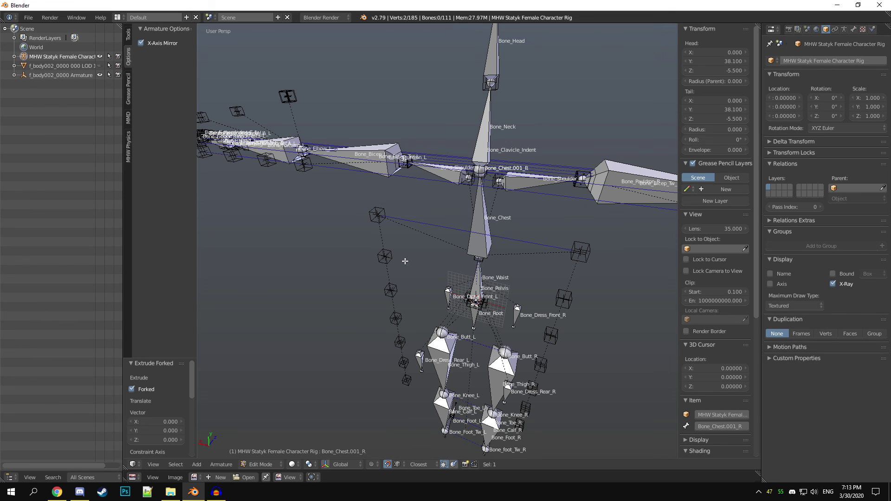
Extrude a mirrored pair of bones from the tip of Bone_Chest, snapping the left one to the uppermost left cape empty
shift+middle_drag(404, 261, 407, 270)
right_click(483, 182)
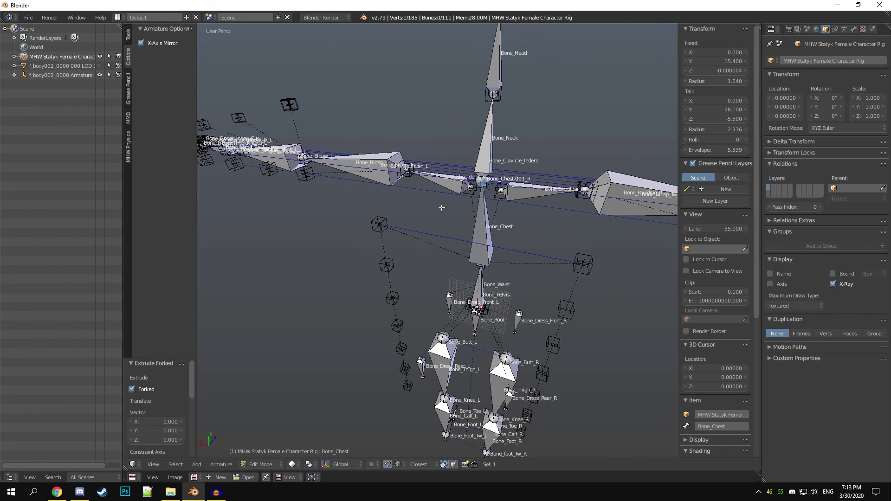
key(shift+e)
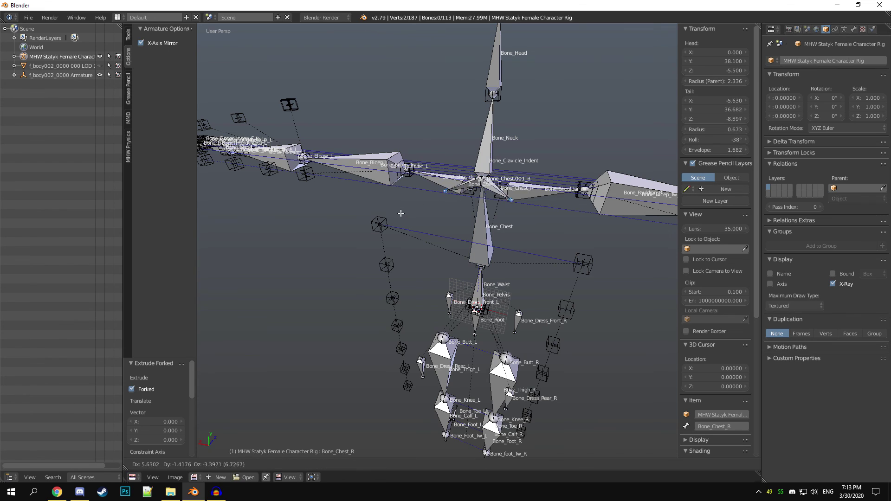
click(379, 228)
middle_drag(409, 316, 403, 201)
Continue both cape chains with six mirrored forked extrusions, snapping each bone tip to the next cape empty down the left side
key(shift+e)
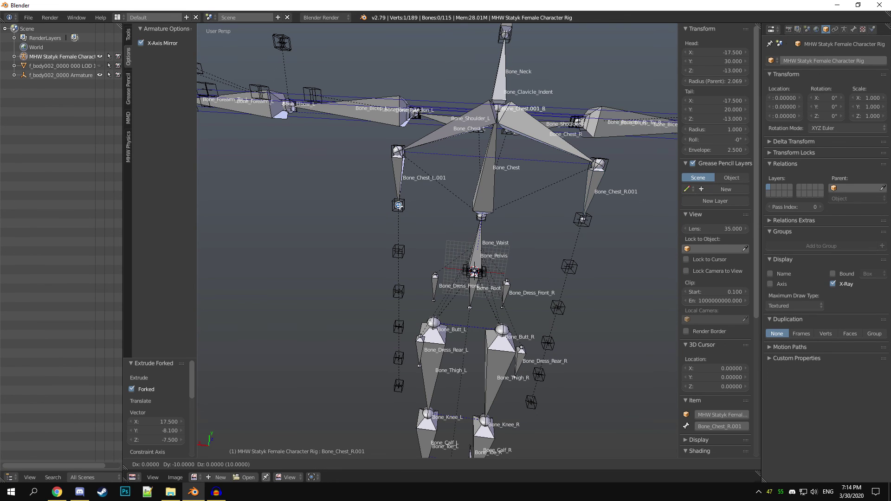
click(398, 214)
key(shift+e)
click(397, 254)
key(shift+e)
click(398, 295)
key(shift+e)
click(400, 337)
key(shift+e)
click(399, 360)
key(shift+e)
click(398, 388)
Delete the connecting bones Bone_Chest_L and Bone_Chest_R between the chest and the cape chains, and turn off X-Axis Mirror
middle_drag(554, 389, 552, 337)
right_click(452, 186)
middle_drag(424, 182, 576, 188)
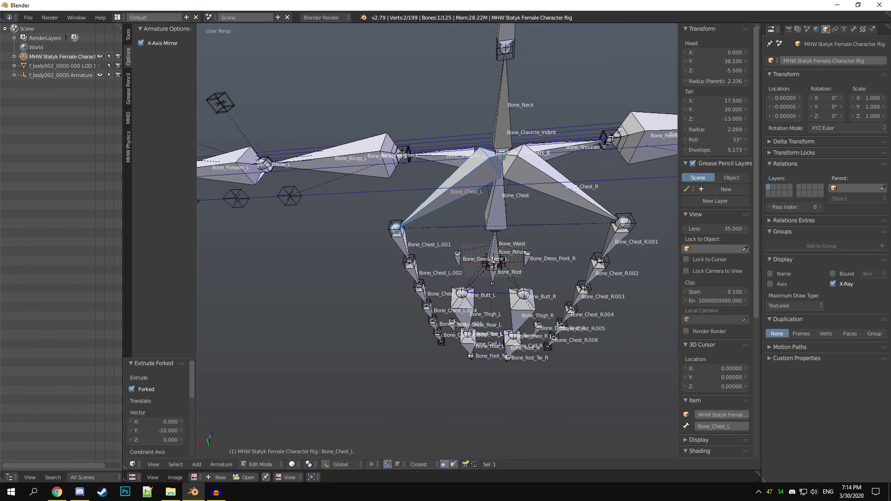
shift+right_click(564, 193)
key(x)
click(621, 188)
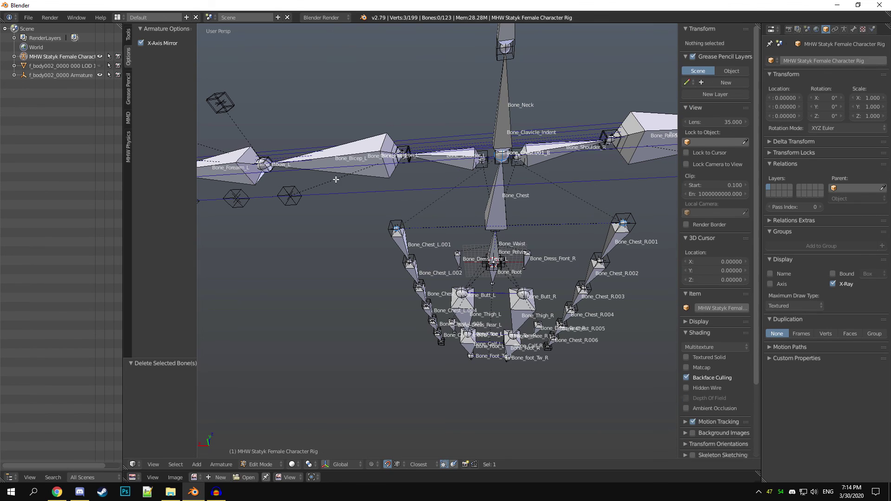
click(144, 45)
middle_drag(348, 297, 440, 261)
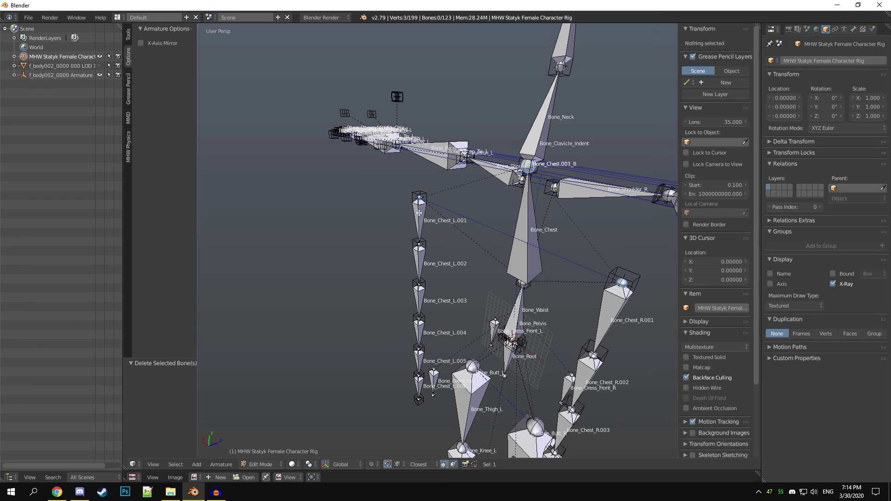
Return to Object Mode and check the names of the left cape empties against the new bones of the rig
key(Tab)
middle_drag(423, 214, 453, 206)
right_click(458, 188)
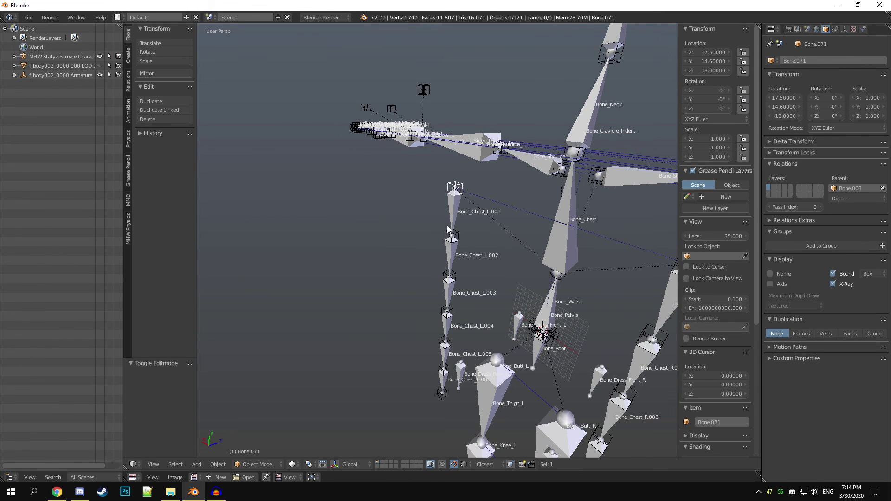
right_click(462, 239)
right_click(458, 278)
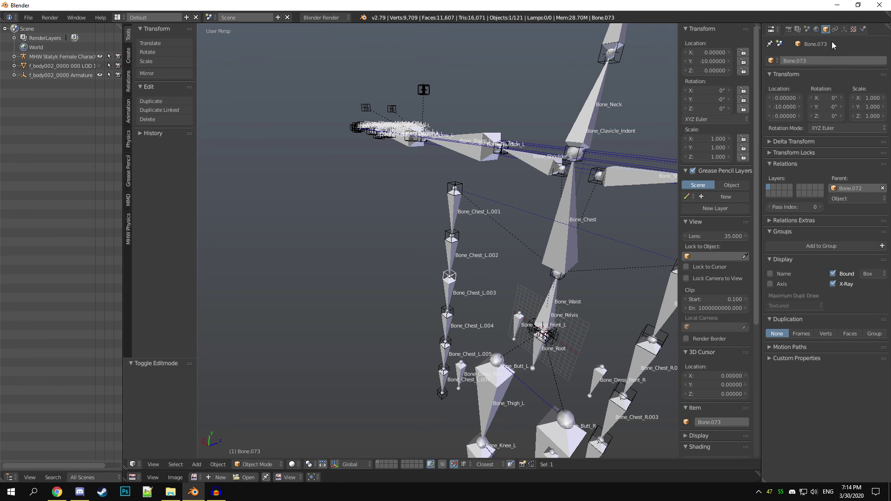
middle_drag(468, 318, 548, 278)
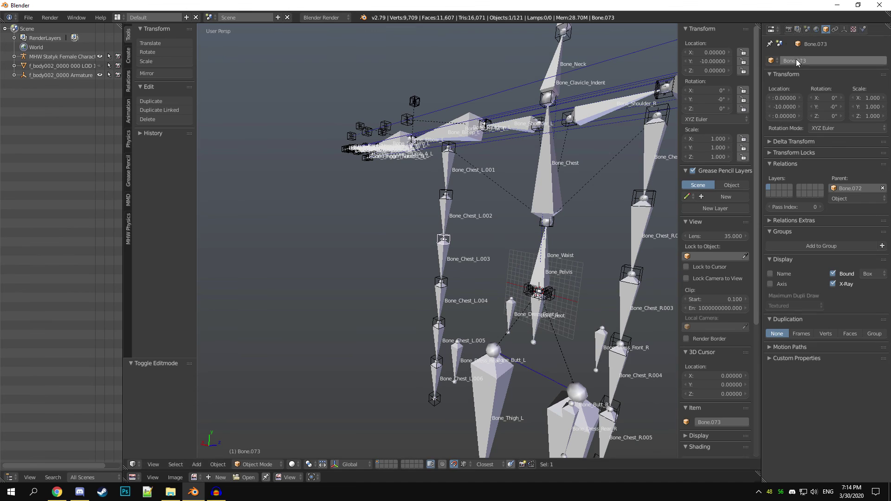
right_click(441, 281)
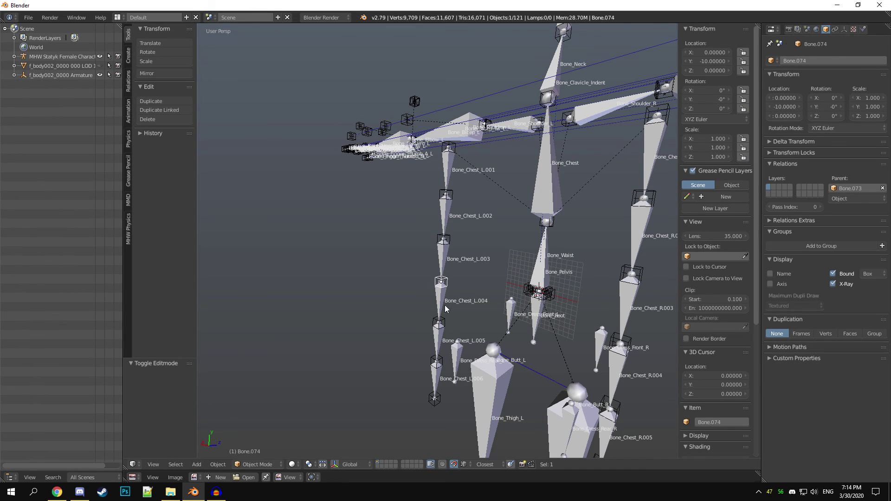
right_click(438, 323)
right_click(435, 360)
right_click(415, 102)
right_click(408, 121)
right_click(412, 139)
right_click(449, 148)
right_click(449, 205)
right_click(447, 206)
right_click(442, 208)
right_click(442, 209)
right_click(444, 239)
right_click(445, 266)
right_click(448, 147)
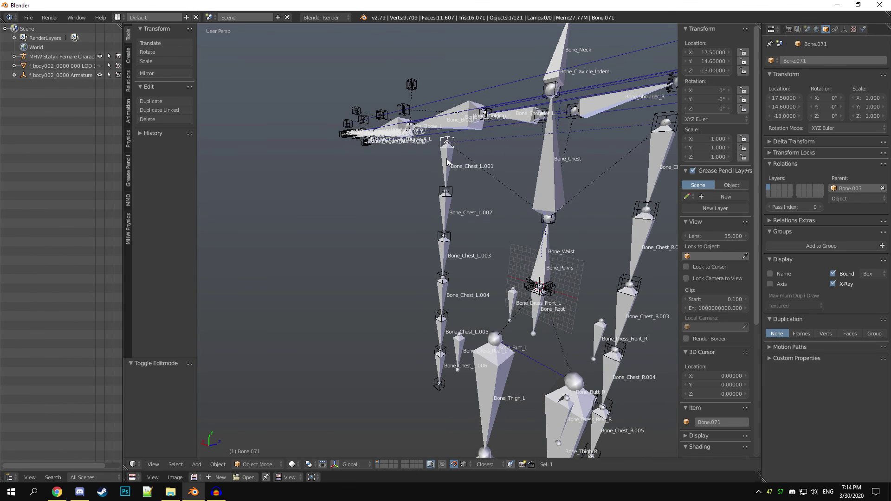
Put the rig in Pose Mode and rename the top left cape bone, Bone_Chest_L.001, as Bone.071
right_click(457, 192)
key(ctrl+Tab)
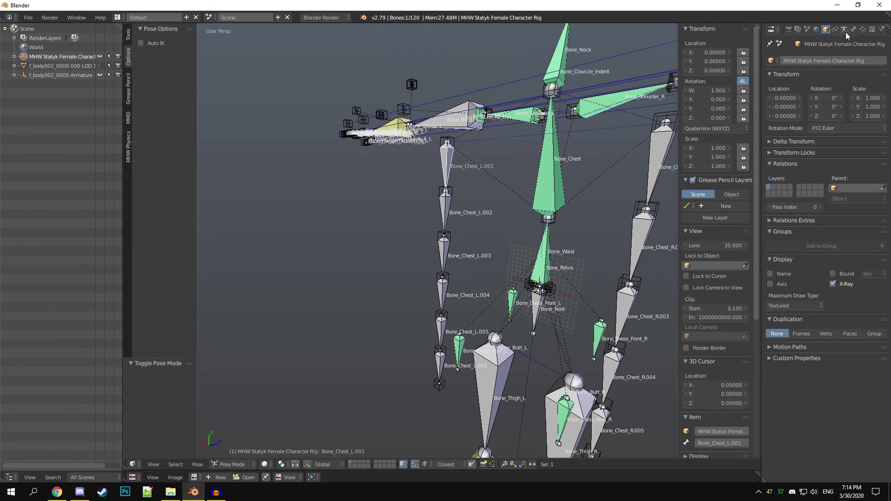
click(853, 29)
click(817, 65)
drag(793, 61, 870, 68)
text(.)
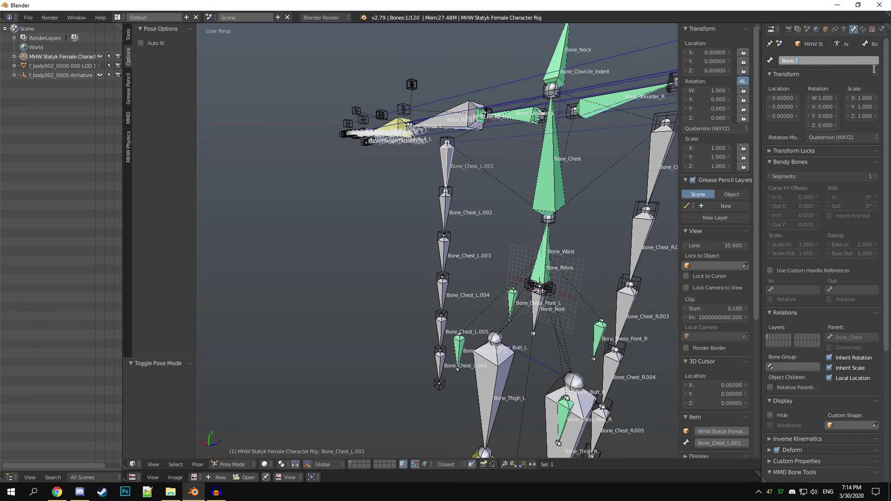
text(71)
key(Return)
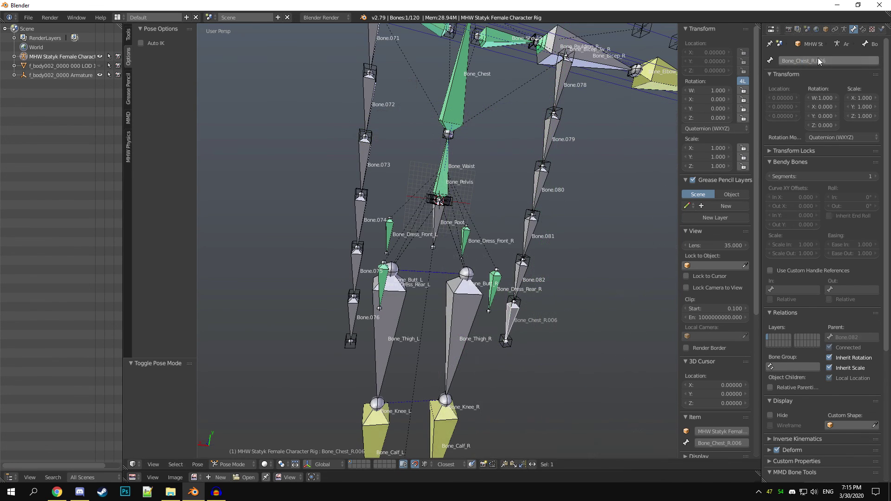
Rename the last right cape bone, Bone_Chest_R.006, as Bone.083 and return the rig to Object Mode
click(829, 59)
text(Bone.0)
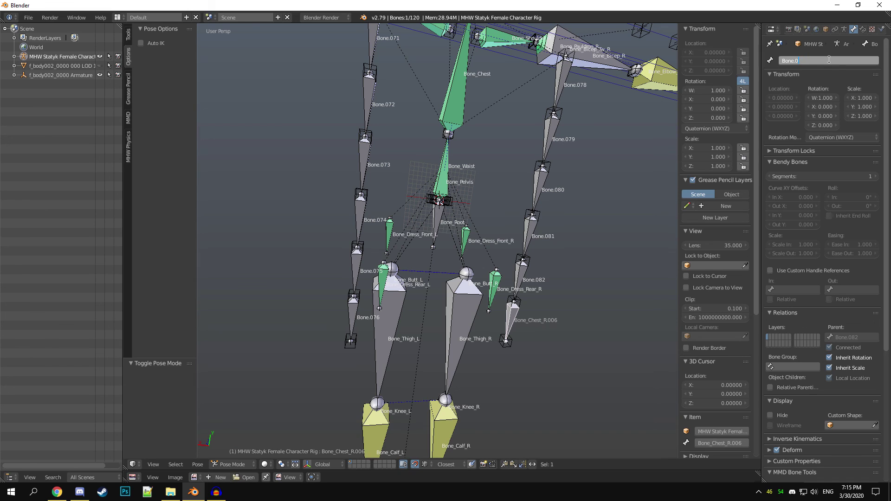
text(83)
key(Return)
key(ctrl+Tab)
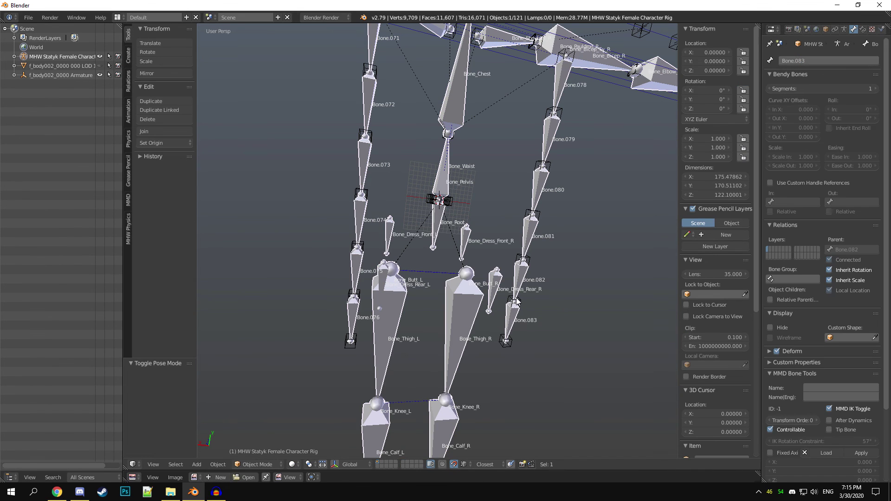
Check the lowest right cape empty, and inspect Bone.078 and the armature's display settings in Pose Mode
right_click(506, 341)
middle_drag(513, 269, 477, 234)
click(507, 160)
middle_drag(419, 254, 548, 181)
right_click(570, 172)
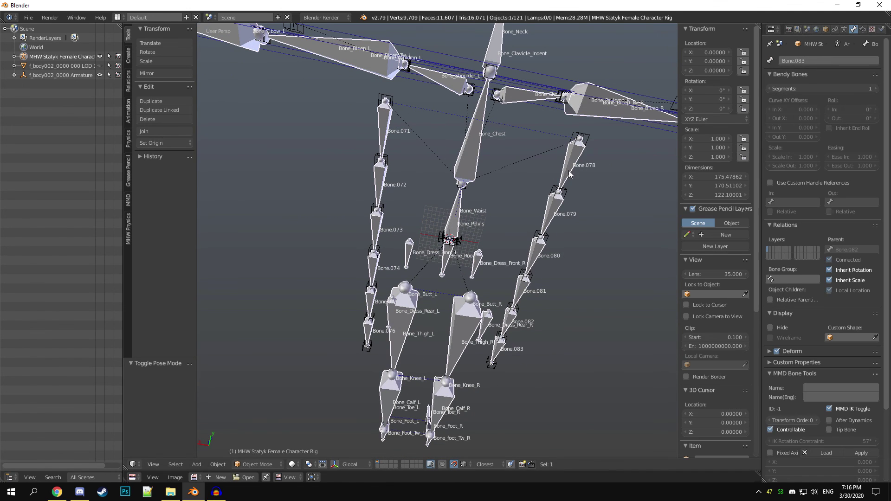
key(ctrl+Tab)
right_click(573, 170)
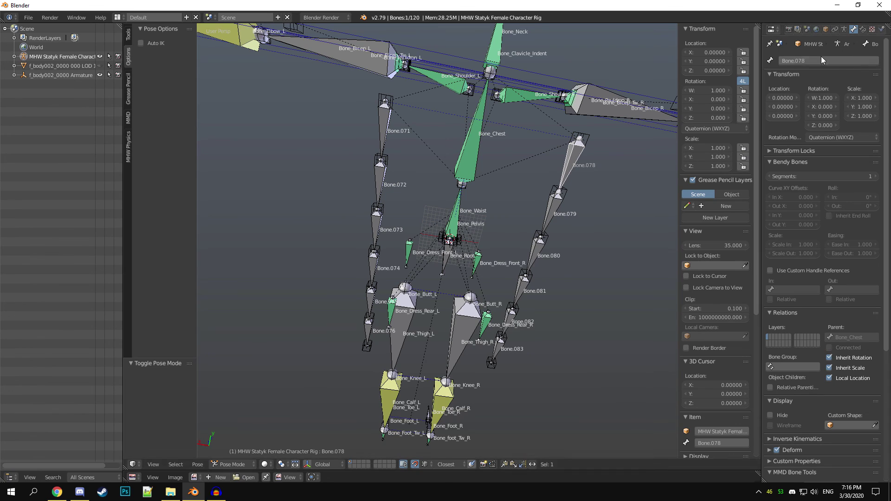
click(844, 29)
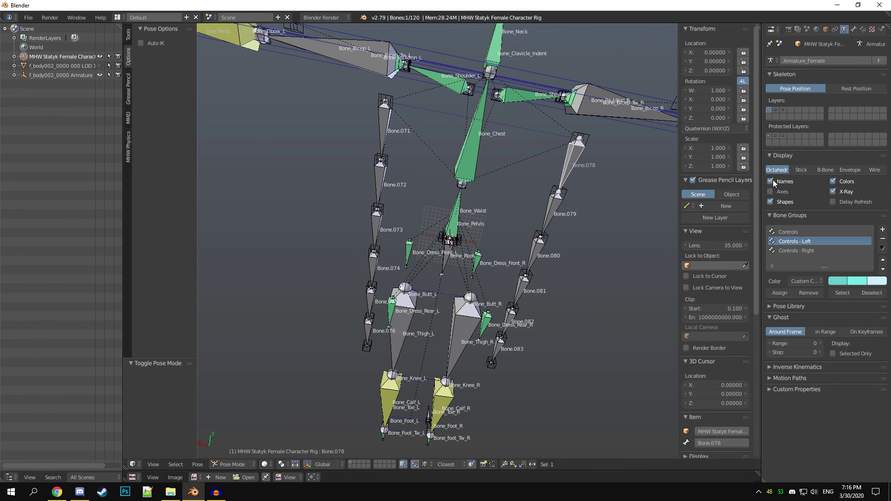
Return to Object Mode and check the names of the right cape empties down the chain against their matching bones
key(ctrl+Tab)
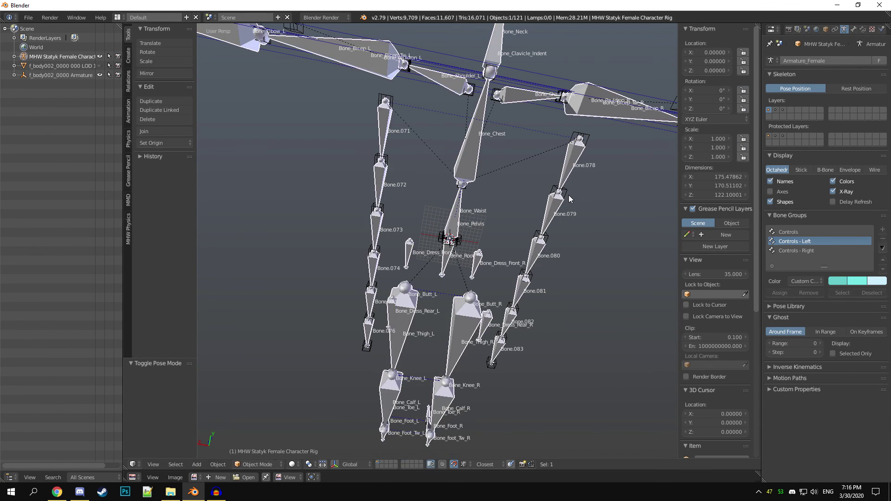
right_click(569, 195)
right_click(561, 250)
middle_drag(561, 249, 565, 249)
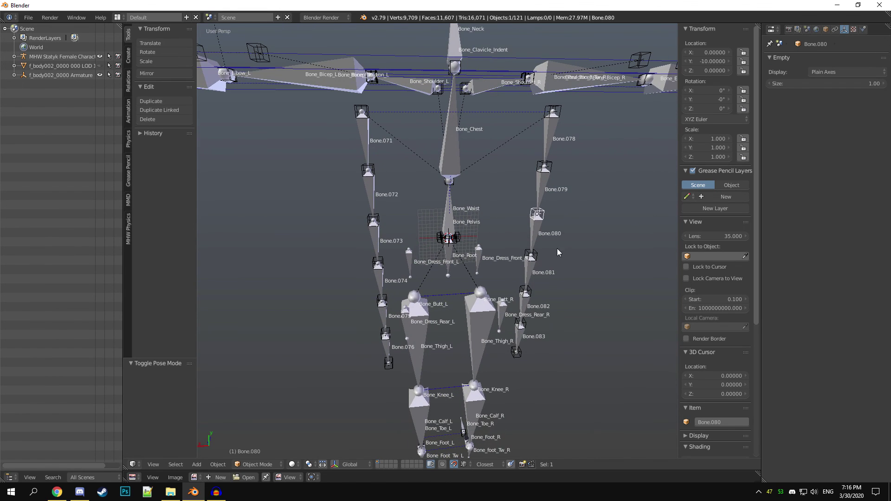
right_click(533, 257)
right_click(527, 293)
right_click(530, 328)
right_click(518, 352)
middle_drag(521, 358, 534, 366)
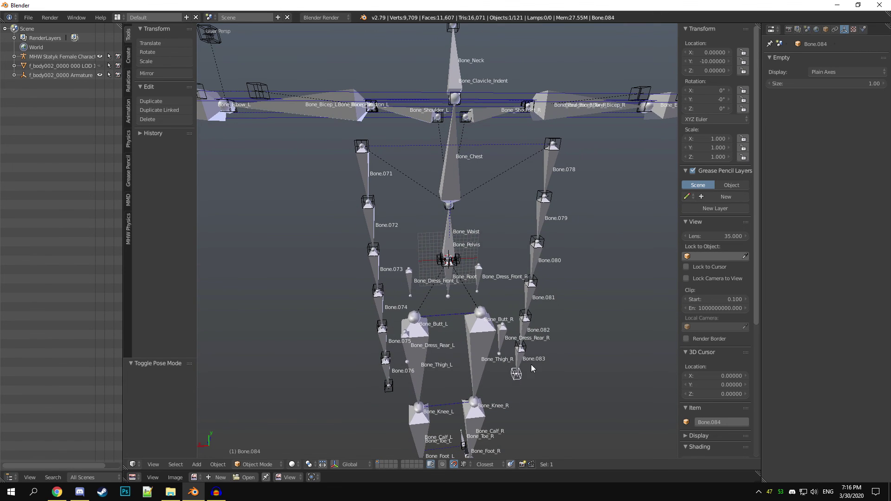
middle_drag(558, 327, 516, 297)
Select the character rig and unhide the f_body002_0000 body mesh
right_click(433, 135)
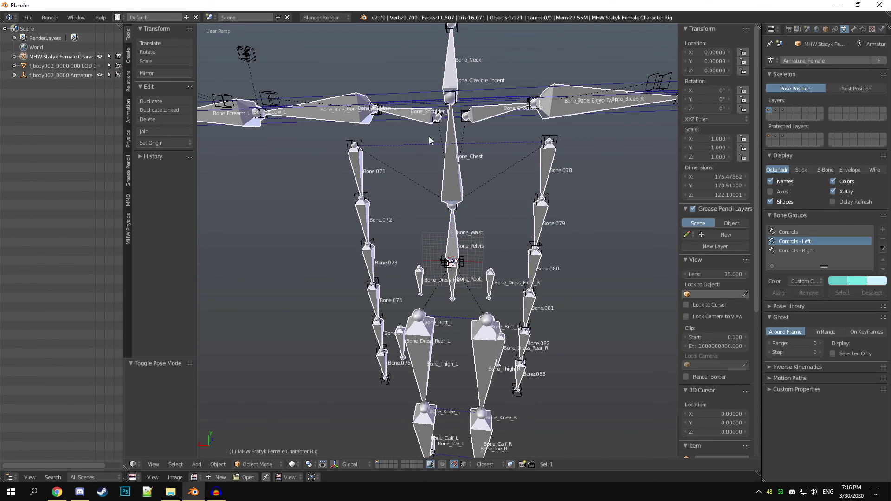
middle_drag(433, 135, 441, 173)
middle_drag(538, 268, 571, 221)
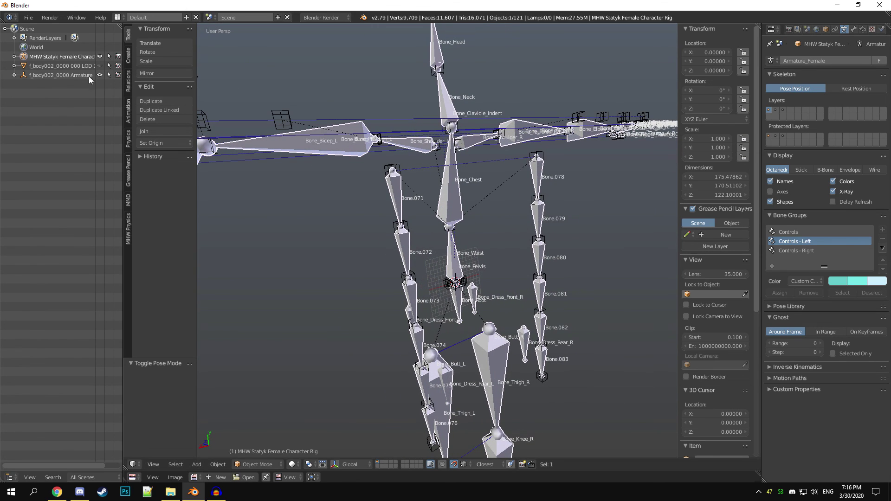
click(100, 66)
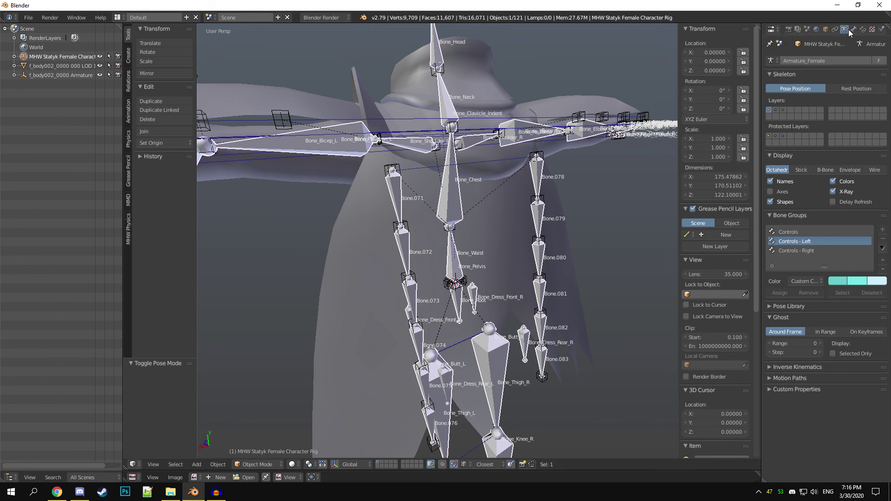
Select the f_body002_0000 body mesh and check its Armature modifier's target and binding settings
right_click(342, 238)
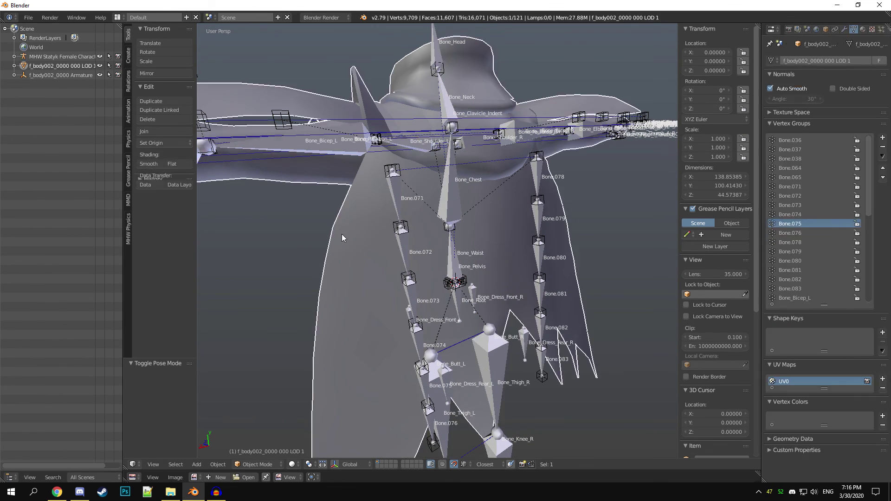
click(844, 30)
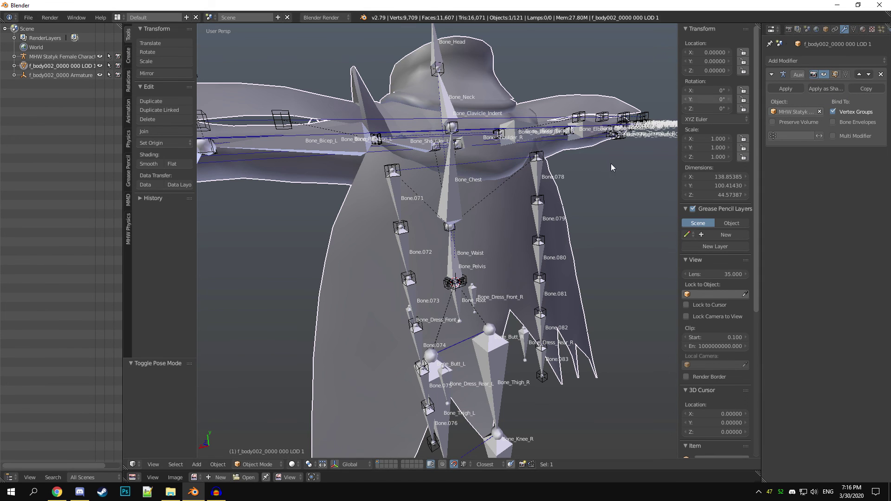
middle_drag(552, 260, 569, 258)
Select the character rig, reopen its armature settings and switch it to Pose Mode
right_click(379, 197)
middle_drag(378, 197, 475, 189)
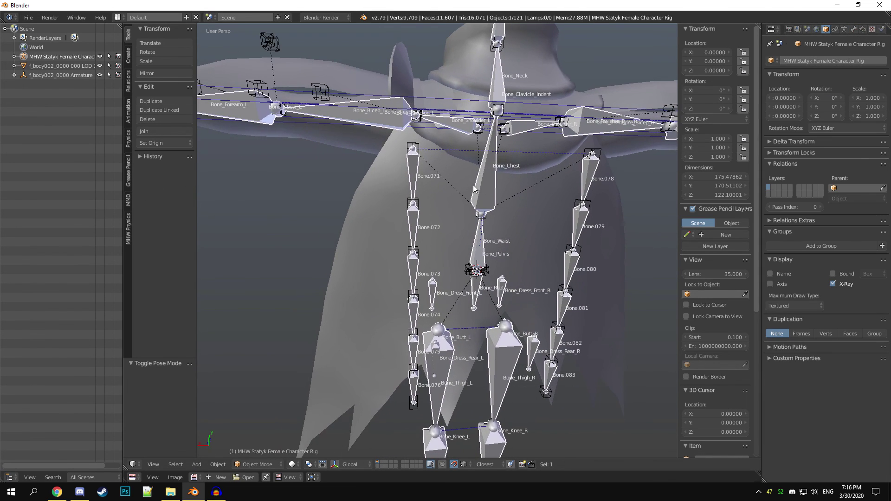
click(853, 28)
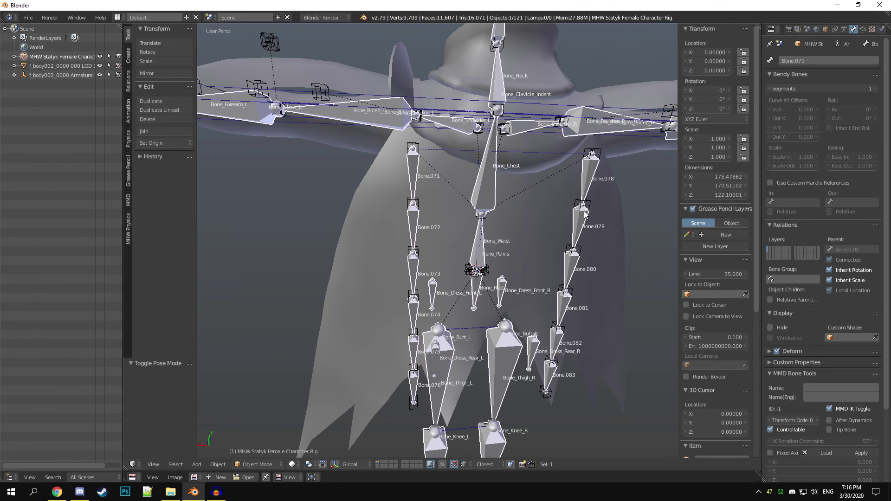
click(844, 29)
key(ctrl+Tab)
middle_drag(550, 156, 514, 183)
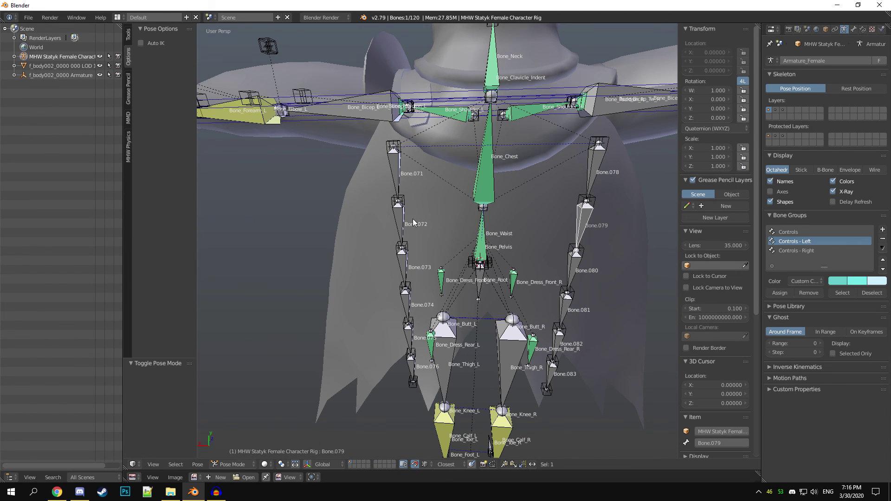
Select the left cape bones Bone.071 to Bone.076 and set the pivot point to Individual Origins
right_click(398, 162)
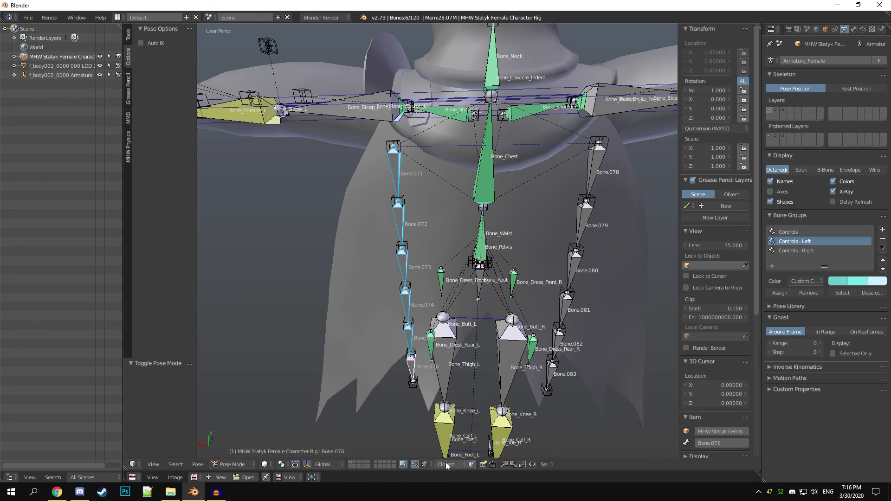
click(282, 464)
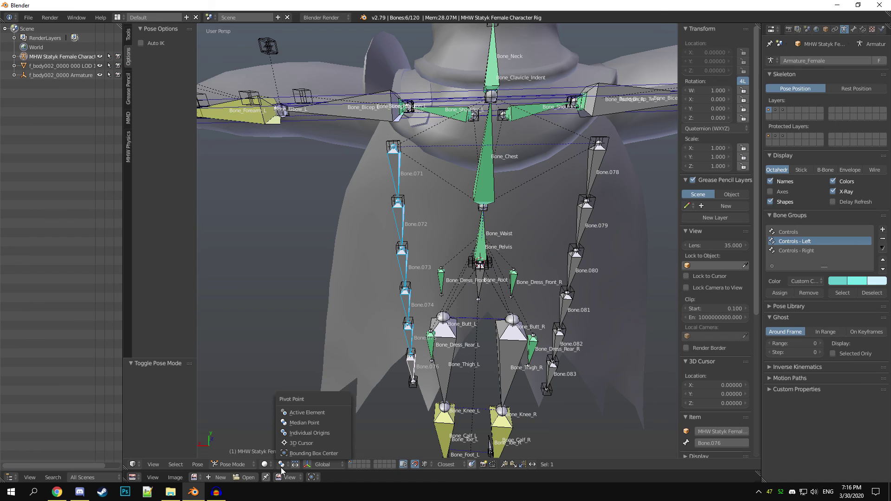
click(305, 434)
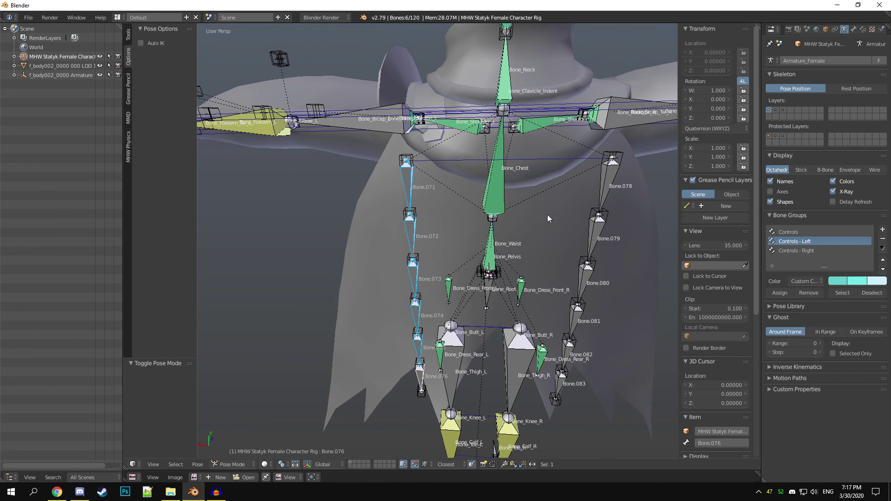
Test the left cape weights by rotating the bone chain about 10.7° around individual origins, and clear the rotation
key(r)
key(z)
key(9)
key(0)
key(Escape)
key(r)
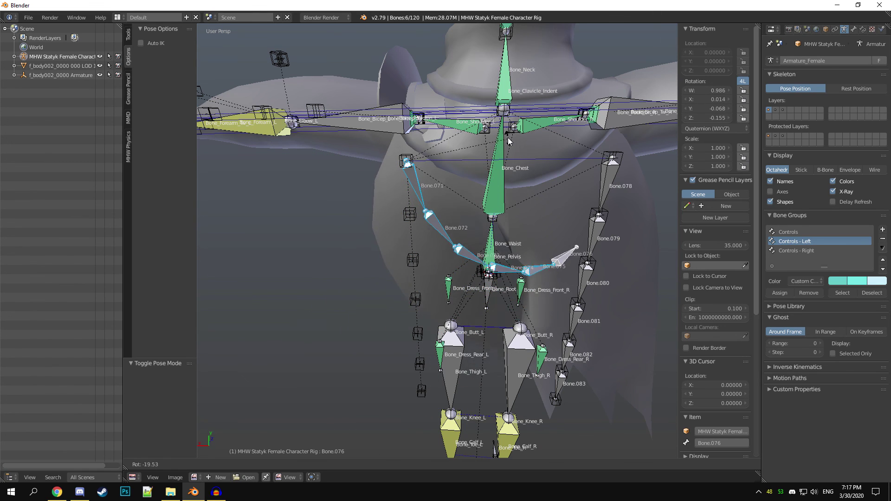
click(497, 192)
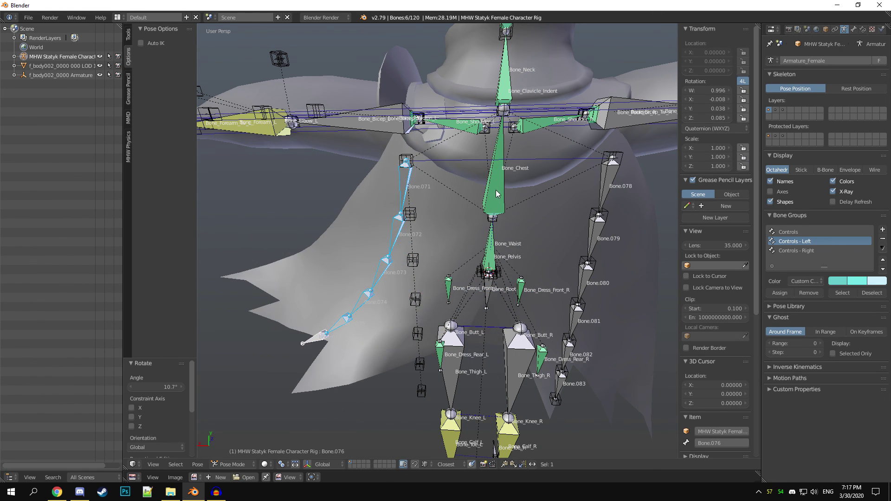
key(alt+r)
Set the pivot point to Median Point and try rotating the left cape chain for comparison, cancelling the rotation
click(283, 464)
click(304, 424)
key(r)
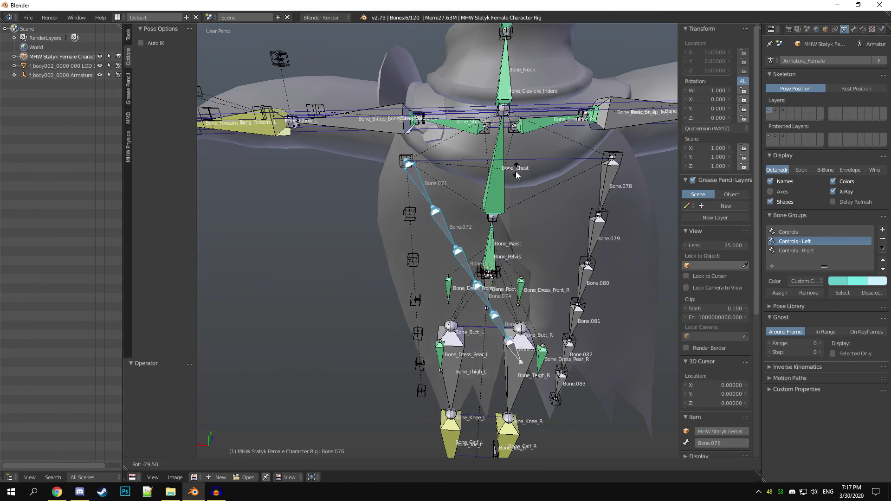
right_click(372, 440)
Restore the Individual Origins pivot, swing the left cape chain both ways to test the mesh deformation, and clear the rotation
click(273, 464)
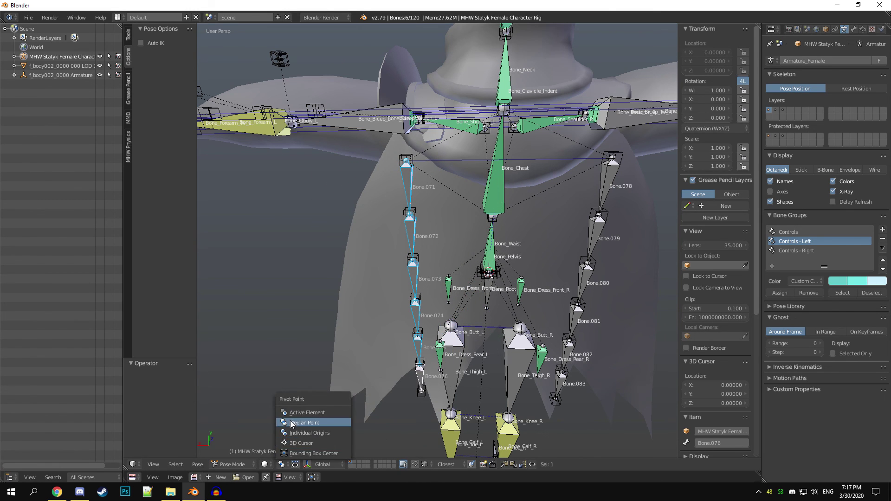
click(307, 432)
key(r)
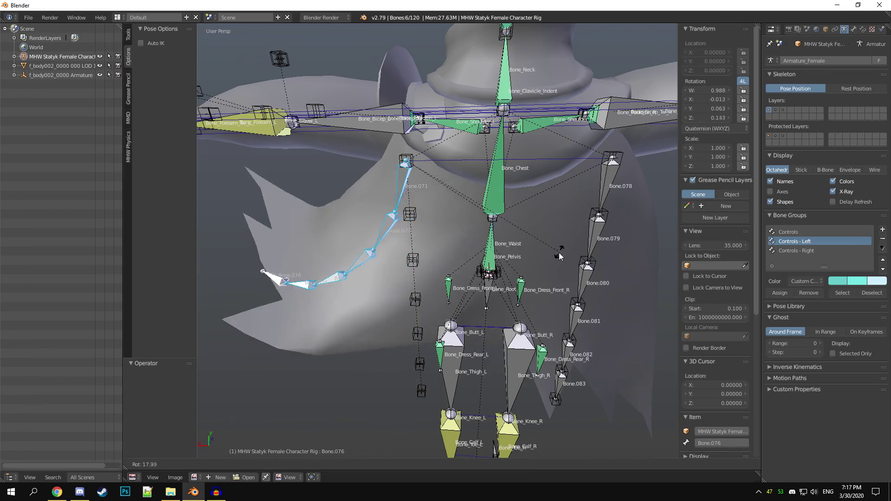
click(461, 294)
middle_drag(461, 295, 543, 246)
key(r)
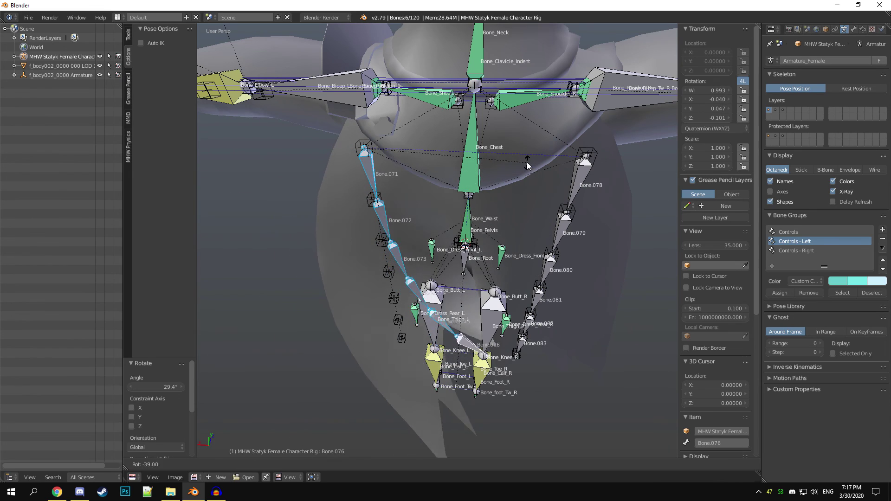
click(523, 292)
middle_drag(523, 292, 513, 191)
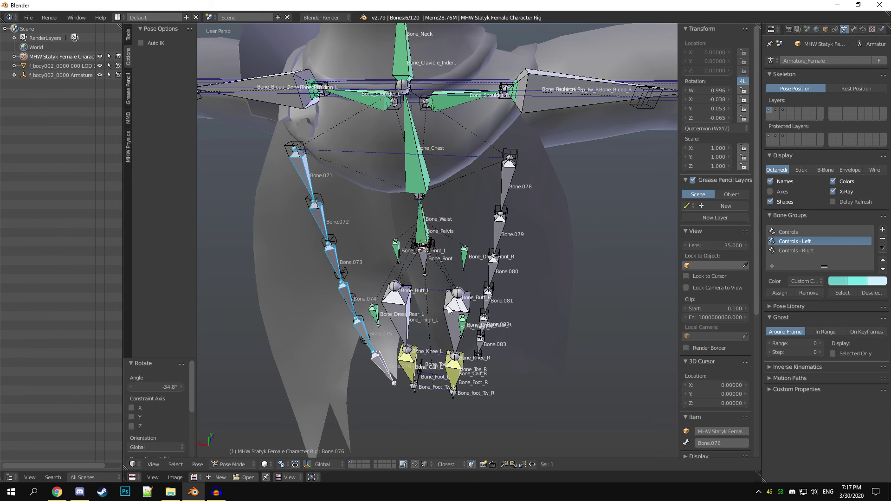
key(alt+r)
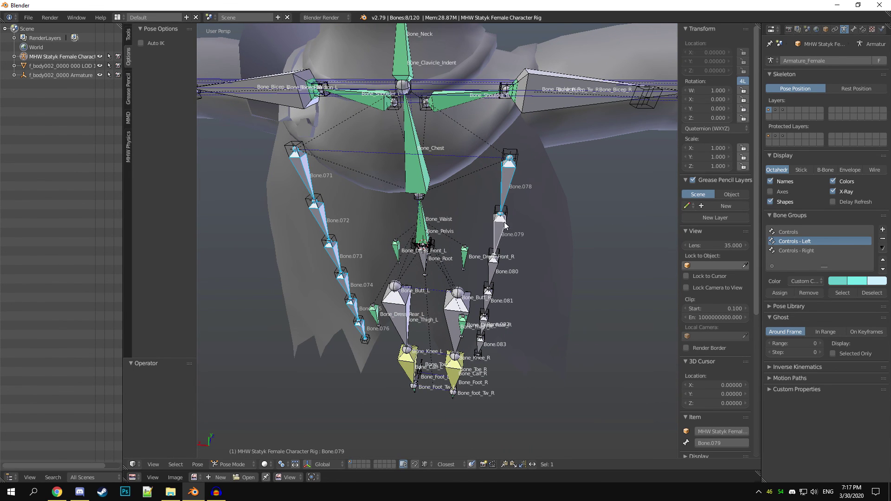
Add the right cape bones Bone.078 to Bone.083 to the selection and try rotating both cape chains together, cancelling the rotation
shift+right_click(481, 347)
middle_drag(482, 347, 464, 278)
key(r)
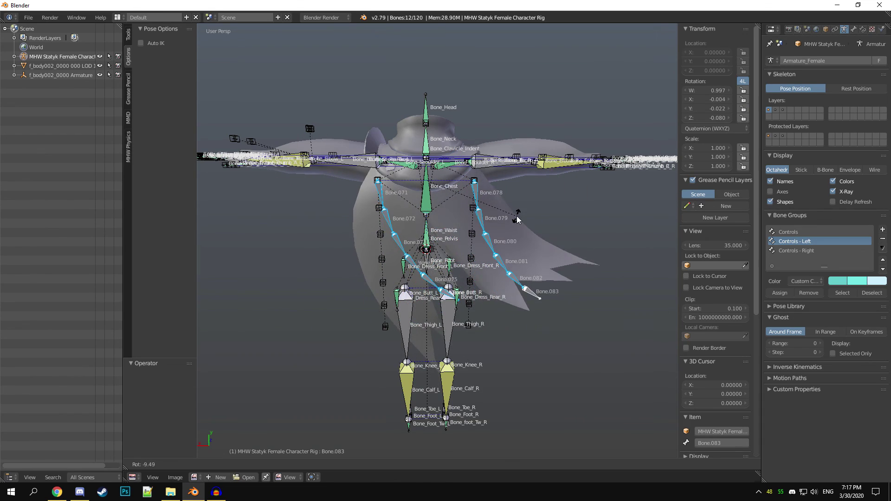
key(Escape)
Return the rig to Object Mode and inspect the body mesh and cape bones from the front and back
middle_drag(453, 252, 578, 319)
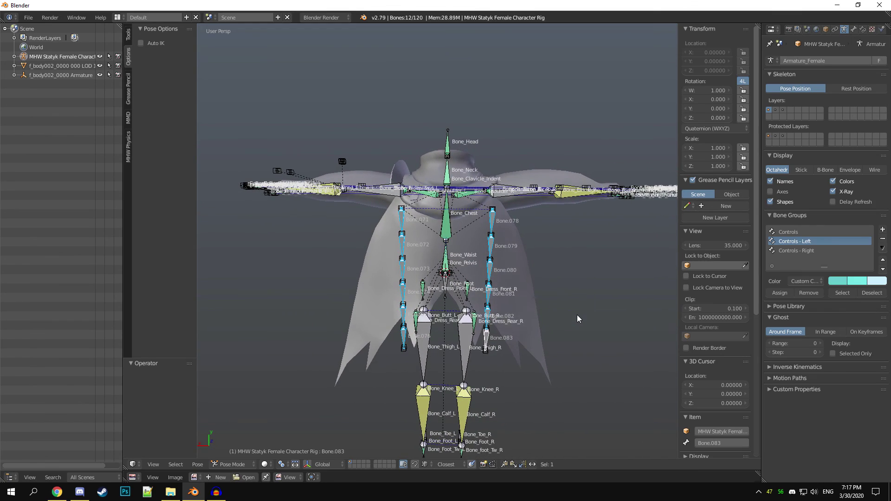
middle_drag(524, 284, 543, 274)
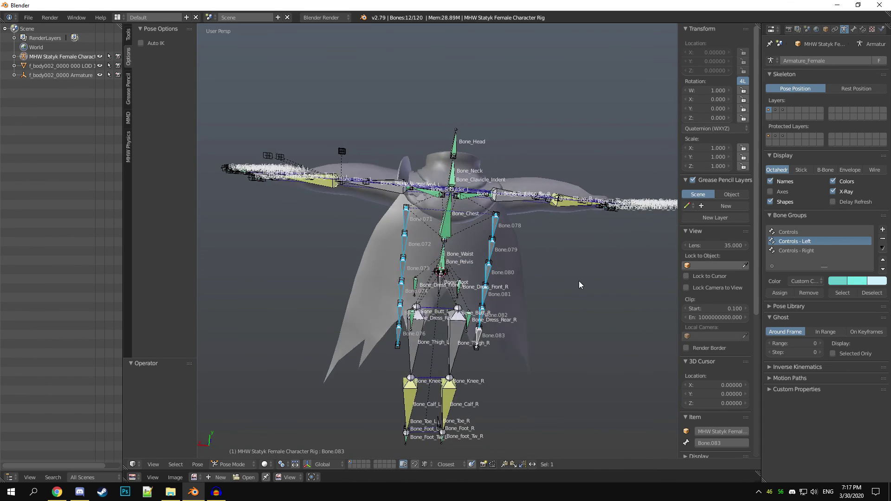
middle_drag(577, 308, 360, 317)
middle_drag(549, 344, 469, 306)
key(ctrl+Tab)
scroll(511, 288, up, 2)
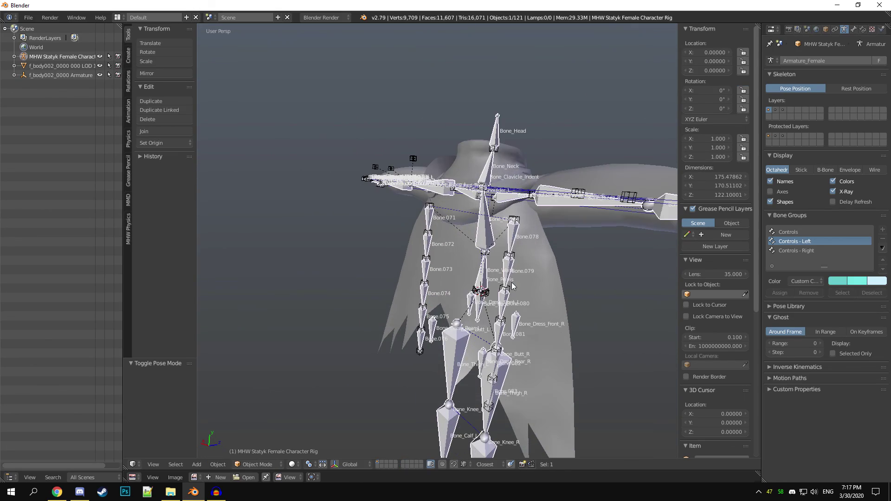
middle_drag(535, 328, 515, 317)
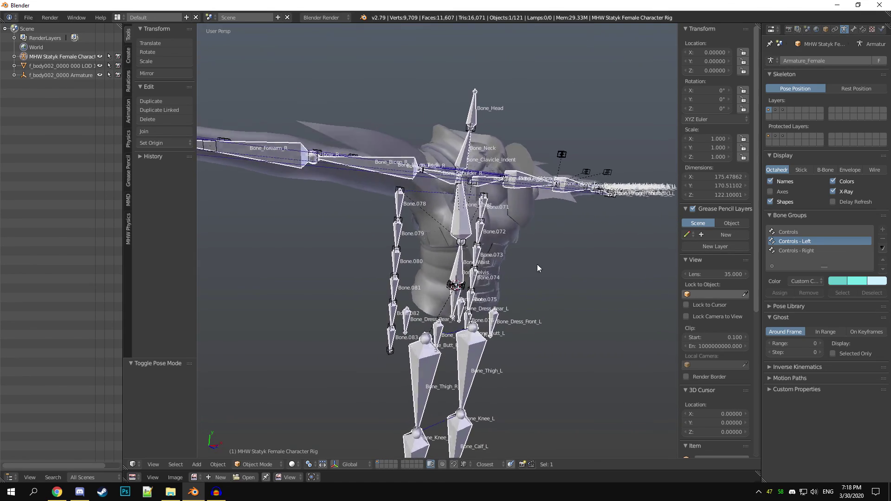
scroll(479, 263, down, 2)
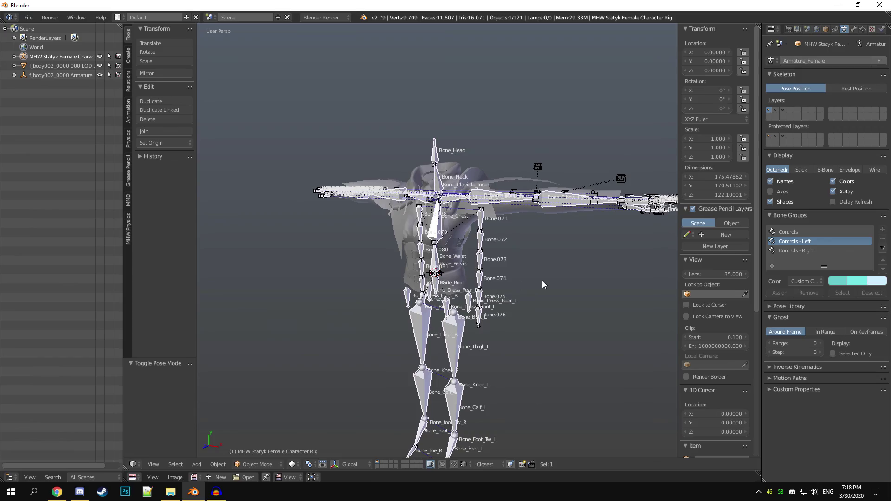